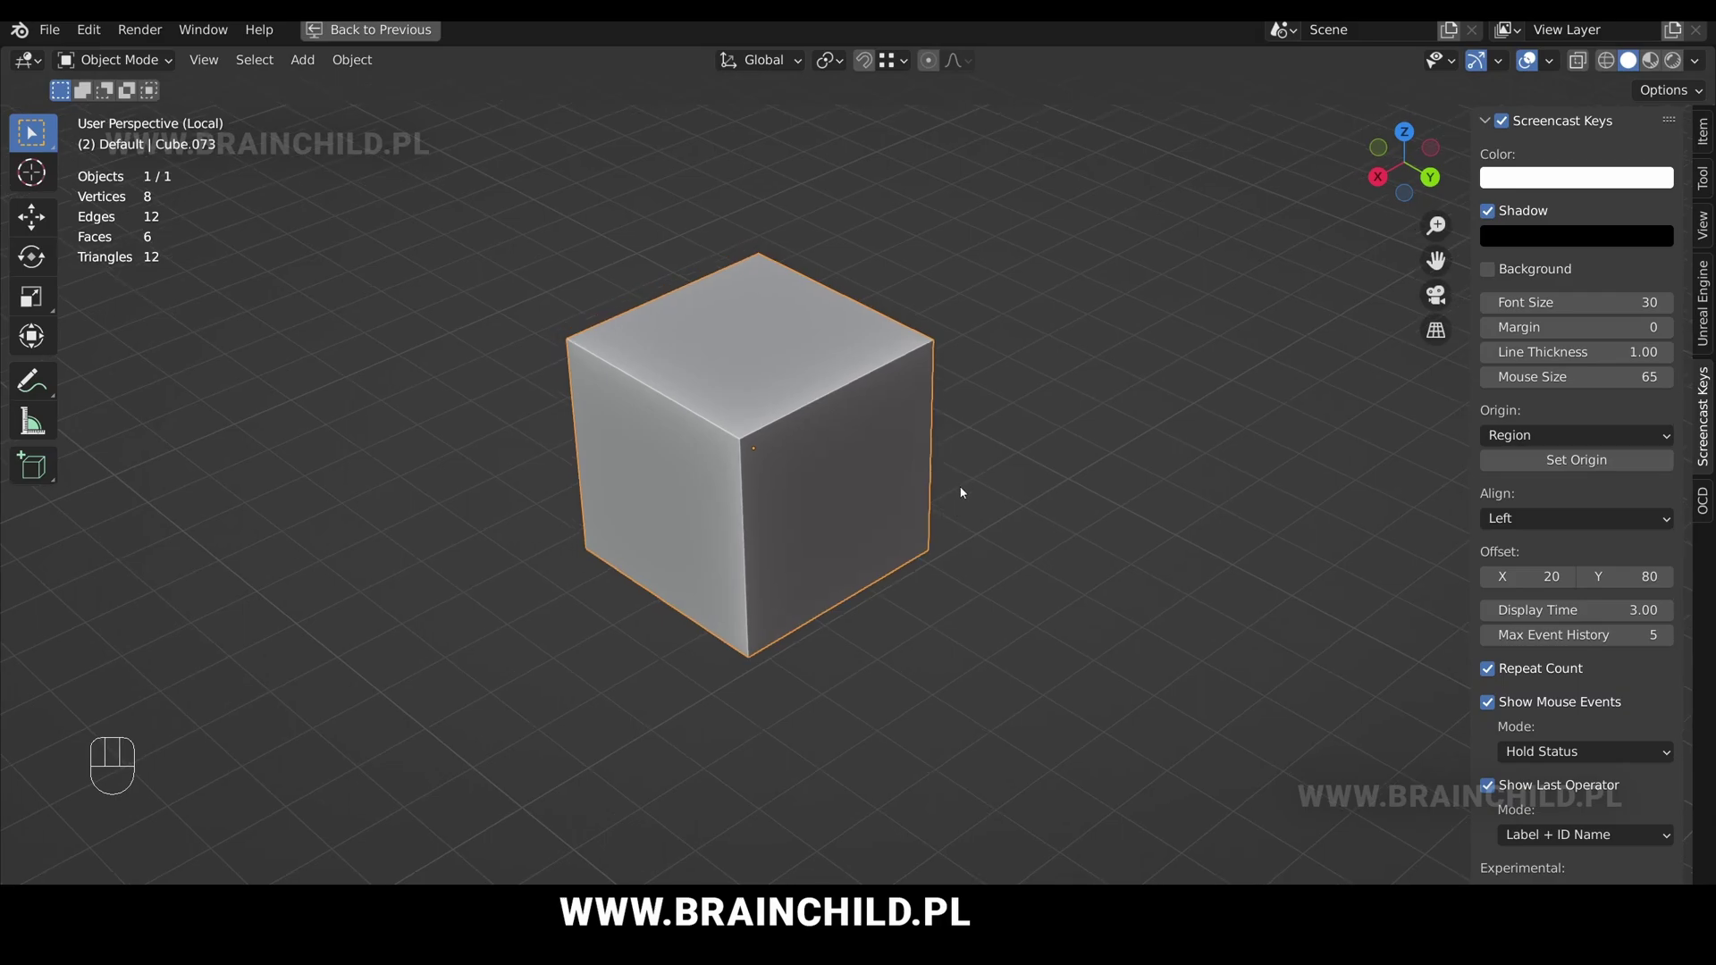
Stretch the cube along the X axis into a long beam.
{"action": "key", "text": "s"}
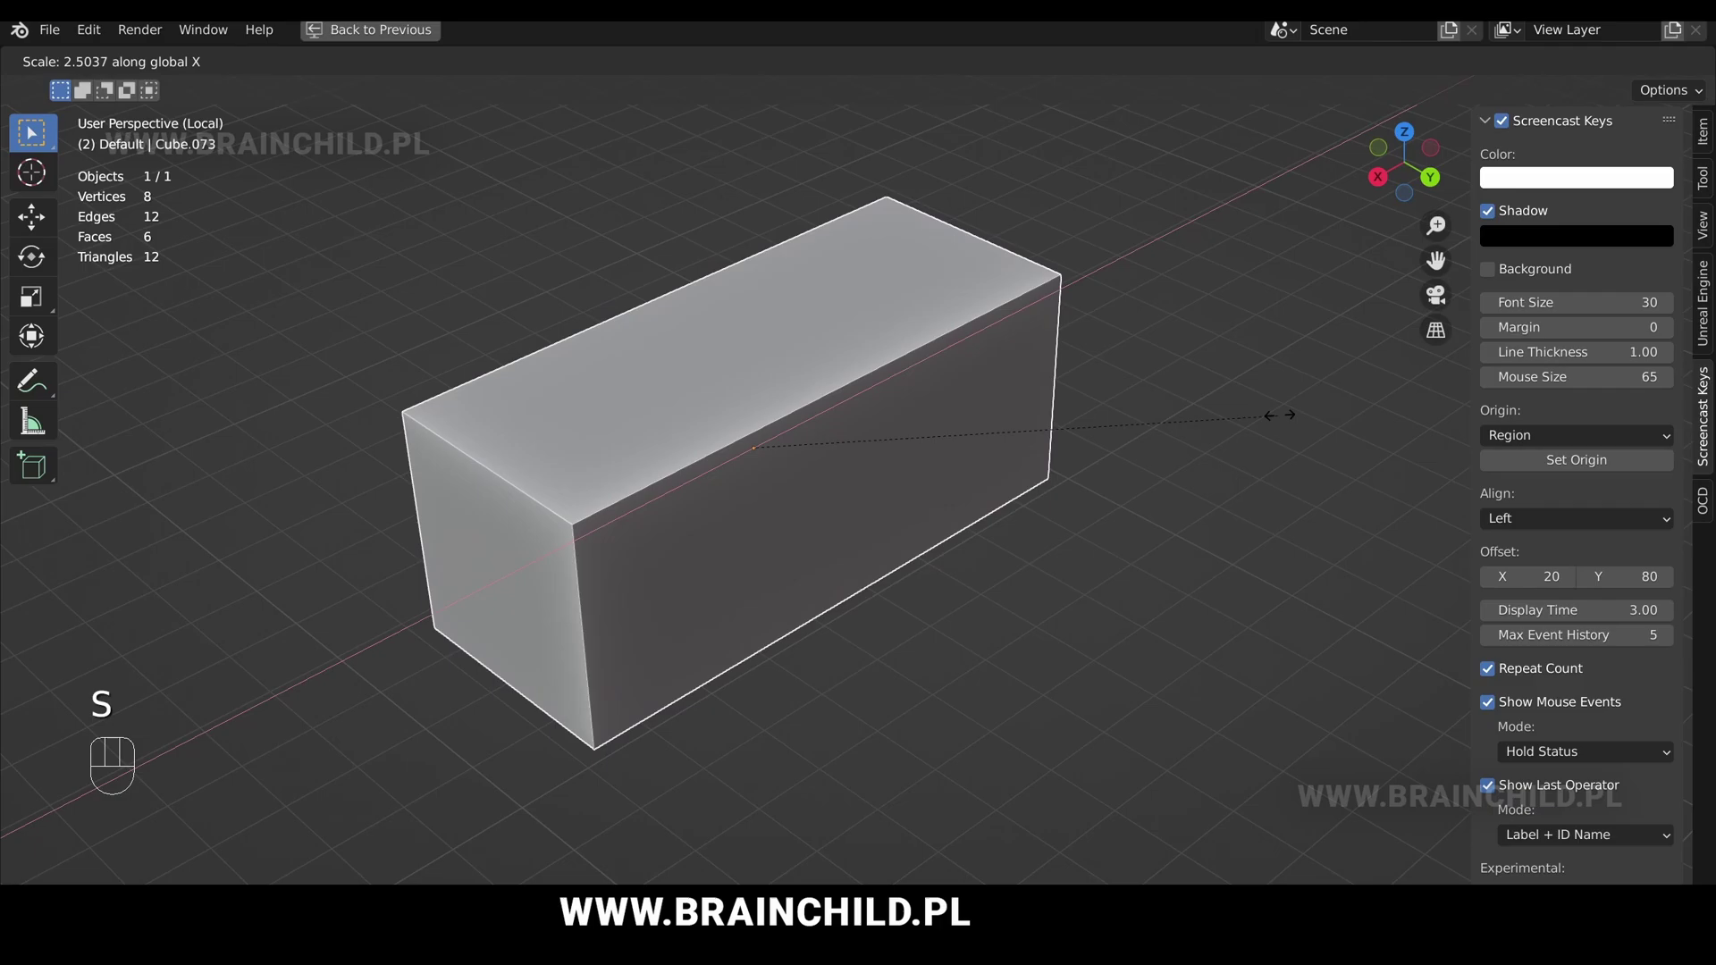
{"action": "left_click", "coordinate": [1549, 380]}
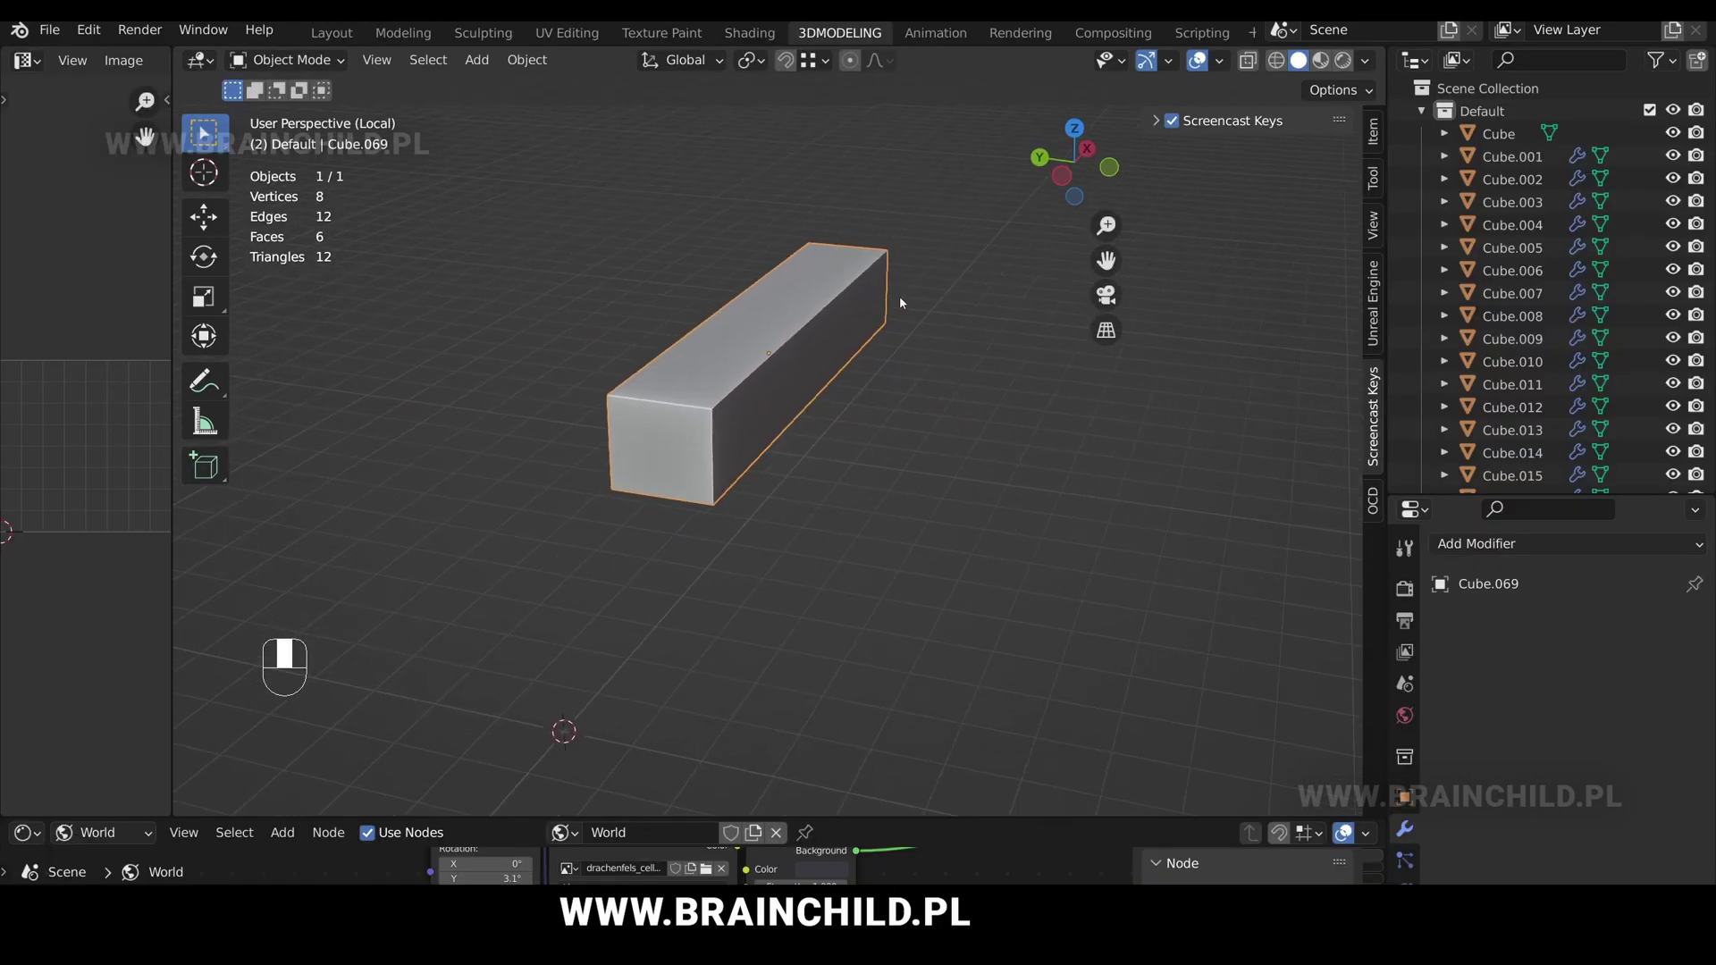
Duplicate the beam and place the copy beside the original along the Y axis.
{"action": "mouse_move", "coordinate": [899, 296]}
{"action": "middle_mouse_down"}
{"action": "mouse_move", "coordinate": [966, 263]}
{"action": "mouse_move", "coordinate": [902, 288]}
{"action": "middle_mouse_up"}
{"action": "scroll", "coordinate": [903, 288], "scroll_direction": "down", "scroll_amount": 1}
{"action": "key", "text": "shift+d"}
{"action": "left_click", "coordinate": [929, 313]}
{"action": "key", "text": "g"}
{"action": "key", "text": "g"}
{"action": "key", "text": "y"}
{"action": "left_click", "coordinate": [1182, 373]}
Flatten the copied beam along Z to about 0.39 of its height.
{"action": "key", "text": "s"}
{"action": "key", "text": "z"}
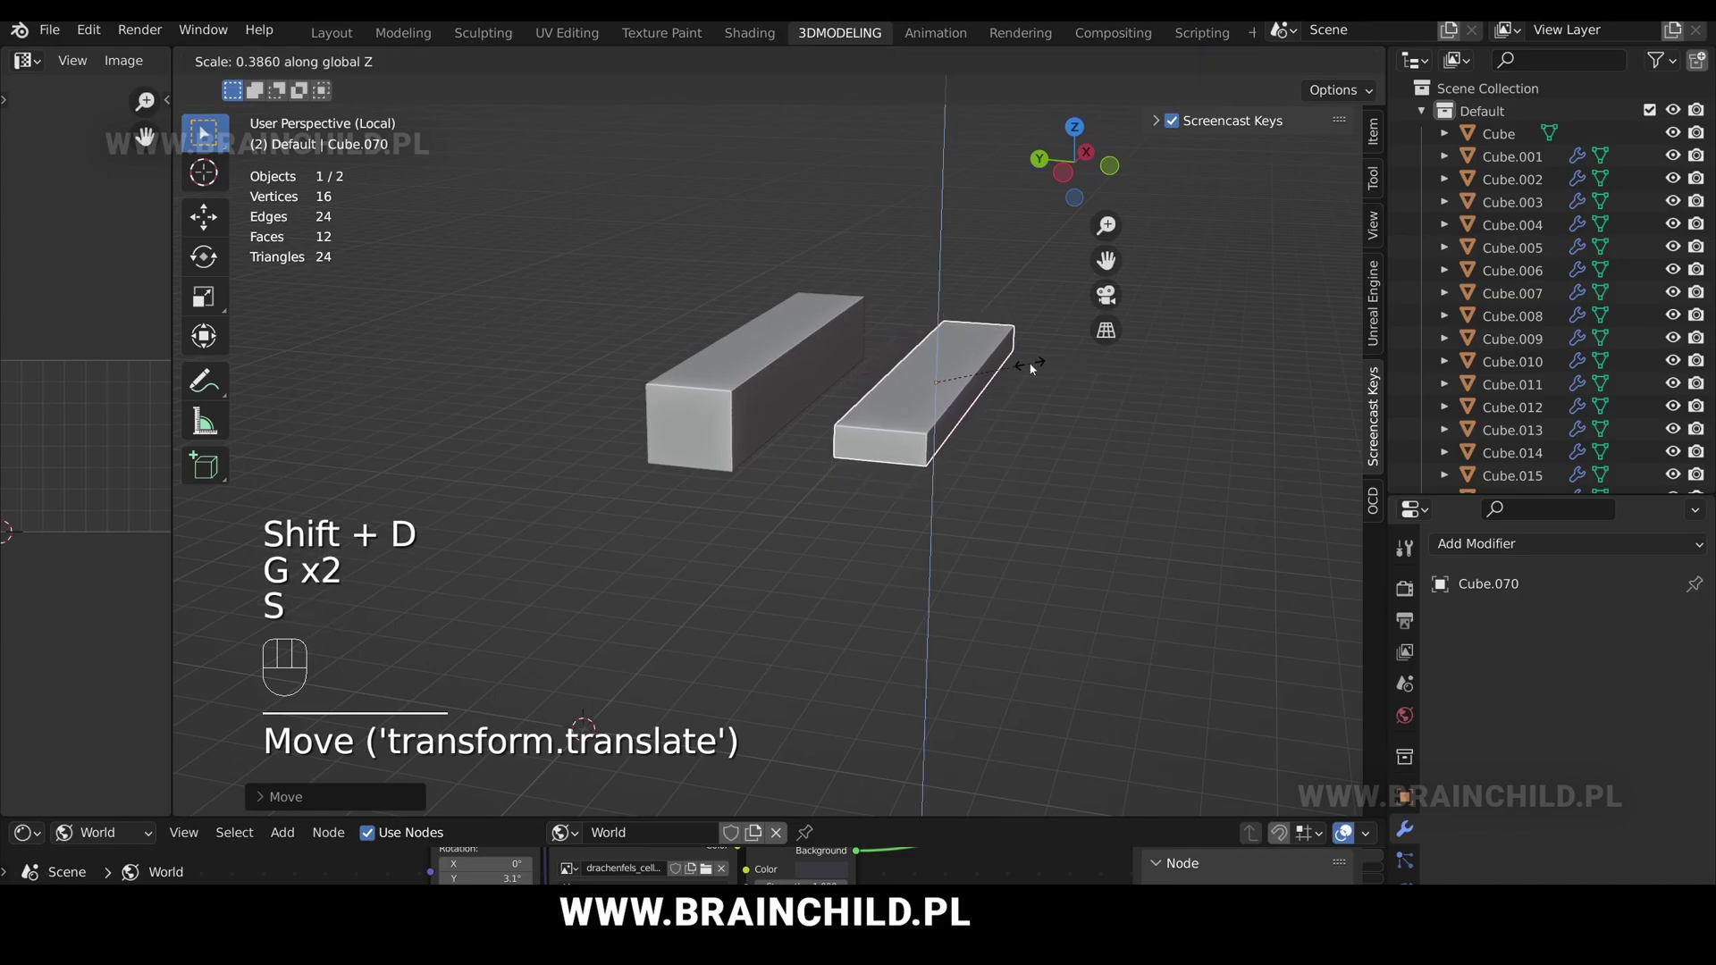
{"action": "left_click", "coordinate": [1030, 367]}
Duplicate the flat plank, set the copy next to it, and widen the copy along Y.
{"action": "middle_click_drag", "start_coordinate": [1018, 357], "coordinate": [883, 366]}
{"action": "key", "text": "shift+d"}
{"action": "key", "text": "g"}
{"action": "left_click", "coordinate": [1076, 314]}
{"action": "key", "text": "s"}
{"action": "key", "text": "y"}
{"action": "left_click", "coordinate": [1081, 327]}
Duplicate the widened plank and place the copy beside it as a third flat plank.
{"action": "key", "text": "shift+d"}
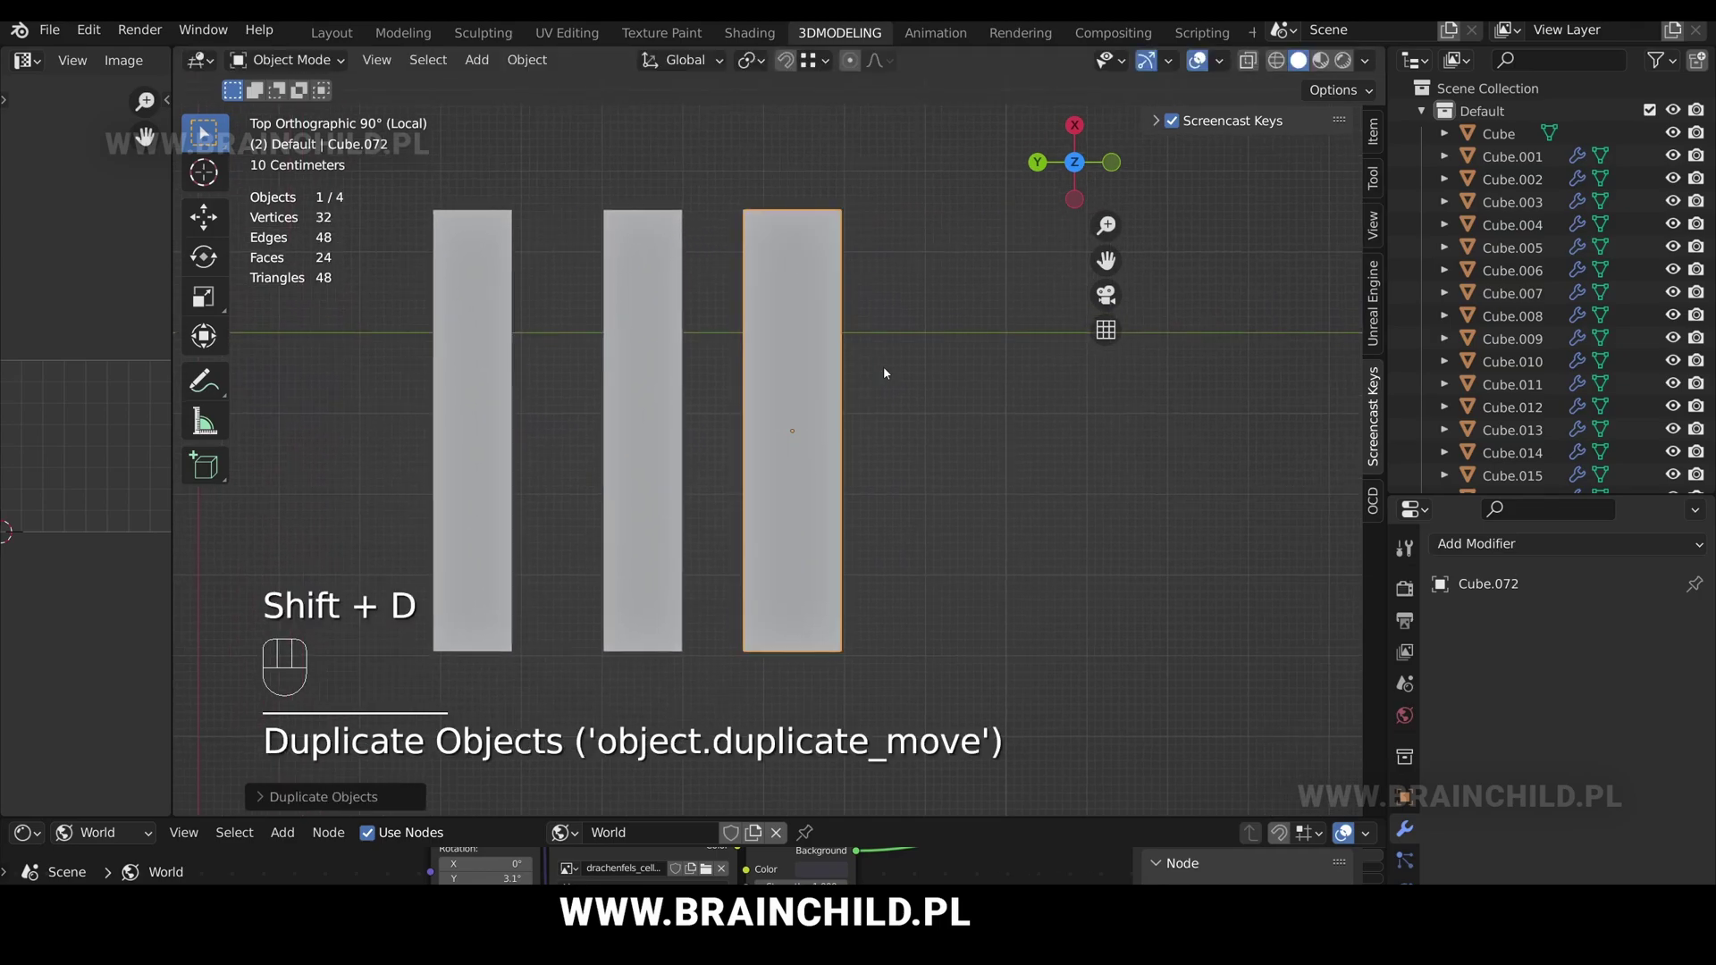
{"action": "key", "text": "g"}
{"action": "left_click", "coordinate": [1039, 377]}
Select the three flat planks together and apply their transforms.
{"action": "left_click", "coordinate": [817, 383], "text": "shift"}
{"action": "left_click", "coordinate": [672, 398], "text": "shift"}
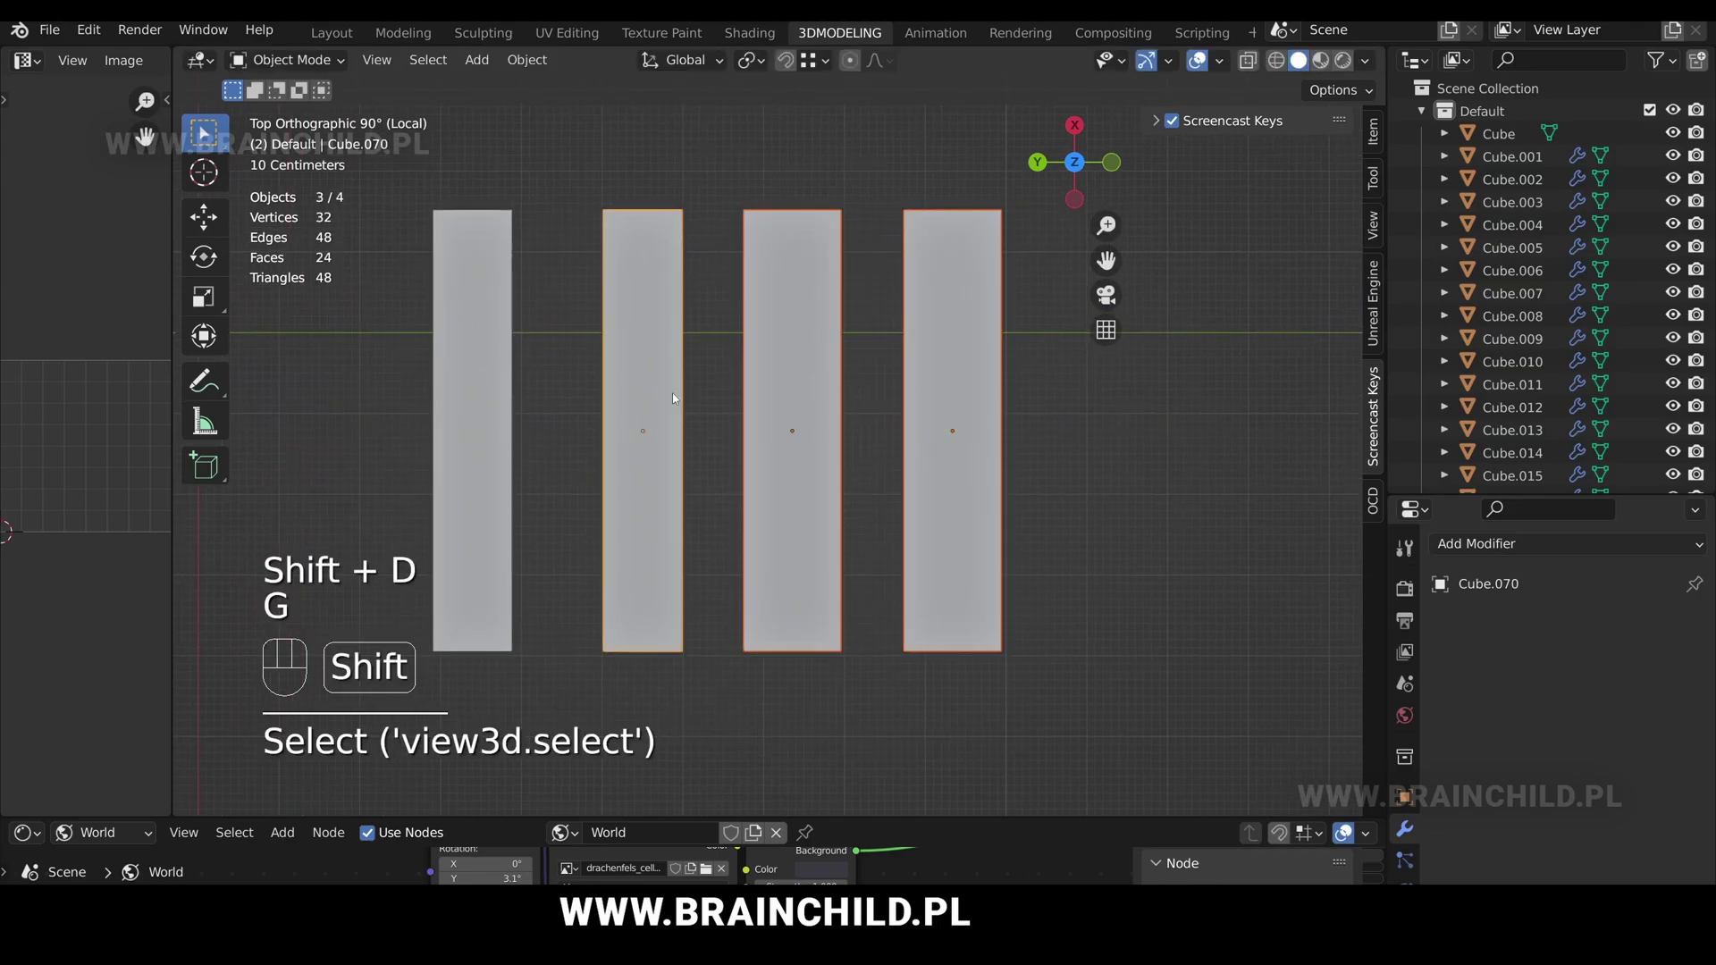
{"action": "key", "text": "ctrl+a"}
{"action": "left_click", "coordinate": [856, 510]}
Add a lengthwise loop cut to the middle flat plank and scale it along X to about 1.06.
{"action": "left_click", "coordinate": [813, 361]}
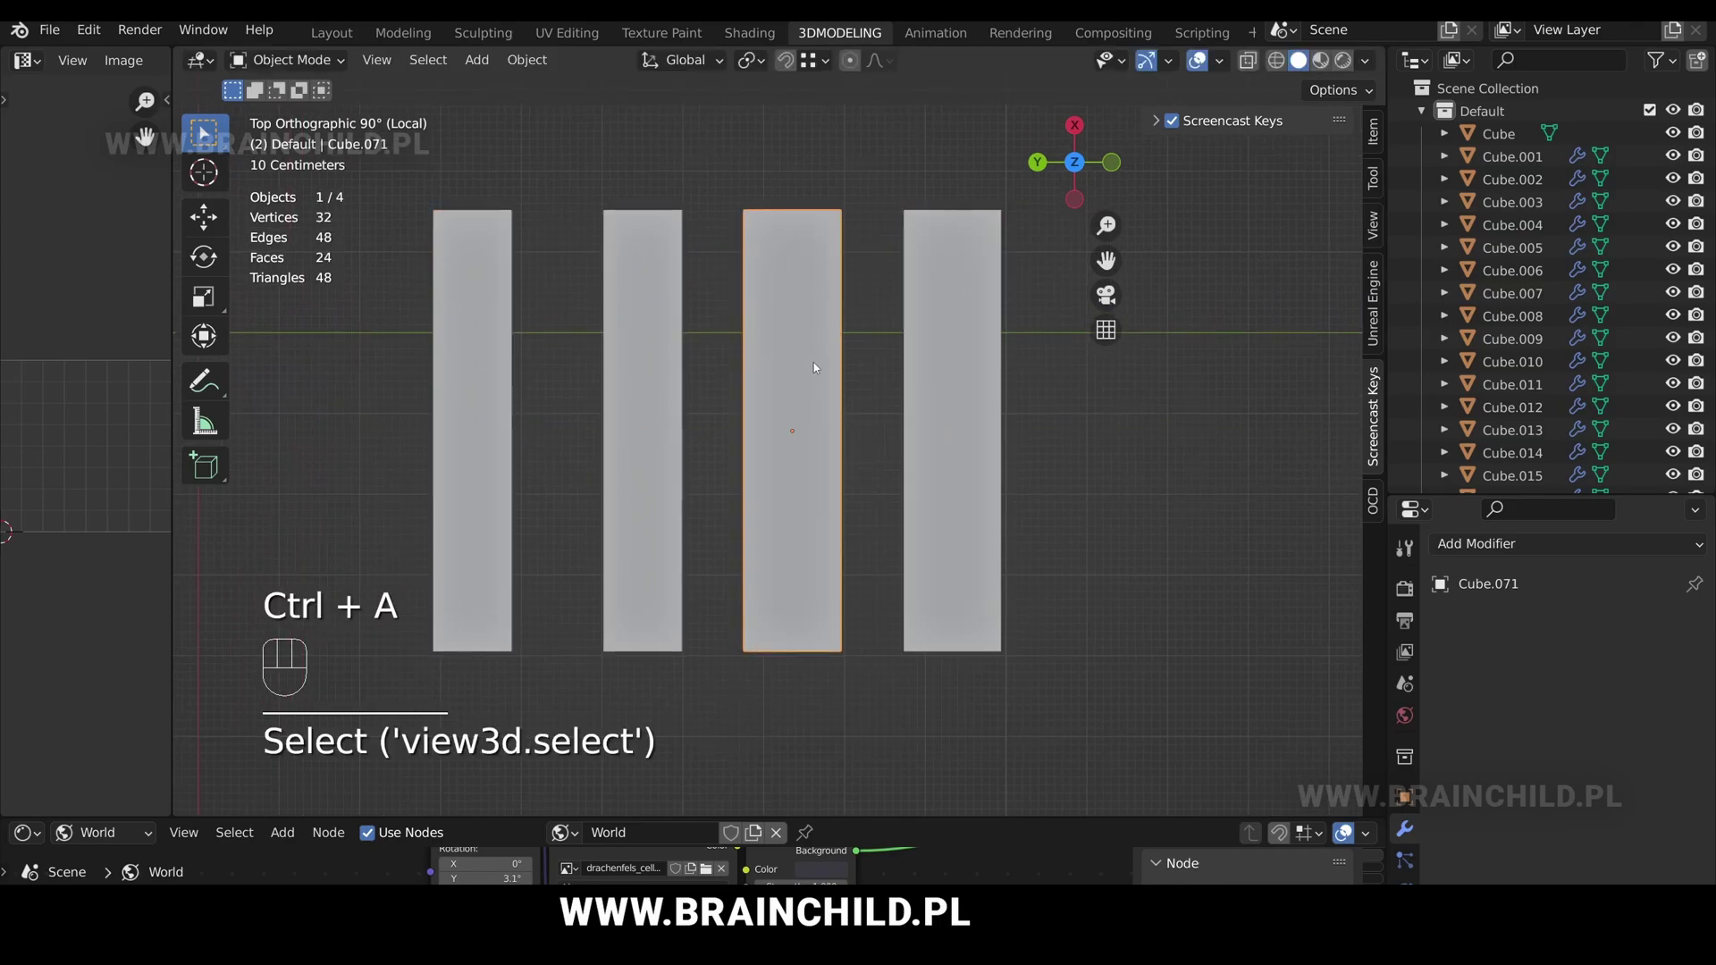
{"action": "middle_click_drag", "start_coordinate": [938, 380], "coordinate": [808, 500]}
{"action": "scroll", "coordinate": [845, 341], "scroll_direction": "up", "scroll_amount": 3}
{"action": "key", "text": "Tab"}
{"action": "key", "text": "ctrl+r"}
{"action": "left_click", "coordinate": [808, 500]}
{"action": "right_click", "coordinate": [808, 500]}
{"action": "key", "text": "s"}
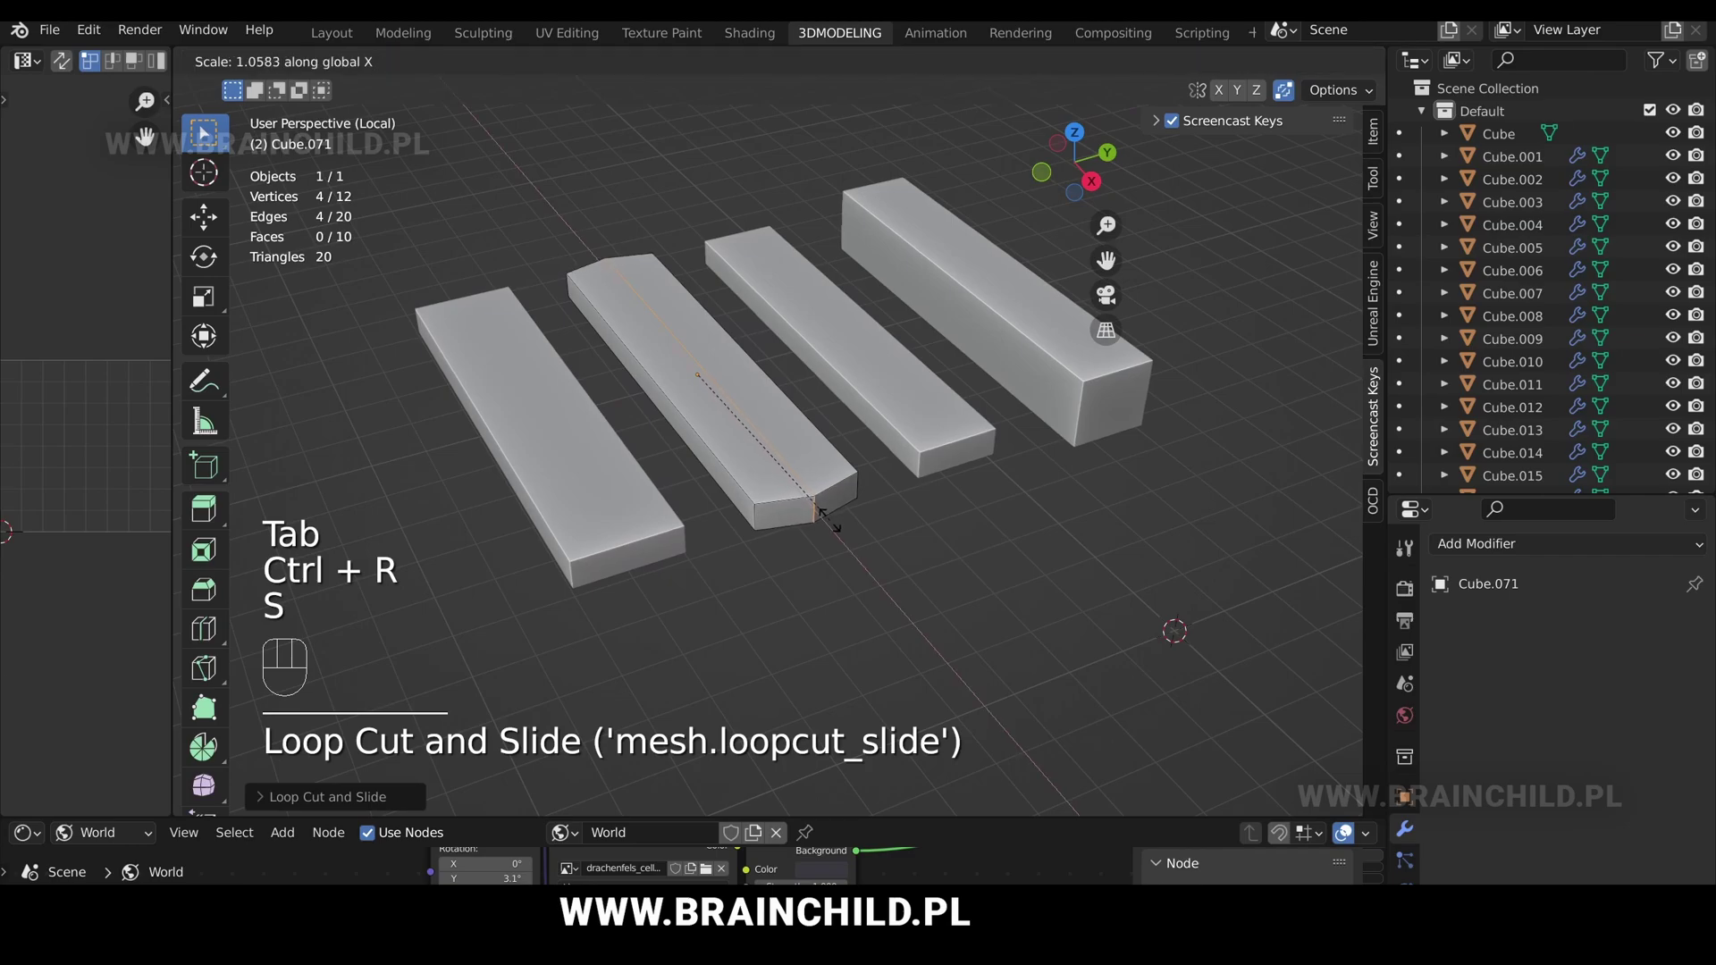
{"action": "left_click", "coordinate": [820, 514]}
Add a second lengthwise loop cut between the first one and the plank's side, and scale it slightly inward along X.
{"action": "key", "text": "ctrl+r"}
{"action": "left_click", "coordinate": [813, 511]}
{"action": "right_click", "coordinate": [808, 510]}
{"action": "key", "text": "s"}
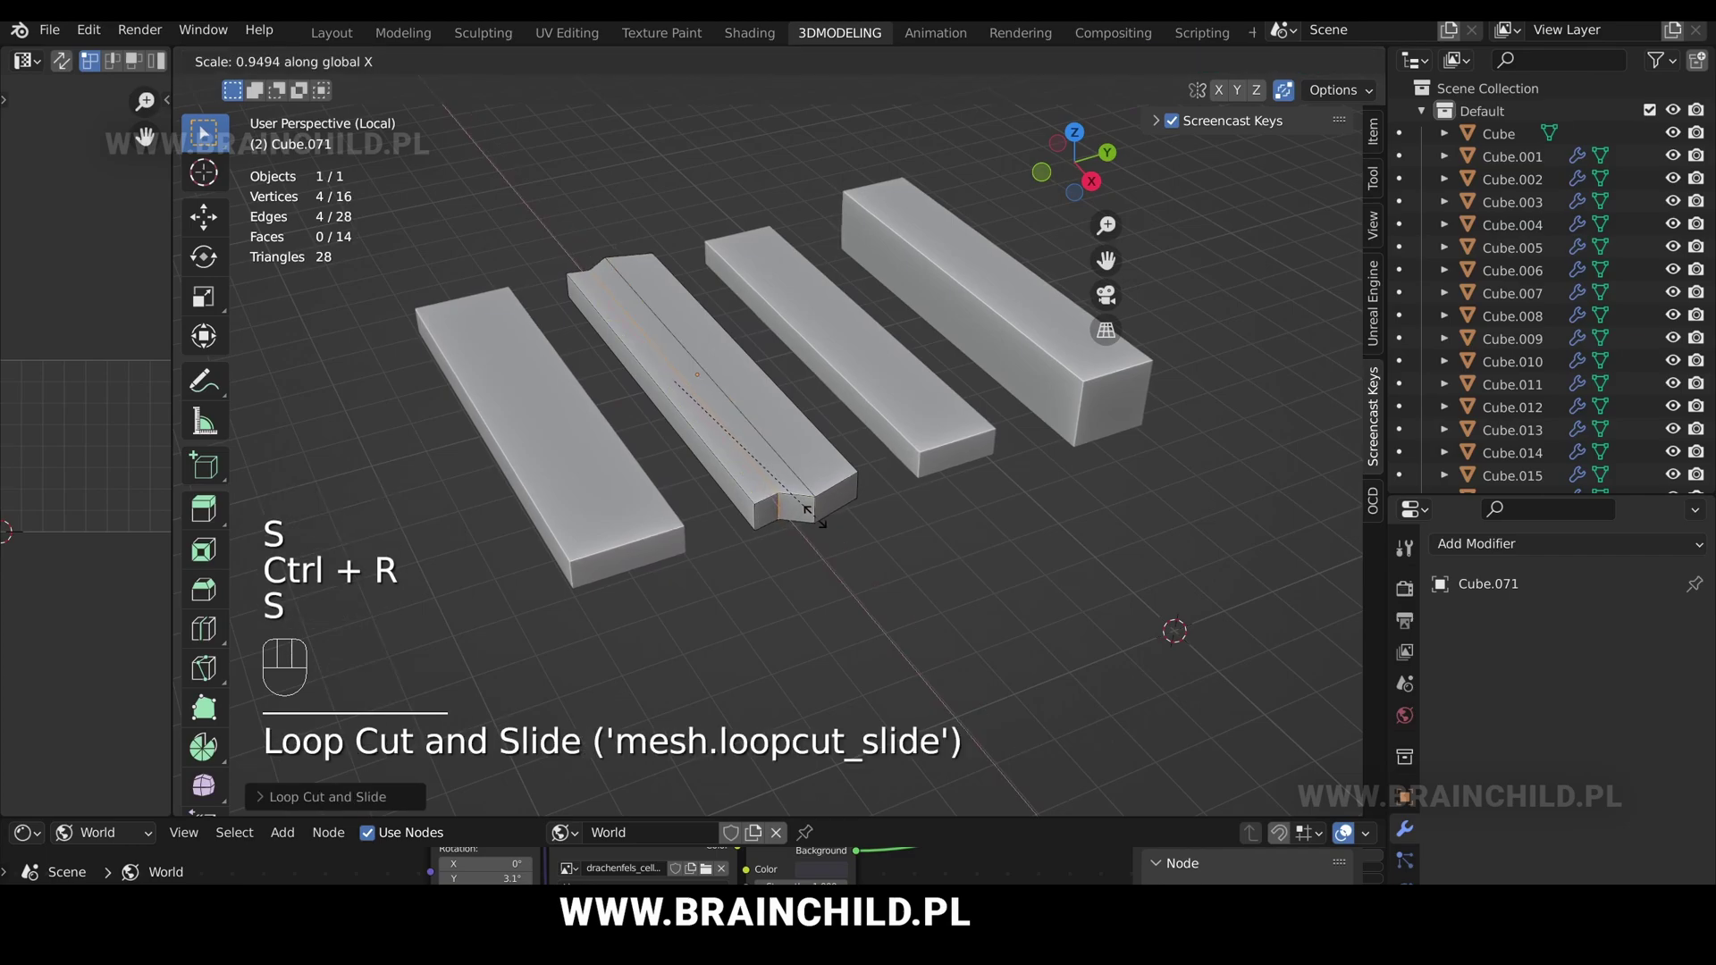
{"action": "left_click", "coordinate": [817, 520]}
Move the second lengthwise edge loop in the negative X direction to offset the notch in the plank's end.
{"action": "middle_click_drag", "start_coordinate": [817, 520], "coordinate": [845, 523]}
{"action": "key", "text": "g"}
{"action": "key", "text": "x"}
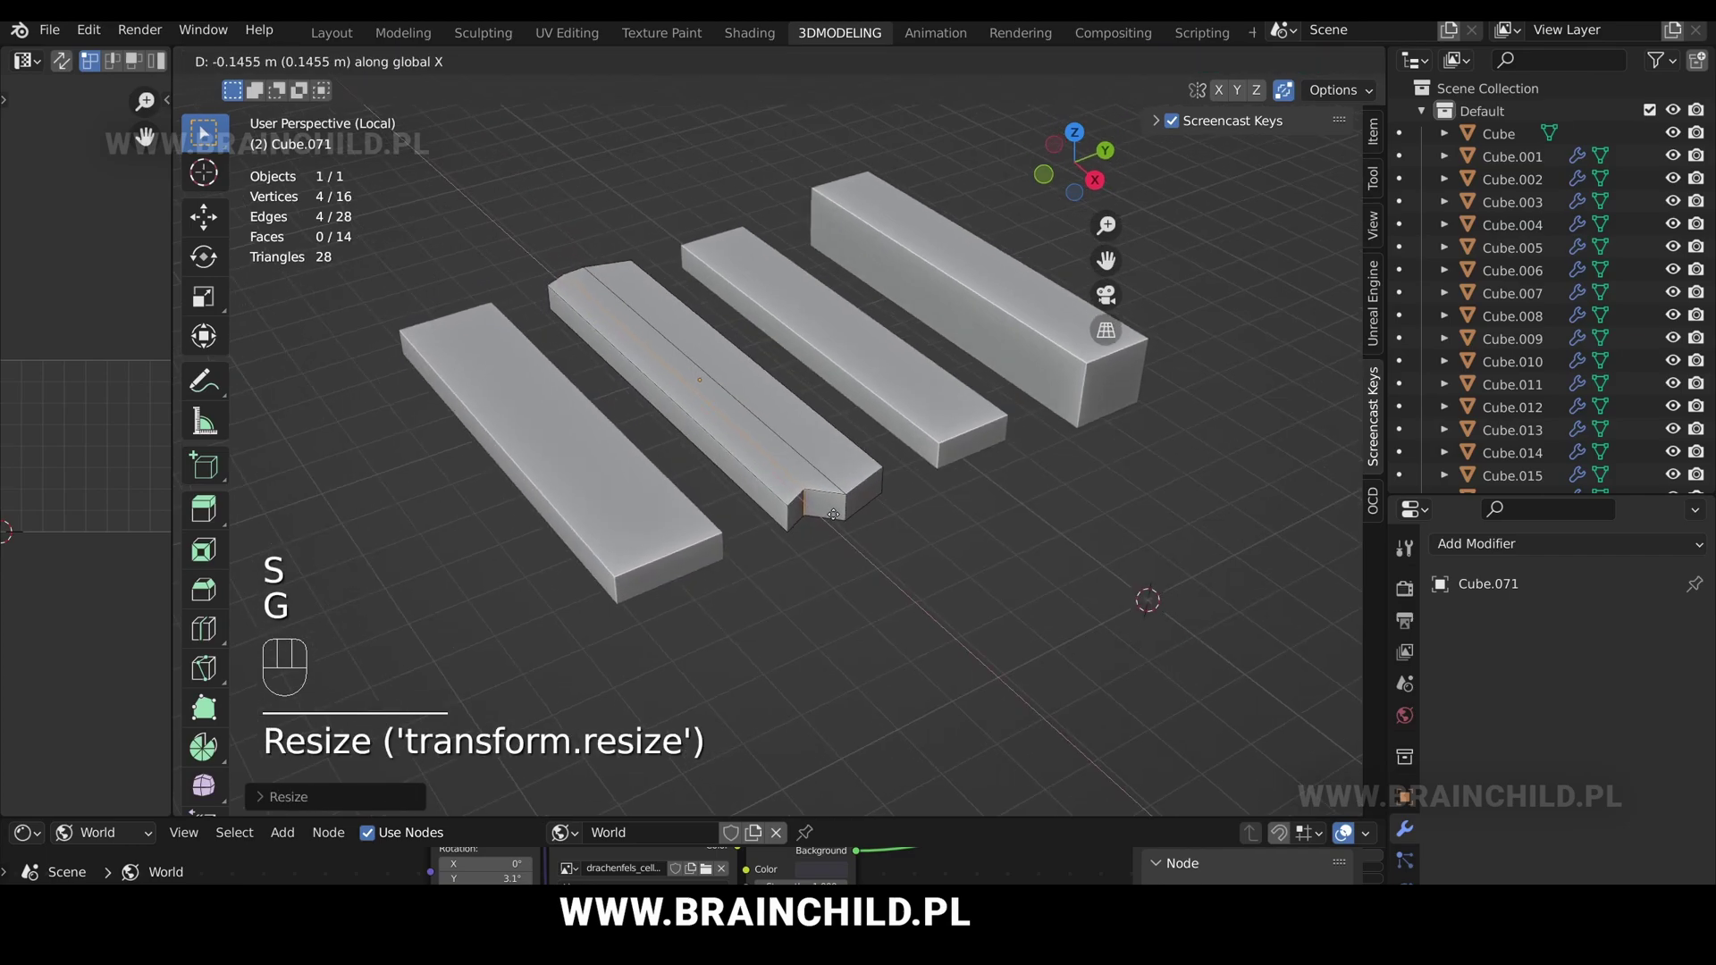
{"action": "left_click", "coordinate": [804, 512]}
Extrude the end face of the plank's narrow side strip outward into a small protruding block.
{"action": "left_click", "coordinate": [801, 512]}
{"action": "key", "text": "e"}
{"action": "key", "text": "g"}
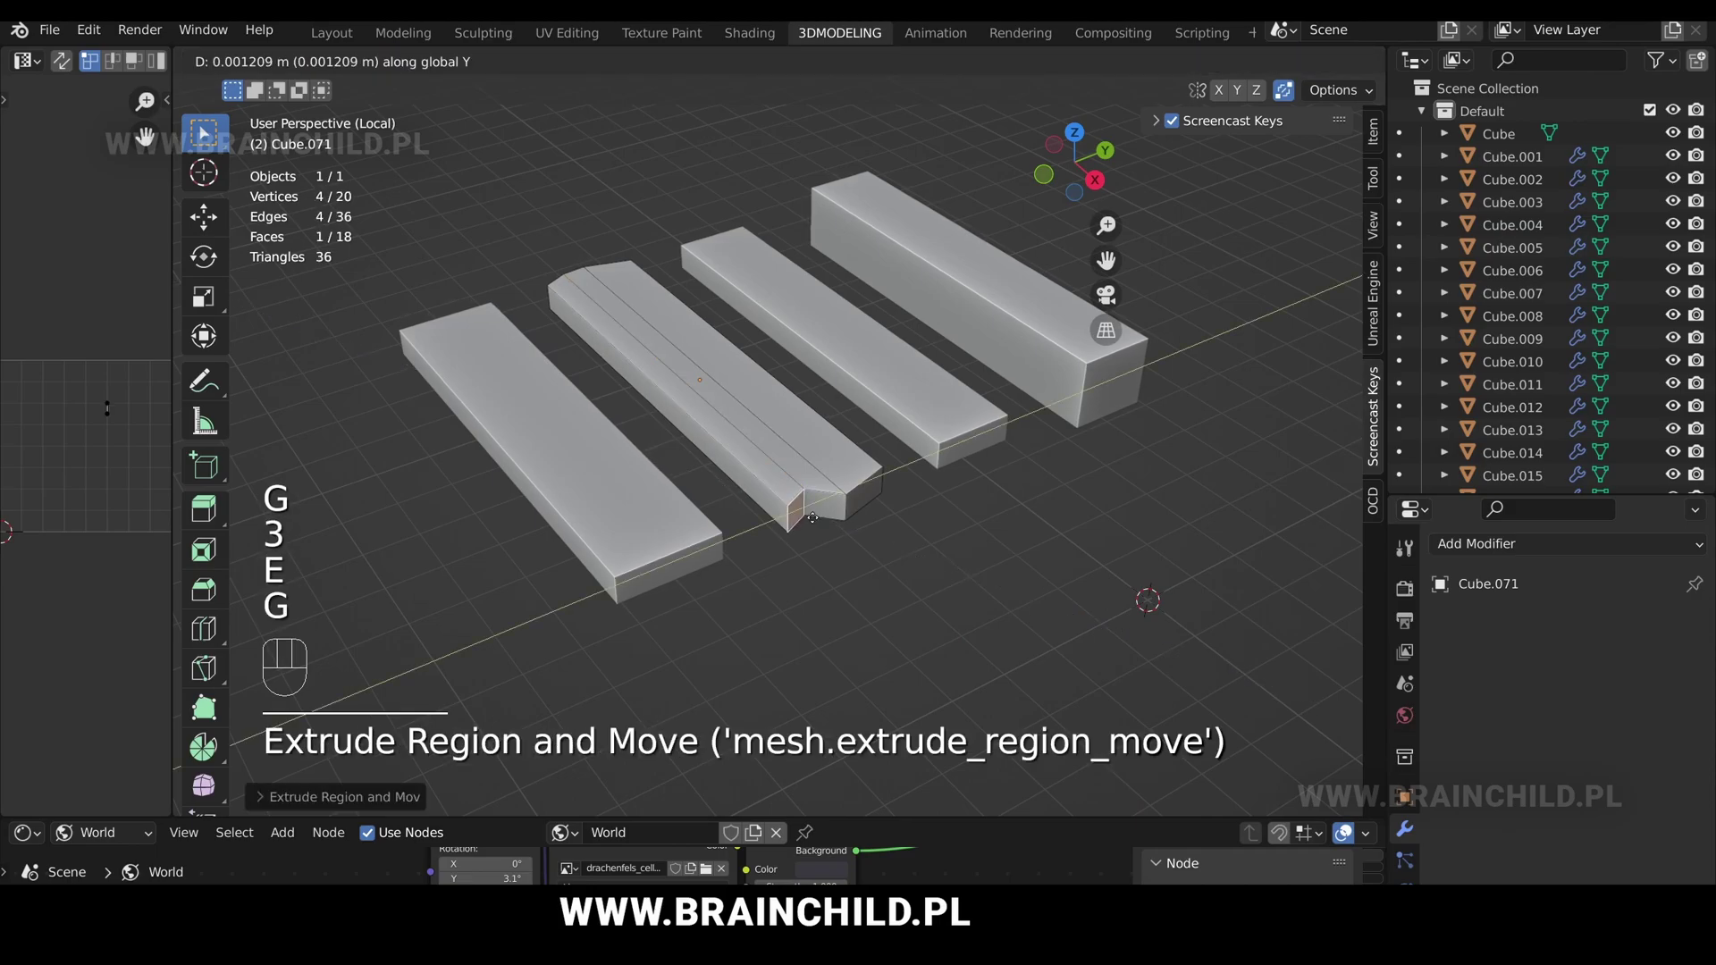
{"action": "left_click", "coordinate": [833, 545]}
Slide the edges around the extruded end block along the plank to reshape the broken end.
{"action": "key", "text": "2"}
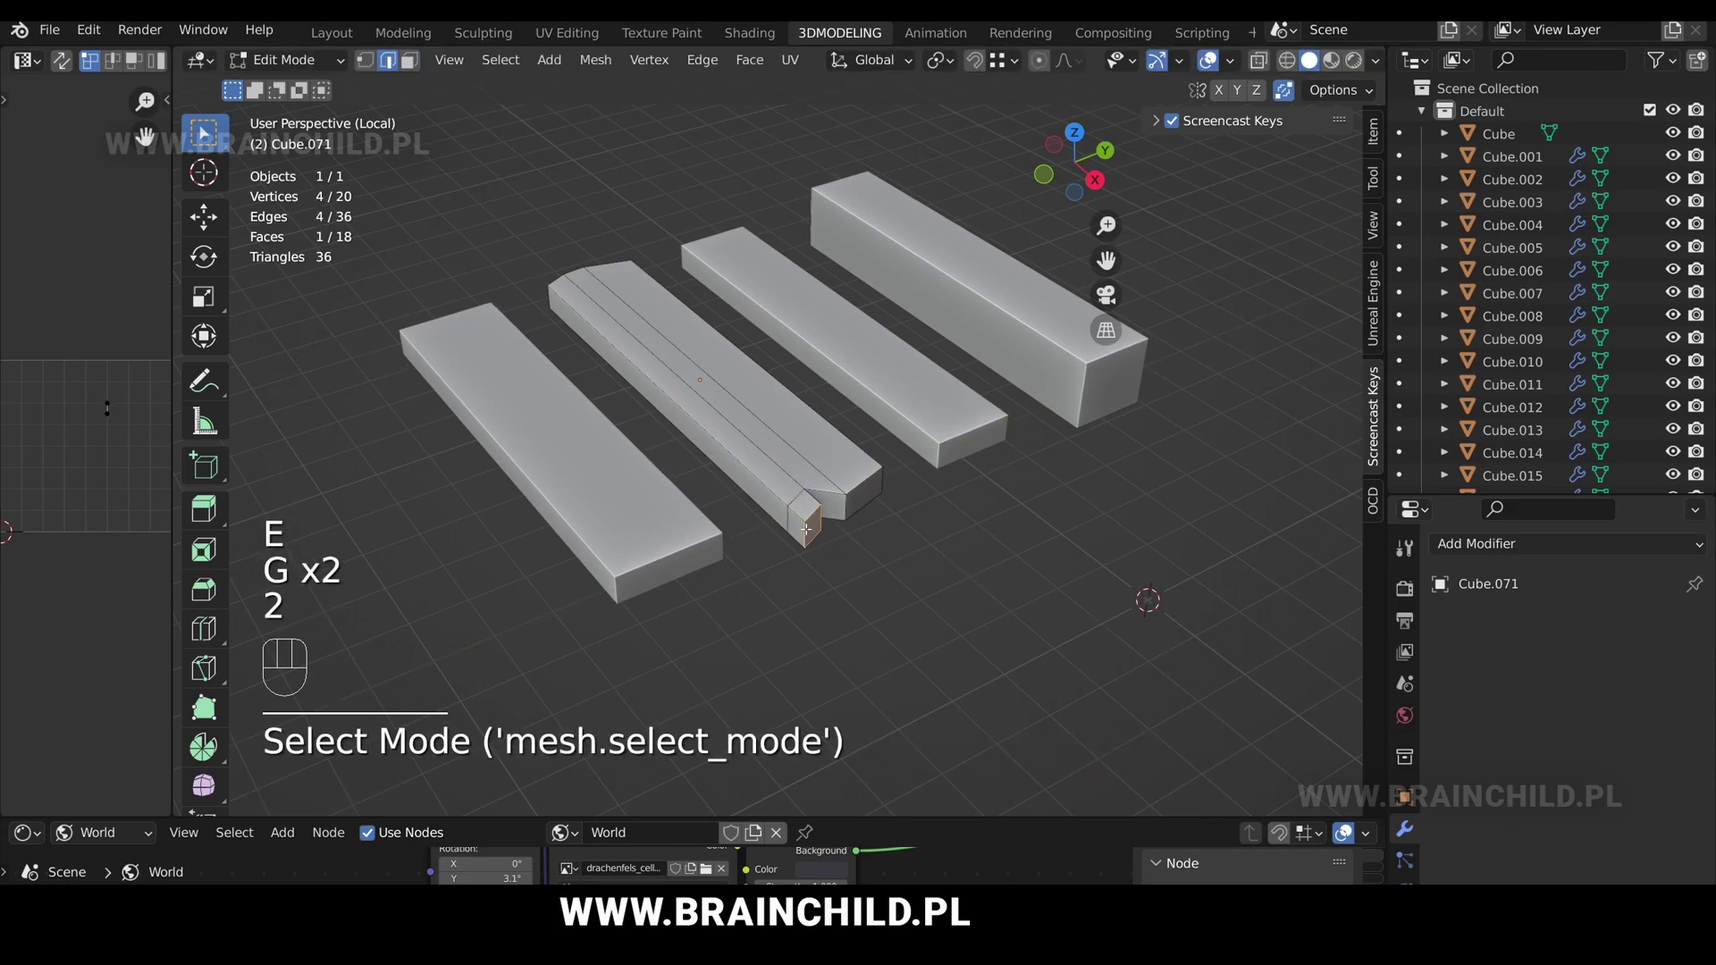
{"action": "left_click", "coordinate": [798, 516]}
{"action": "key", "text": "g"}
{"action": "key", "text": "g"}
{"action": "left_click", "coordinate": [787, 516]}
{"action": "left_click", "coordinate": [787, 517]}
{"action": "key", "text": "g"}
{"action": "key", "text": "g"}
{"action": "left_click", "coordinate": [774, 506]}
Bevel the outer corner vertex at the broken plank's end.
{"action": "middle_click_drag", "start_coordinate": [774, 505], "coordinate": [812, 481]}
{"action": "left_click", "coordinate": [681, 413]}
{"action": "left_click", "coordinate": [786, 465]}
Bevel the upper front edge of the small protruding end block.
{"action": "key", "text": "2"}
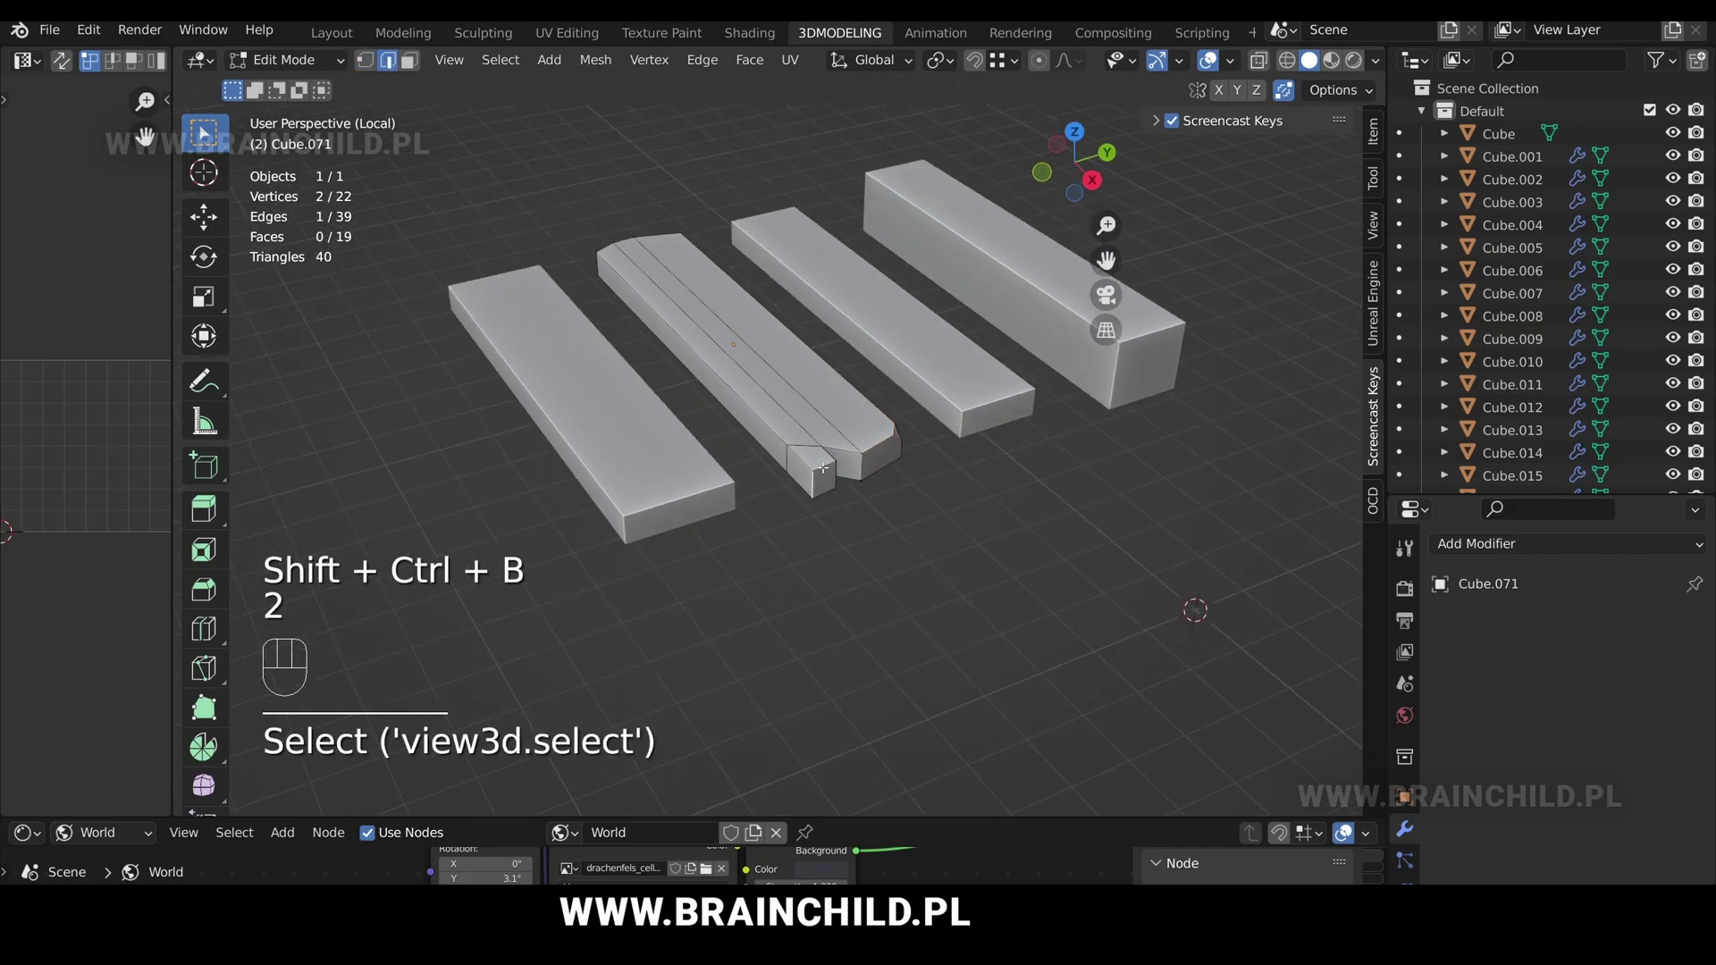
{"action": "left_click", "coordinate": [858, 491]}
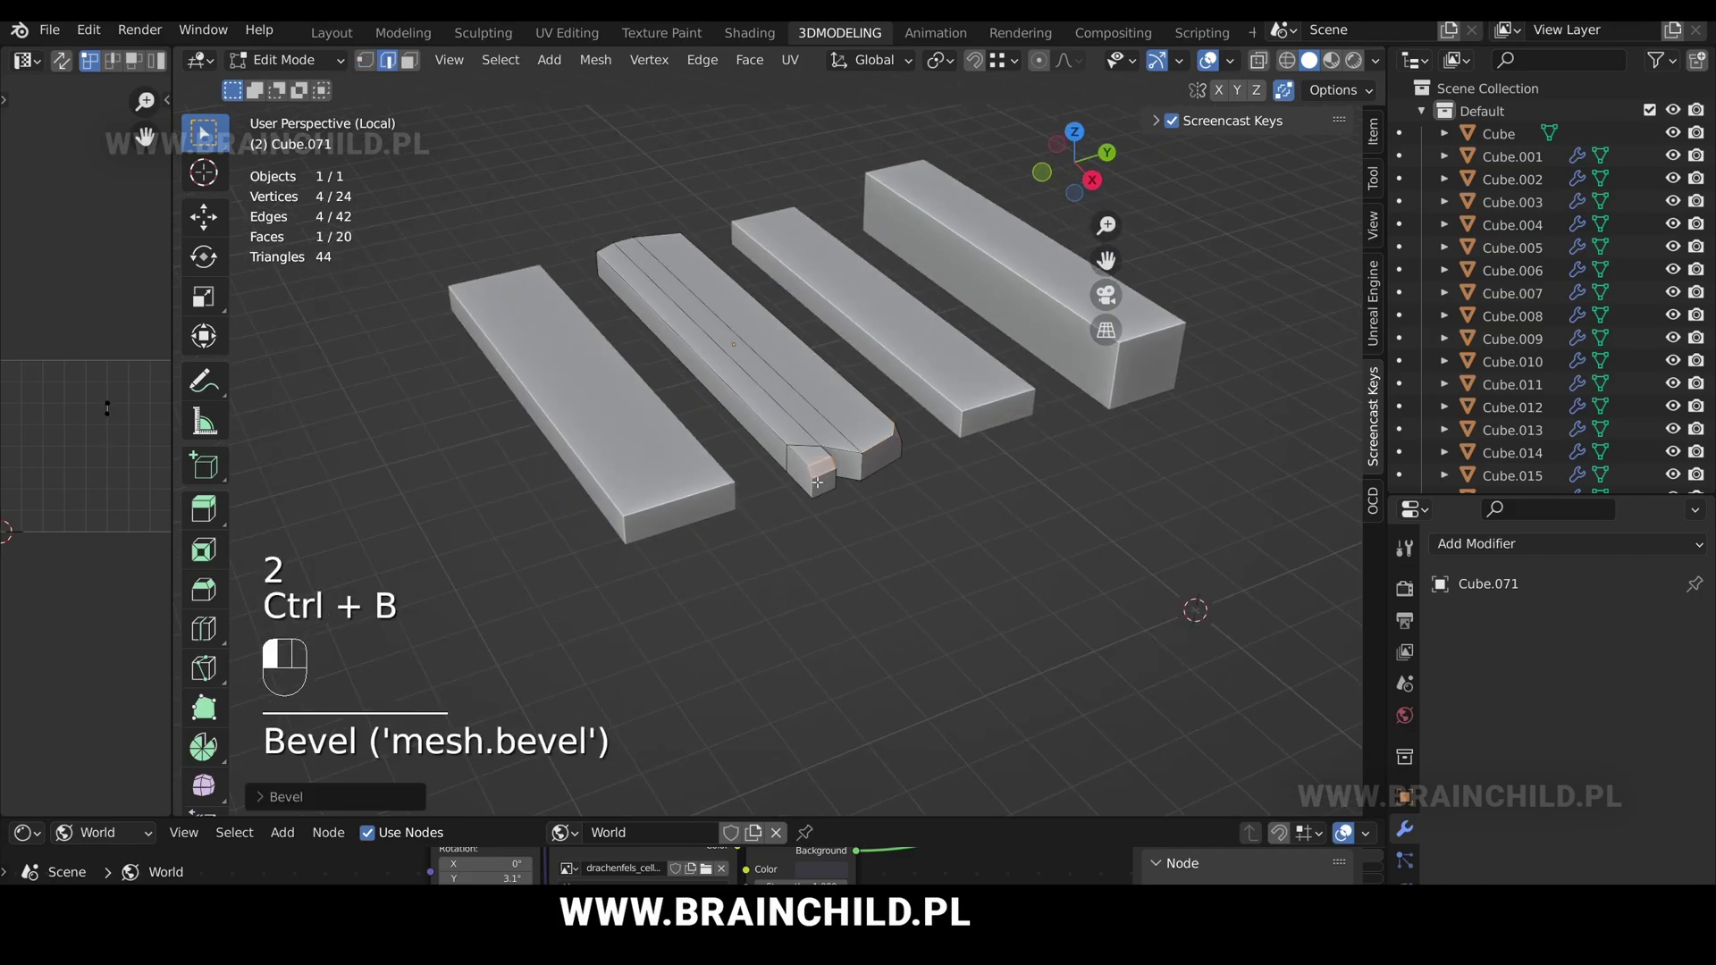
{"action": "left_click", "coordinate": [815, 479], "text": "shift"}
{"action": "key", "text": "Tab"}
Bevel the corner edge at the opposite end of the broken plank.
{"action": "key", "text": "Tab"}
{"action": "middle_click_drag", "start_coordinate": [826, 474], "coordinate": [794, 448]}
{"action": "left_click", "coordinate": [620, 431]}
{"action": "key", "text": "ctrl+b"}
{"action": "left_click", "coordinate": [683, 423]}
{"action": "key", "text": "Tab"}
Duplicate the neighbouring plank's long side face, offset it about 0.25 m in negative Y, and extrude it into a strip.
{"action": "scroll", "coordinate": [791, 438], "scroll_direction": "up", "scroll_amount": 2}
{"action": "scroll", "coordinate": [794, 438], "scroll_direction": "up", "scroll_amount": 2}
{"action": "left_click", "coordinate": [804, 450]}
{"action": "key", "text": "Tab"}
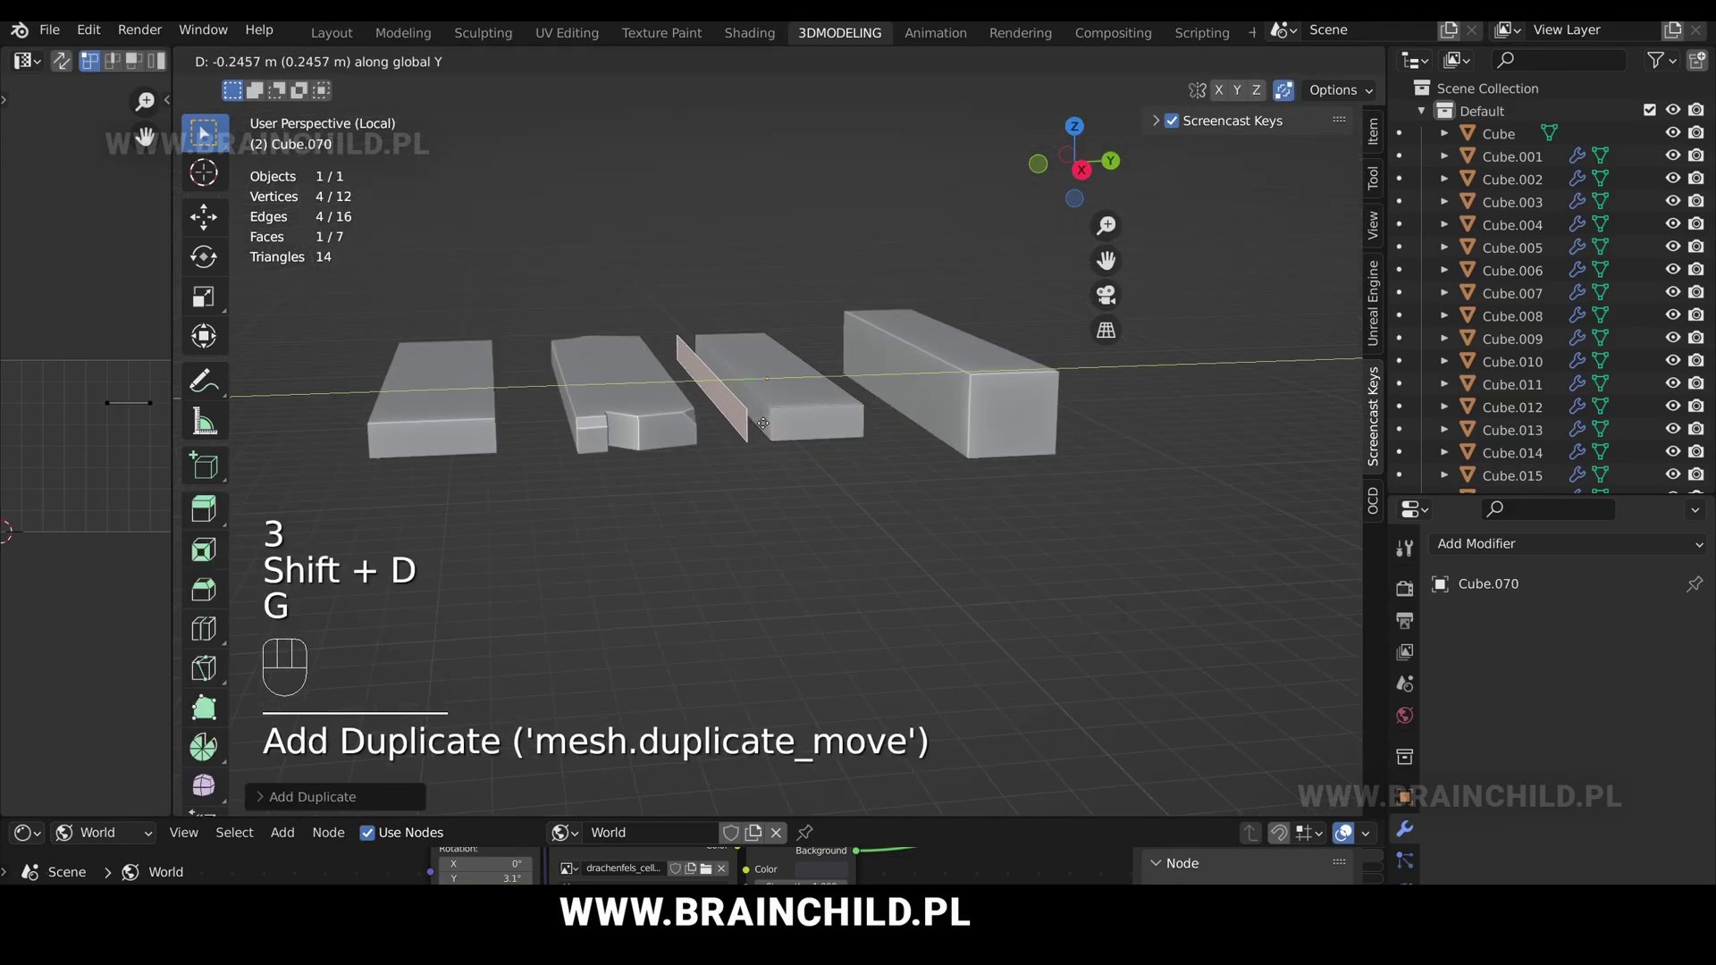
{"action": "left_click", "coordinate": [763, 423]}
{"action": "key", "text": "e"}
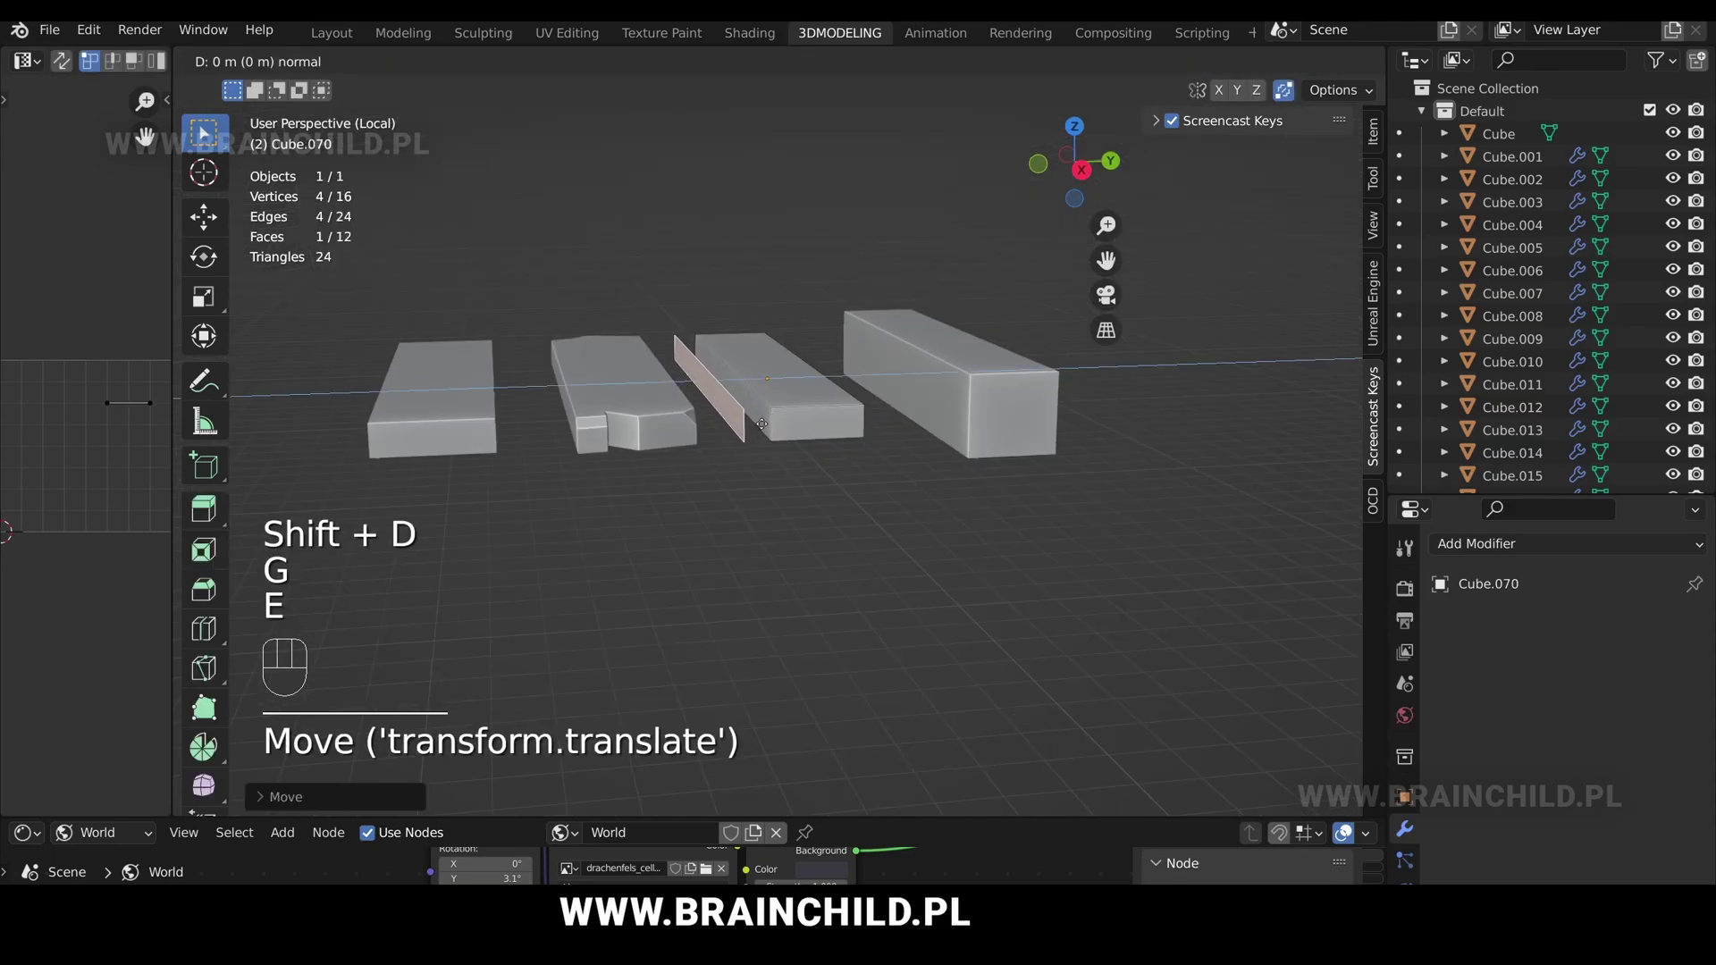
{"action": "left_click", "coordinate": [782, 423]}
Move the new strip's side face and its far end edge so the strip tapers along the plank.
{"action": "middle_click_drag", "start_coordinate": [782, 423], "coordinate": [873, 446]}
{"action": "left_click", "coordinate": [741, 457]}
{"action": "key", "text": "g"}
{"action": "left_click", "coordinate": [737, 456]}
{"action": "key", "text": "2"}
{"action": "left_click", "coordinate": [653, 325]}
{"action": "key", "text": "g"}
{"action": "left_click", "coordinate": [661, 323]}
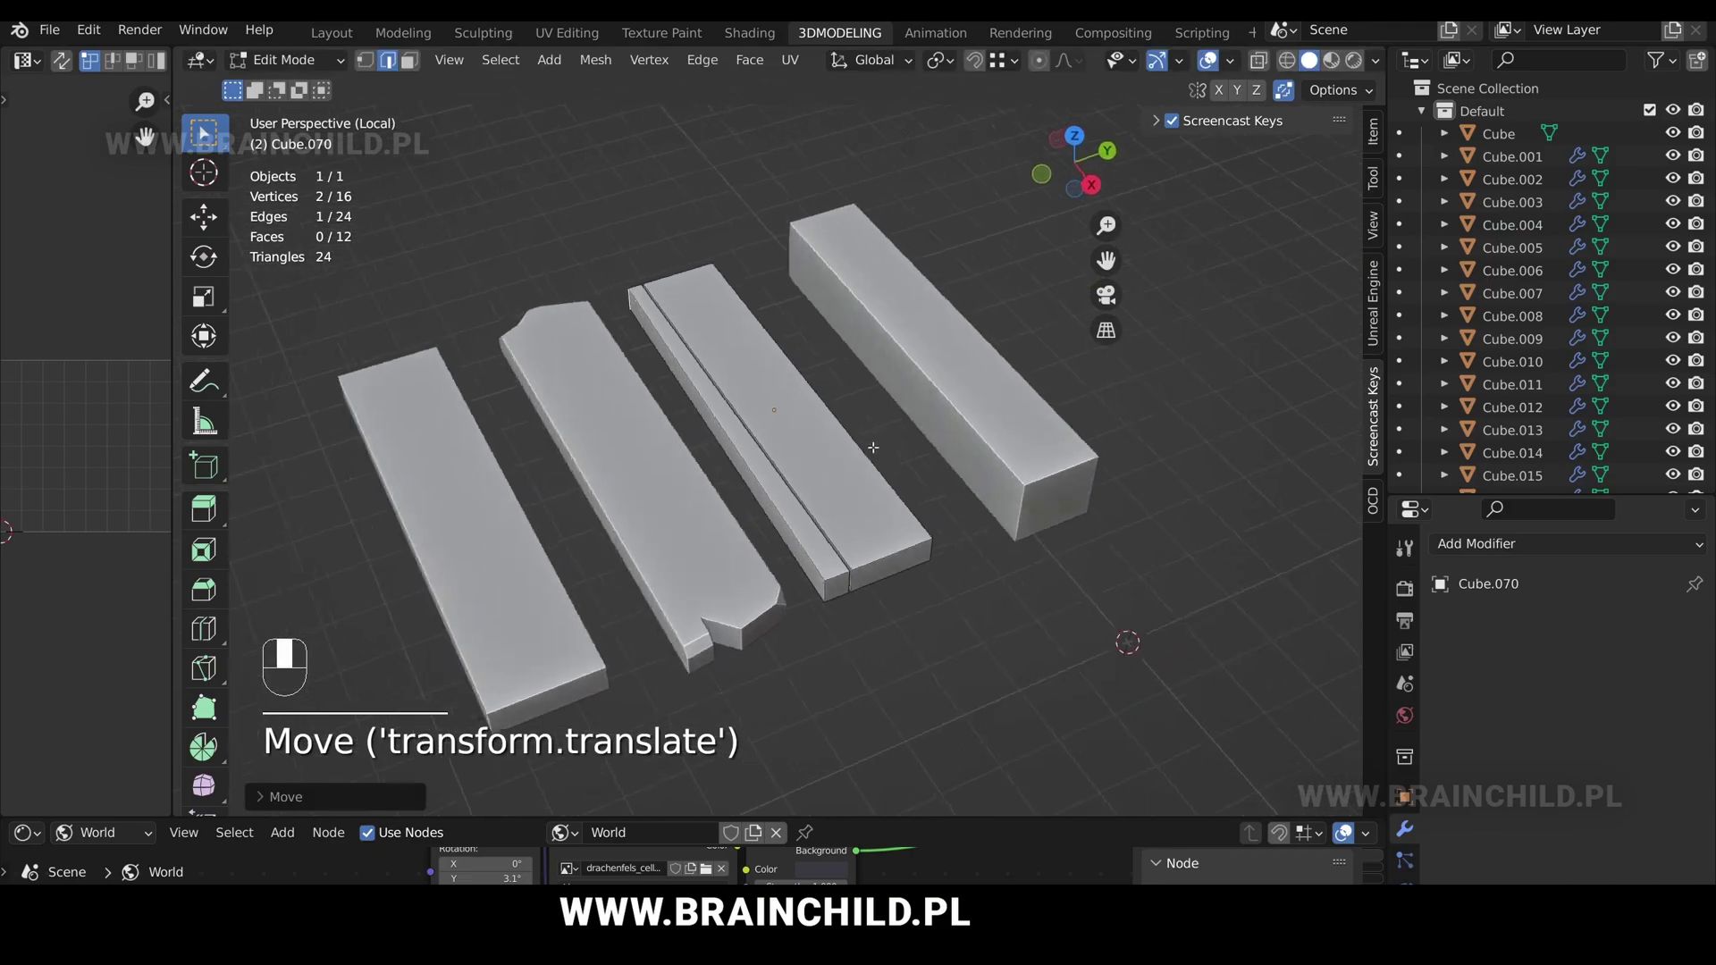
{"action": "key", "text": "Tab"}
Bevel the broken plank's central lengthwise edge loop into a narrow band and delete the band's faces.
{"action": "left_click", "coordinate": [733, 510]}
{"action": "key", "text": "Tab"}
{"action": "middle_click_drag", "start_coordinate": [732, 511], "coordinate": [670, 394]}
{"action": "left_click", "coordinate": [773, 423], "text": "alt+shift"}
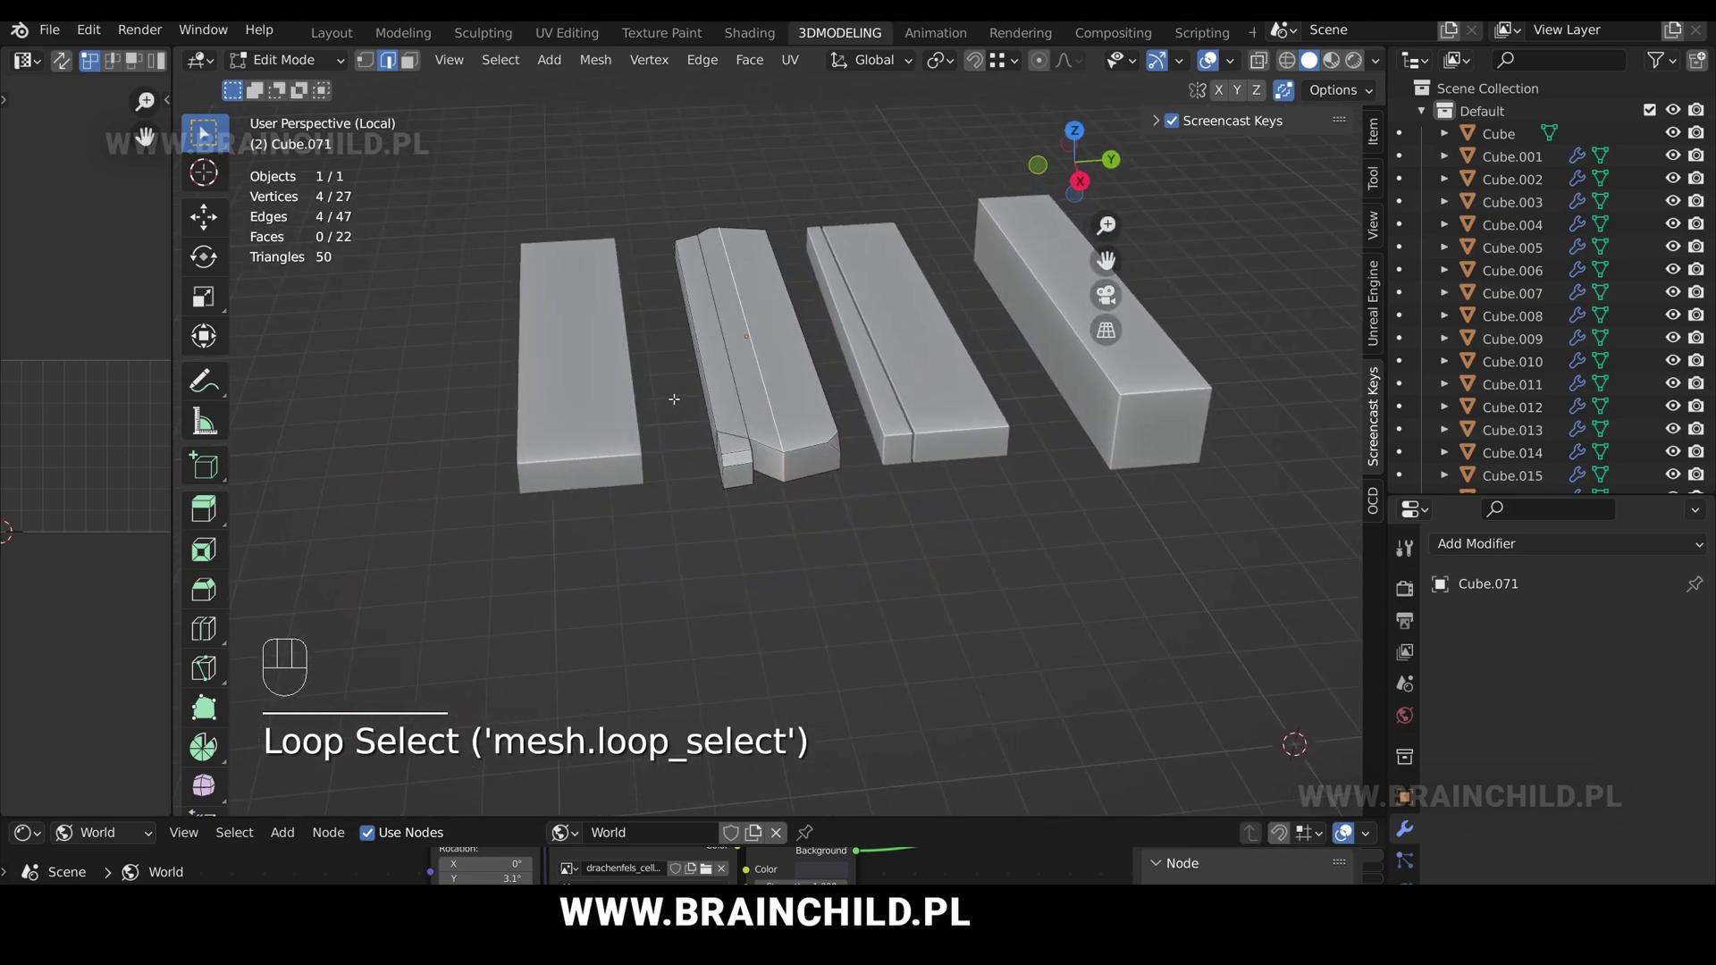
{"action": "scroll", "coordinate": [670, 394], "scroll_direction": "up", "scroll_amount": 3}
{"action": "key", "text": "ctrl+b"}
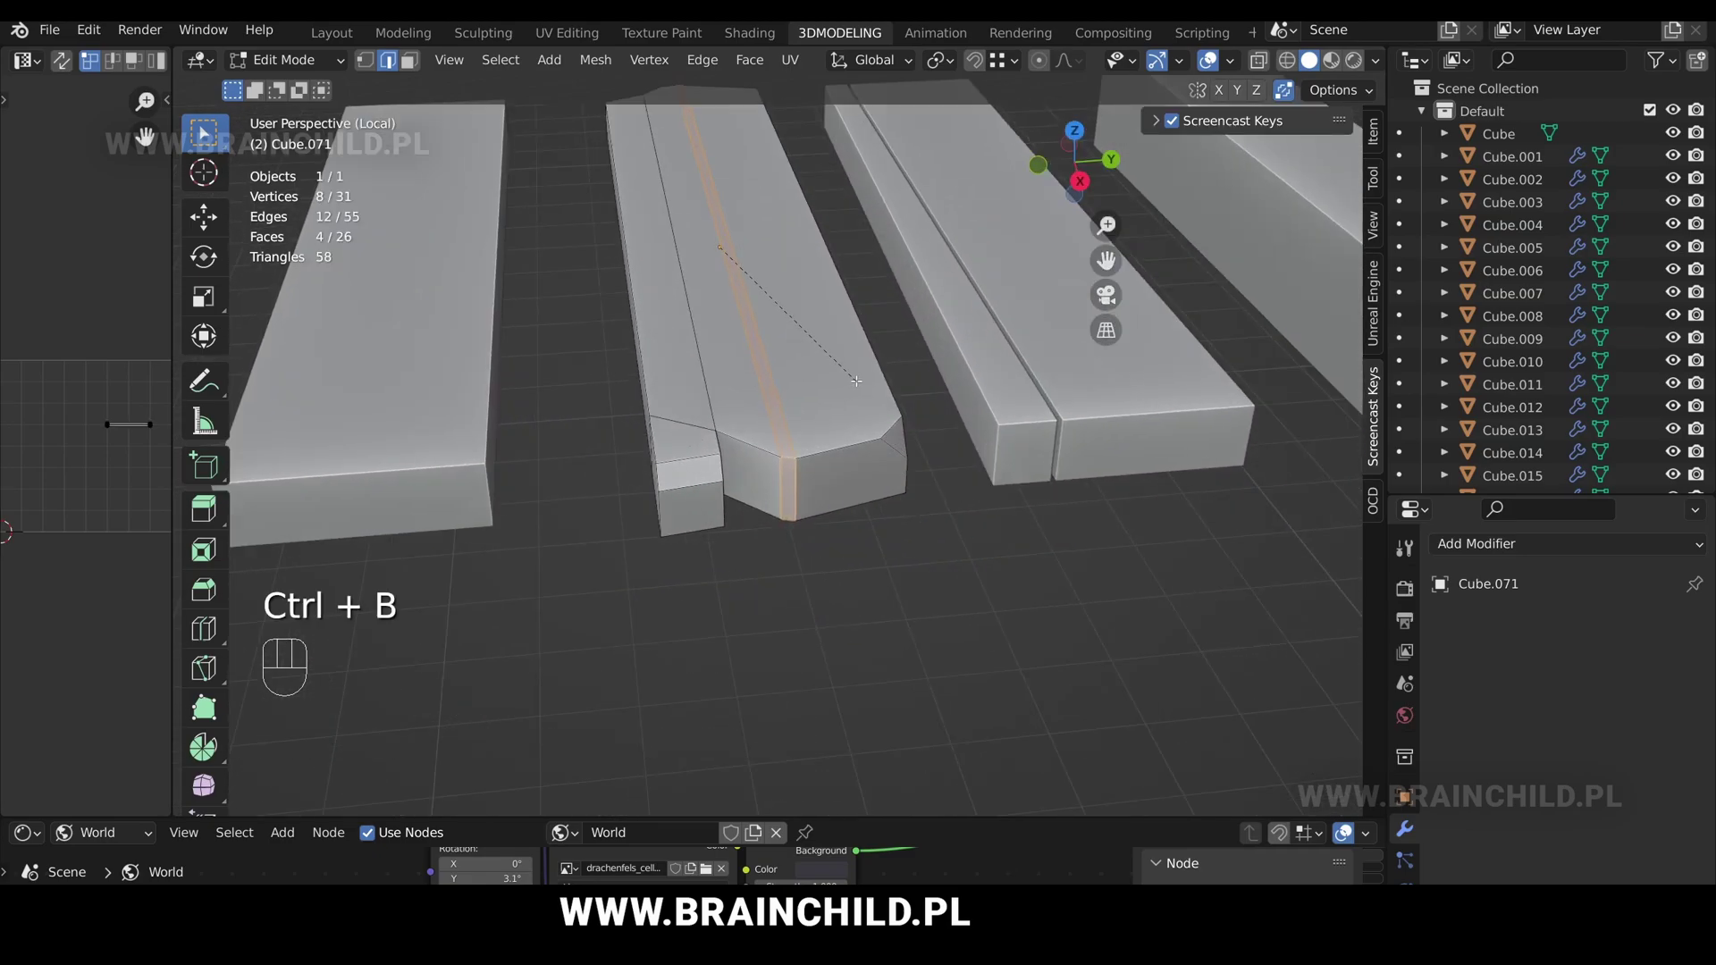
{"action": "key", "text": "Delete"}
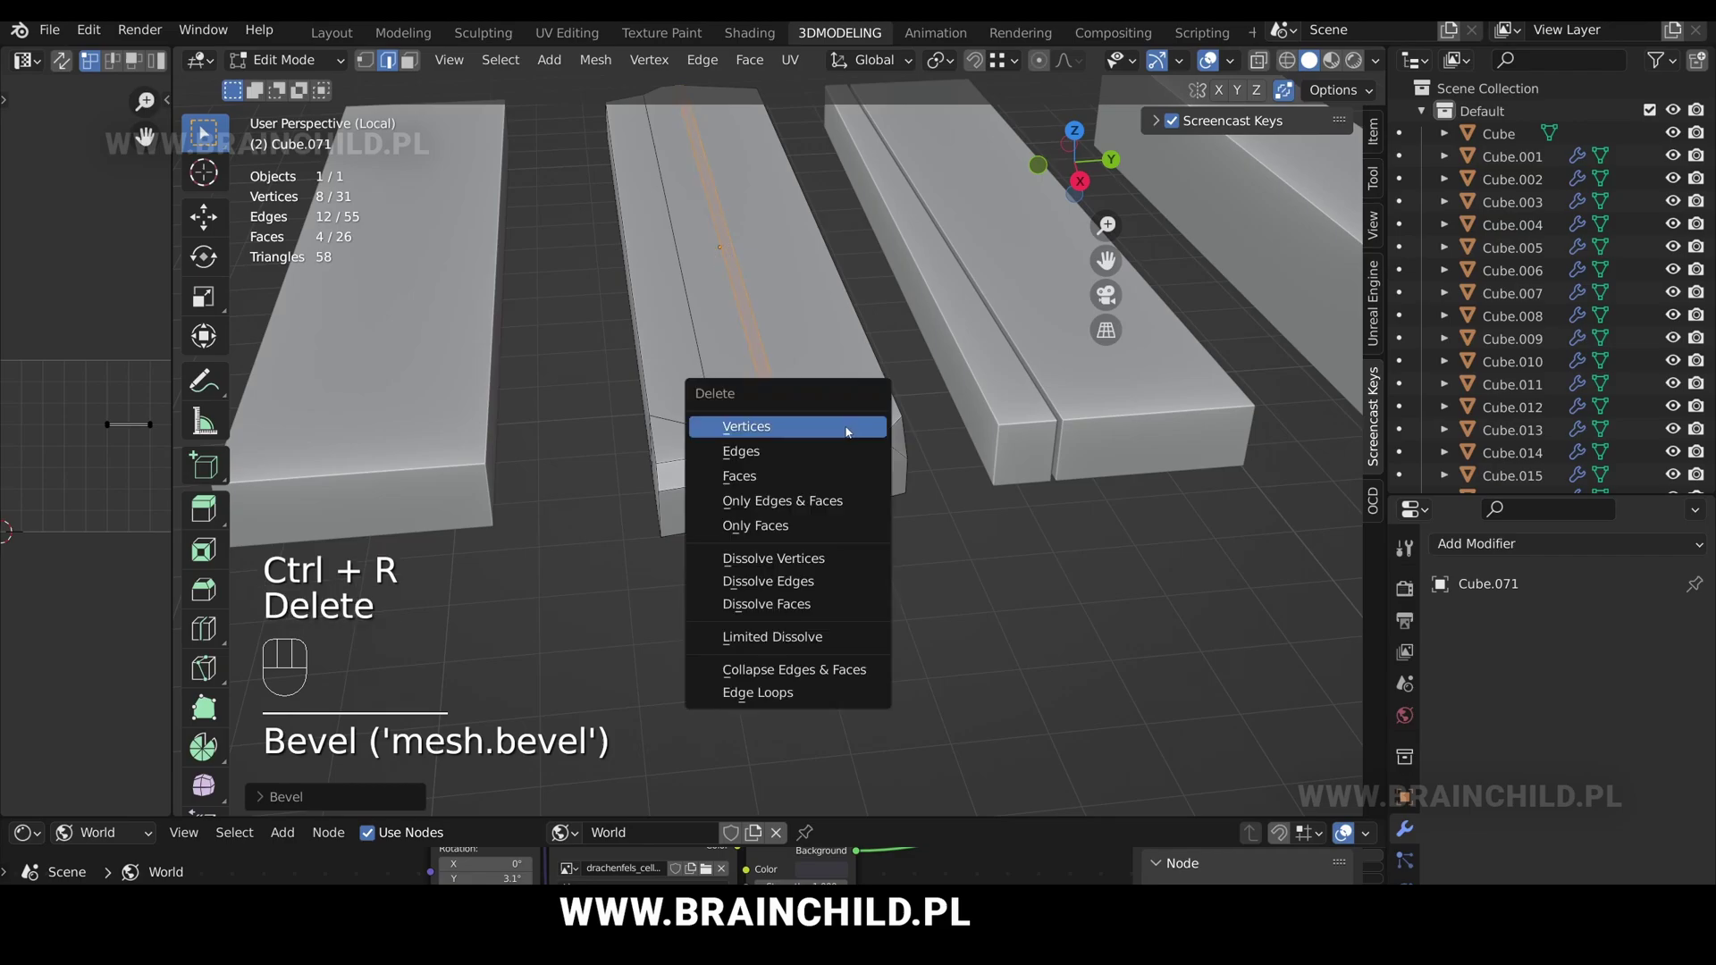
{"action": "left_click", "coordinate": [790, 480]}
Fill the open sides of the lengthwise gap in the broken plank with new faces.
{"action": "scroll", "coordinate": [790, 480], "scroll_direction": "down", "scroll_amount": 4}
{"action": "middle_click_drag", "start_coordinate": [790, 479], "coordinate": [815, 444]}
{"action": "left_click", "coordinate": [735, 386]}
{"action": "left_click", "coordinate": [731, 386], "text": "alt+shift"}
{"action": "key", "text": "f"}
{"action": "left_click", "coordinate": [775, 386]}
{"action": "key", "text": "Tab"}
{"action": "scroll", "coordinate": [775, 394], "scroll_direction": "down", "scroll_amount": 3}
Add a short crosswise loop cut to the outer piece of the split plank and move it along X.
{"action": "key", "text": "Tab"}
{"action": "scroll", "coordinate": [781, 374], "scroll_direction": "up", "scroll_amount": 3}
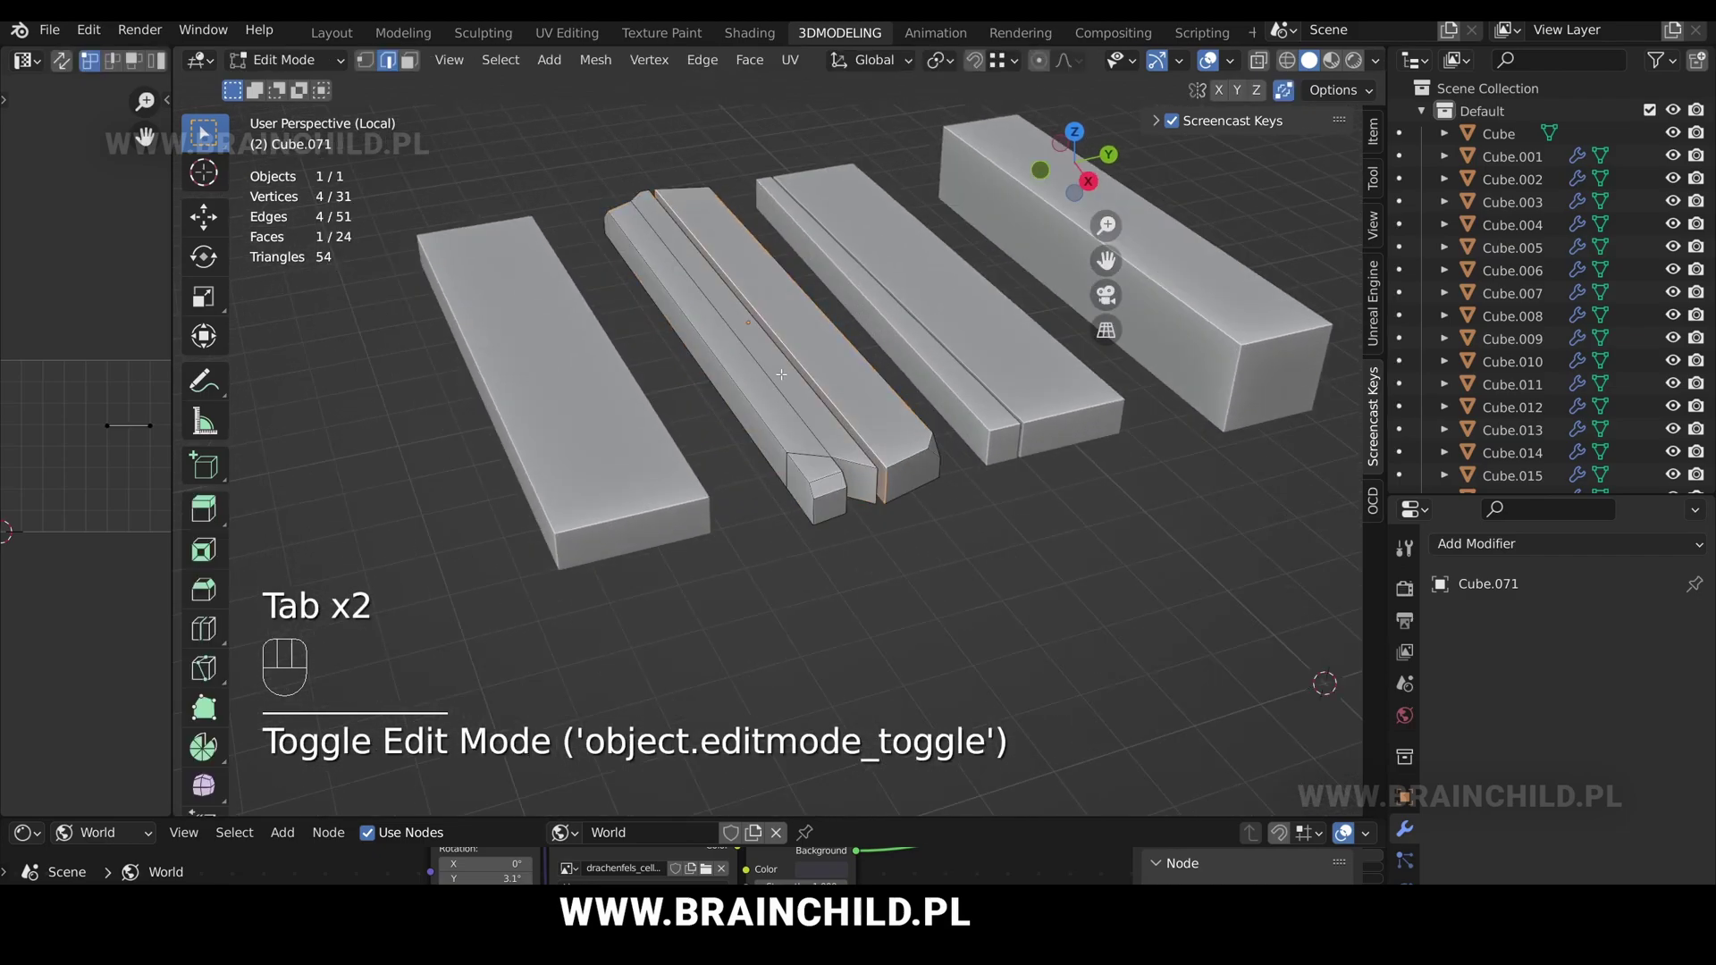
{"action": "left_click", "coordinate": [774, 332]}
{"action": "right_click", "coordinate": [774, 333]}
{"action": "middle_click_drag", "start_coordinate": [774, 332], "coordinate": [798, 406]}
{"action": "key", "text": "g"}
{"action": "key", "text": "x"}
{"action": "left_click", "coordinate": [815, 351]}
Select the facing vertices of the crosswise cut and connect them with an edge across the outer piece.
{"action": "key", "text": "1"}
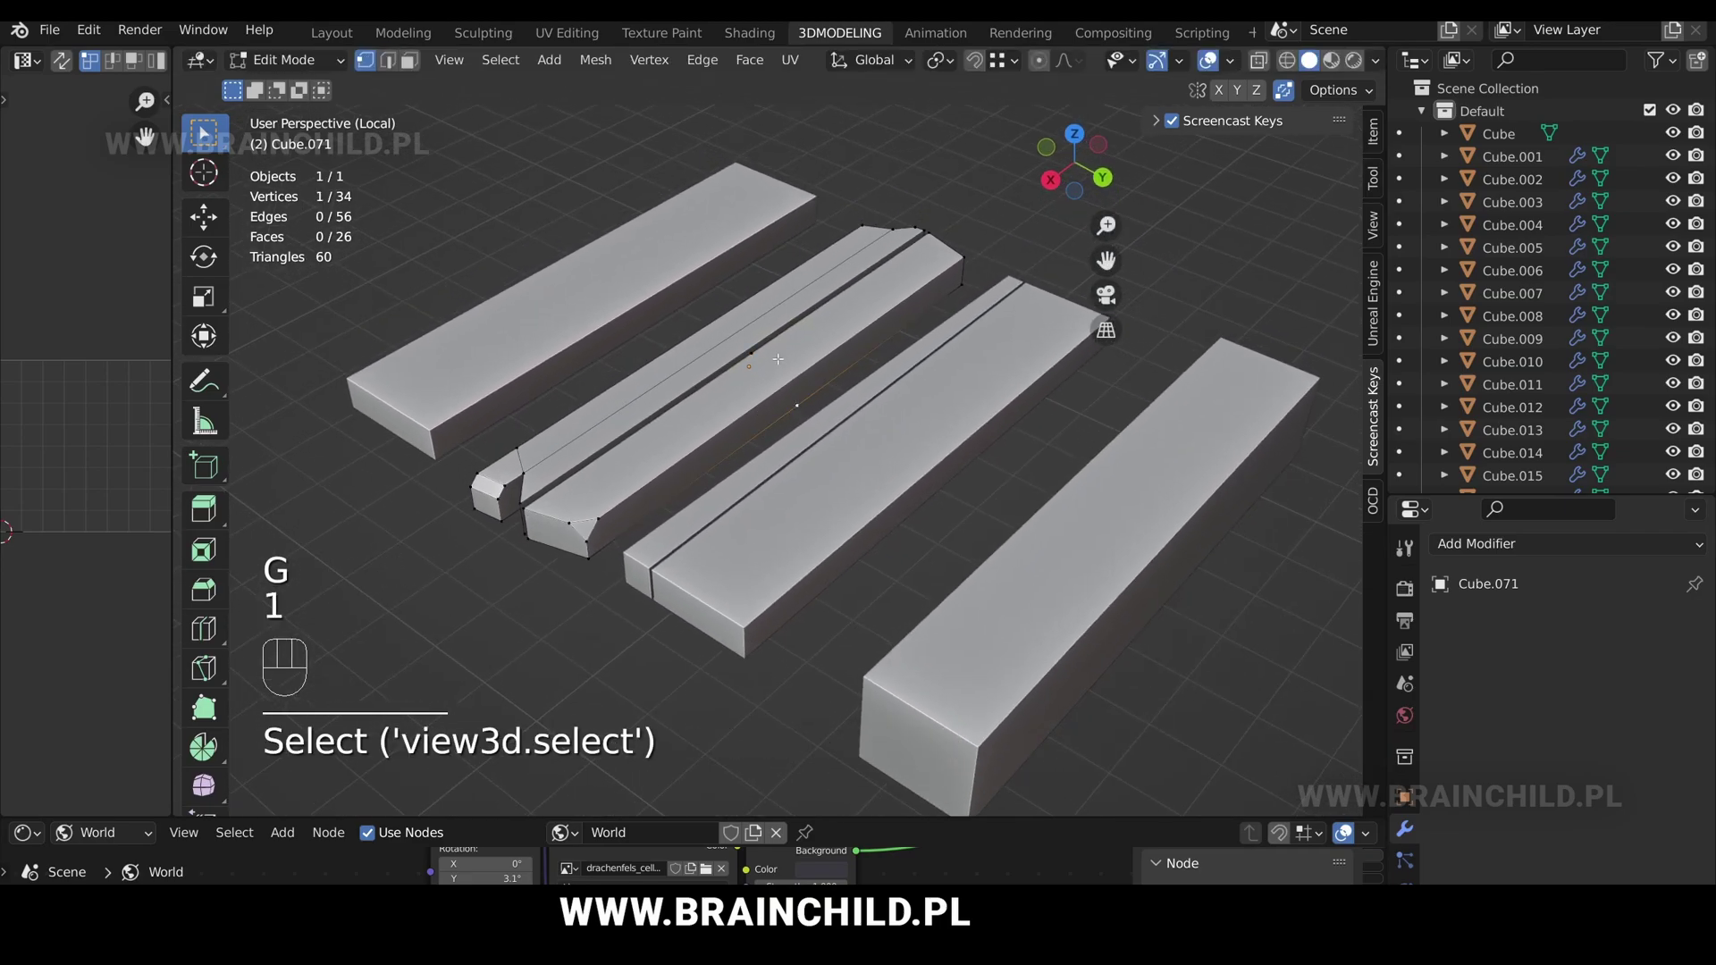
{"action": "left_click", "coordinate": [757, 352], "text": "shift"}
{"action": "middle_click_drag", "start_coordinate": [757, 352], "coordinate": [957, 394]}
{"action": "scroll", "coordinate": [957, 394], "scroll_direction": "up", "scroll_amount": 5}
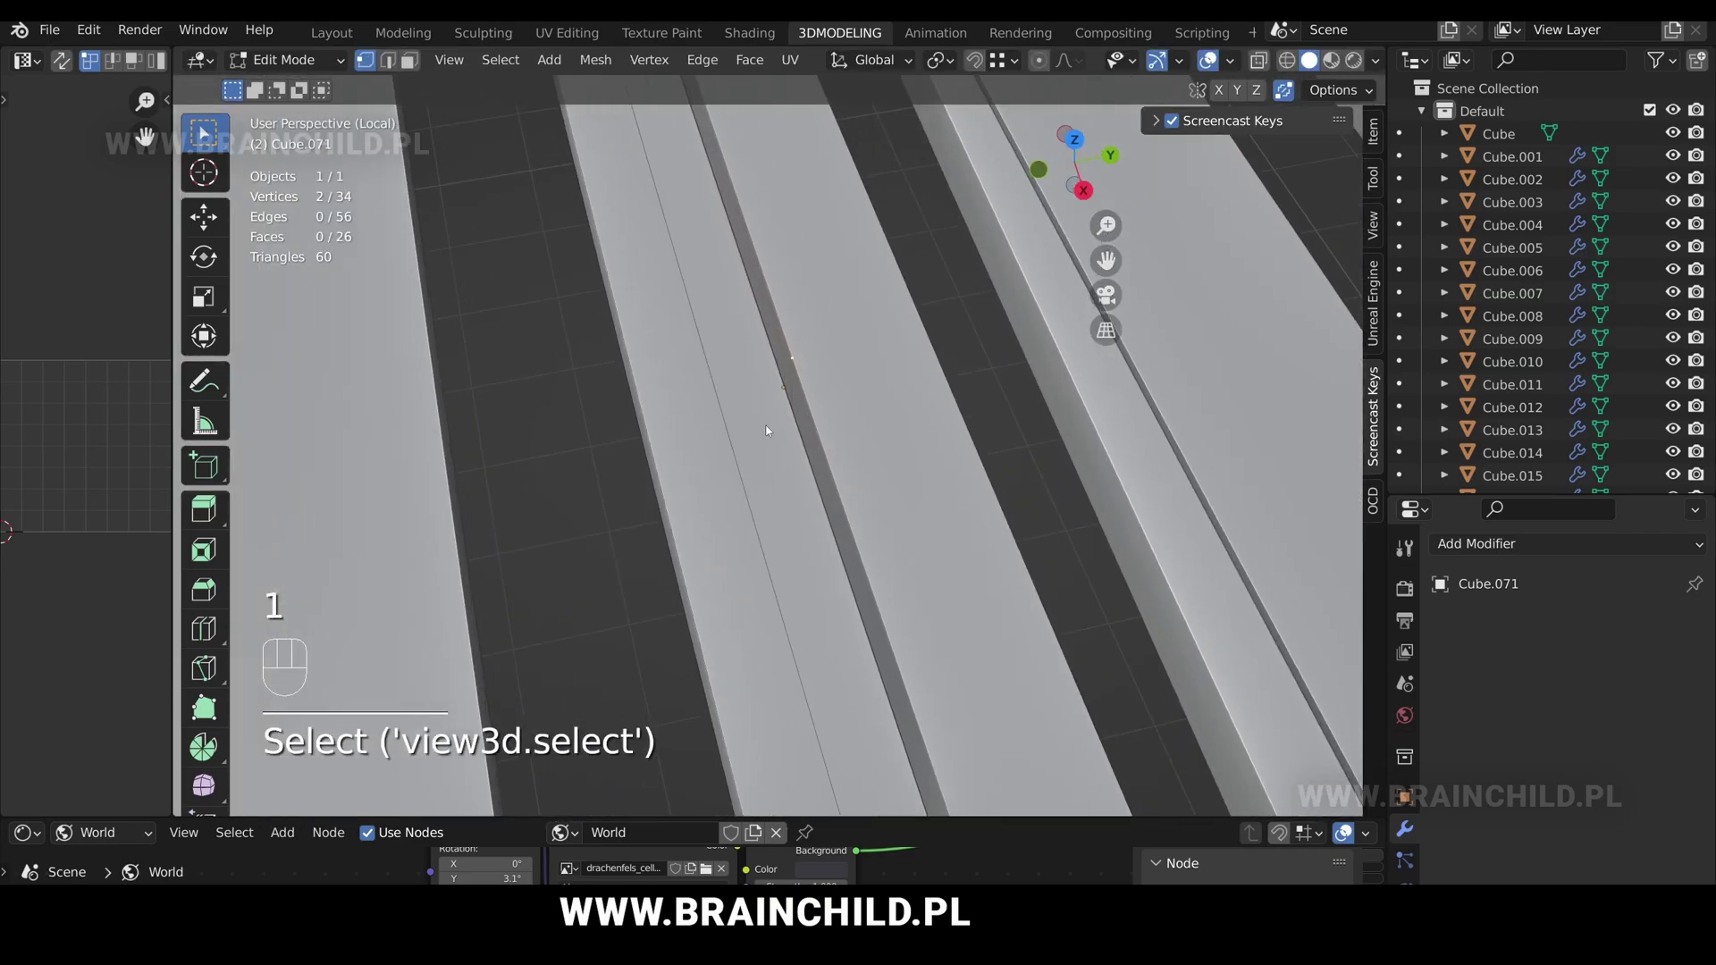
{"action": "key", "text": "z"}
{"action": "mouse_move", "coordinate": [670, 420]}
{"action": "middle_mouse_down"}
{"action": "mouse_move", "coordinate": [589, 411]}
{"action": "mouse_move", "coordinate": [723, 338]}
{"action": "middle_mouse_up"}
{"action": "key", "text": "z"}
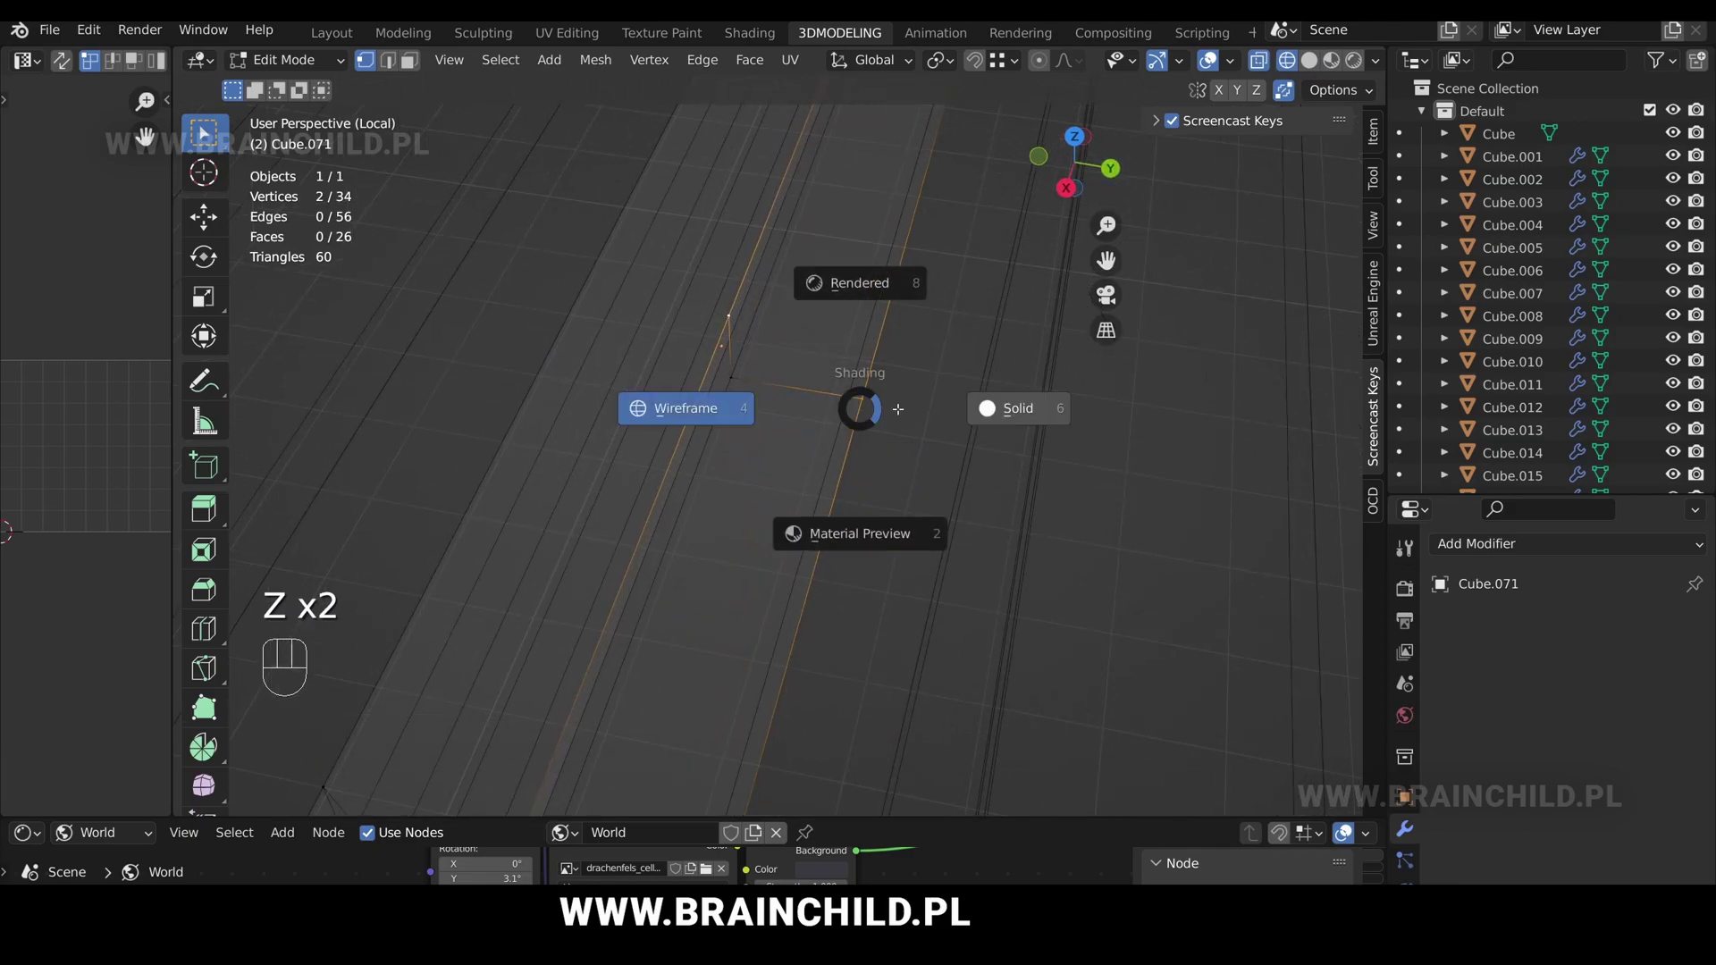
{"action": "left_click", "coordinate": [992, 406]}
{"action": "mouse_move", "coordinate": [903, 393]}
{"action": "middle_mouse_down"}
{"action": "mouse_move", "coordinate": [900, 372]}
{"action": "mouse_move", "coordinate": [947, 382]}
{"action": "mouse_move", "coordinate": [898, 385]}
{"action": "mouse_move", "coordinate": [843, 421]}
{"action": "middle_mouse_up"}
{"action": "key", "text": "j"}
Scale the newly connected cut edges so the cut runs straight across the outer piece.
{"action": "scroll", "coordinate": [947, 382], "scroll_direction": "down", "scroll_amount": 5}
{"action": "key", "text": "s"}
{"action": "left_click", "coordinate": [882, 357]}
{"action": "key", "text": "g"}
Include the cut's missing fourth vertex in the selection and move the cut about 1.07 m in negative X, slightly bending the piece.
{"action": "key", "text": "z"}
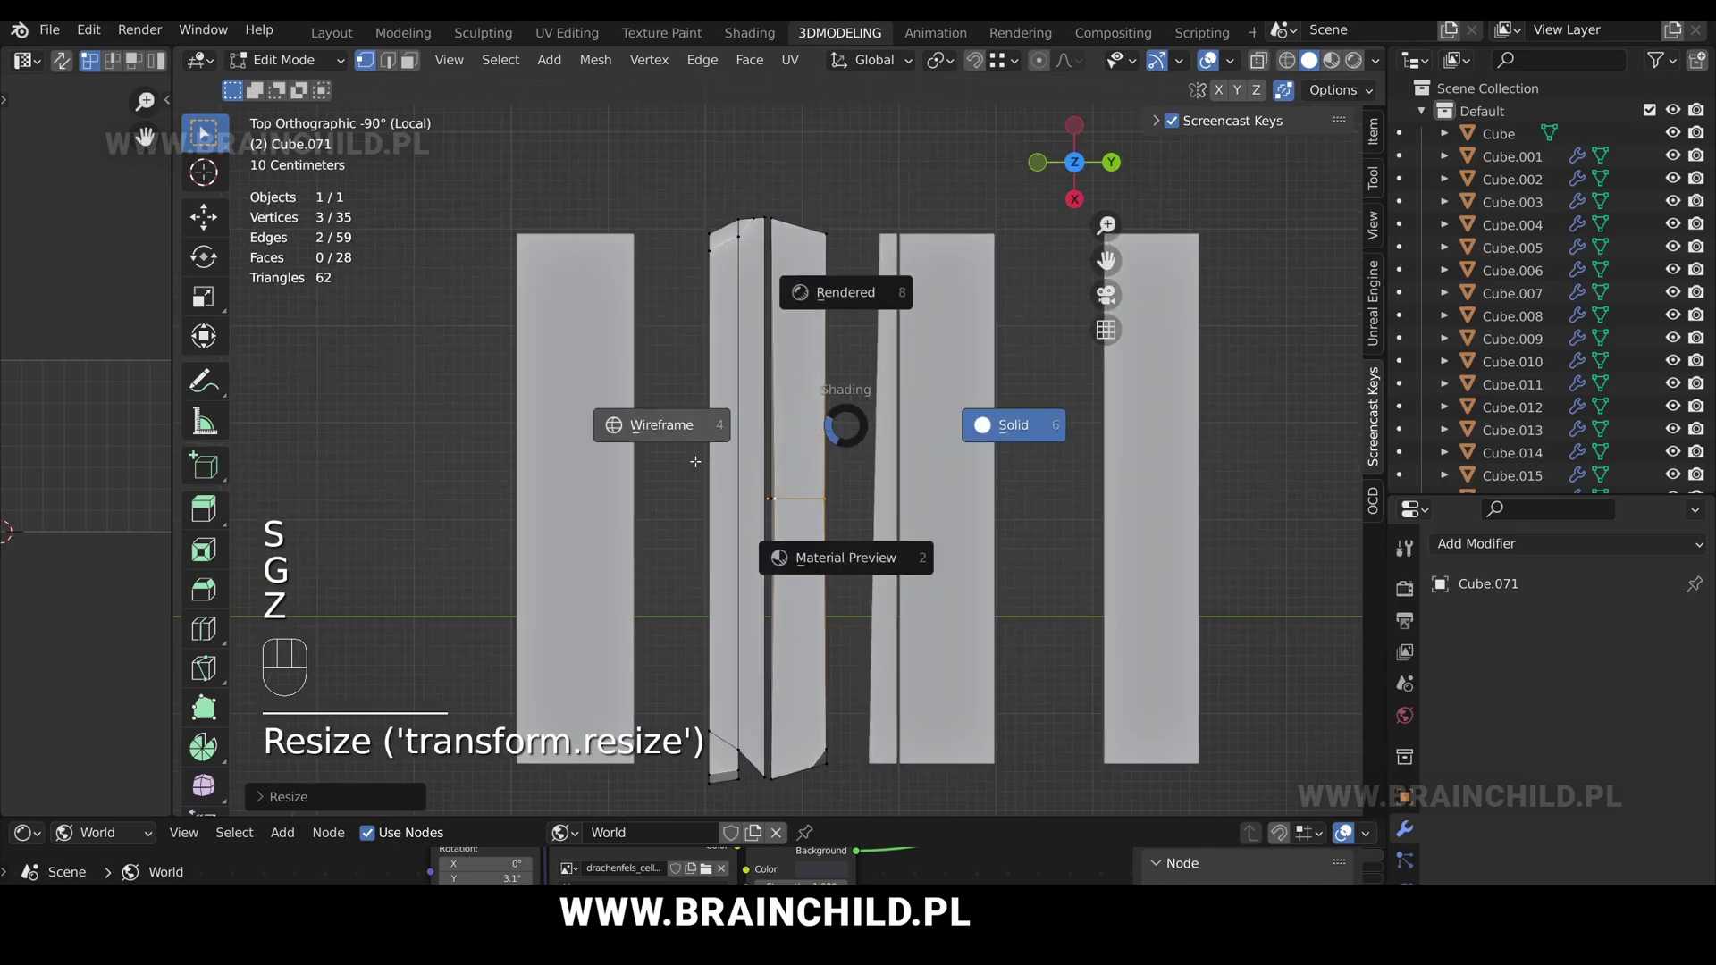
{"action": "left_click", "coordinate": [694, 459]}
{"action": "scroll", "coordinate": [747, 464], "scroll_direction": "up", "scroll_amount": 2}
{"action": "middle_click_drag", "start_coordinate": [747, 464], "coordinate": [870, 373]}
{"action": "scroll", "coordinate": [870, 373], "scroll_direction": "up", "scroll_amount": 4}
{"action": "key", "text": "g"}
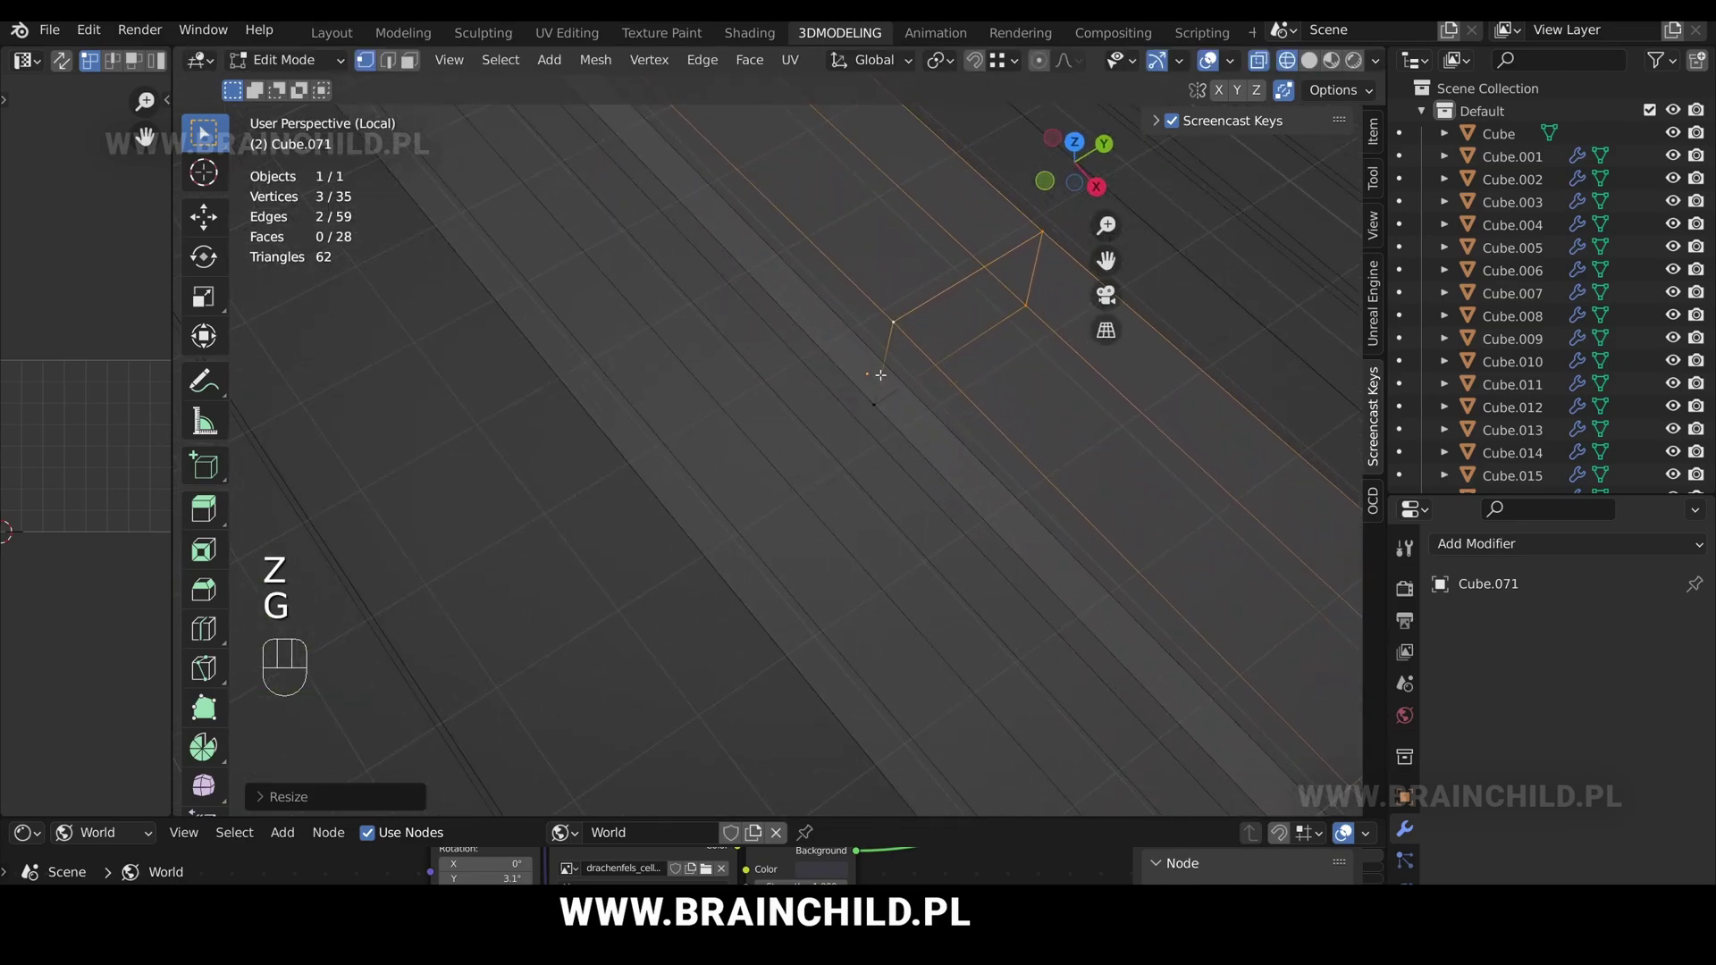
{"action": "left_click_drag", "start_coordinate": [911, 425], "coordinate": [912, 426]}
{"action": "mouse_move", "coordinate": [912, 426]}
{"action": "middle_mouse_down"}
{"action": "mouse_move", "coordinate": [801, 417]}
{"action": "mouse_move", "coordinate": [823, 448]}
{"action": "mouse_move", "coordinate": [852, 409]}
{"action": "middle_mouse_up"}
{"action": "key", "text": "z"}
{"action": "scroll", "coordinate": [842, 417], "scroll_direction": "down", "scroll_amount": 4}
{"action": "scroll", "coordinate": [842, 416], "scroll_direction": "down", "scroll_amount": 3}
{"action": "key", "text": "g"}
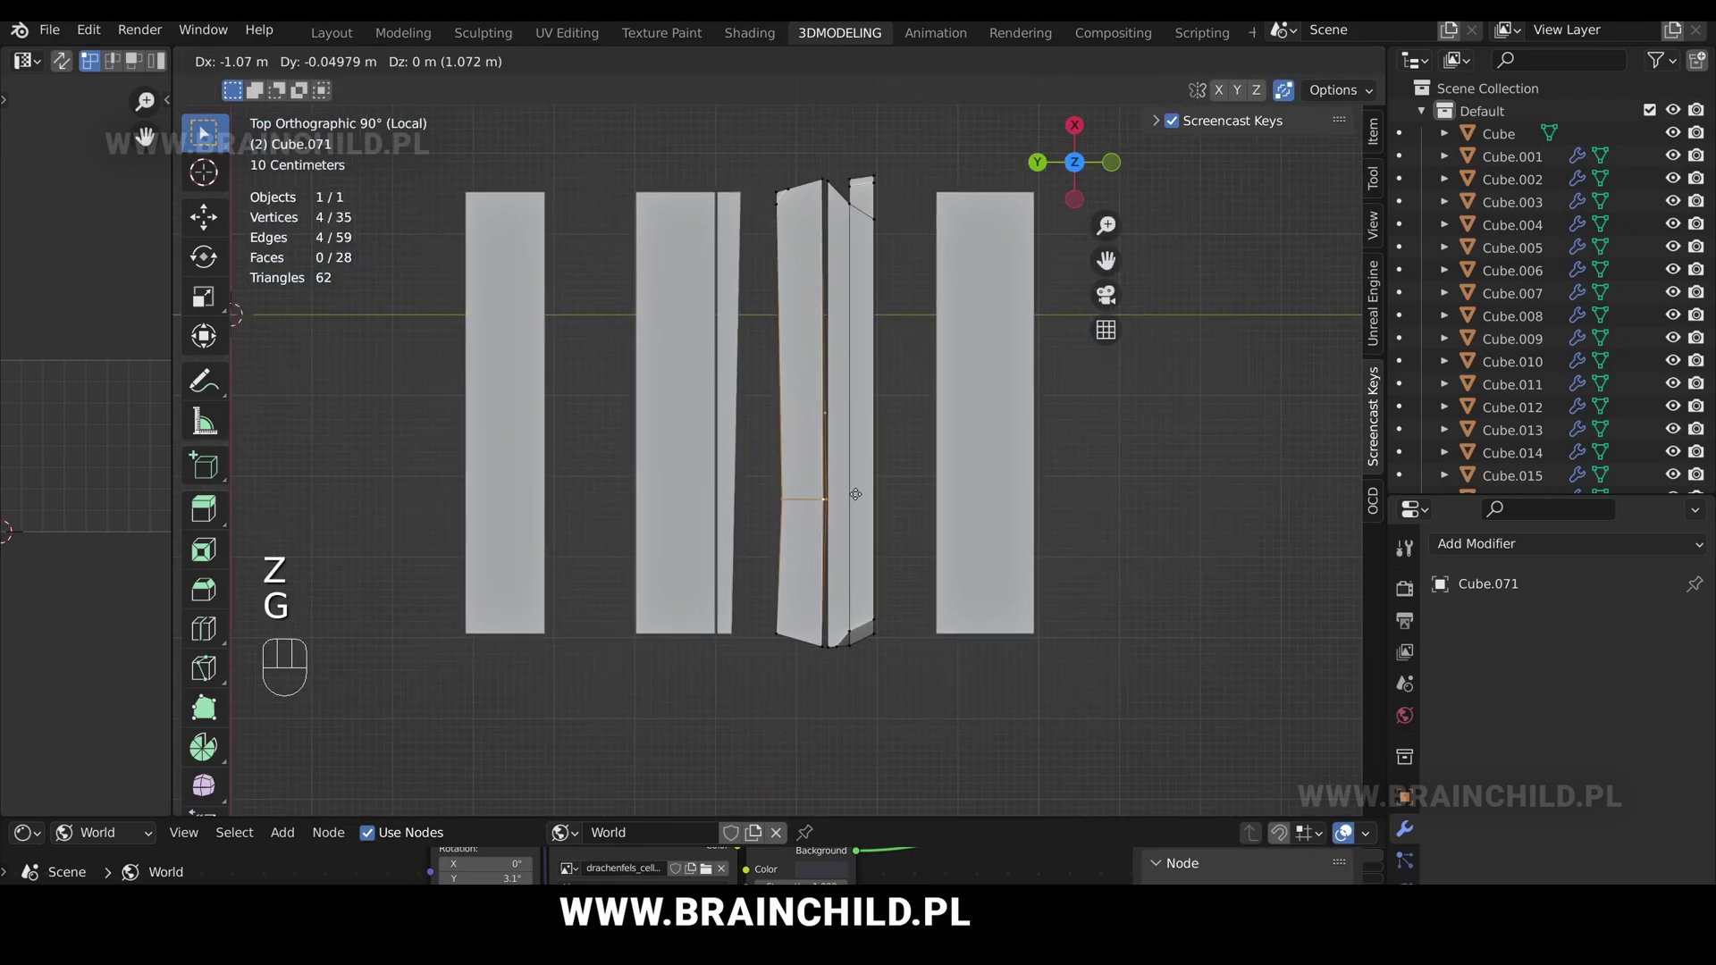
{"action": "left_click", "coordinate": [856, 489]}
{"action": "key", "text": "Tab"}
Refine the bend of the split plank's outer piece by moving and scaling its four cut vertices.
{"action": "middle_click_drag", "start_coordinate": [802, 441], "coordinate": [758, 190]}
{"action": "left_click", "coordinate": [708, 236]}
{"action": "scroll", "coordinate": [758, 190], "scroll_direction": "up", "scroll_amount": 4}
{"action": "key", "text": "Tab"}
{"action": "key", "text": "g"}
{"action": "middle_click_drag", "start_coordinate": [774, 272], "coordinate": [831, 304]}
{"action": "left_click", "coordinate": [807, 227]}
{"action": "key", "text": "s"}
{"action": "left_click", "coordinate": [804, 223]}
{"action": "key", "text": "g"}
{"action": "left_click", "coordinate": [773, 232]}
{"action": "key", "text": "Tab"}
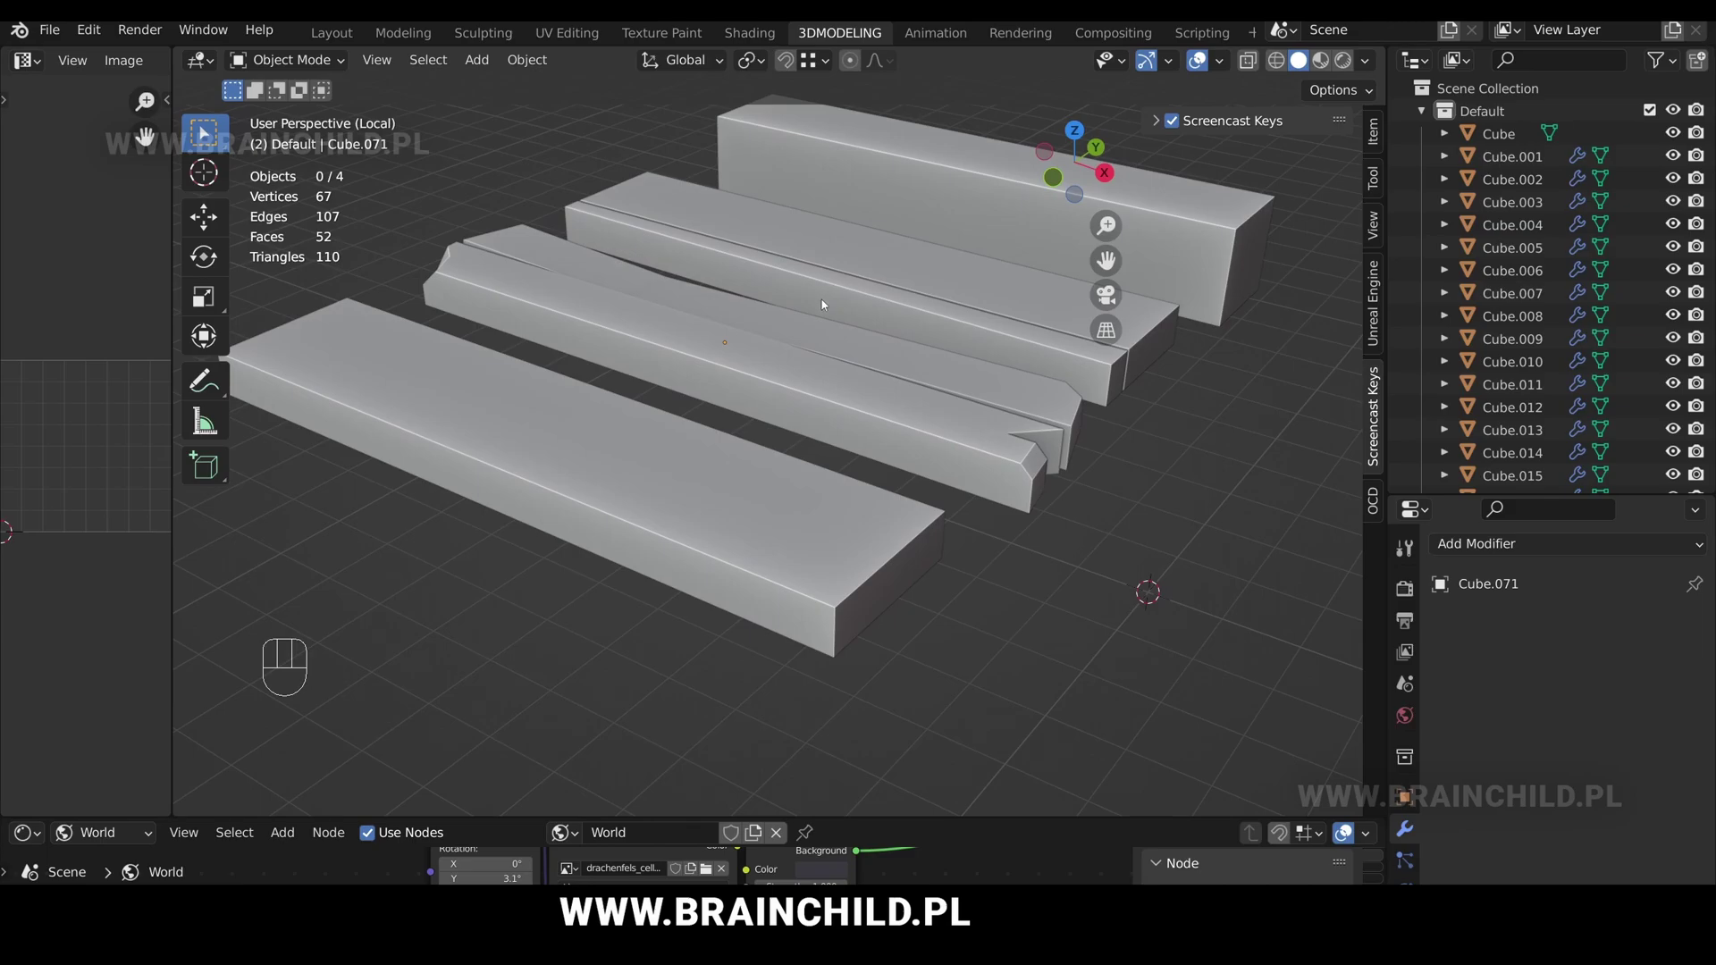
Cut a straight crosswise line with the Knife tool through the split plank's other piece, across its side strip.
{"action": "key", "text": "Tab"}
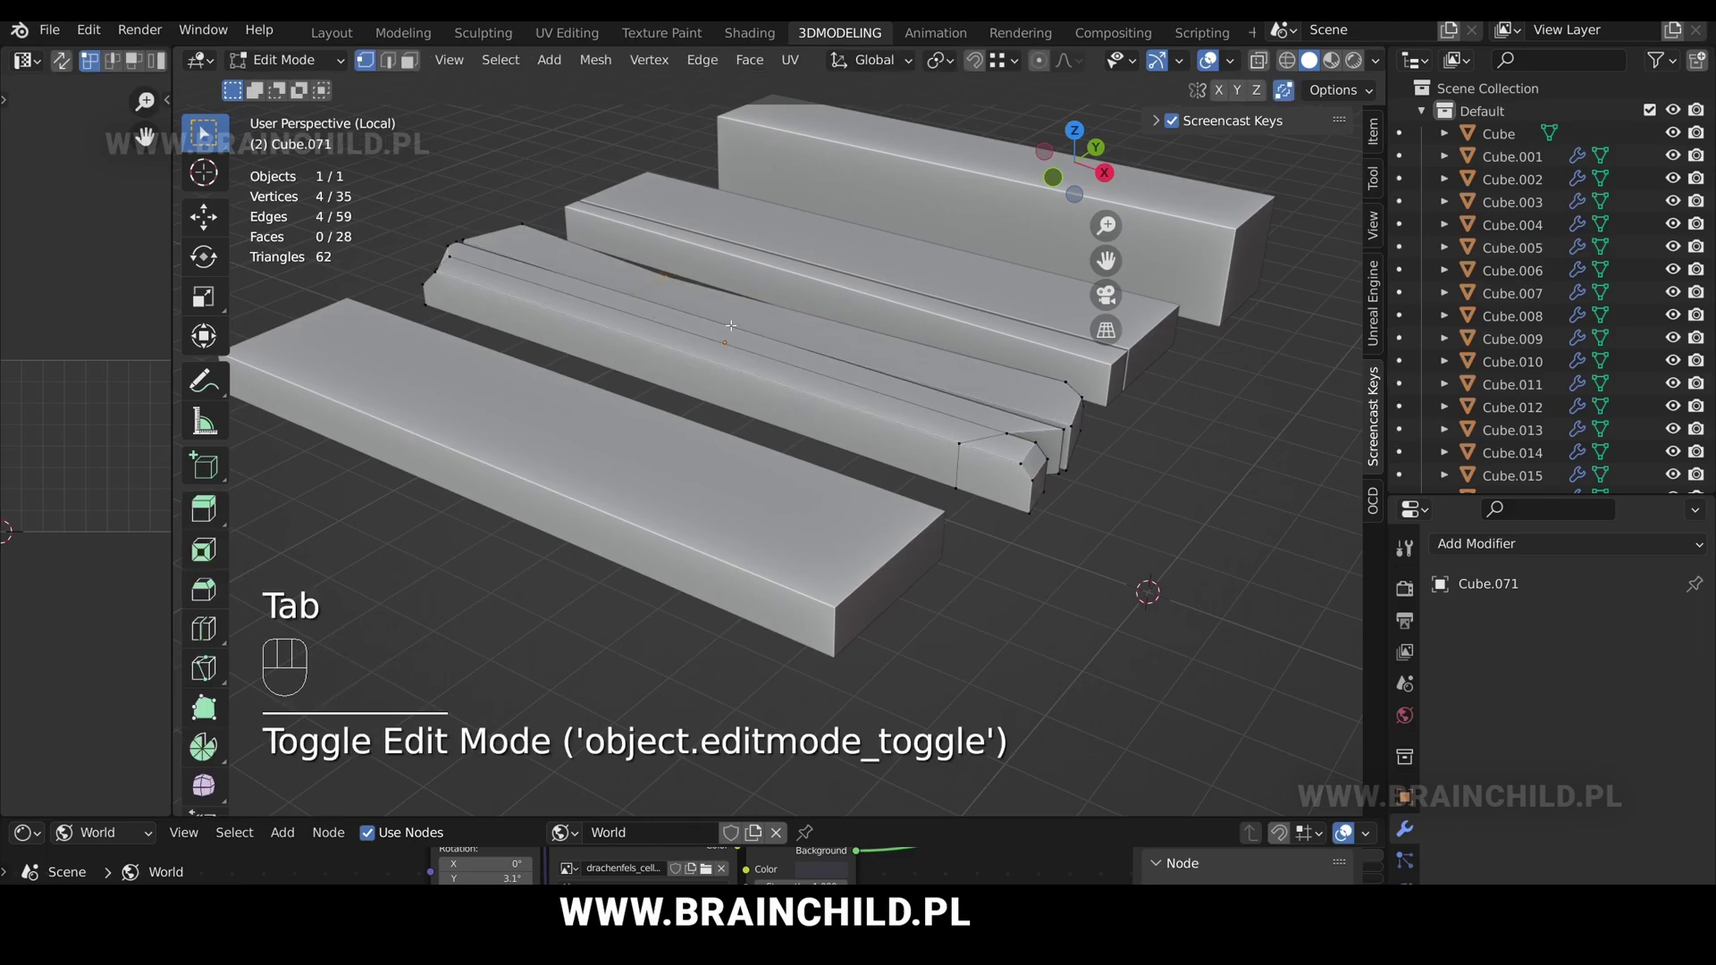
{"action": "middle_click_drag", "start_coordinate": [731, 325], "coordinate": [833, 355]}
{"action": "key", "text": "ctrl+r"}
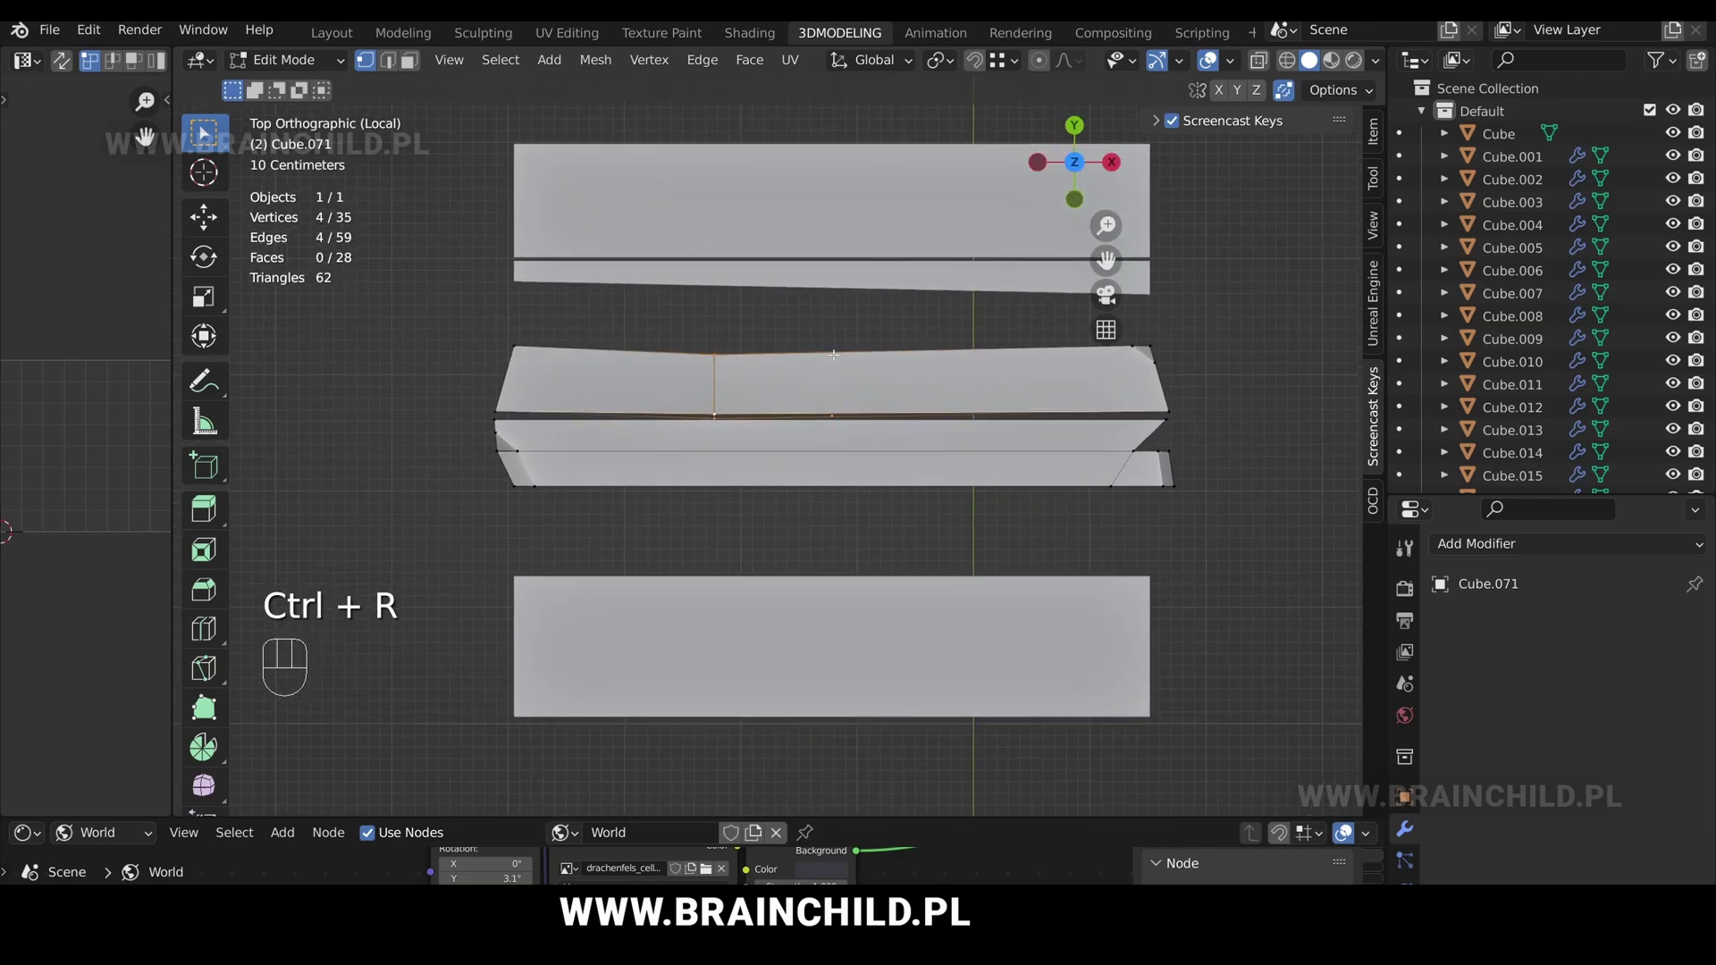
{"action": "key", "text": "shift+z"}
{"action": "scroll", "coordinate": [787, 384], "scroll_direction": "up", "scroll_amount": 3}
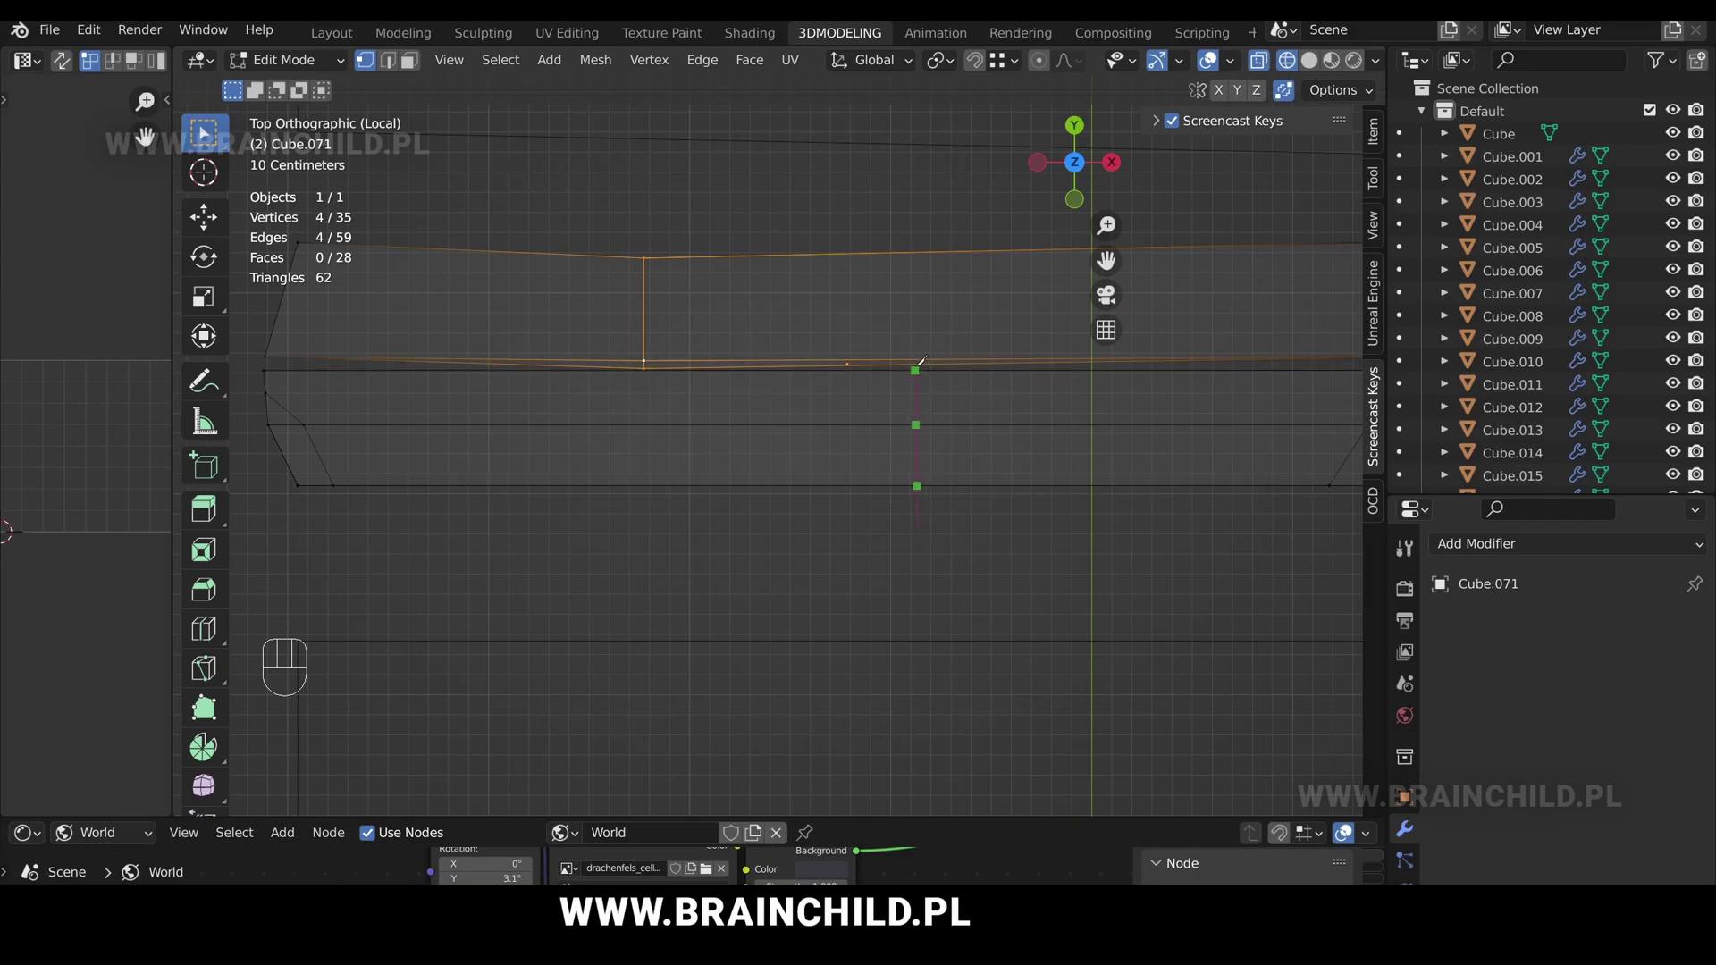
{"action": "key", "text": "Return"}
{"action": "mouse_move", "coordinate": [920, 362]}
{"action": "middle_mouse_down"}
{"action": "mouse_move", "coordinate": [827, 329]}
{"action": "mouse_move", "coordinate": [712, 340]}
{"action": "mouse_move", "coordinate": [703, 371]}
{"action": "middle_mouse_up"}
{"action": "key", "text": "shift+z"}
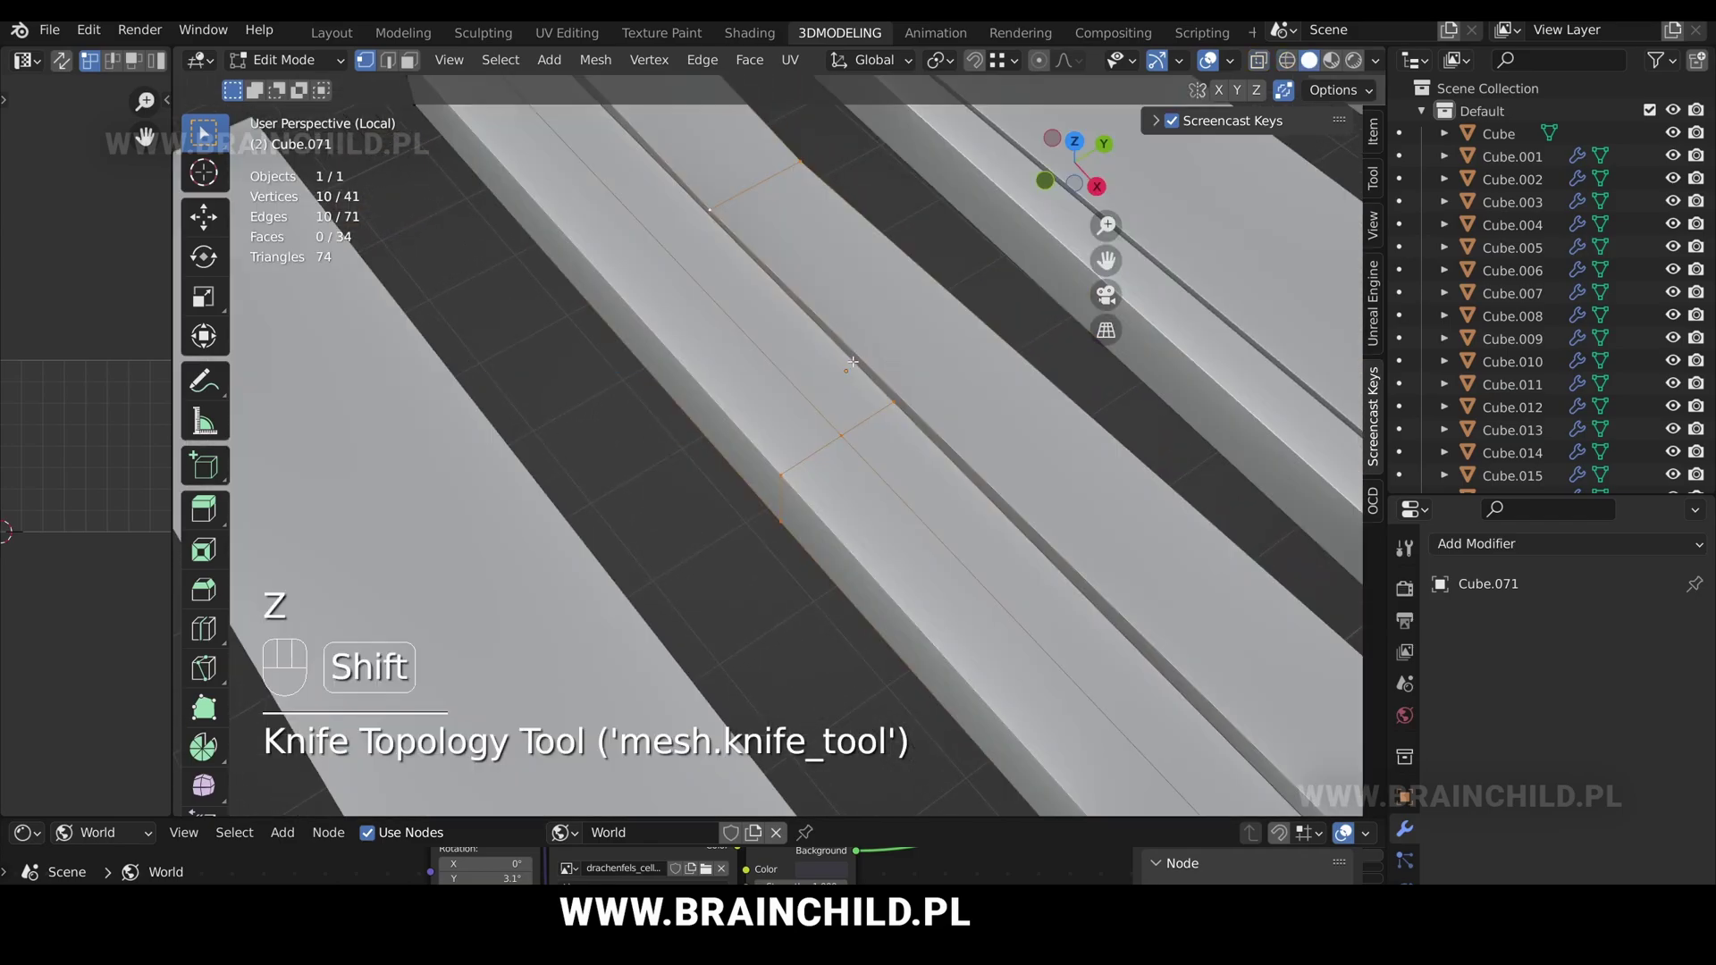
Select the new cut line on the split plank's second piece, then move and scale it to bend that piece slightly.
{"action": "left_click", "coordinate": [819, 457], "text": "alt+shift"}
{"action": "middle_click_drag", "start_coordinate": [829, 451], "coordinate": [866, 445], "text": "alt"}
{"action": "key", "text": "g"}
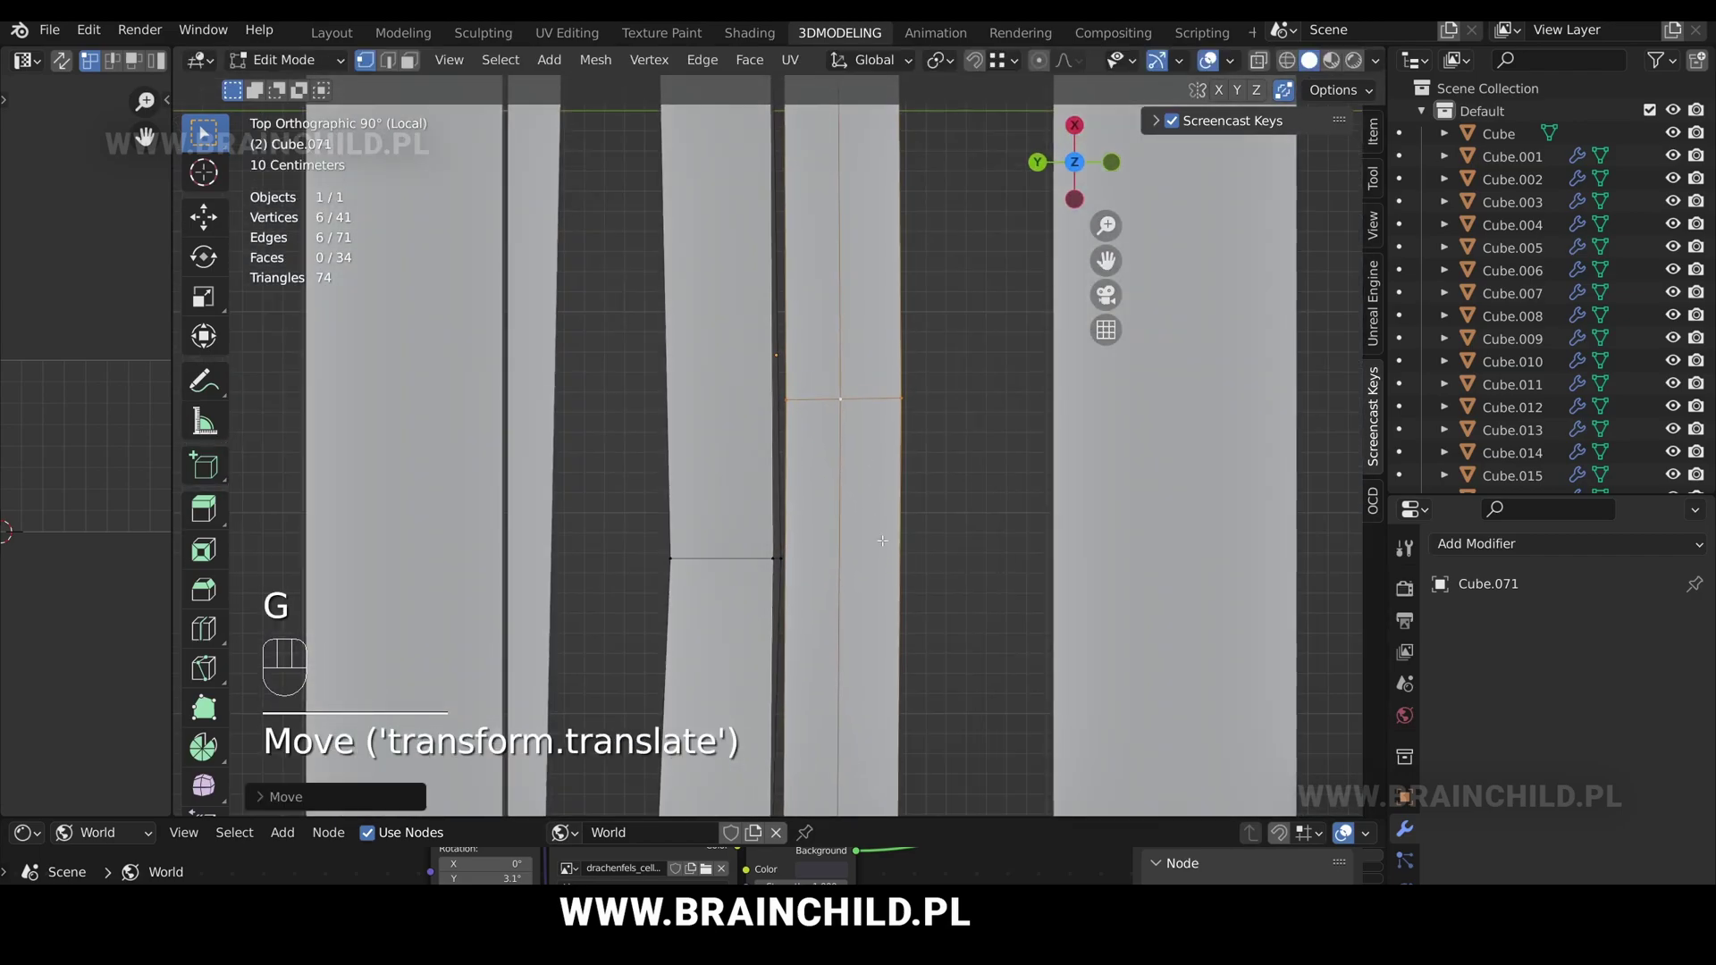
{"action": "scroll", "coordinate": [879, 400], "scroll_direction": "down", "scroll_amount": 3}
{"action": "key", "text": "g"}
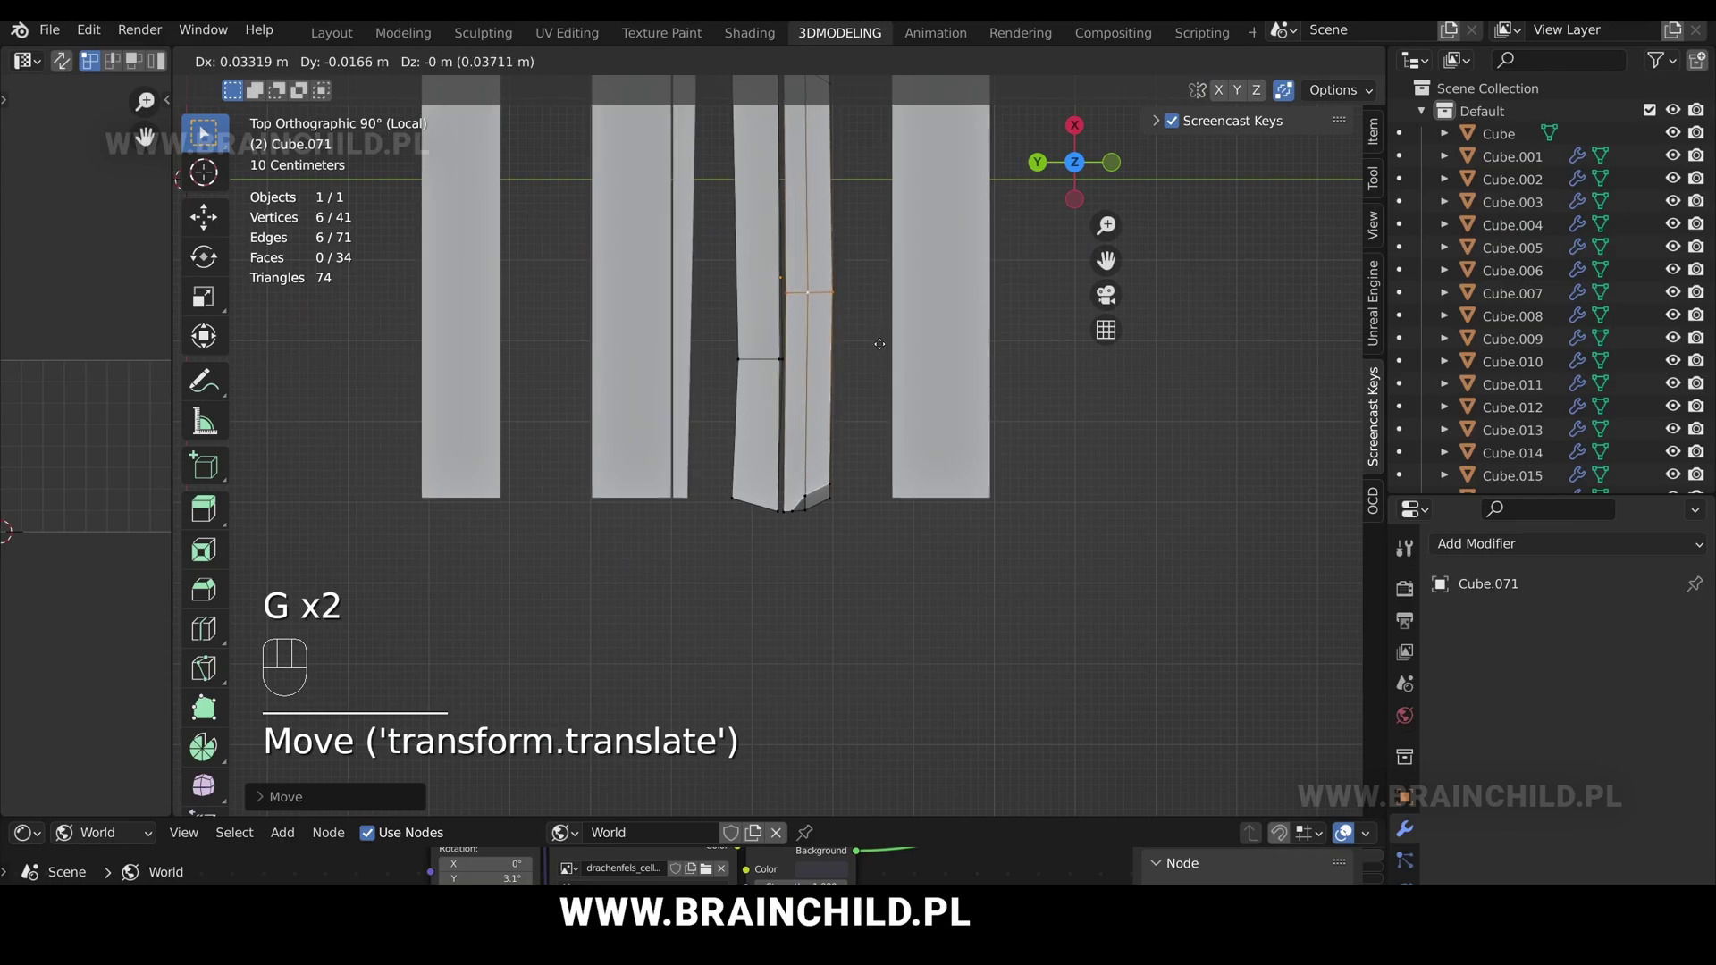
{"action": "left_click", "coordinate": [878, 352]}
{"action": "middle_click_drag", "start_coordinate": [883, 365], "coordinate": [672, 286], "text": "shift"}
{"action": "key", "text": "s"}
{"action": "left_click", "coordinate": [877, 336]}
{"action": "key", "text": "Tab"}
{"action": "middle_click_drag", "start_coordinate": [849, 332], "coordinate": [742, 291]}
{"action": "scroll", "coordinate": [742, 291], "scroll_direction": "down", "scroll_amount": 3}
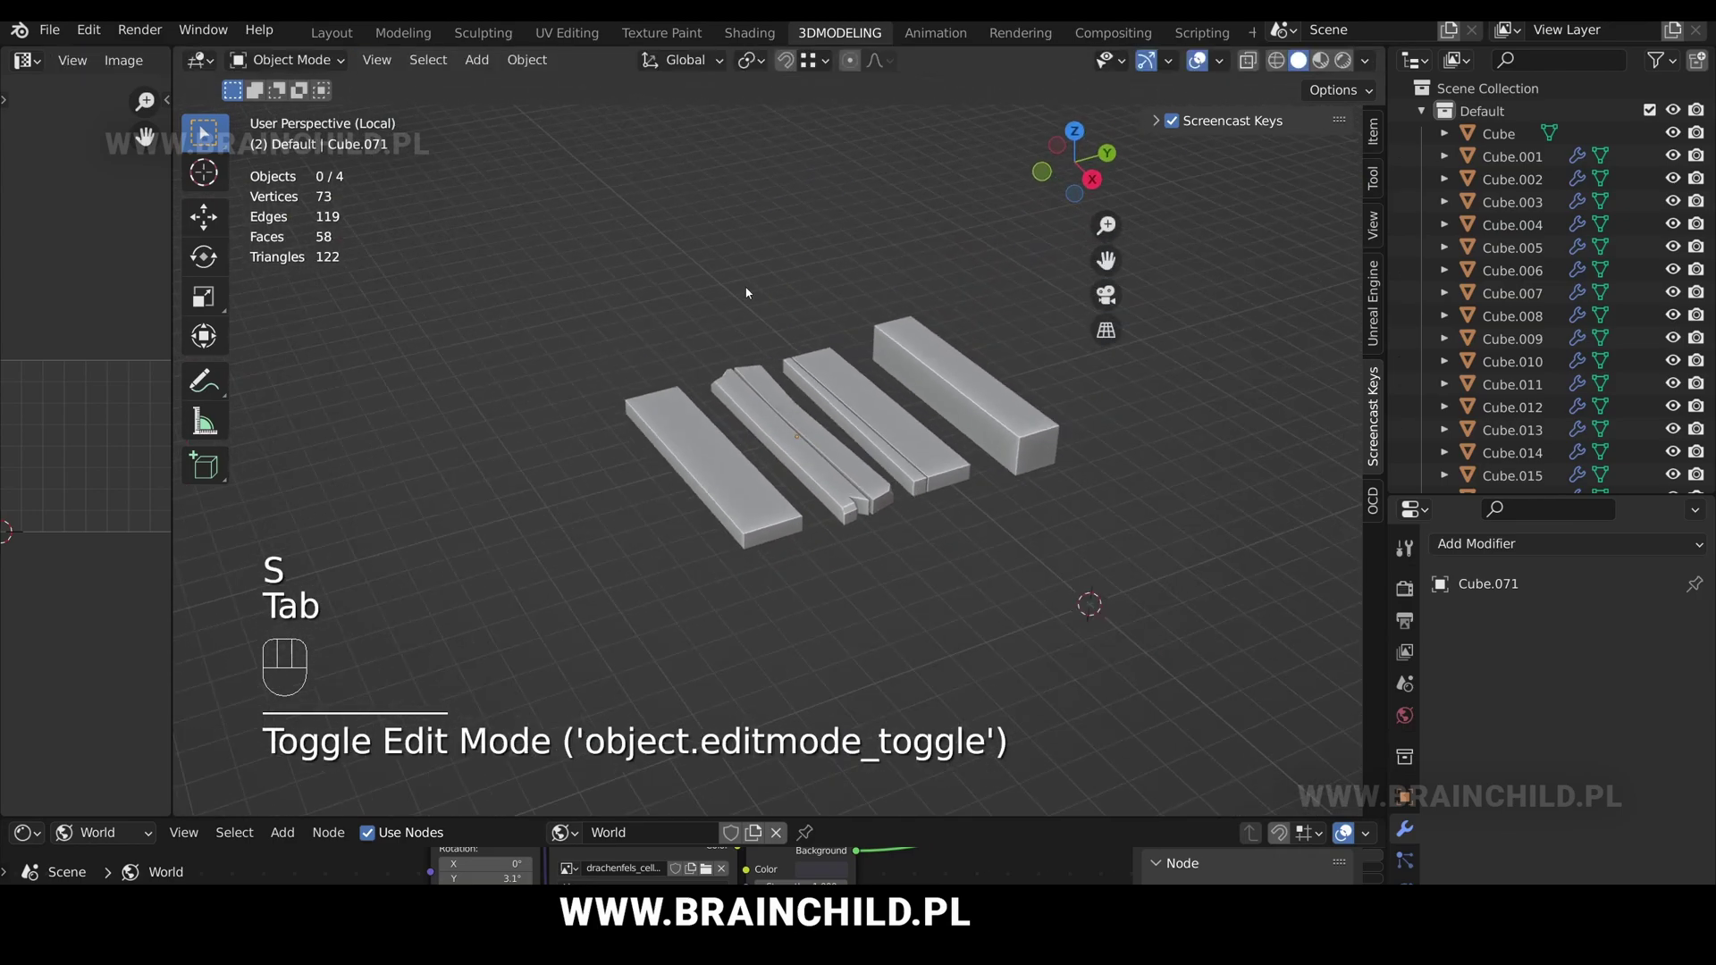
Add a crosswise loop cut near the middle of both pieces of the neighbouring split plank and select both loops.
{"action": "scroll", "coordinate": [827, 399], "scroll_direction": "up", "scroll_amount": 3}
{"action": "left_click", "coordinate": [851, 400]}
{"action": "key", "text": "Tab"}
{"action": "key", "text": "ctrl+r"}
{"action": "left_click", "coordinate": [840, 380]}
{"action": "left_click", "coordinate": [831, 367]}
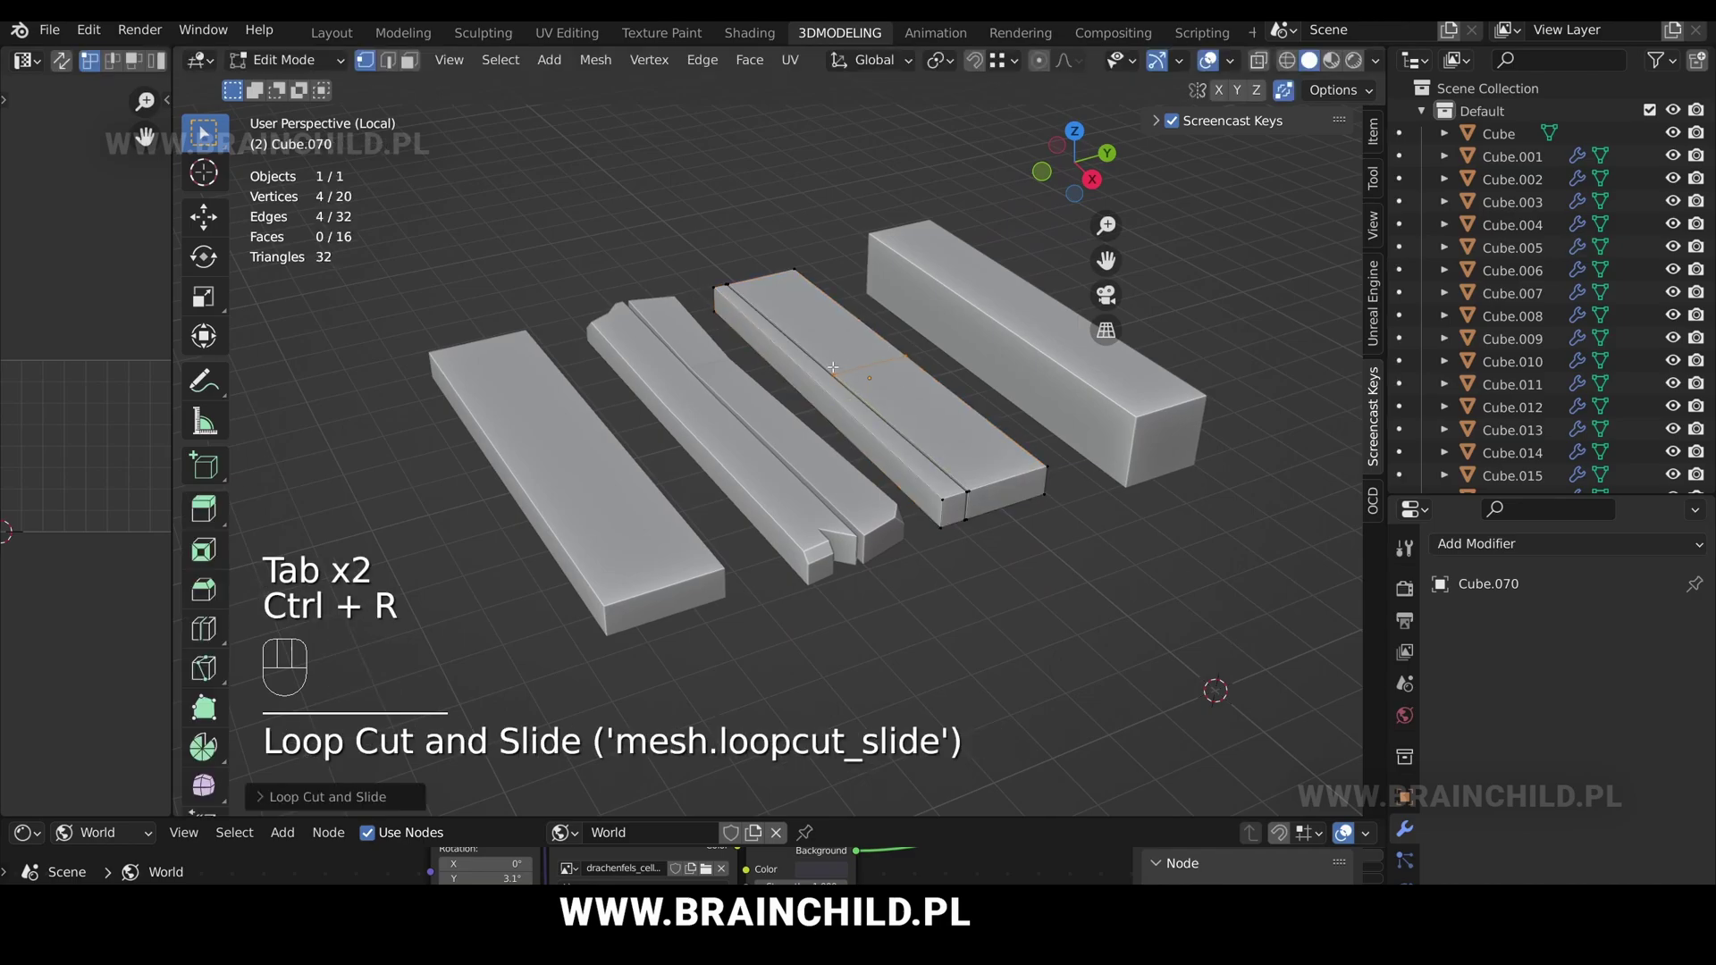
{"action": "middle_click_drag", "start_coordinate": [819, 380], "coordinate": [792, 391], "text": "shift"}
{"action": "left_click", "coordinate": [804, 386], "text": "alt+shift"}
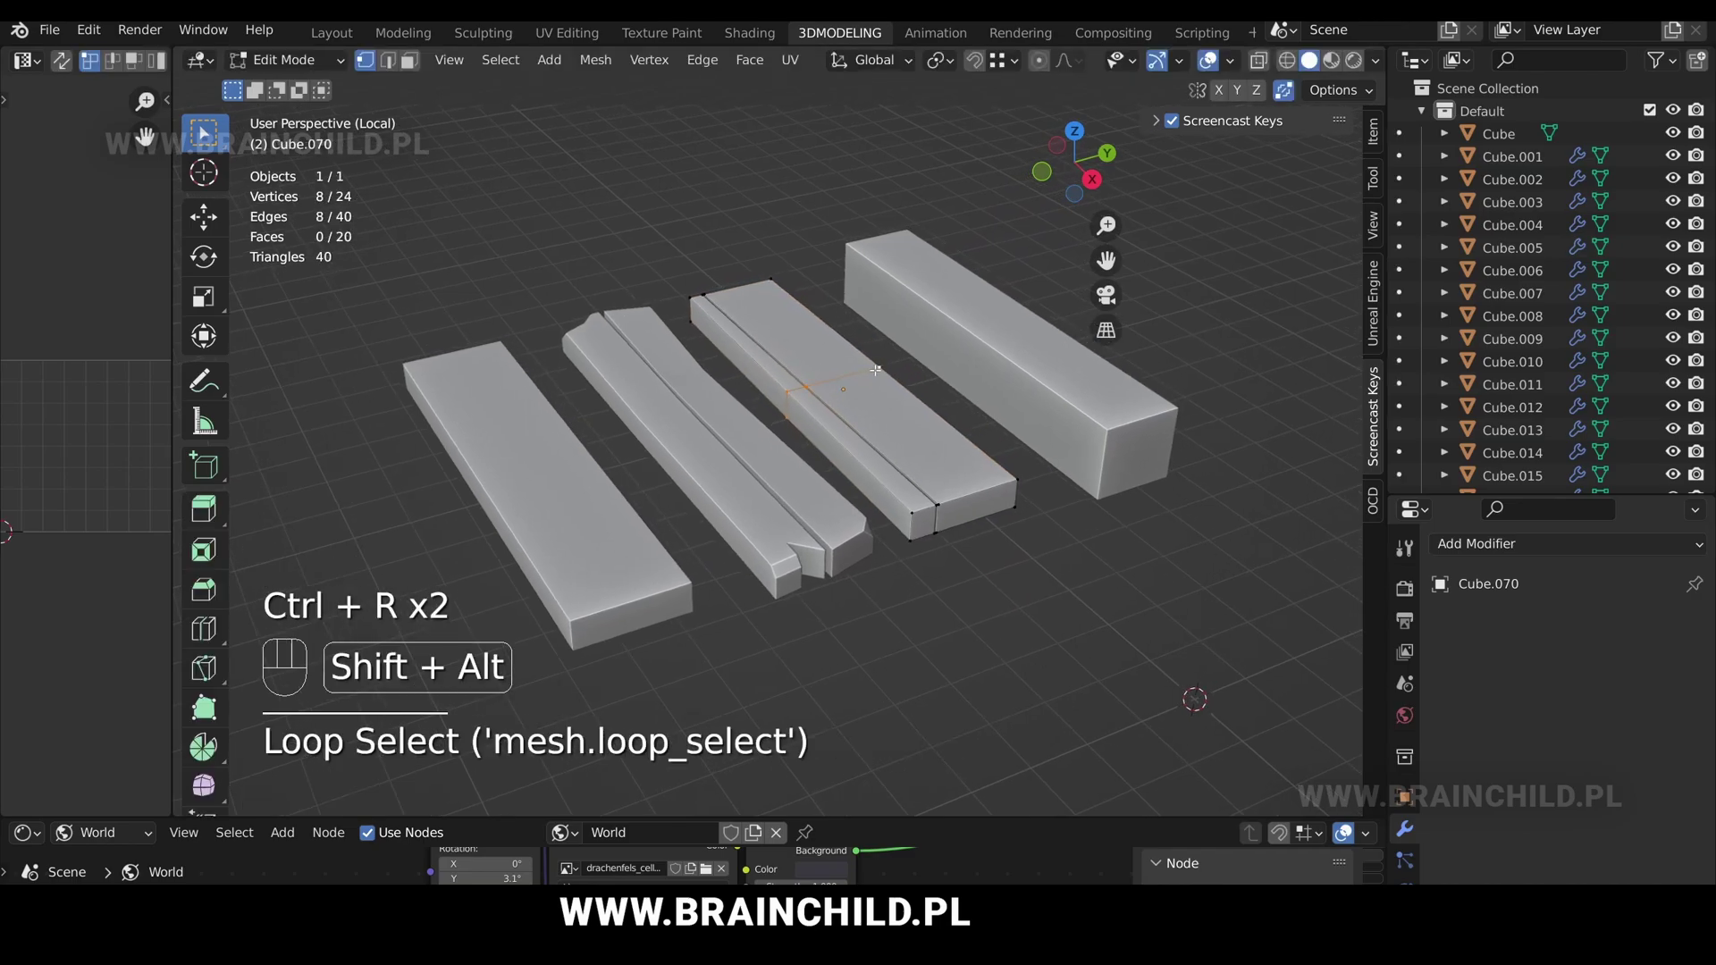
Scale the two selected cut loops together to give the plank's long sides a slight bend.
{"action": "key", "text": "s"}
{"action": "left_click", "coordinate": [913, 375]}
{"action": "key", "text": "s"}
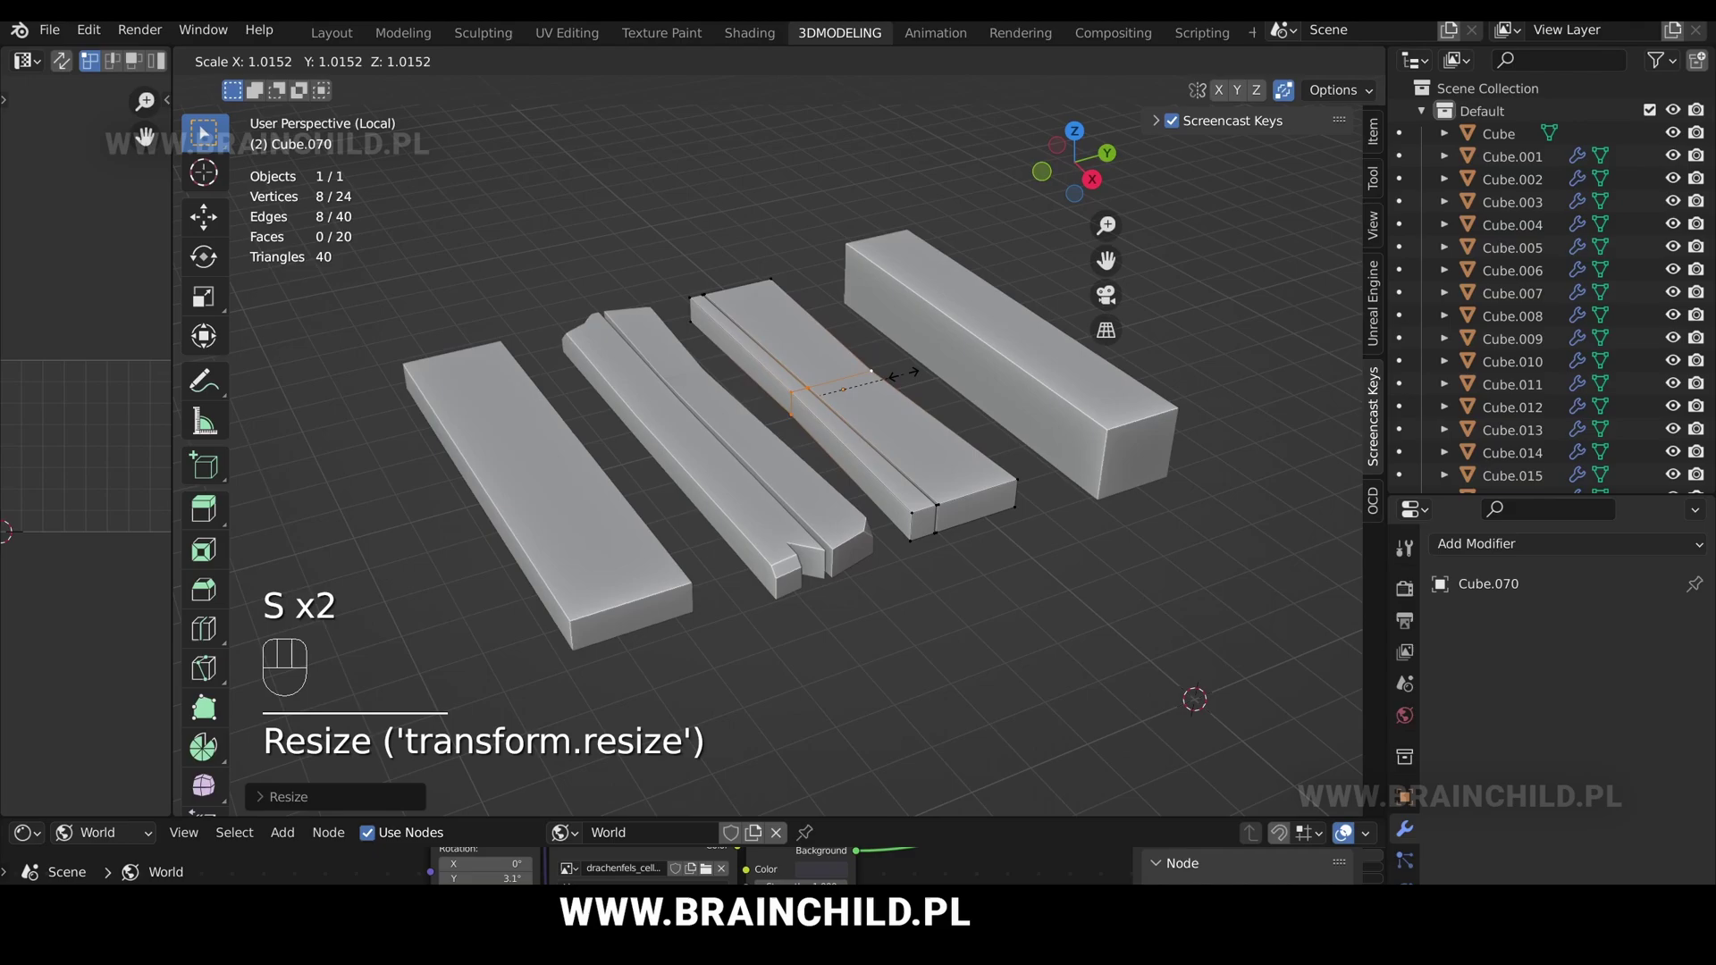
{"action": "key", "text": "Tab"}
{"action": "middle_click_drag", "start_coordinate": [901, 375], "coordinate": [744, 291]}
{"action": "key", "text": "Tab"}
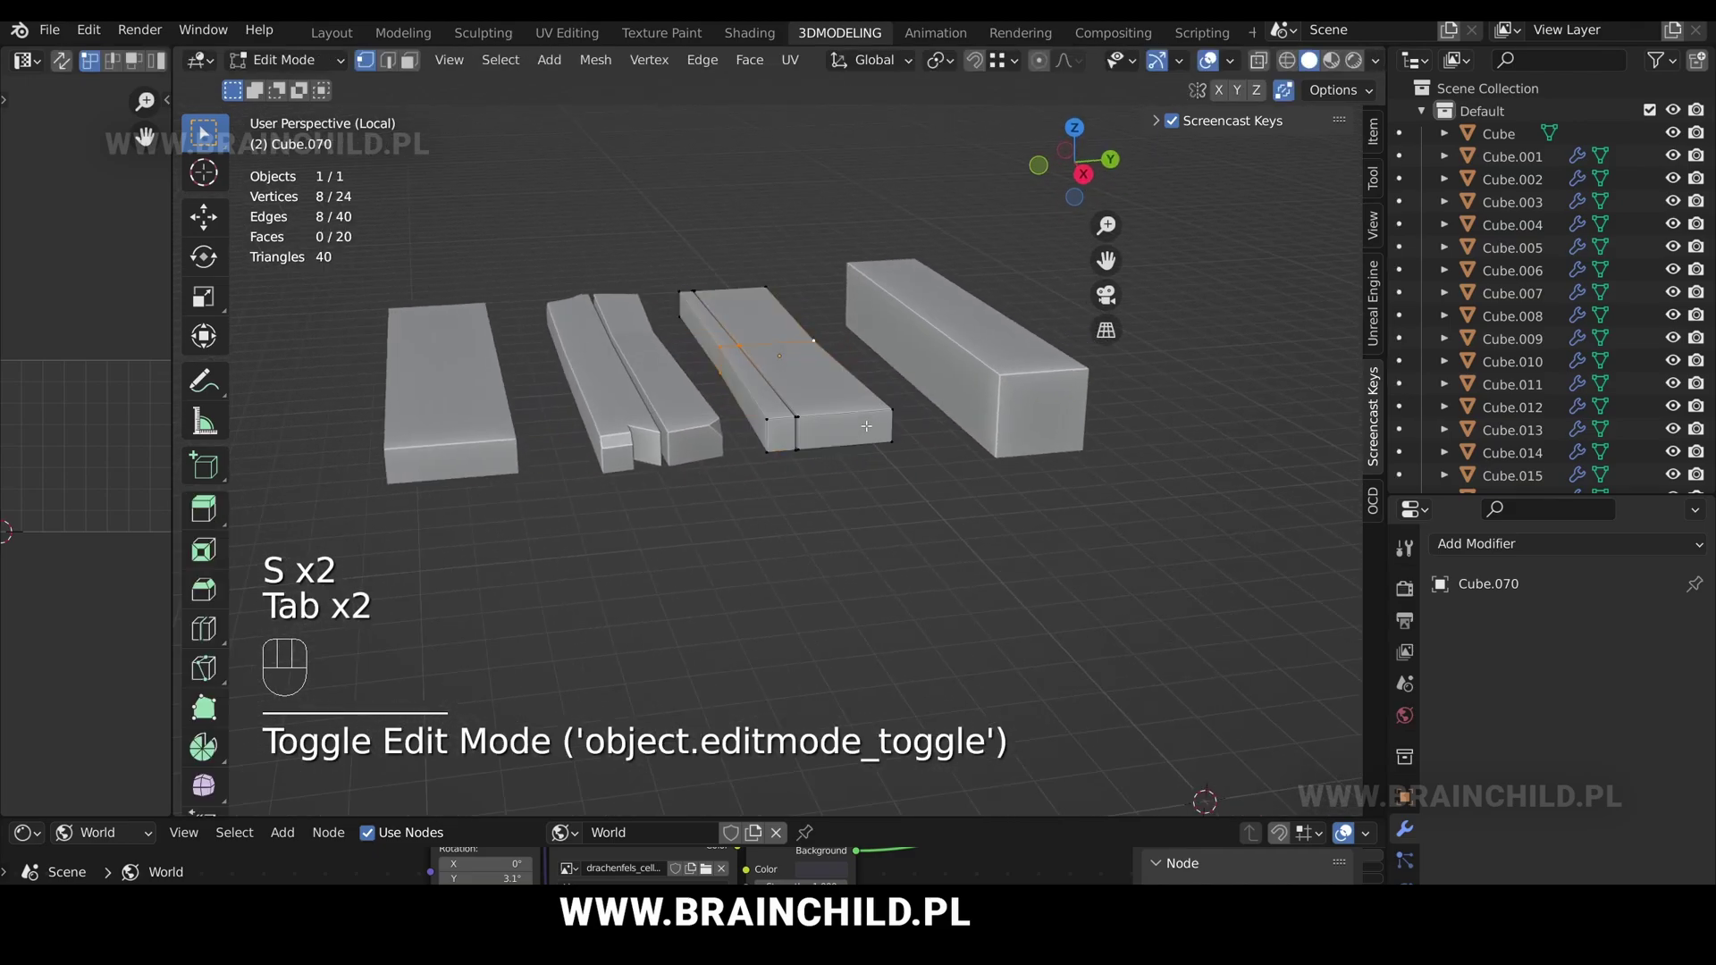
Bevel the edges at the near outer corner of the plank's wide piece to break off the corner.
{"action": "key", "text": "2"}
{"action": "left_click", "coordinate": [890, 423]}
{"action": "middle_click_drag", "start_coordinate": [890, 422], "coordinate": [929, 475]}
{"action": "left_click", "coordinate": [752, 445], "text": "ctrl"}
{"action": "key", "text": "ctrl+b"}
{"action": "left_click", "coordinate": [829, 441]}
Vertex-bevel the narrow piece's top outer vertex at the crosswise cut into a chip, and slide one chip vertex along its edge.
{"action": "key", "text": "2"}
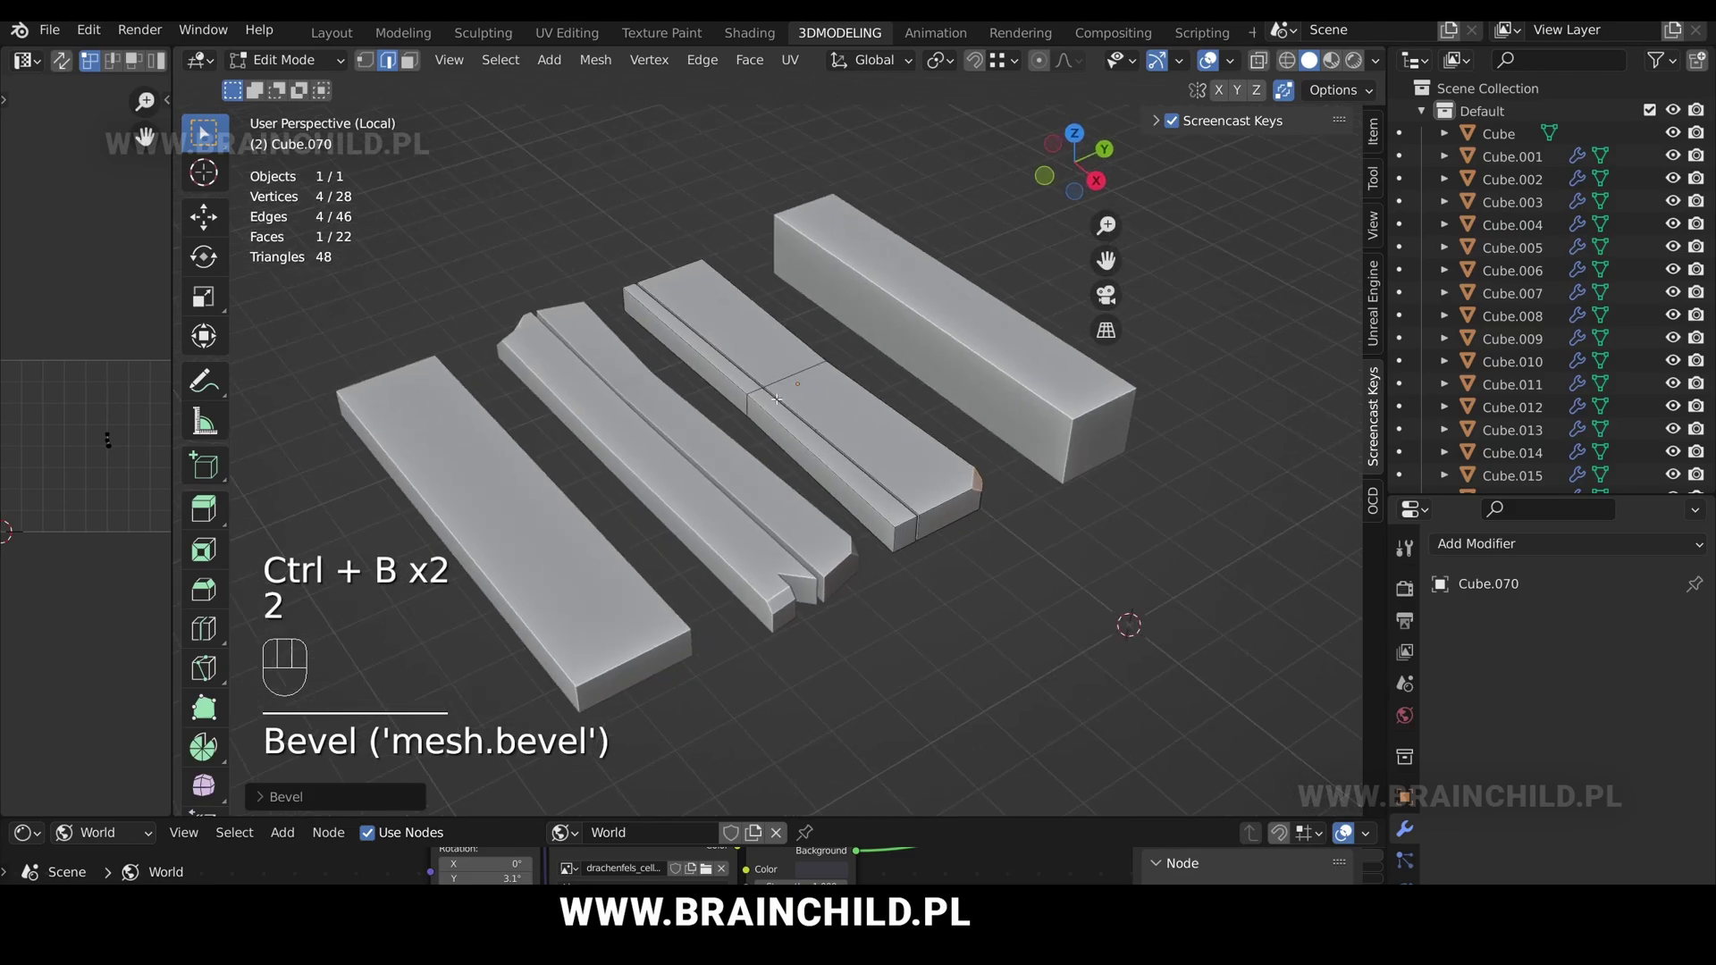
{"action": "left_click", "coordinate": [784, 435]}
{"action": "scroll", "coordinate": [750, 393], "scroll_direction": "up", "scroll_amount": 2}
{"action": "key", "text": "1"}
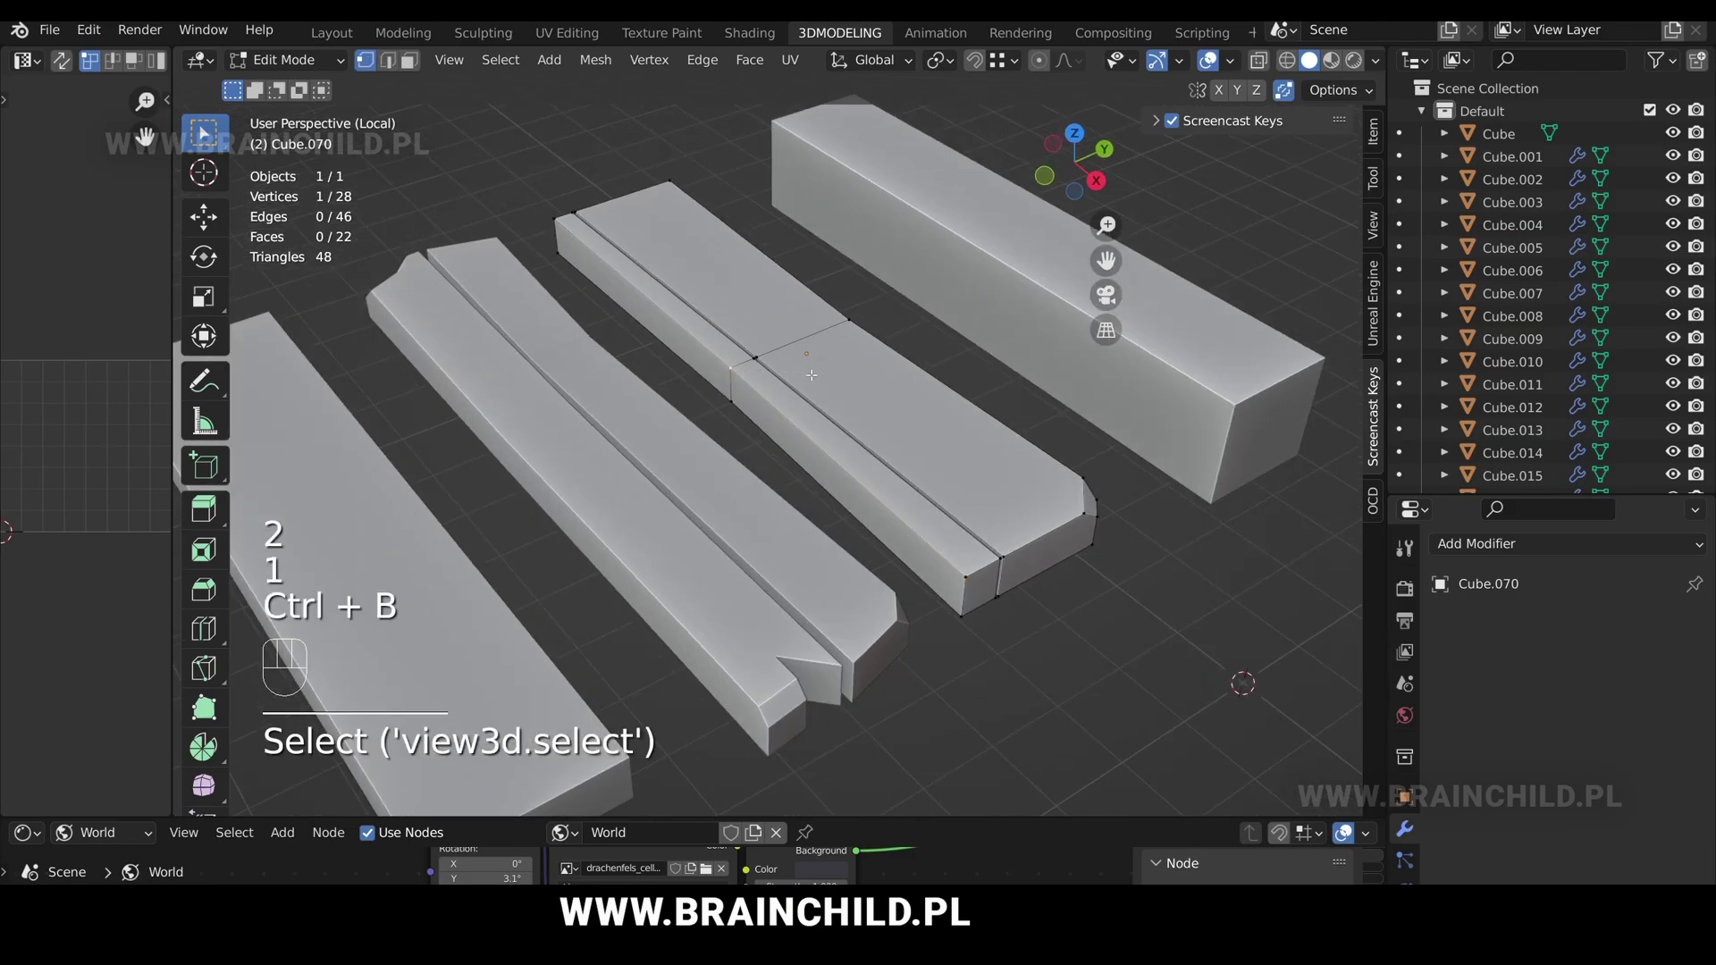
{"action": "left_click", "coordinate": [739, 380]}
{"action": "key", "text": "g"}
{"action": "key", "text": "g"}
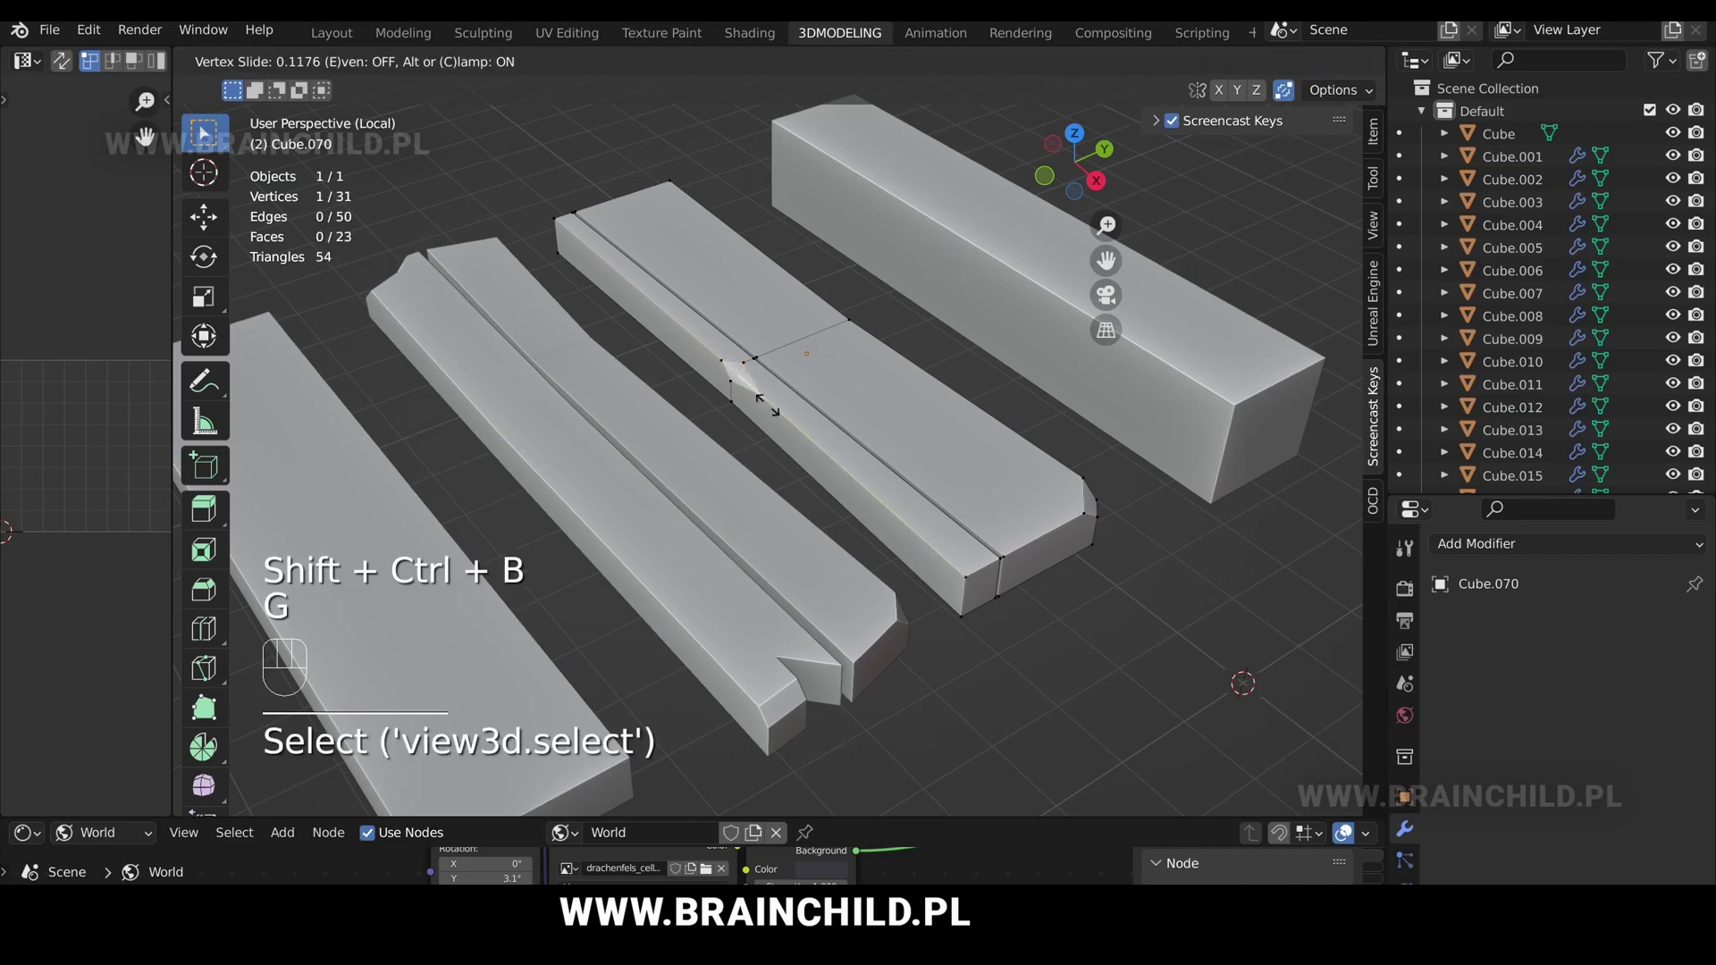
{"action": "left_click", "coordinate": [770, 404]}
Connect the chip's vertices with a new edge on the narrow piece and leave mesh editing.
{"action": "left_click", "coordinate": [731, 382]}
{"action": "key", "text": "j"}
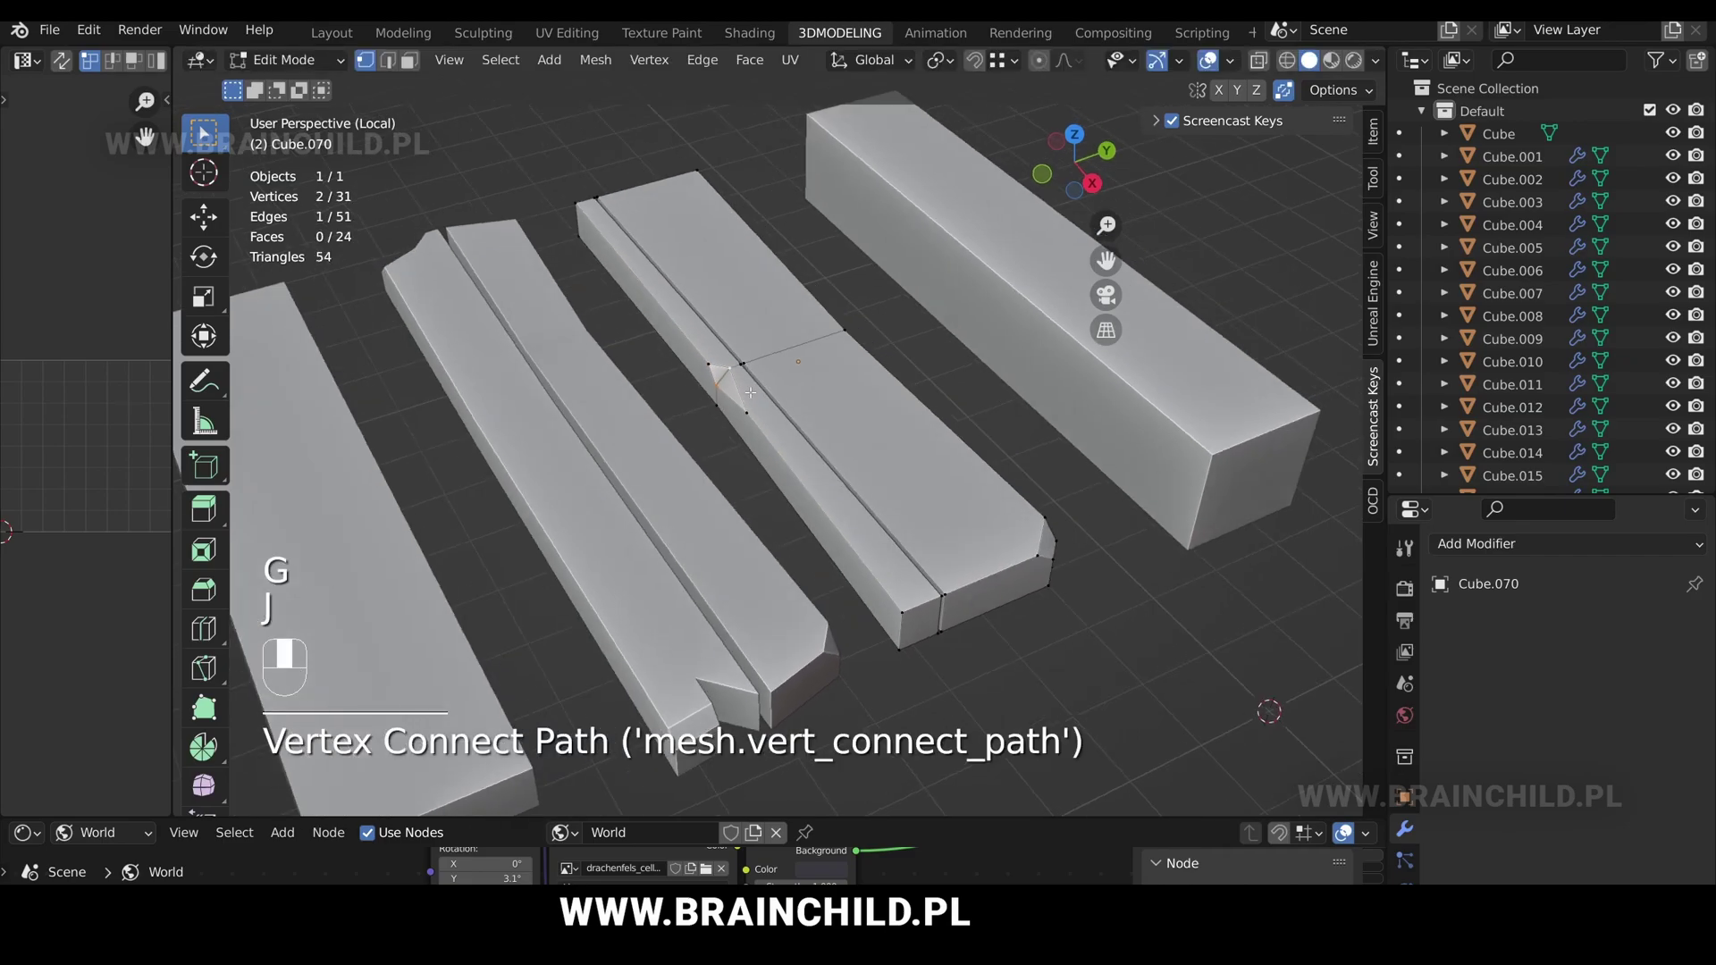
{"action": "key", "text": "Tab"}
{"action": "scroll", "coordinate": [770, 380], "scroll_direction": "down", "scroll_amount": 5}
{"action": "middle_click_drag", "start_coordinate": [770, 380], "coordinate": [664, 409]}
{"action": "scroll", "coordinate": [662, 408], "scroll_direction": "up", "scroll_amount": 1}
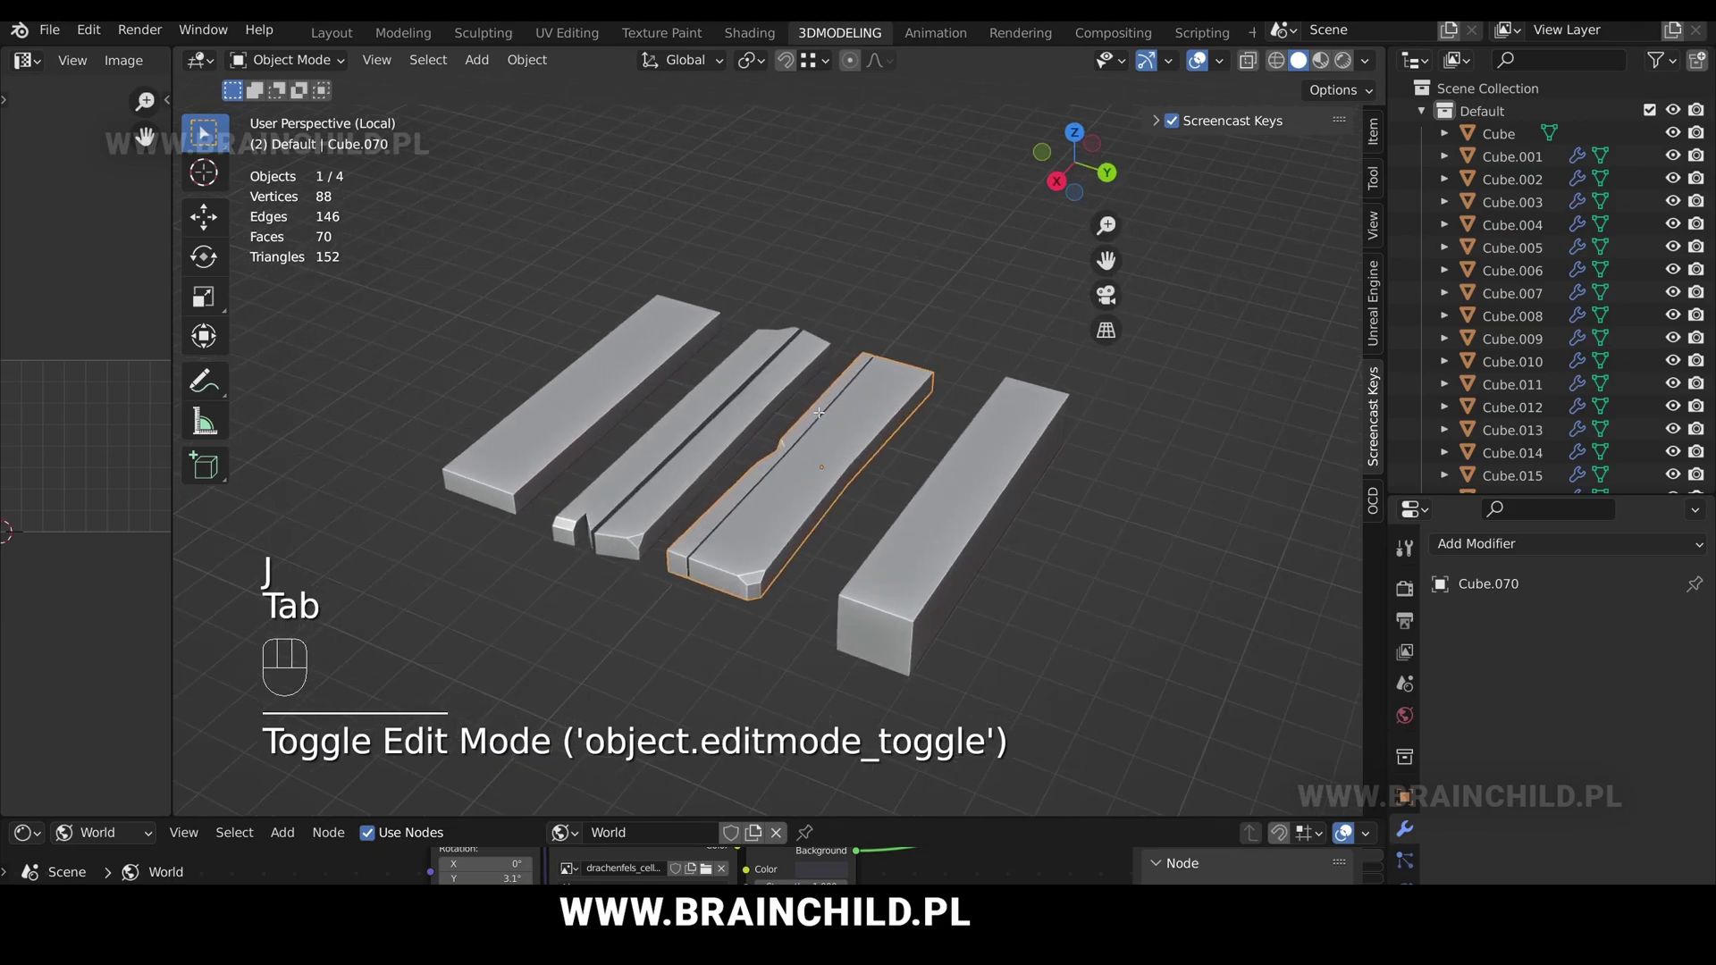
Vertex-bevel the lower outer corner at the far end of the plank's wide piece.
{"action": "key", "text": "Tab"}
{"action": "middle_click_drag", "start_coordinate": [938, 431], "coordinate": [679, 312]}
{"action": "scroll", "coordinate": [679, 312], "scroll_direction": "up", "scroll_amount": 2}
{"action": "left_click", "coordinate": [806, 239]}
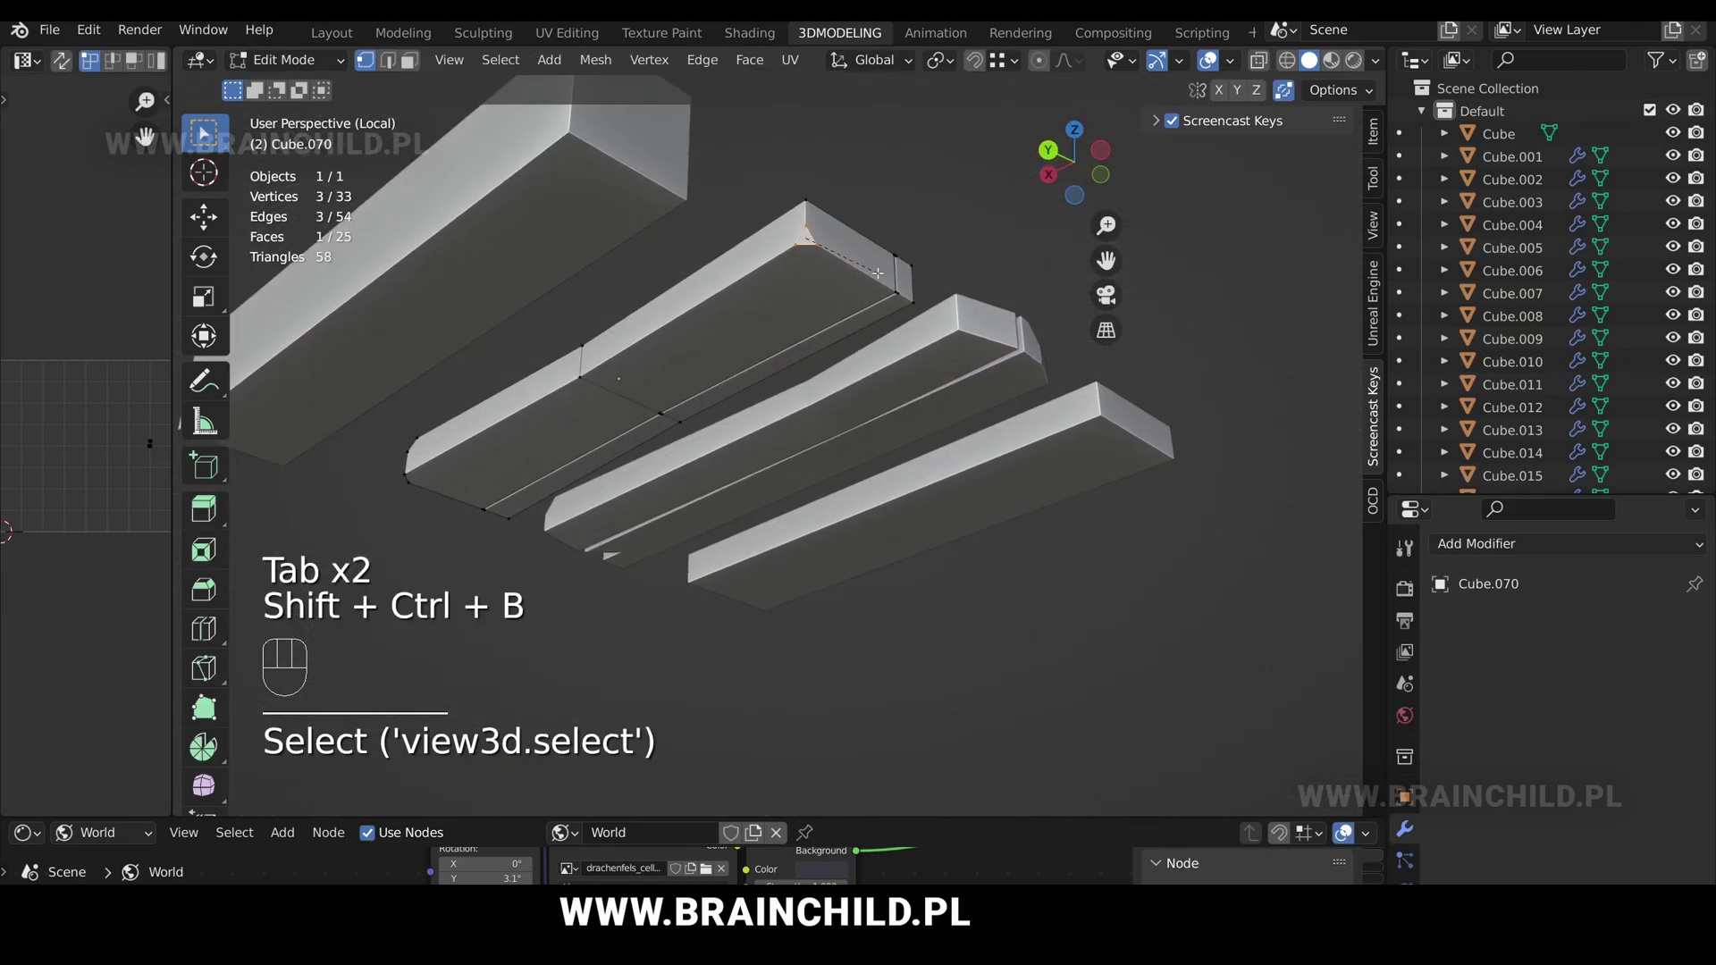
{"action": "left_click", "coordinate": [878, 272]}
{"action": "middle_click_drag", "start_coordinate": [877, 272], "coordinate": [740, 380]}
Bevel the wide piece's groove-side top edge up to the crosswise cut together with its vertical end edge.
{"action": "key", "text": "2"}
{"action": "left_click", "coordinate": [765, 308]}
{"action": "left_click", "coordinate": [798, 312]}
{"action": "left_click", "coordinate": [871, 441]}
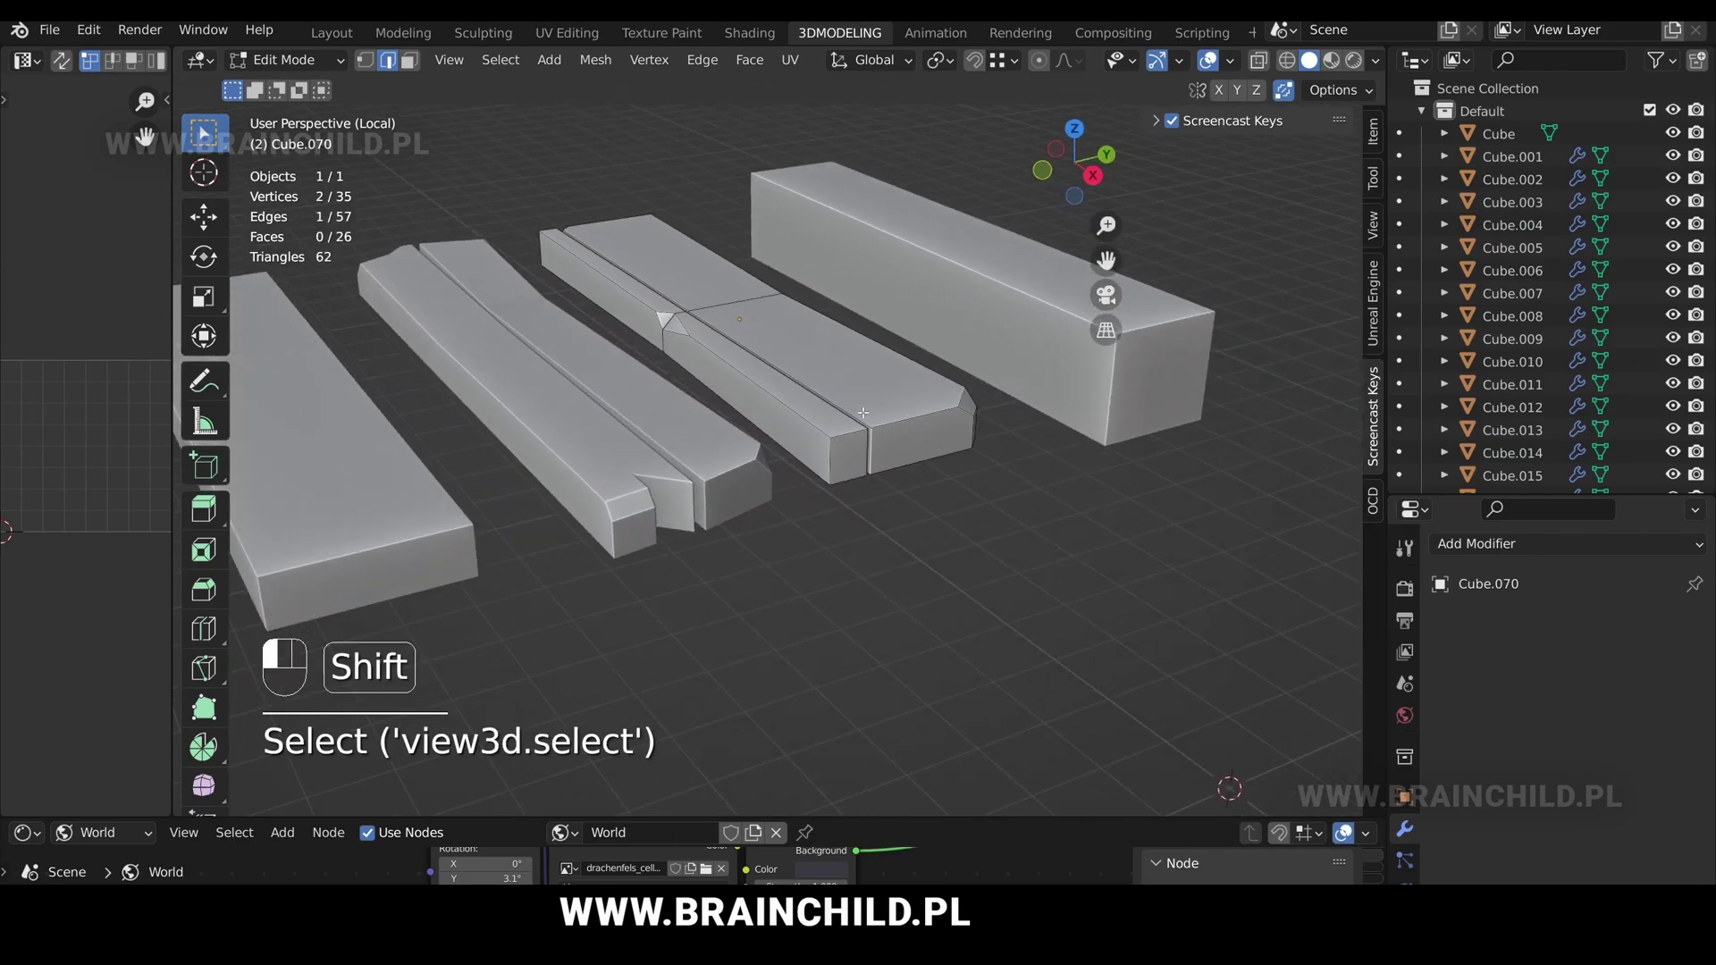
{"action": "left_click", "coordinate": [897, 413]}
{"action": "key", "text": "1"}
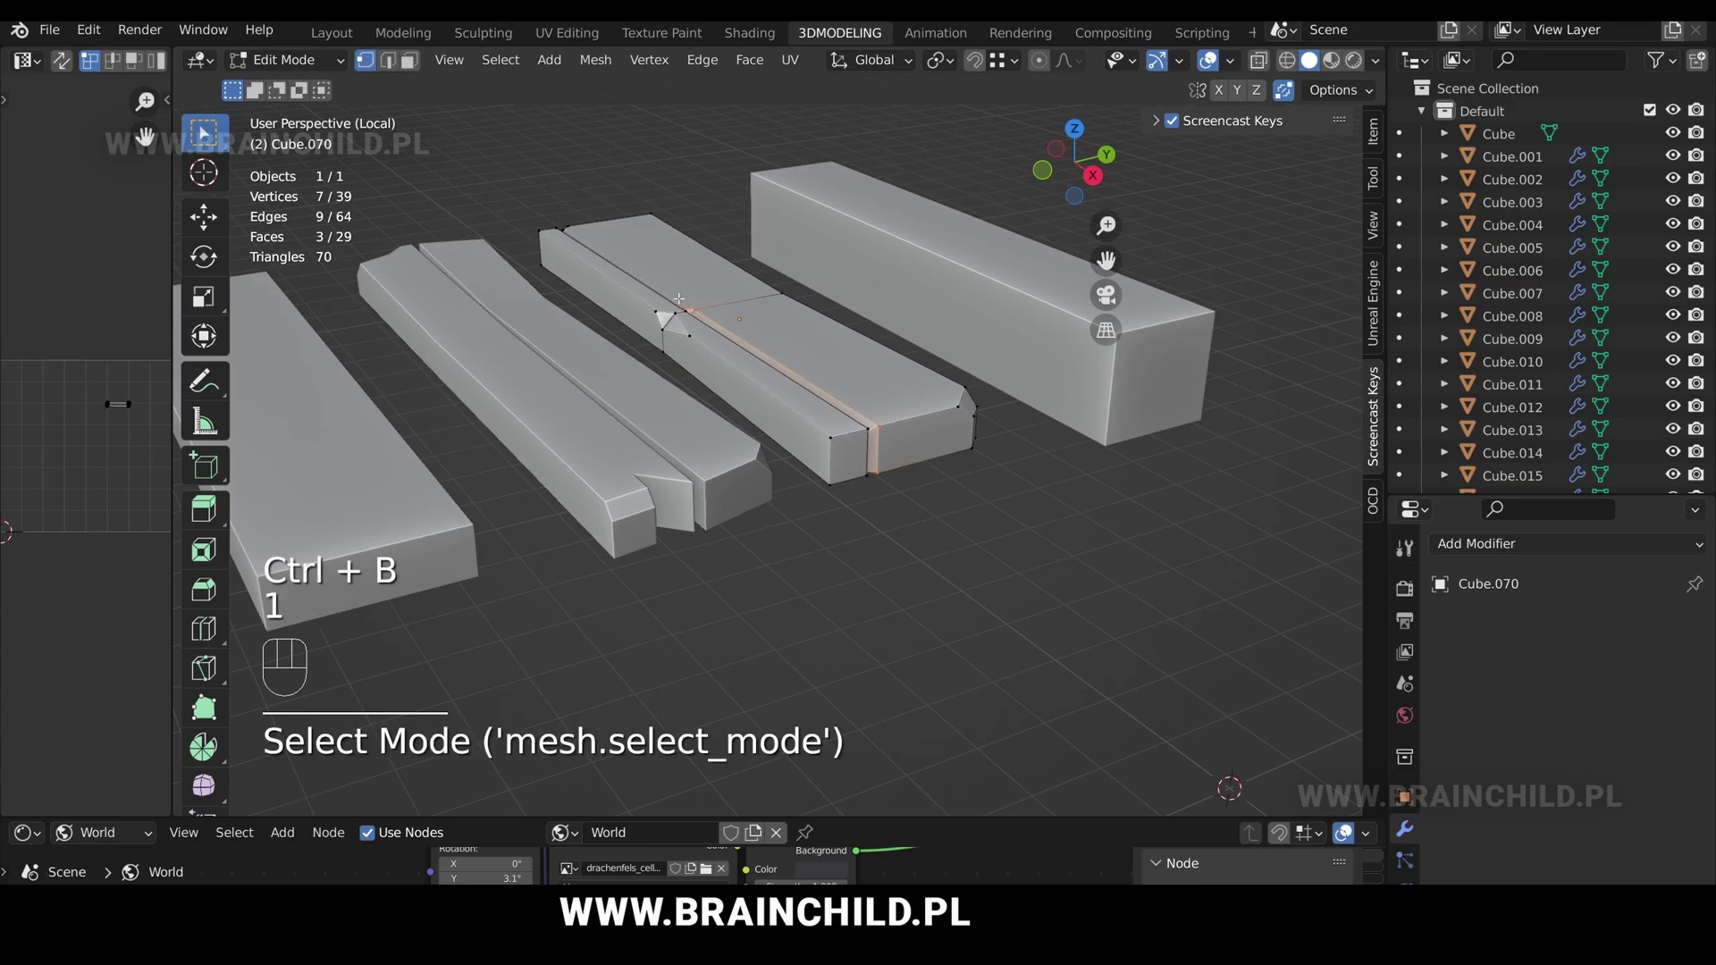
Slide the bevel's end vertex at the crosswise cut along the groove edge and leave mesh editing.
{"action": "left_click", "coordinate": [677, 314]}
{"action": "key", "text": "g"}
{"action": "key", "text": "g"}
{"action": "left_click", "coordinate": [528, 231]}
{"action": "key", "text": "Tab"}
{"action": "scroll", "coordinate": [546, 257], "scroll_direction": "down", "scroll_amount": 4}
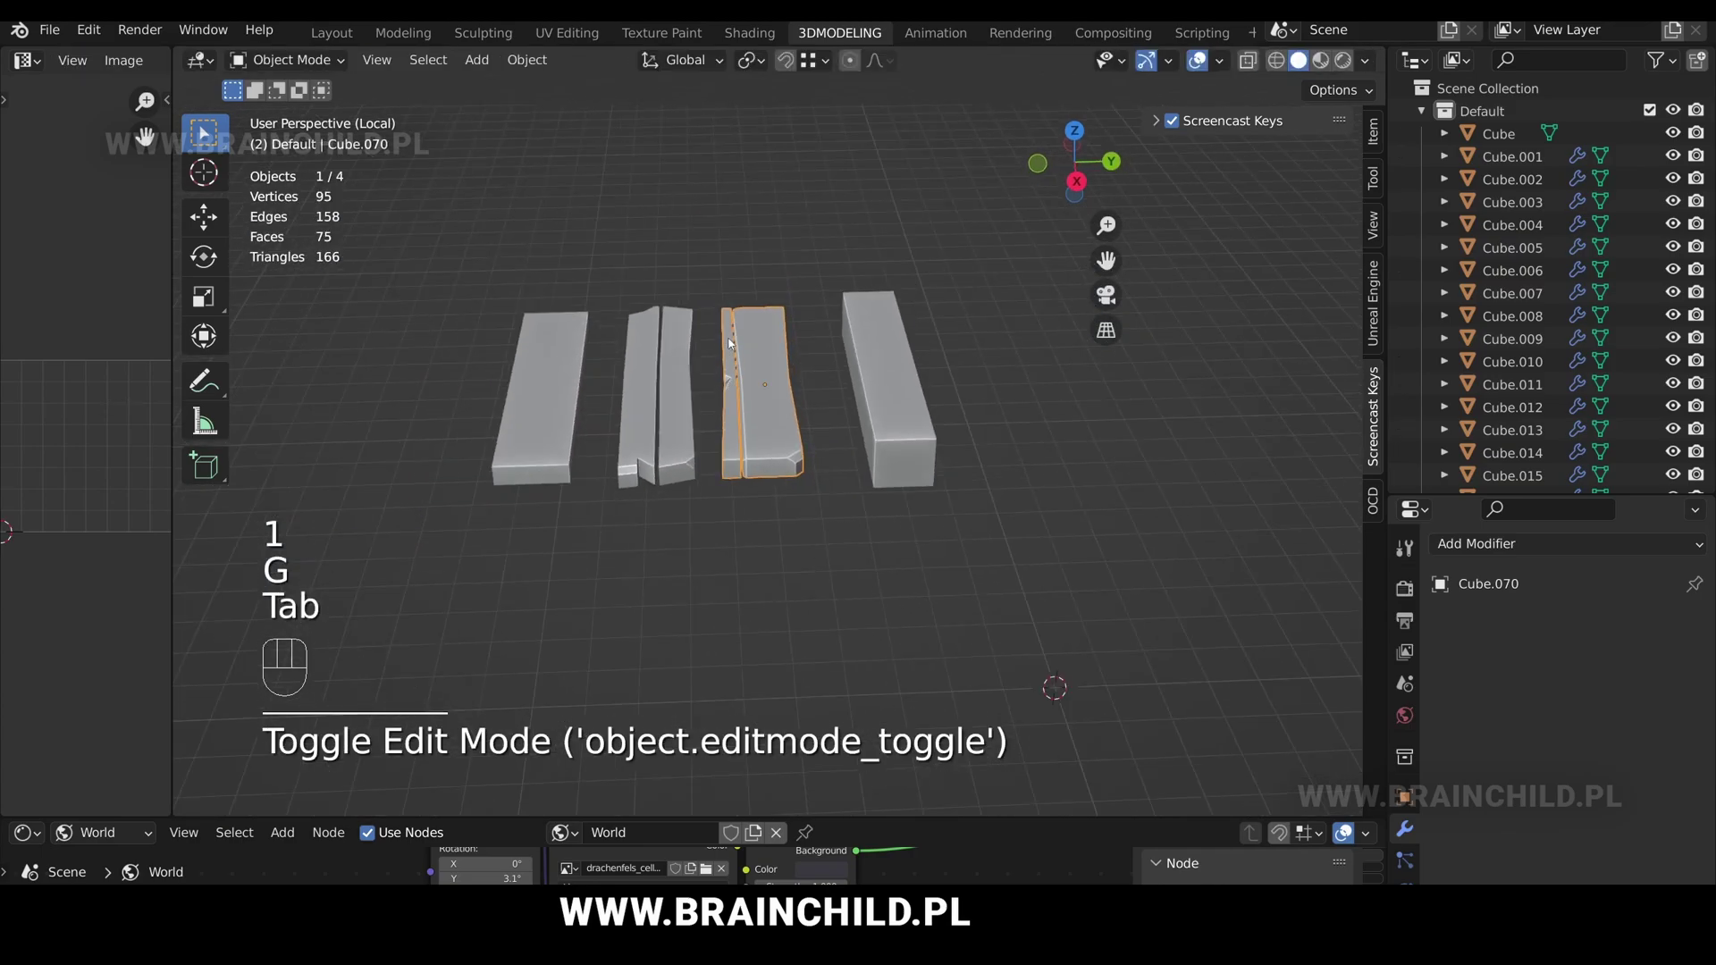
Add two closely spaced horizontal loop cuts around the upper part of the thick beam.
{"action": "left_click", "coordinate": [804, 360]}
{"action": "middle_click_drag", "start_coordinate": [752, 325], "coordinate": [776, 317]}
{"action": "left_click", "coordinate": [774, 307]}
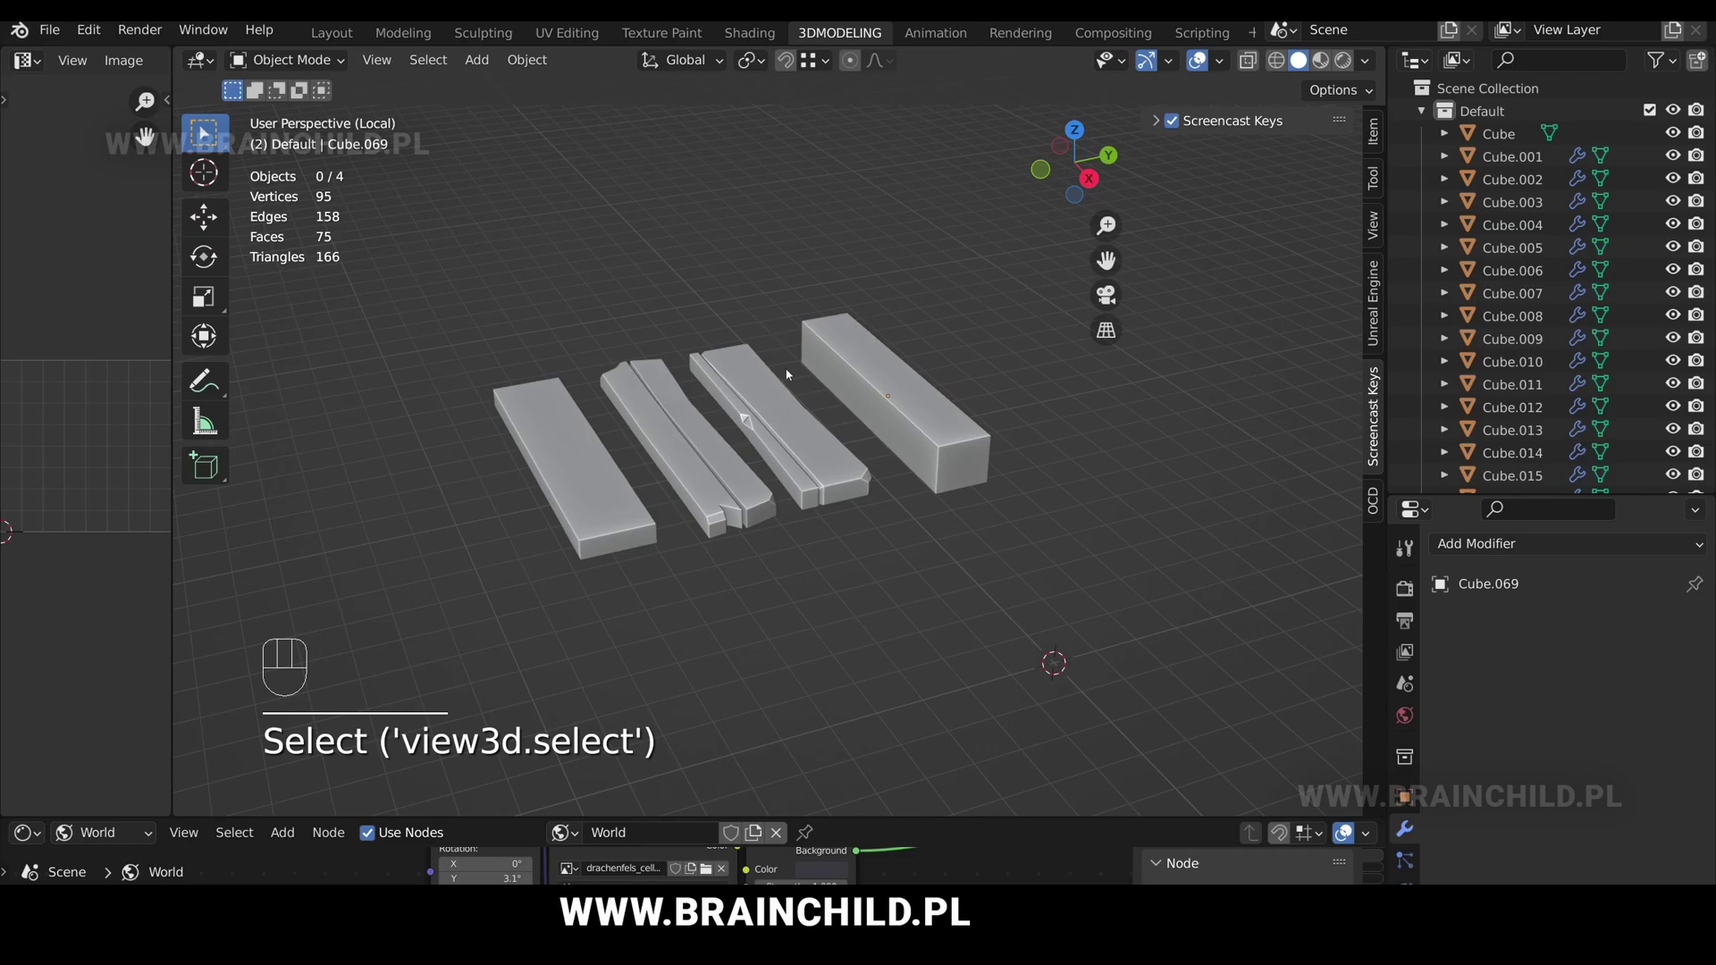
{"action": "scroll", "coordinate": [789, 382], "scroll_direction": "up", "scroll_amount": 2}
{"action": "middle_click_drag", "start_coordinate": [780, 367], "coordinate": [789, 417], "text": "shift"}
{"action": "scroll", "coordinate": [852, 420], "scroll_direction": "up", "scroll_amount": 5}
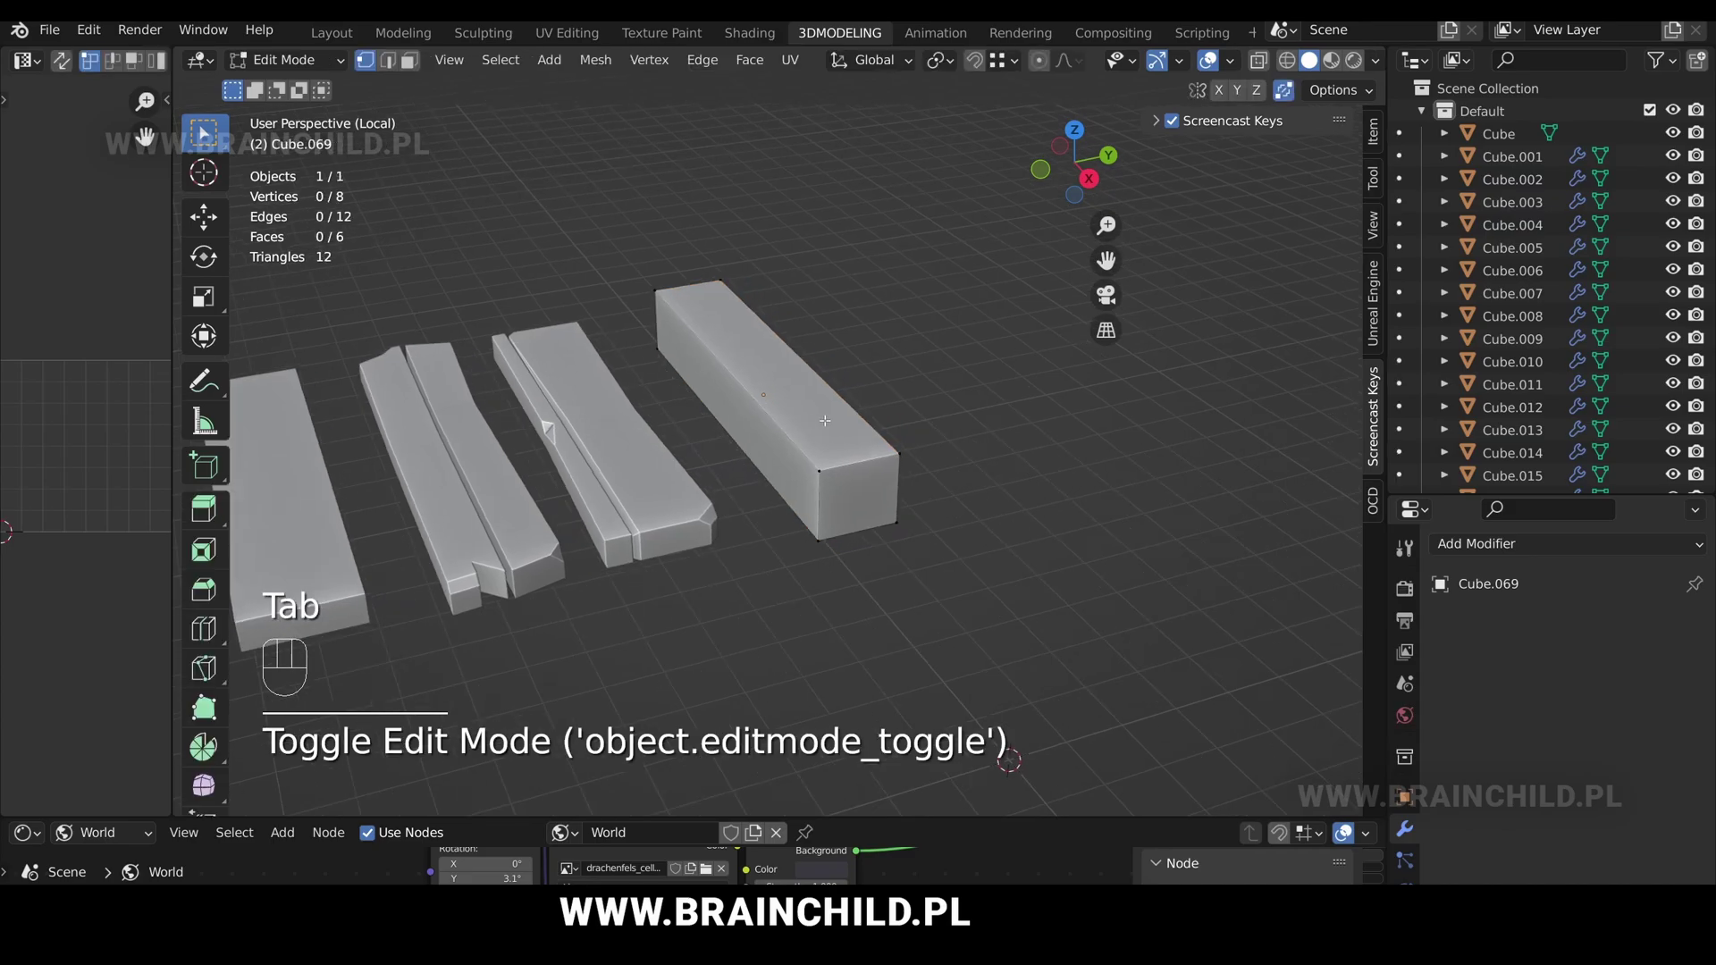
{"action": "scroll", "coordinate": [837, 399], "scroll_direction": "down", "scroll_amount": 4}
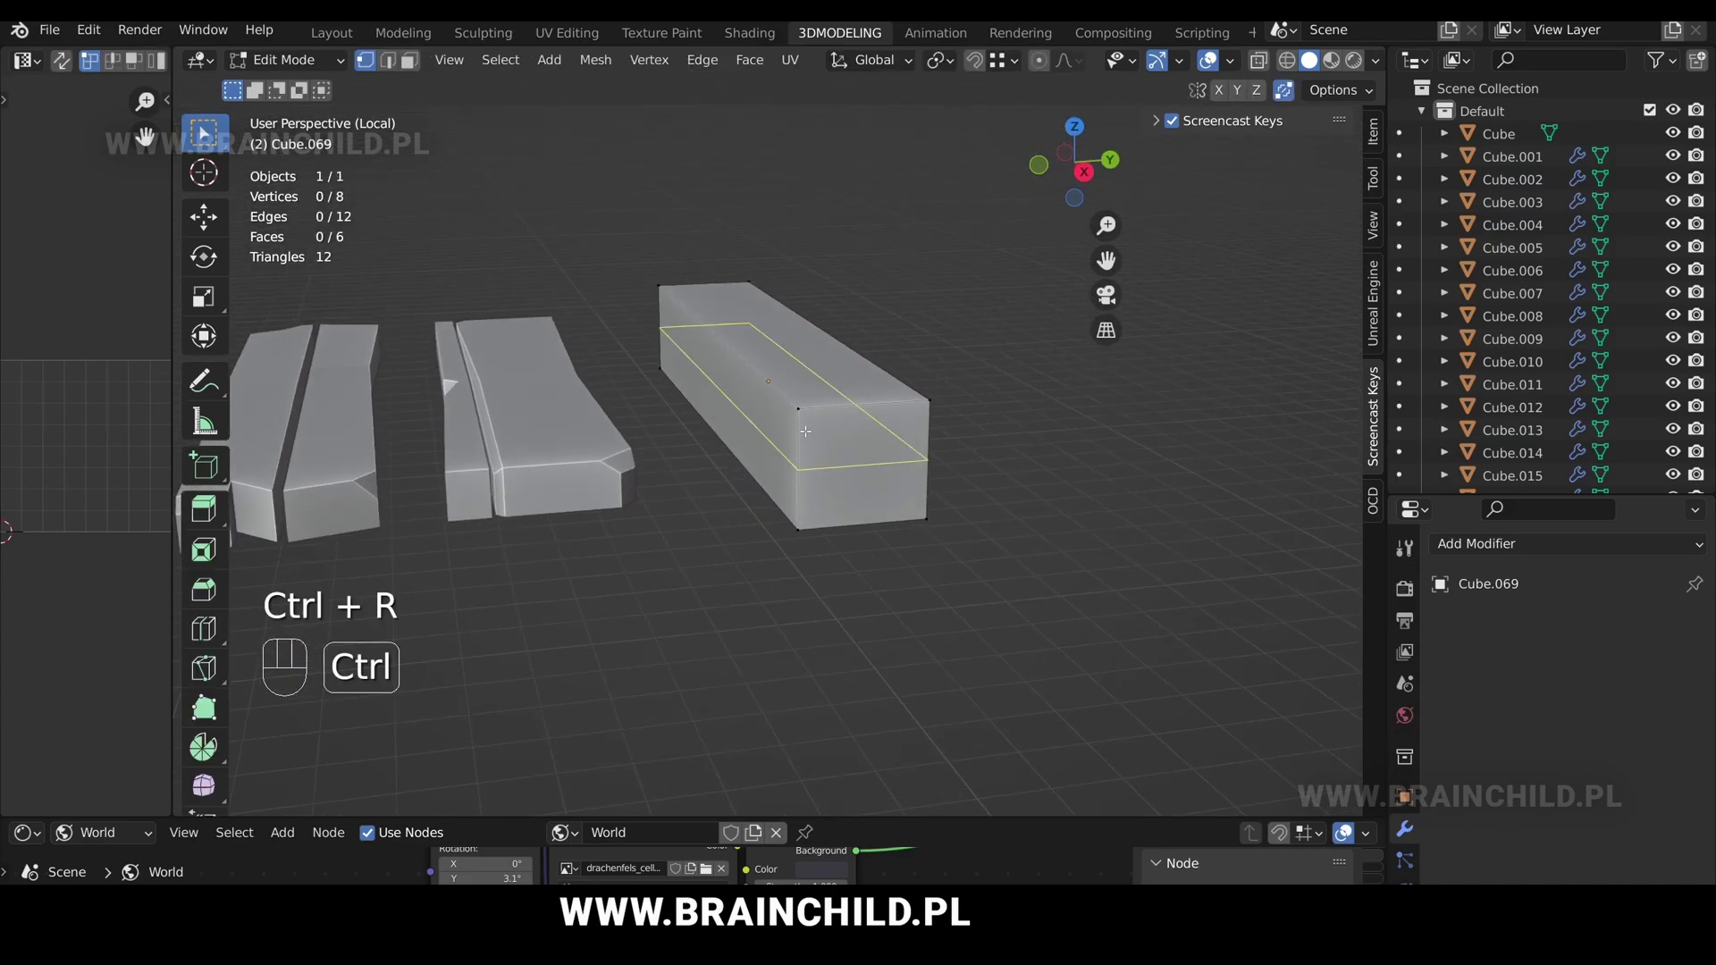
{"action": "left_click", "coordinate": [805, 432]}
{"action": "left_click", "coordinate": [810, 394]}
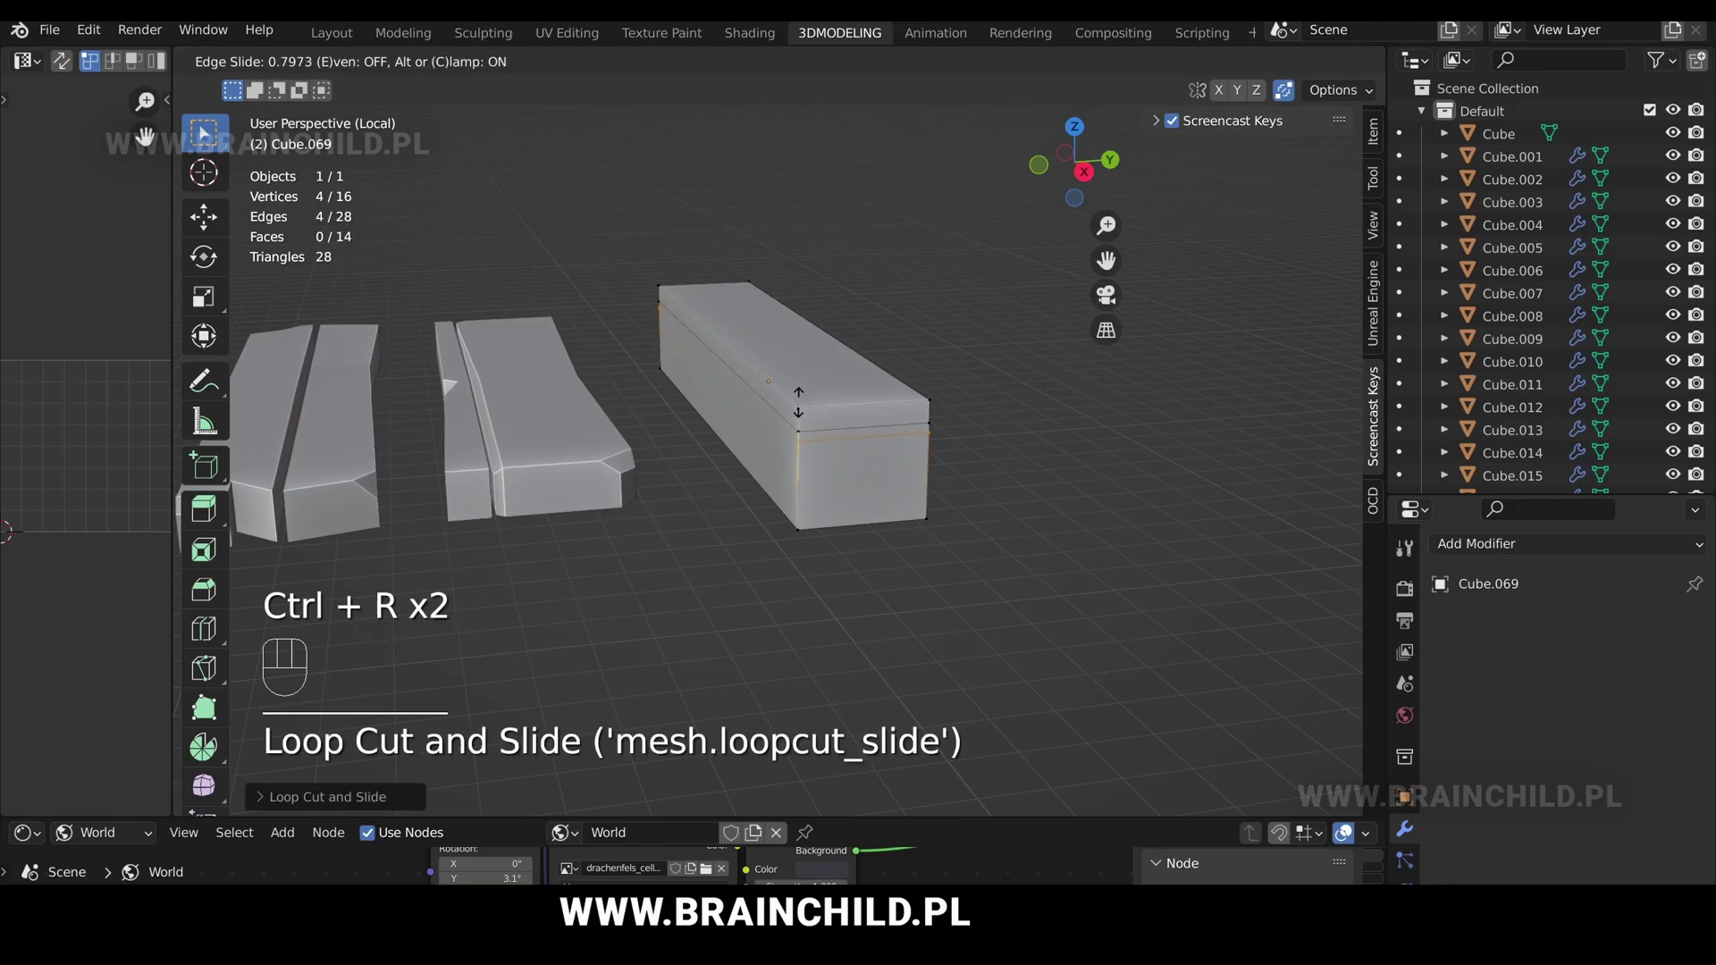
Add three more horizontal loop cuts around the thick beam: one near its base and a close pair around mid-height.
{"action": "key", "text": "3"}
{"action": "left_click", "coordinate": [797, 434], "text": "alt+shift"}
{"action": "key", "text": "ctrl+r"}
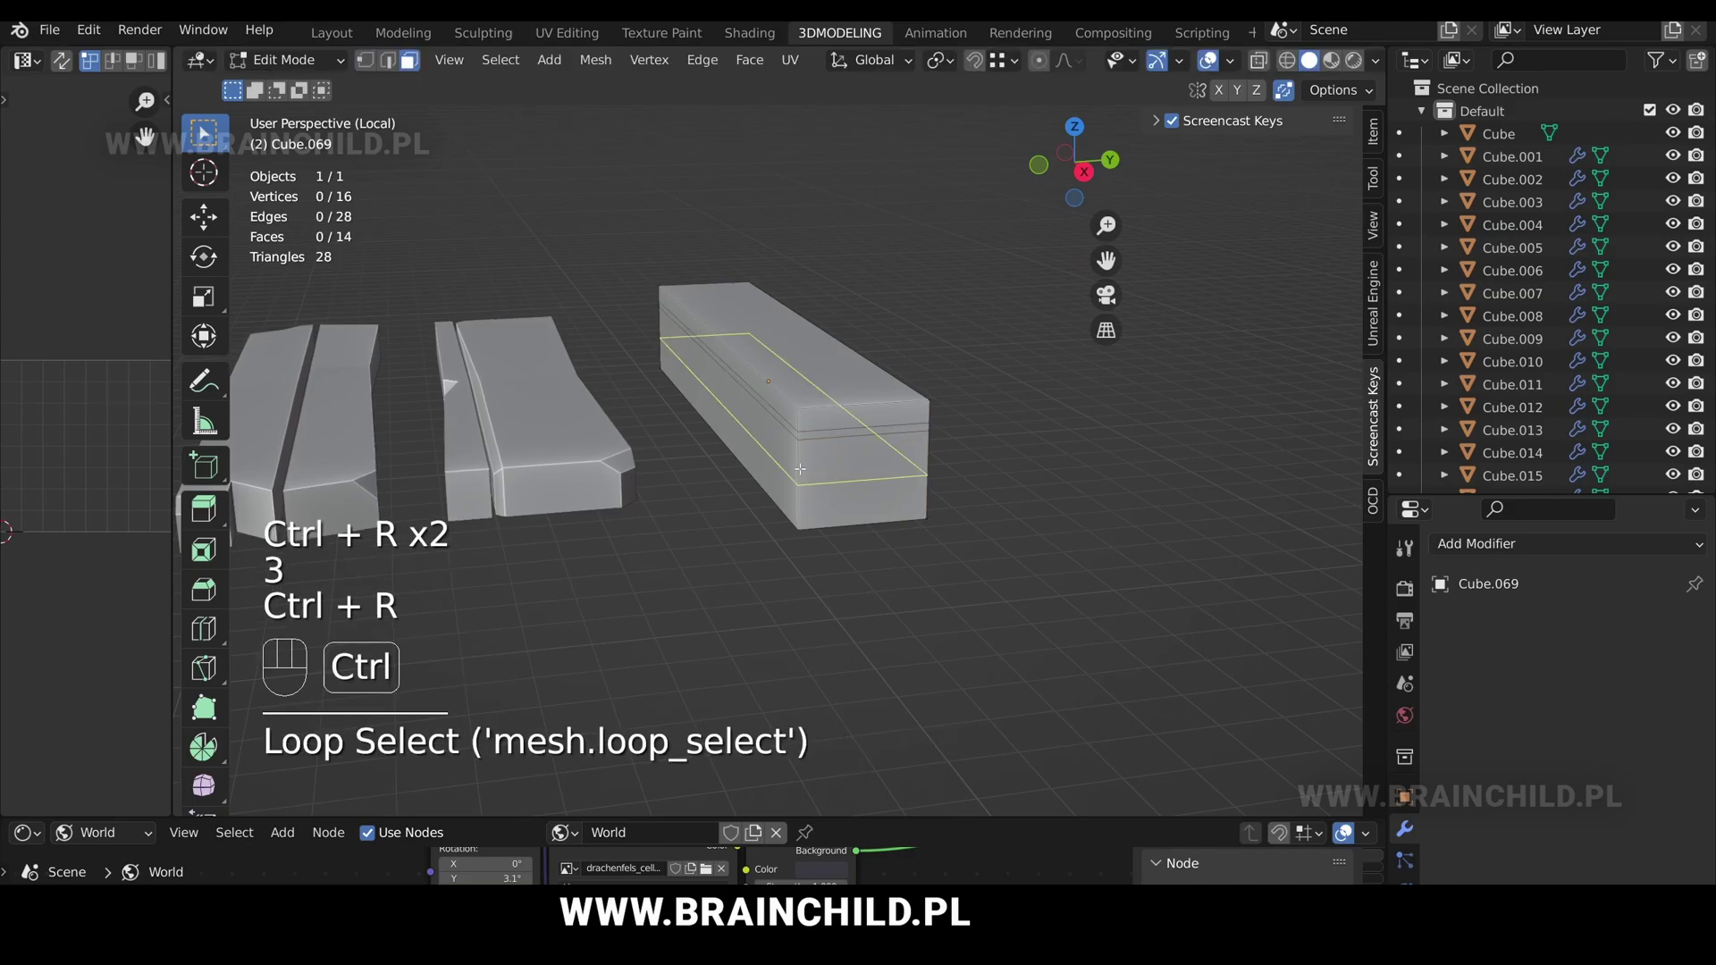
{"action": "left_click", "coordinate": [797, 436]}
{"action": "left_click", "coordinate": [796, 502]}
{"action": "key", "text": "ctrl+r"}
{"action": "left_click", "coordinate": [797, 506]}
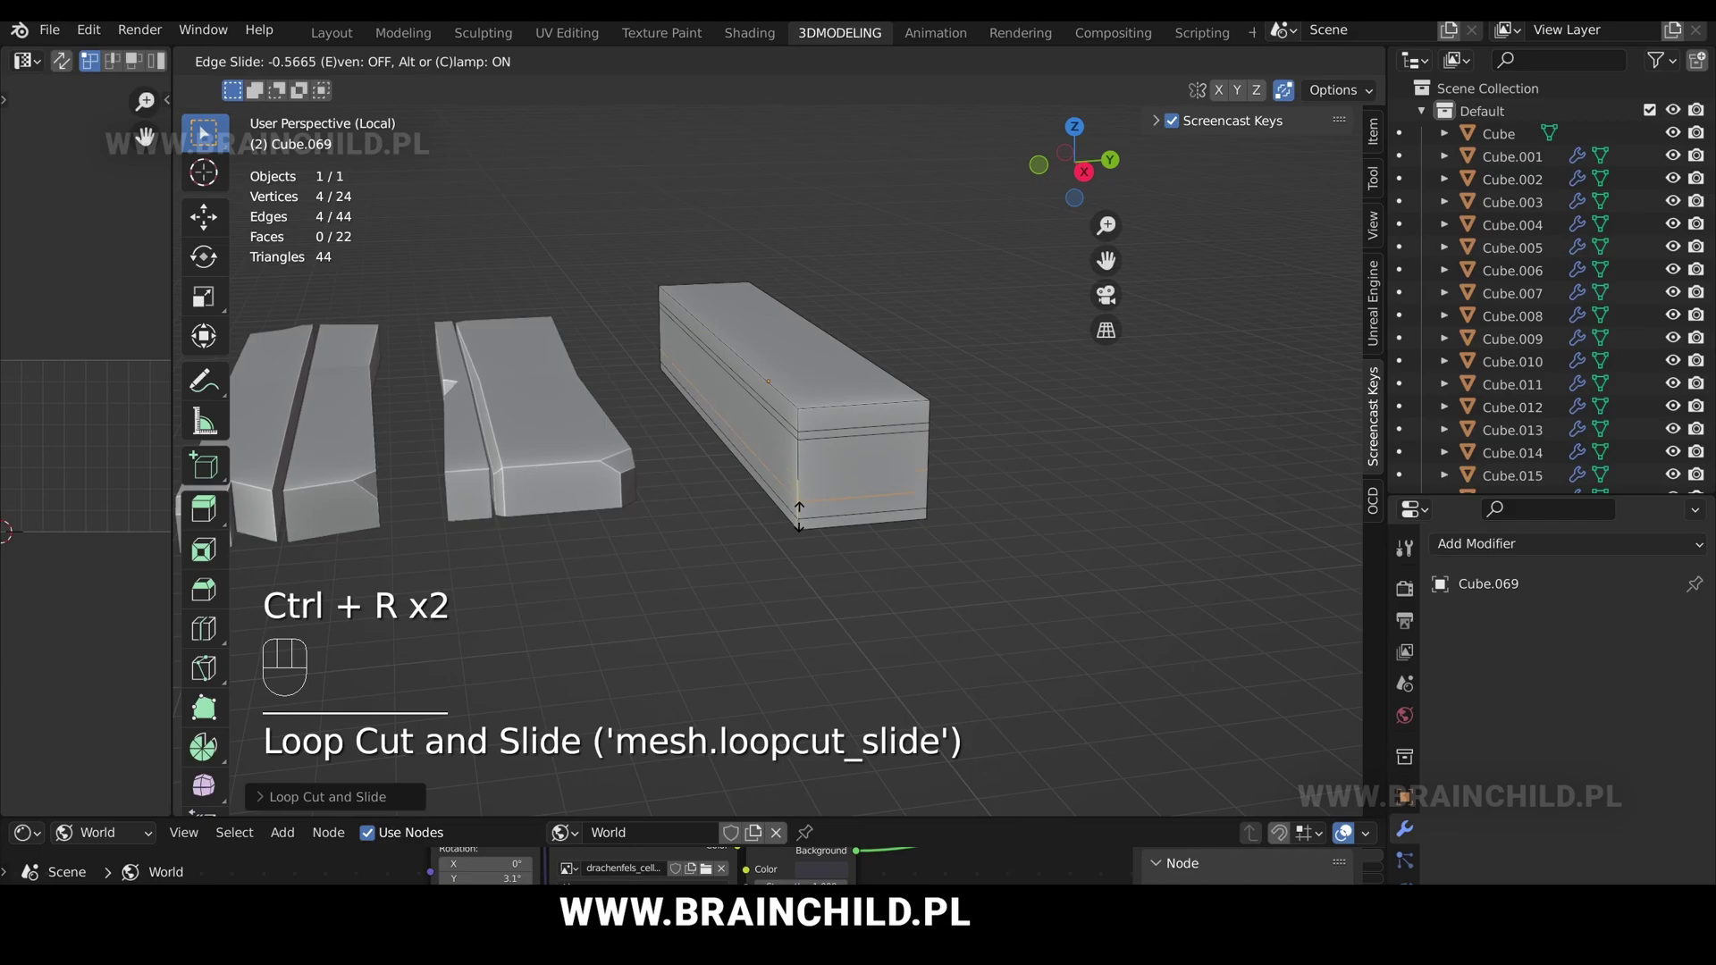
{"action": "left_click", "coordinate": [803, 482]}
{"action": "key", "text": "ctrl+r"}
{"action": "left_click", "coordinate": [802, 459]}
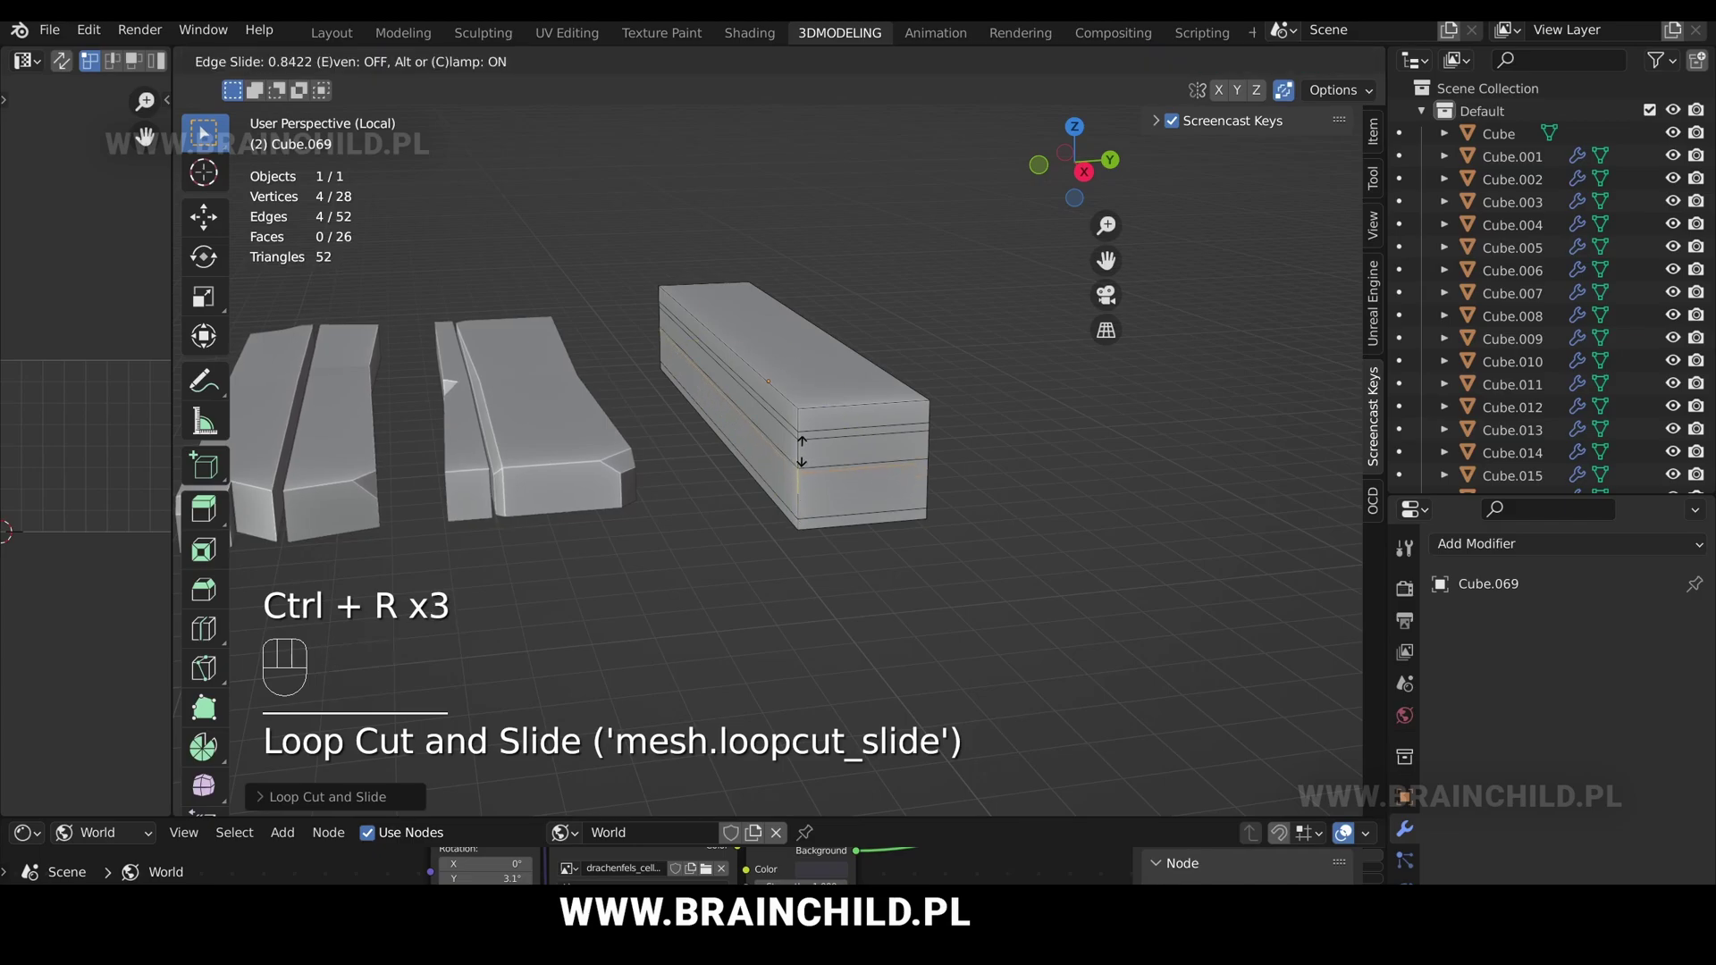
{"action": "left_click", "coordinate": [802, 454]}
Select the two narrow face bands between the paired loops around the thick beam and delete their faces.
{"action": "key", "text": "3"}
{"action": "left_click", "coordinate": [804, 466]}
{"action": "left_click", "coordinate": [828, 342], "text": "alt+shift"}
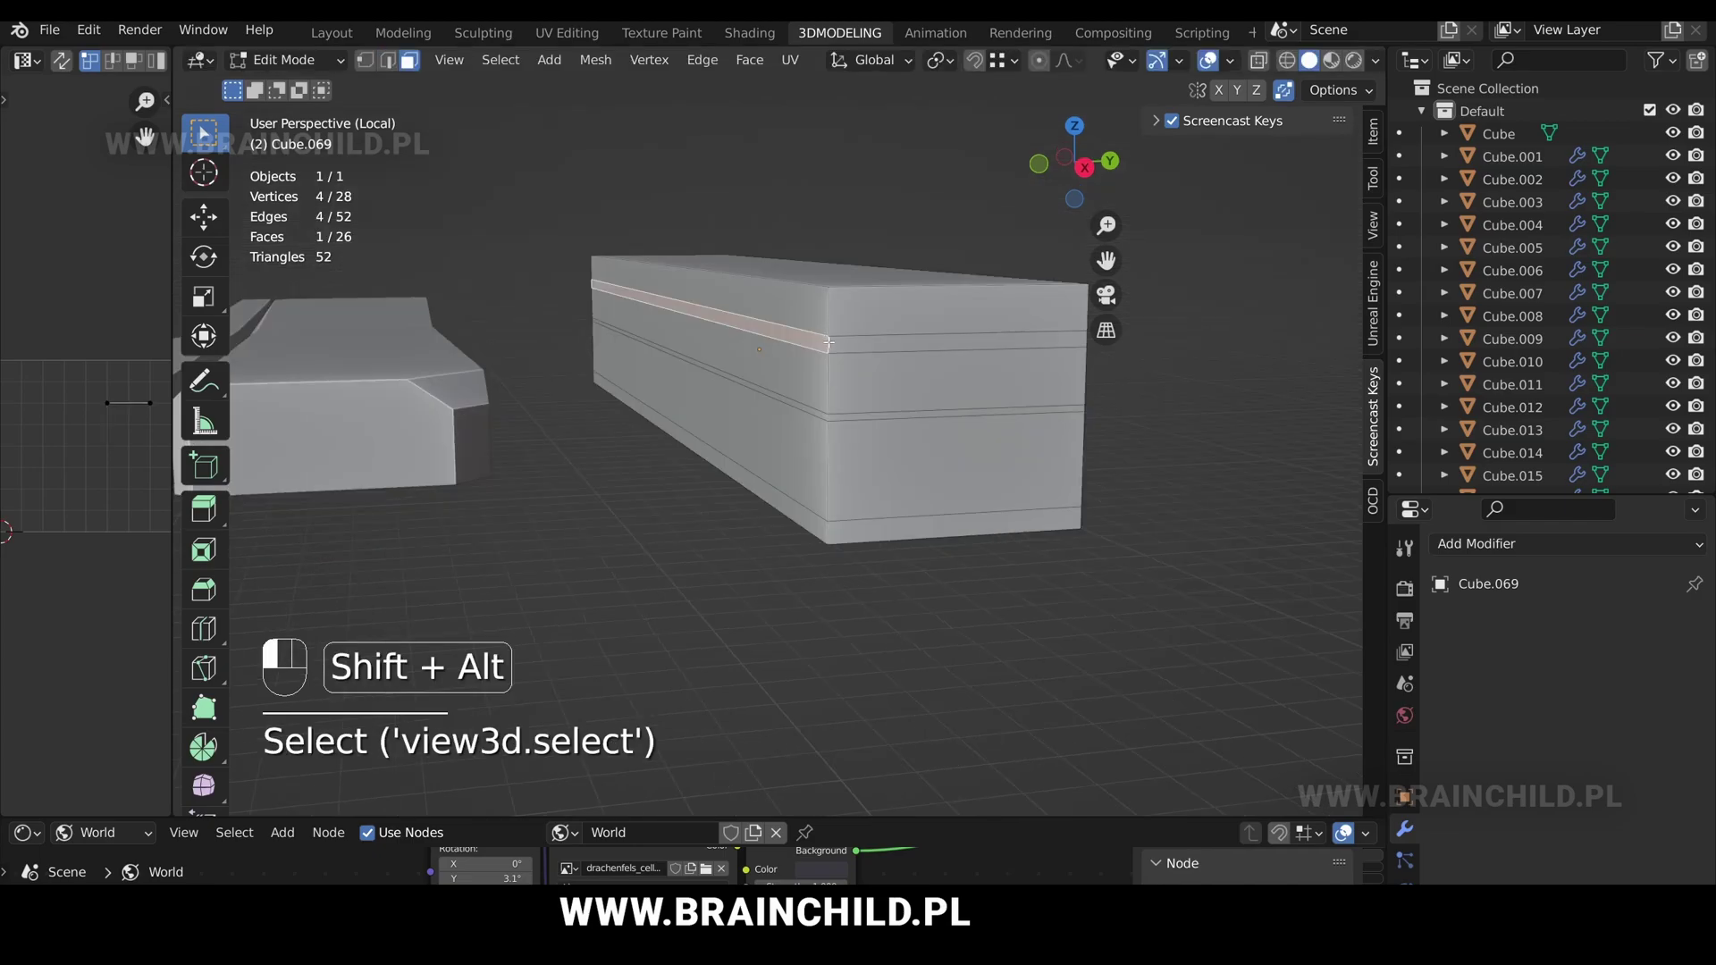
{"action": "left_click", "coordinate": [829, 343], "text": "alt+shift"}
{"action": "left_click", "coordinate": [827, 418], "text": "alt+shift"}
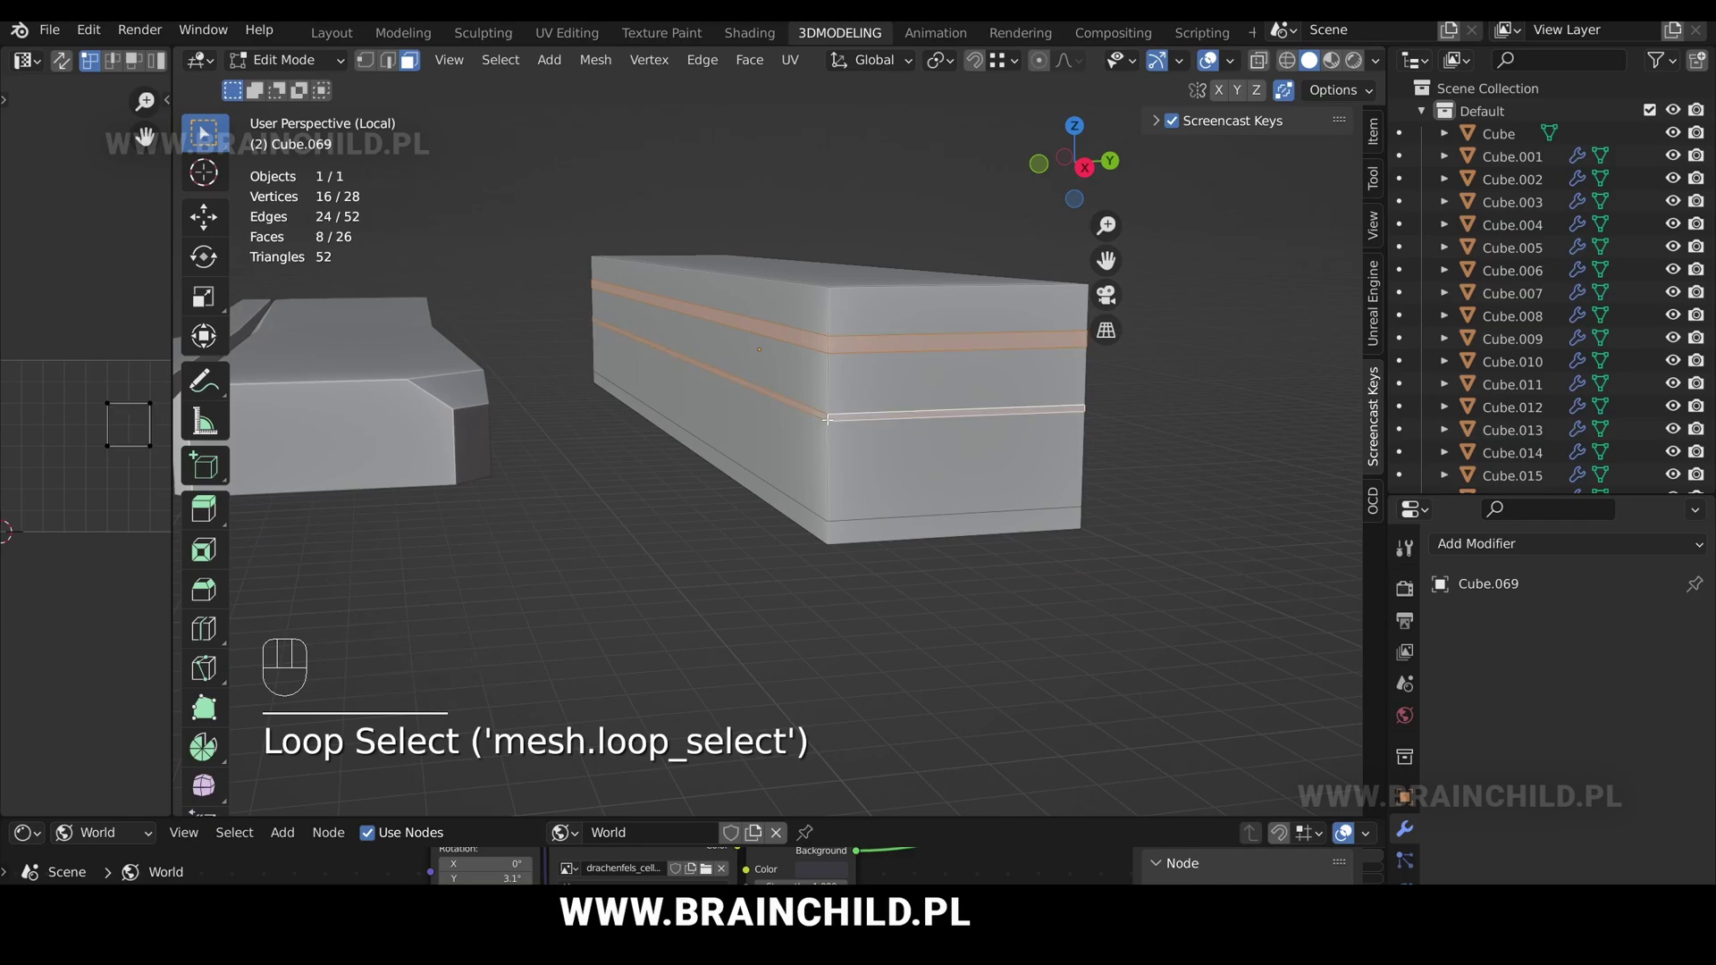
{"action": "scroll", "coordinate": [831, 422], "scroll_direction": "down", "scroll_amount": 3}
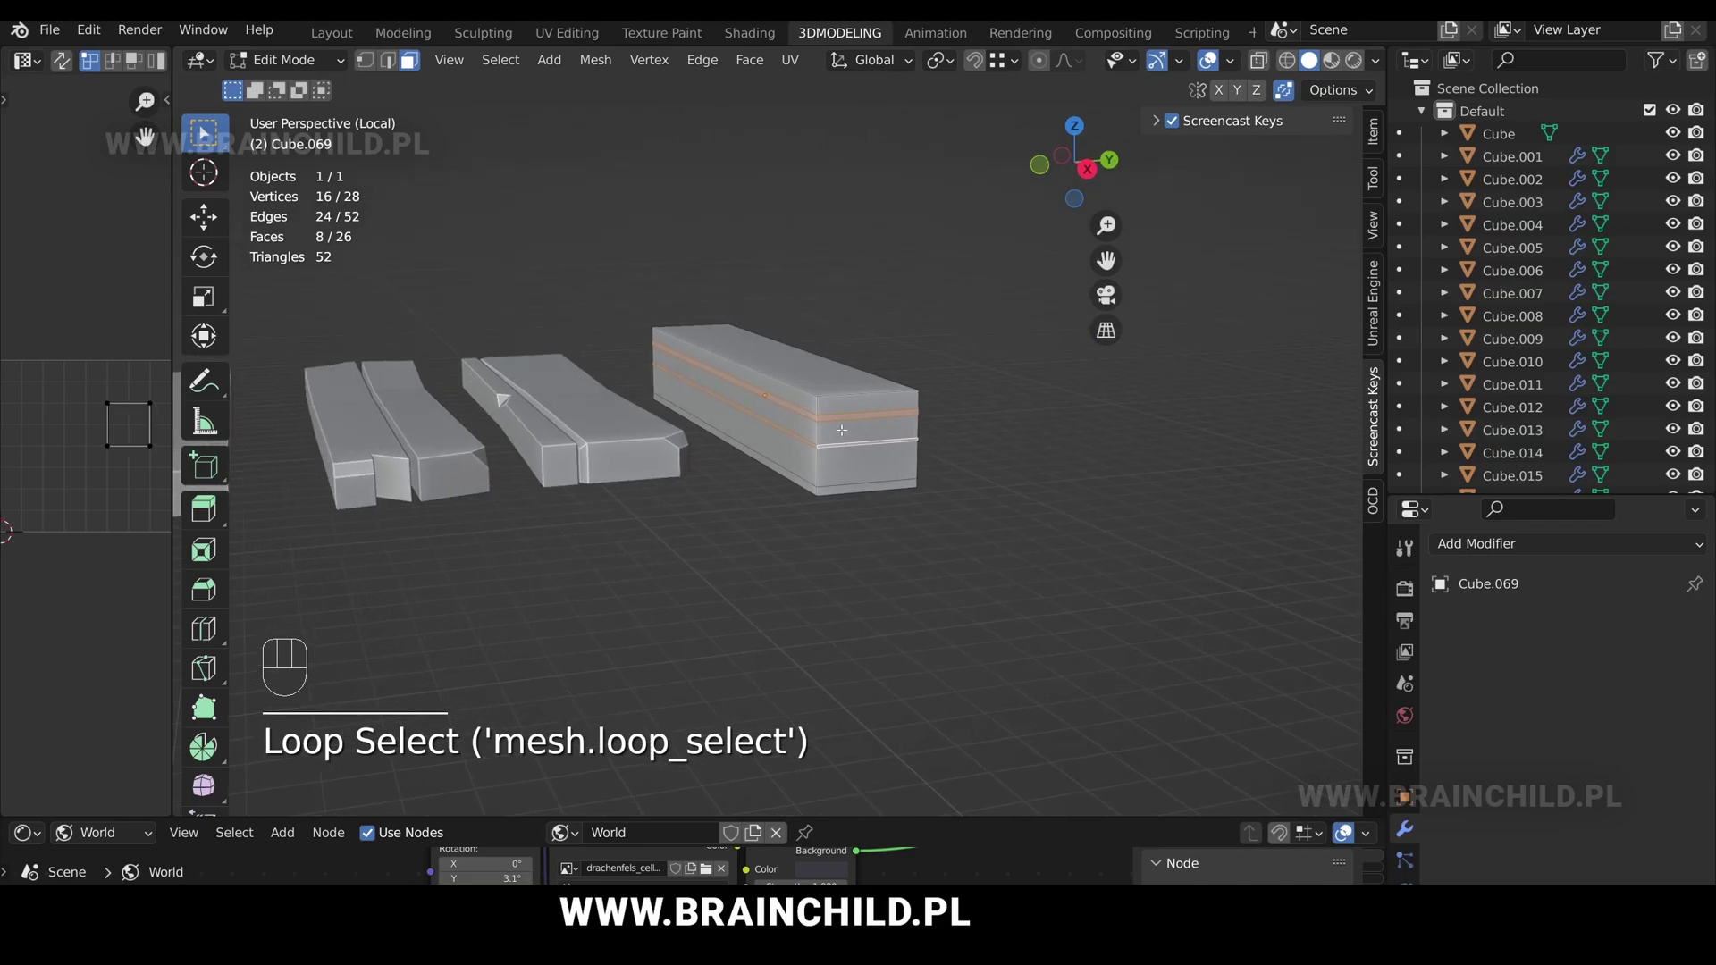
{"action": "key", "text": "x"}
{"action": "left_click", "coordinate": [930, 438]}
Cap both open boundaries of the beam's upper gap with new faces.
{"action": "scroll", "coordinate": [894, 402], "scroll_direction": "up", "scroll_amount": 2}
{"action": "key", "text": "2"}
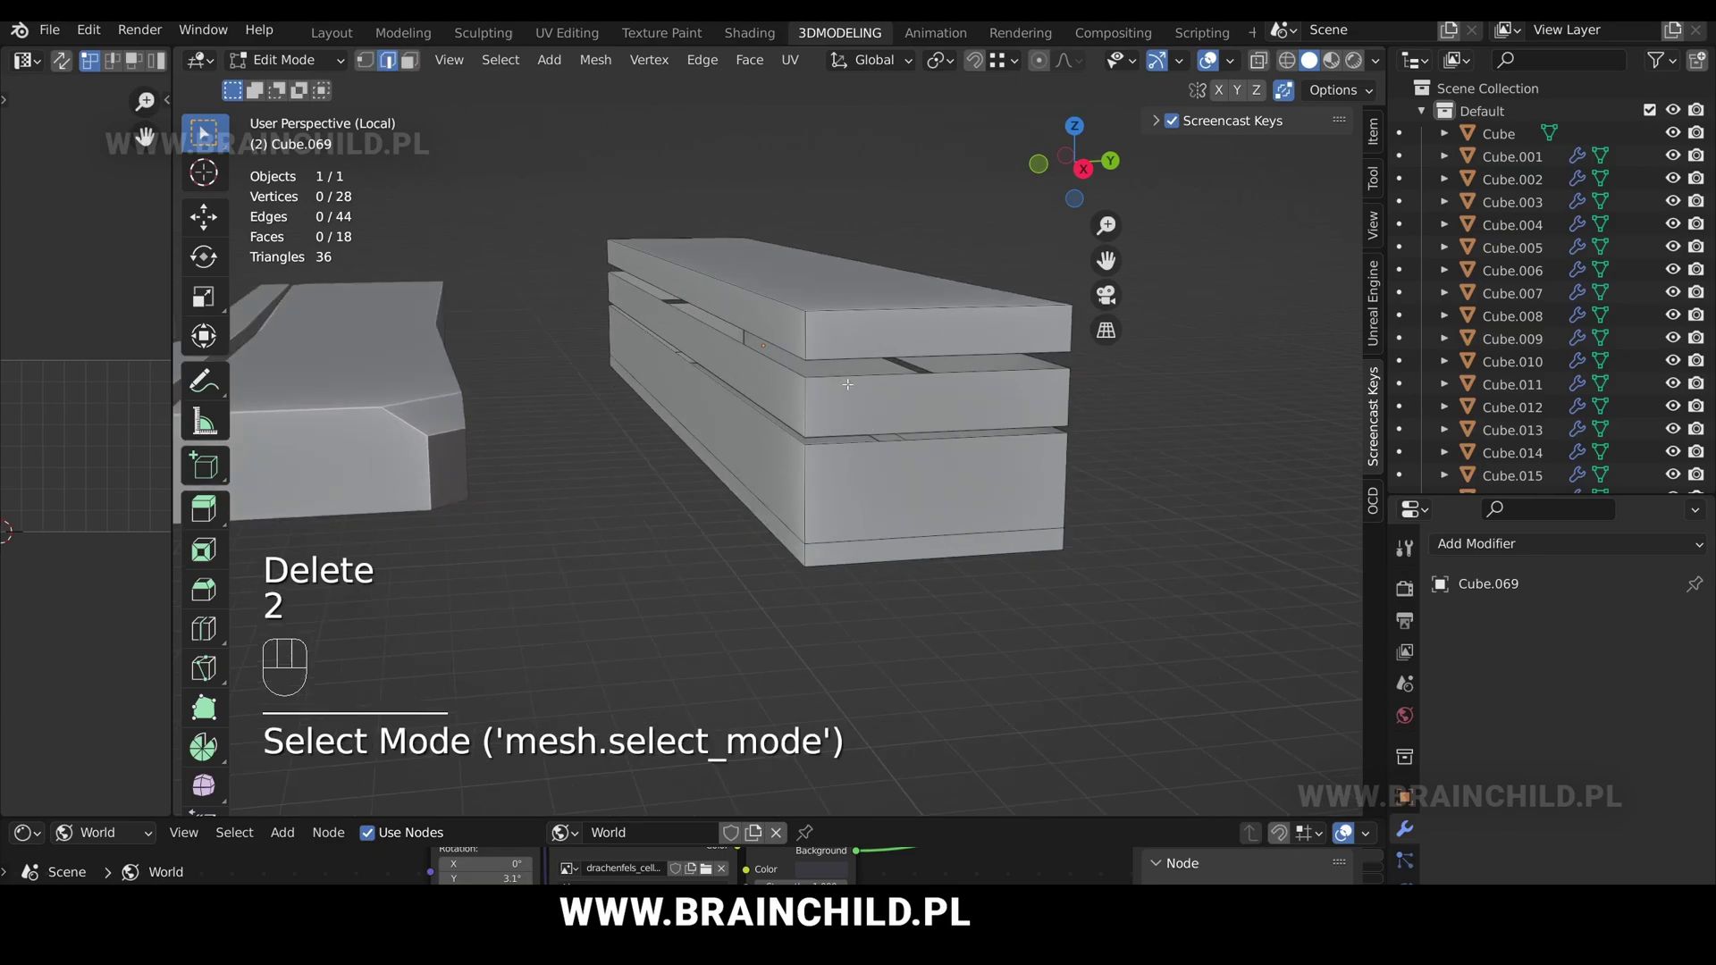
{"action": "left_click", "coordinate": [842, 356], "text": "alt+shift"}
{"action": "key", "text": "f"}
{"action": "left_click", "coordinate": [840, 440], "text": "alt+shift"}
{"action": "key", "text": "f"}
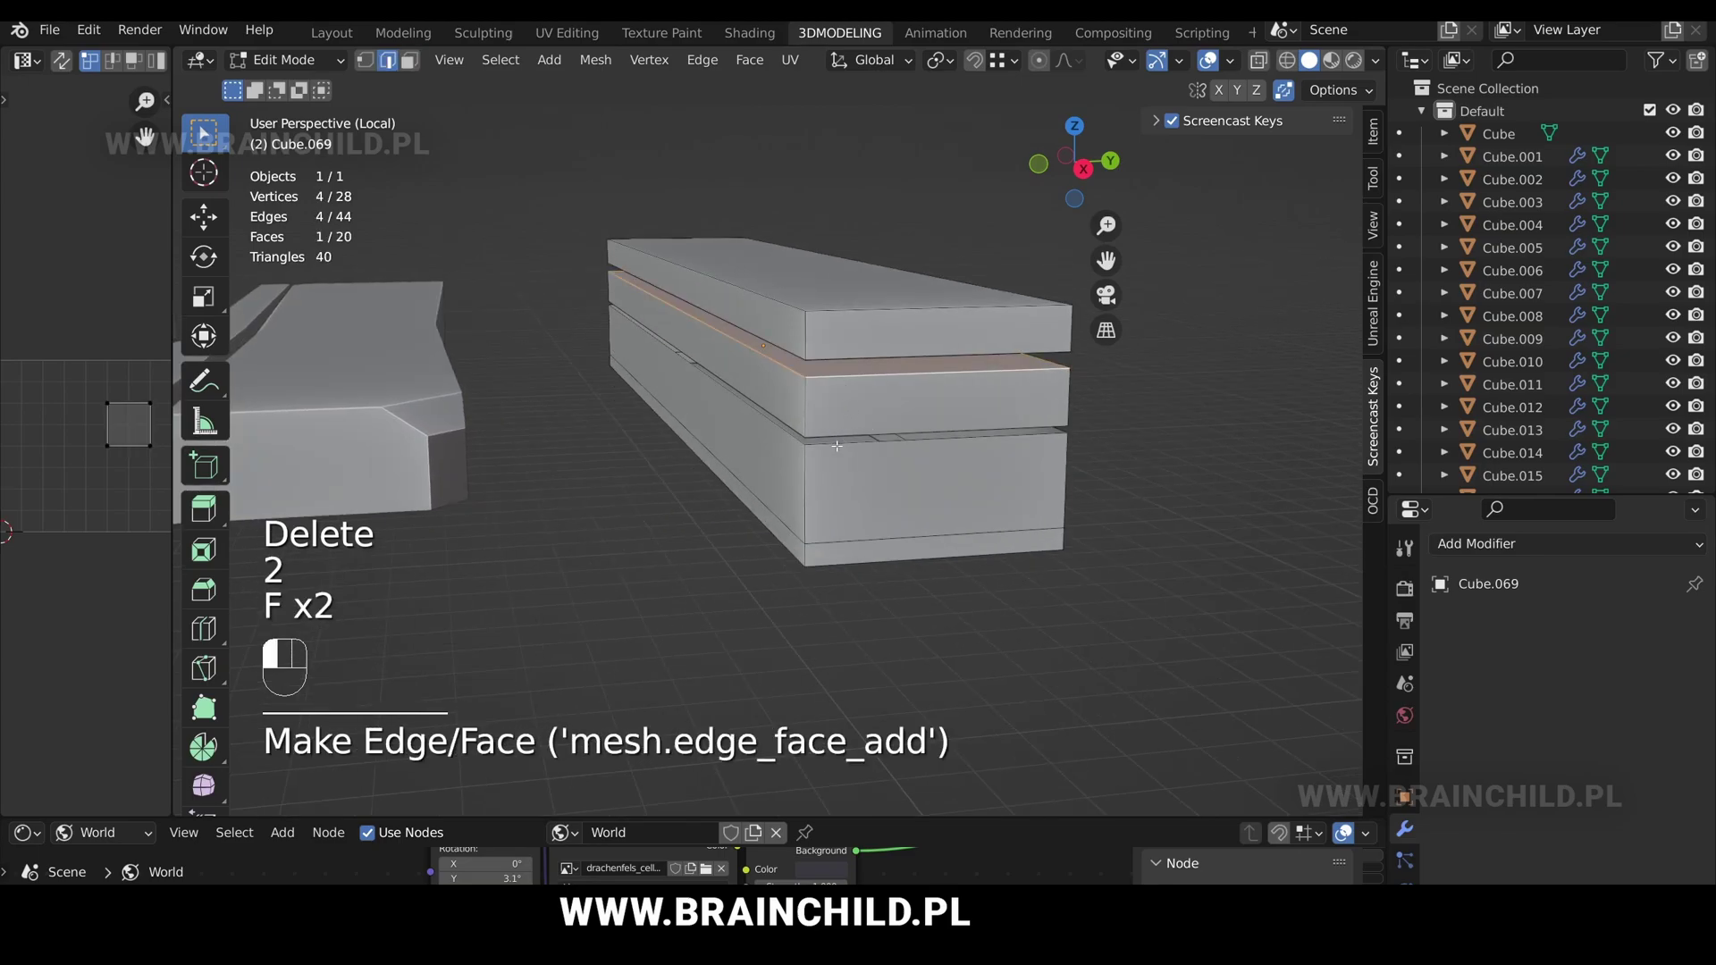
Cap both open boundaries of the beam's lower gap with new faces and leave mesh editing.
{"action": "left_click", "coordinate": [836, 445], "text": "alt+shift"}
{"action": "left_click", "coordinate": [835, 446], "text": "alt+shift"}
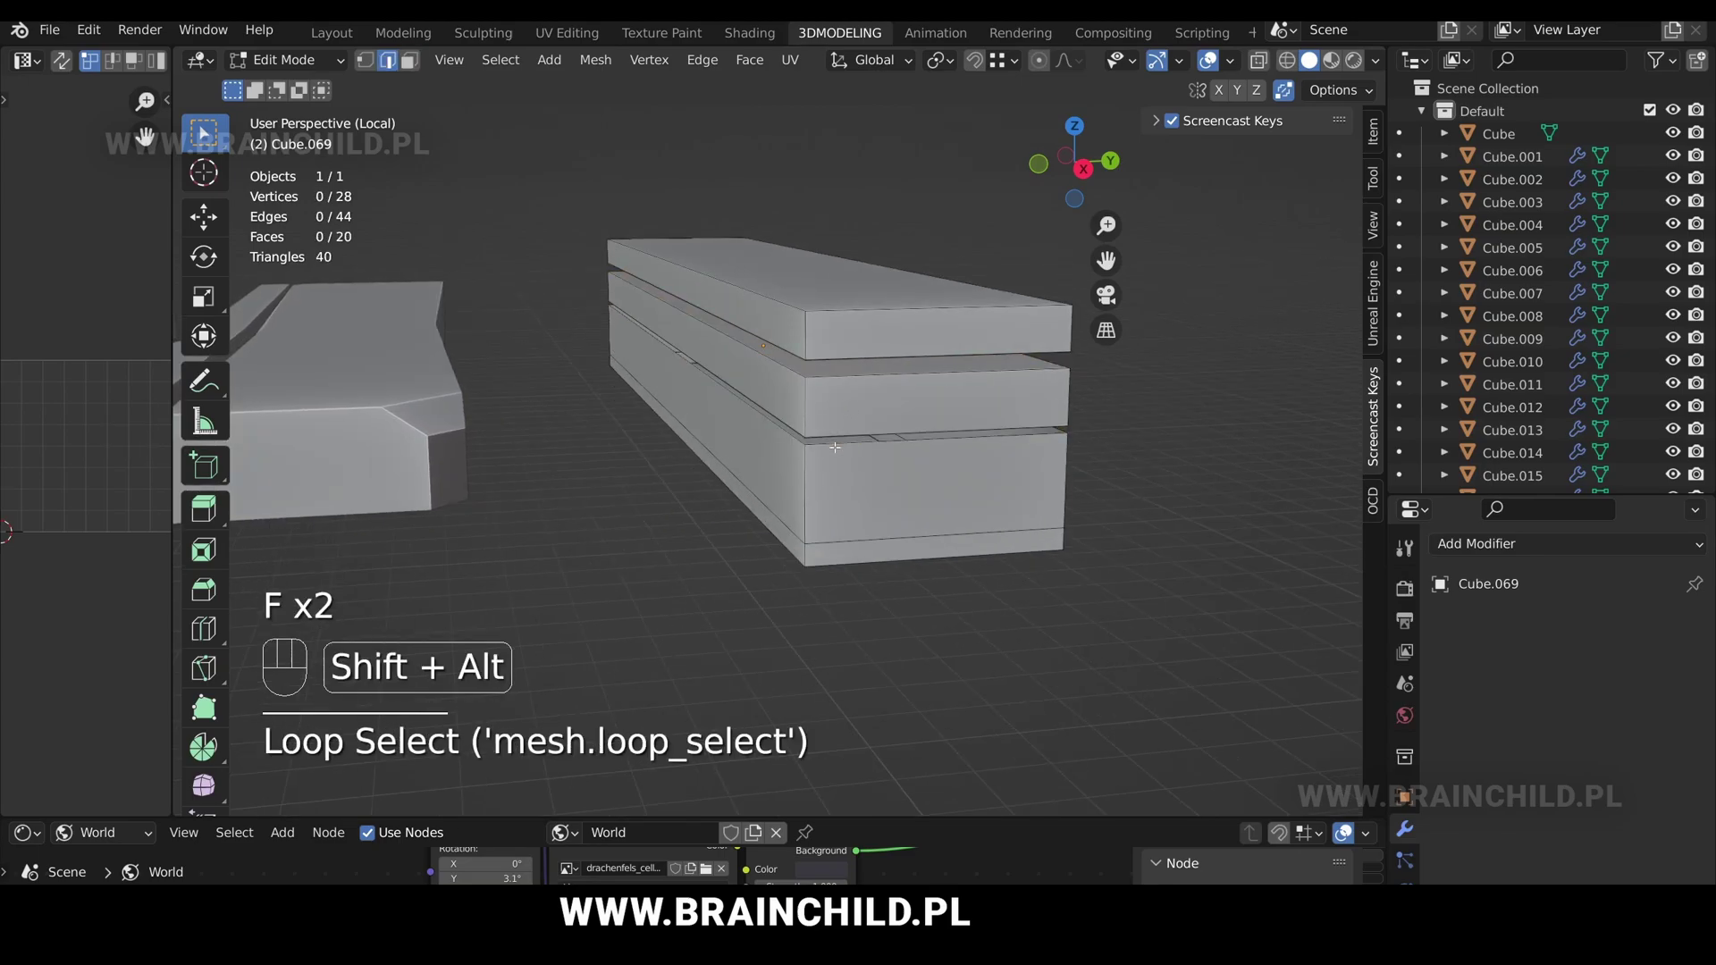
{"action": "left_click", "coordinate": [835, 447], "text": "alt+shift"}
{"action": "key", "text": "f"}
{"action": "left_click", "coordinate": [836, 438]}
{"action": "left_click", "coordinate": [837, 438], "text": "alt+shift"}
{"action": "left_click", "coordinate": [836, 438], "text": "alt+shift"}
{"action": "key", "text": "f"}
{"action": "mouse_move", "coordinate": [836, 438]}
{"action": "middle_mouse_down"}
{"action": "mouse_move", "coordinate": [827, 394]}
{"action": "mouse_move", "coordinate": [807, 393]}
{"action": "mouse_move", "coordinate": [851, 411]}
{"action": "middle_mouse_up"}
{"action": "key", "text": "Tab"}
Add a new cube at the layered beam and flatten it along the Z axis.
{"action": "key", "text": "shift+a"}
{"action": "mouse_move", "coordinate": [853, 411]}
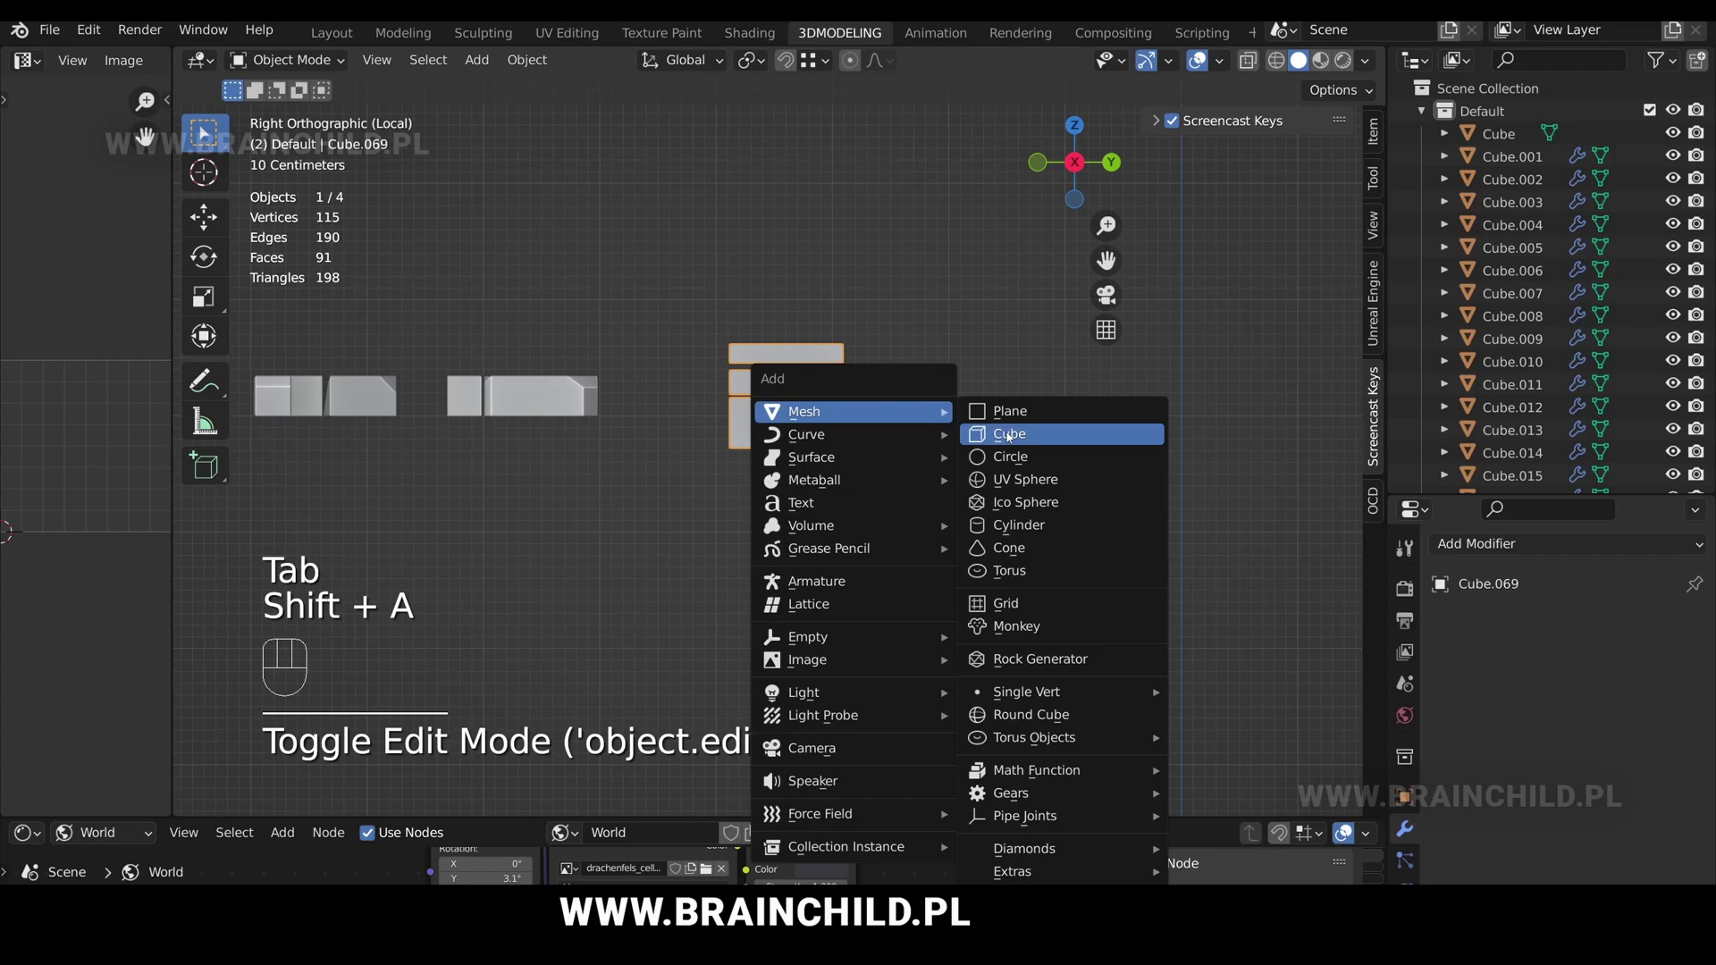
{"action": "left_click", "coordinate": [1008, 435]}
{"action": "key", "text": "g"}
{"action": "left_click", "coordinate": [899, 420]}
{"action": "key", "text": "s"}
{"action": "key", "text": "z"}
{"action": "scroll", "coordinate": [894, 425], "scroll_direction": "up", "scroll_amount": 2}
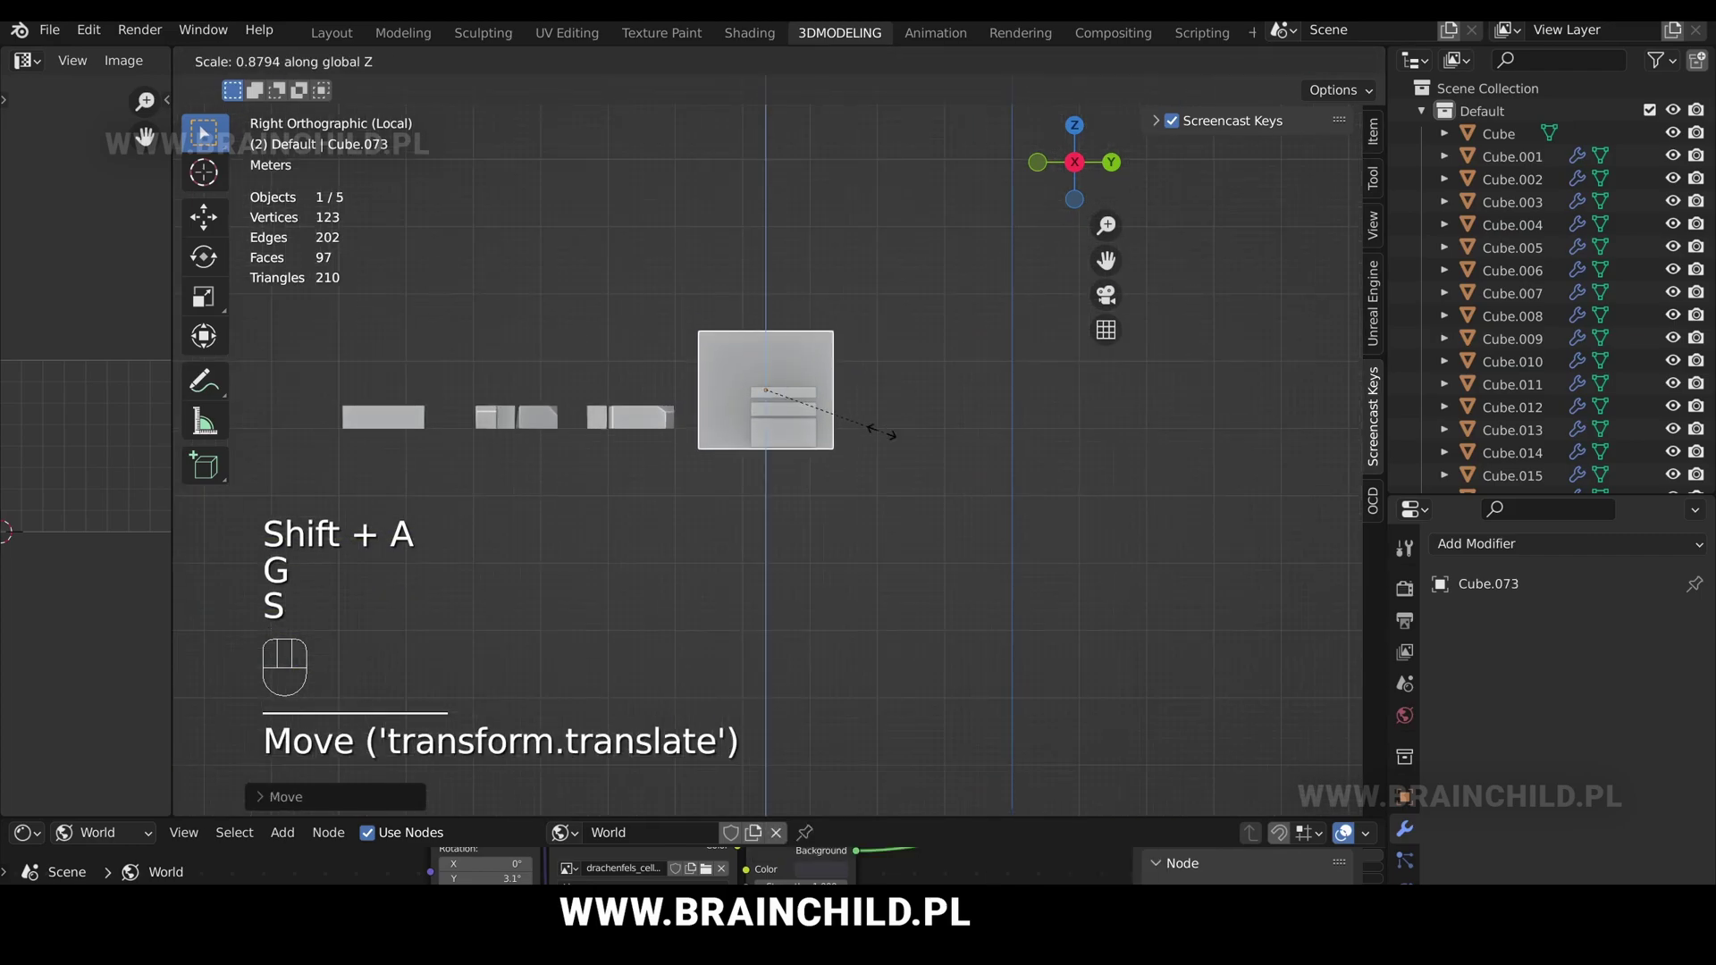
{"action": "left_click", "coordinate": [879, 437]}
Scale the flattened cube to about half its size and position it over the beam's lowest layer.
{"action": "key", "text": "g"}
{"action": "left_click", "coordinate": [867, 456]}
{"action": "key", "text": "s"}
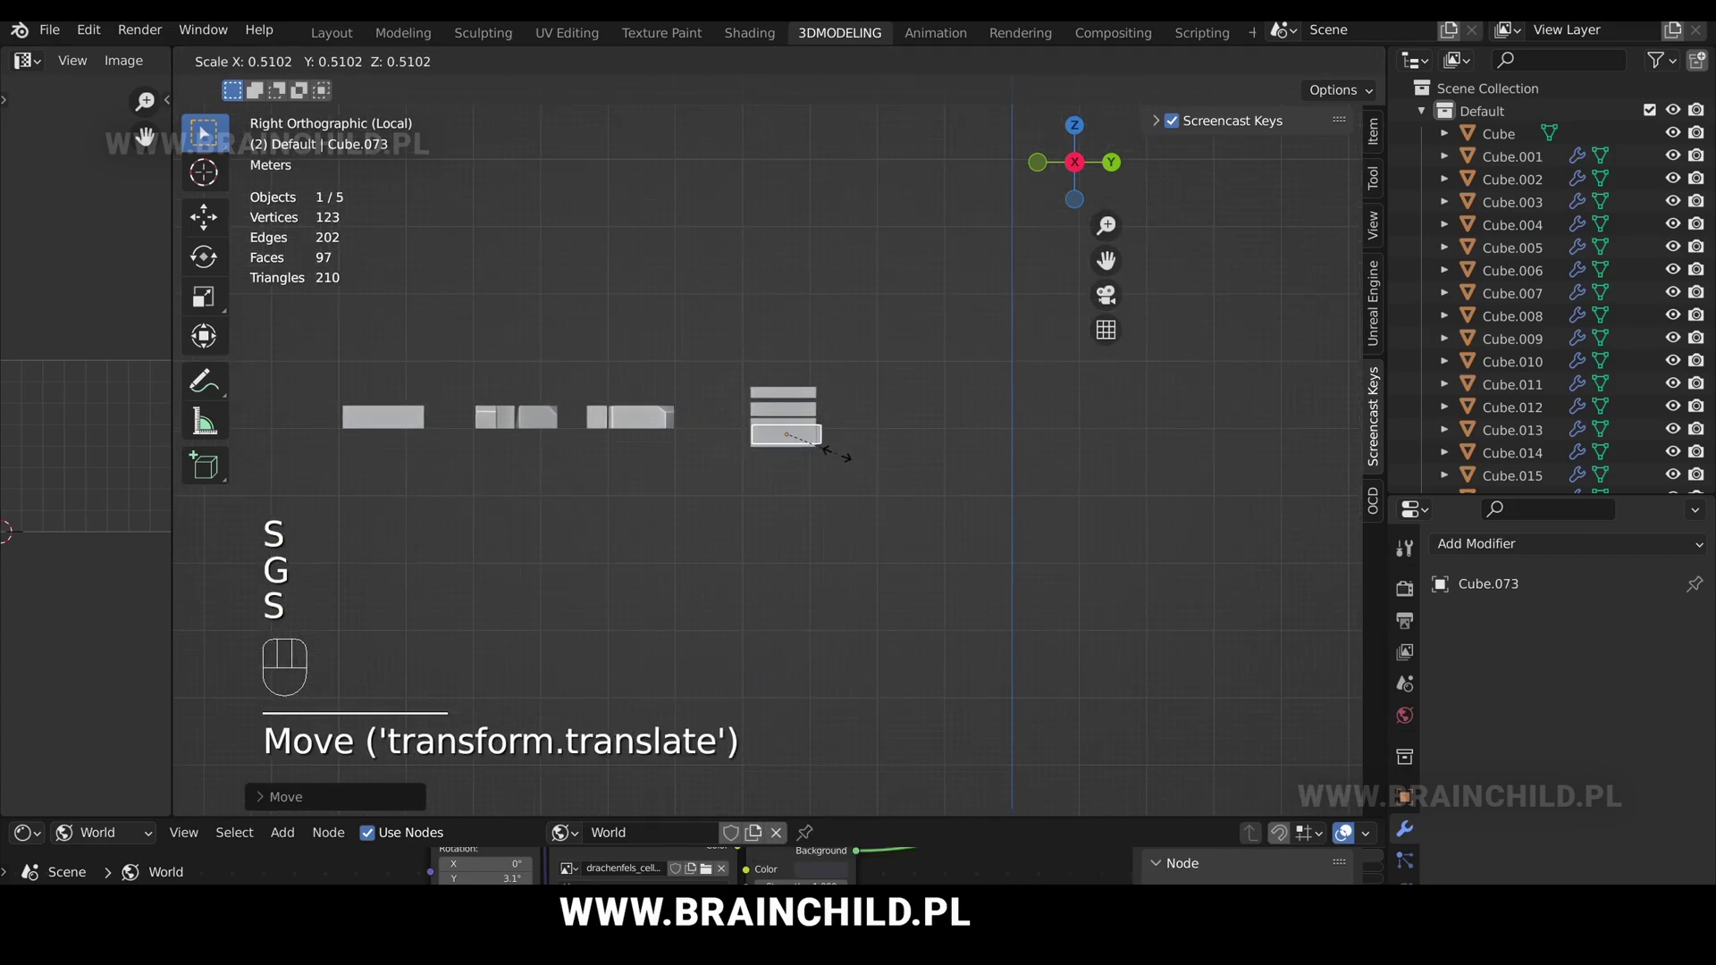
{"action": "left_click", "coordinate": [837, 454]}
{"action": "key", "text": "g"}
{"action": "left_click", "coordinate": [833, 451]}
{"action": "key", "text": "g"}
{"action": "left_click", "coordinate": [832, 450]}
{"action": "middle_click_drag", "start_coordinate": [833, 450], "coordinate": [729, 468], "text": "alt"}
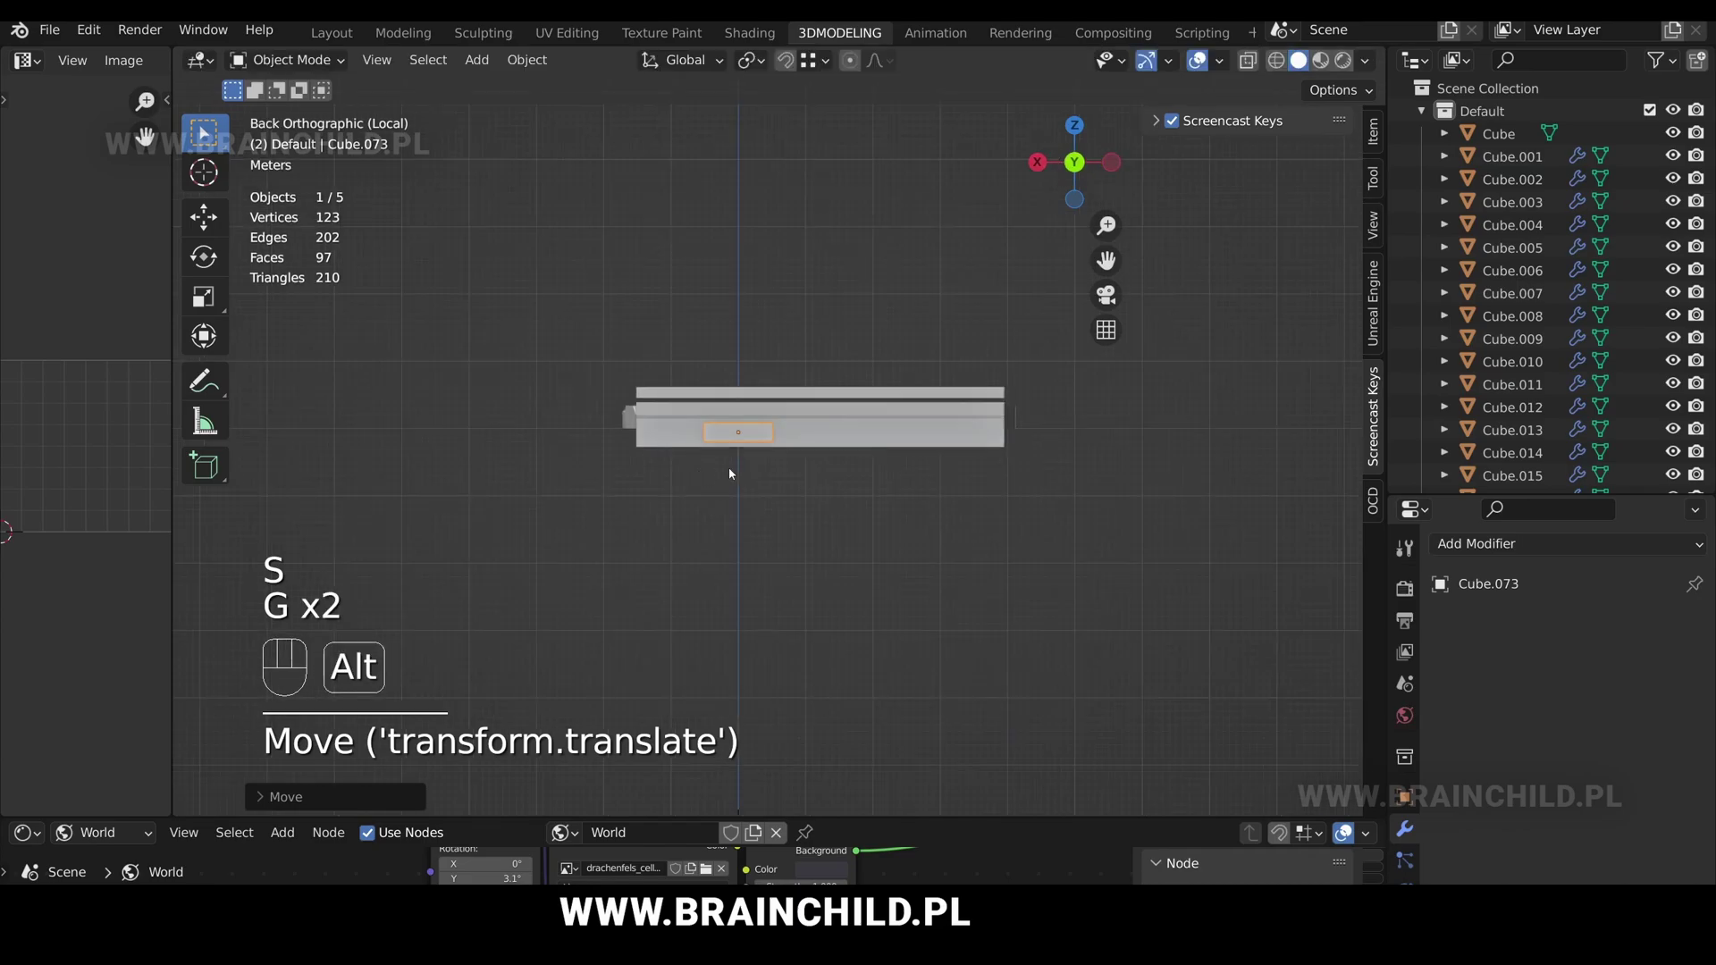
Stretch the flattened cutter cube along X past both ends of the layered beam and centre it over the beam.
{"action": "key", "text": "s"}
{"action": "key", "text": "x"}
{"action": "left_click", "coordinate": [1398, 485]}
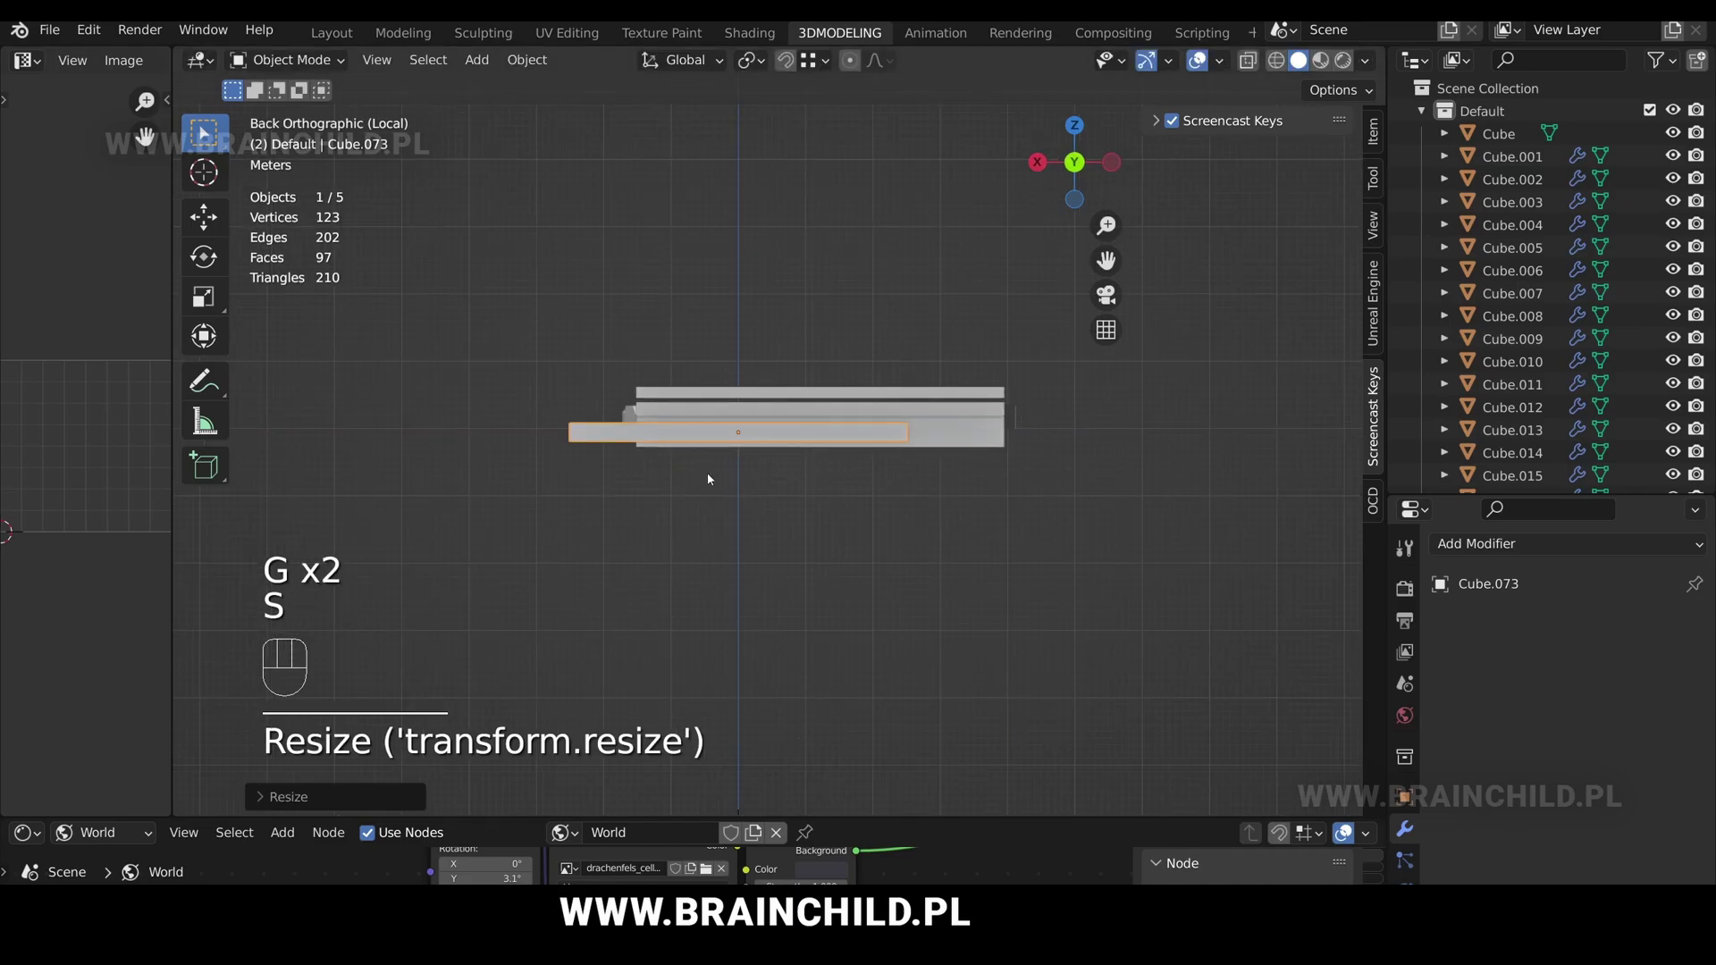
{"action": "key", "text": "s"}
{"action": "key", "text": "x"}
{"action": "key", "text": "s"}
{"action": "key", "text": "g"}
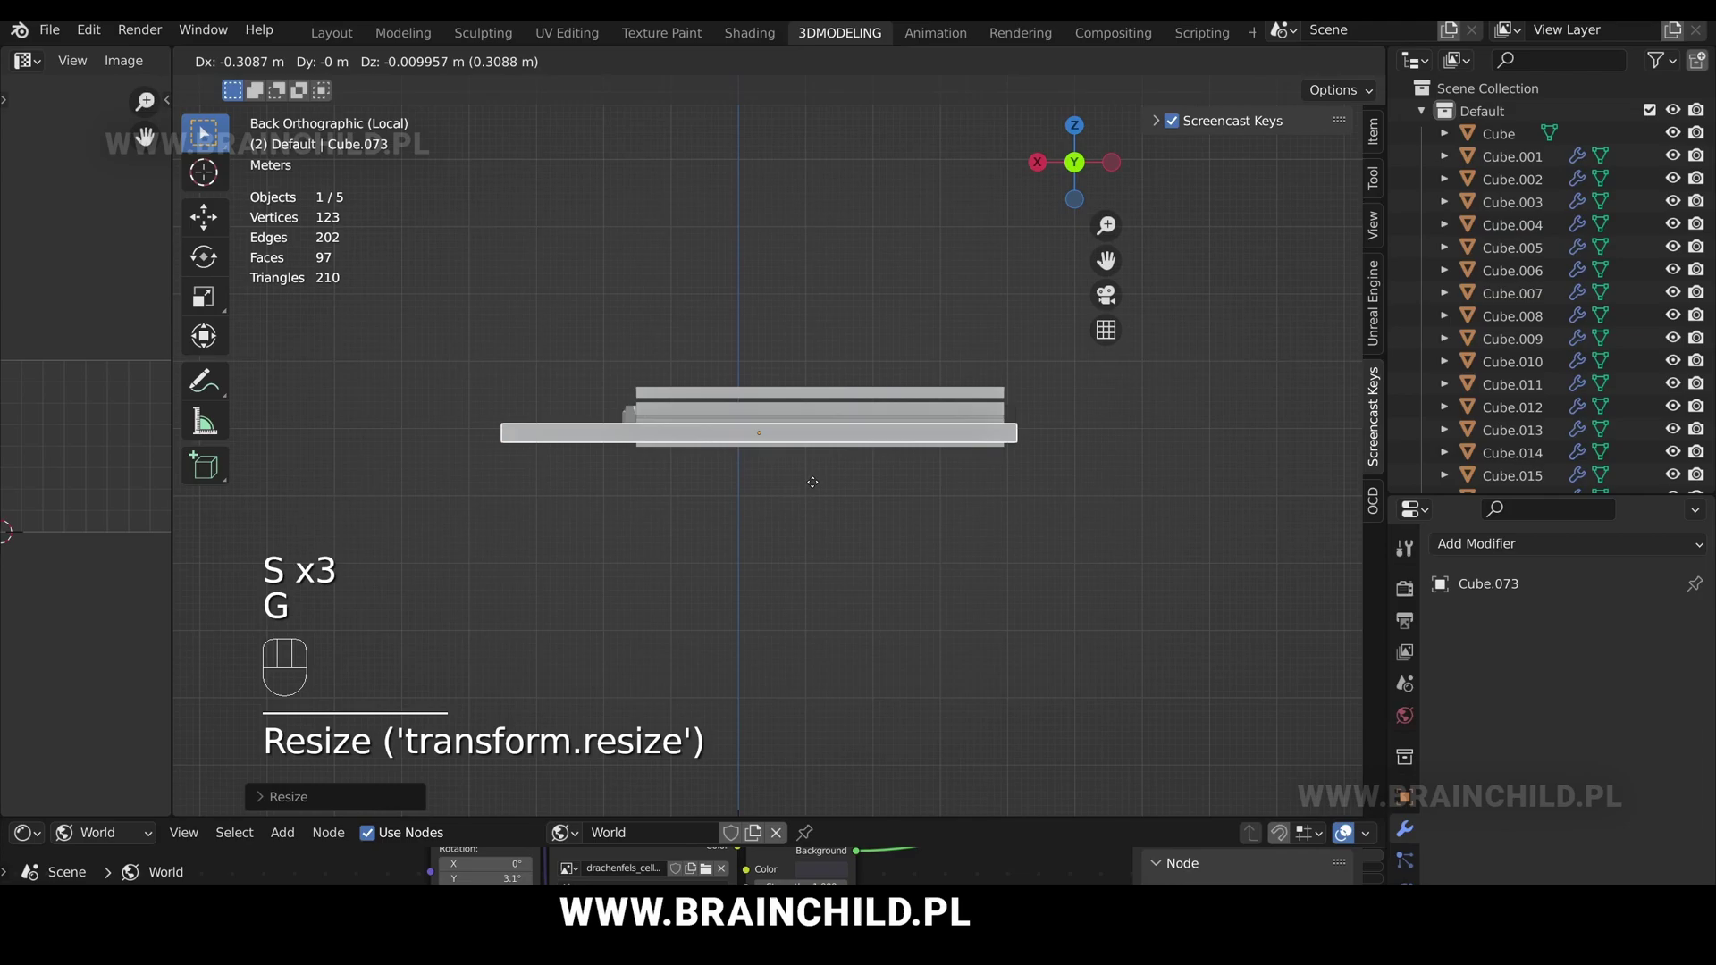
{"action": "left_click", "coordinate": [849, 479]}
Flatten the cutter cube along Z into a thin slab.
{"action": "key", "text": "s"}
{"action": "key", "text": "z"}
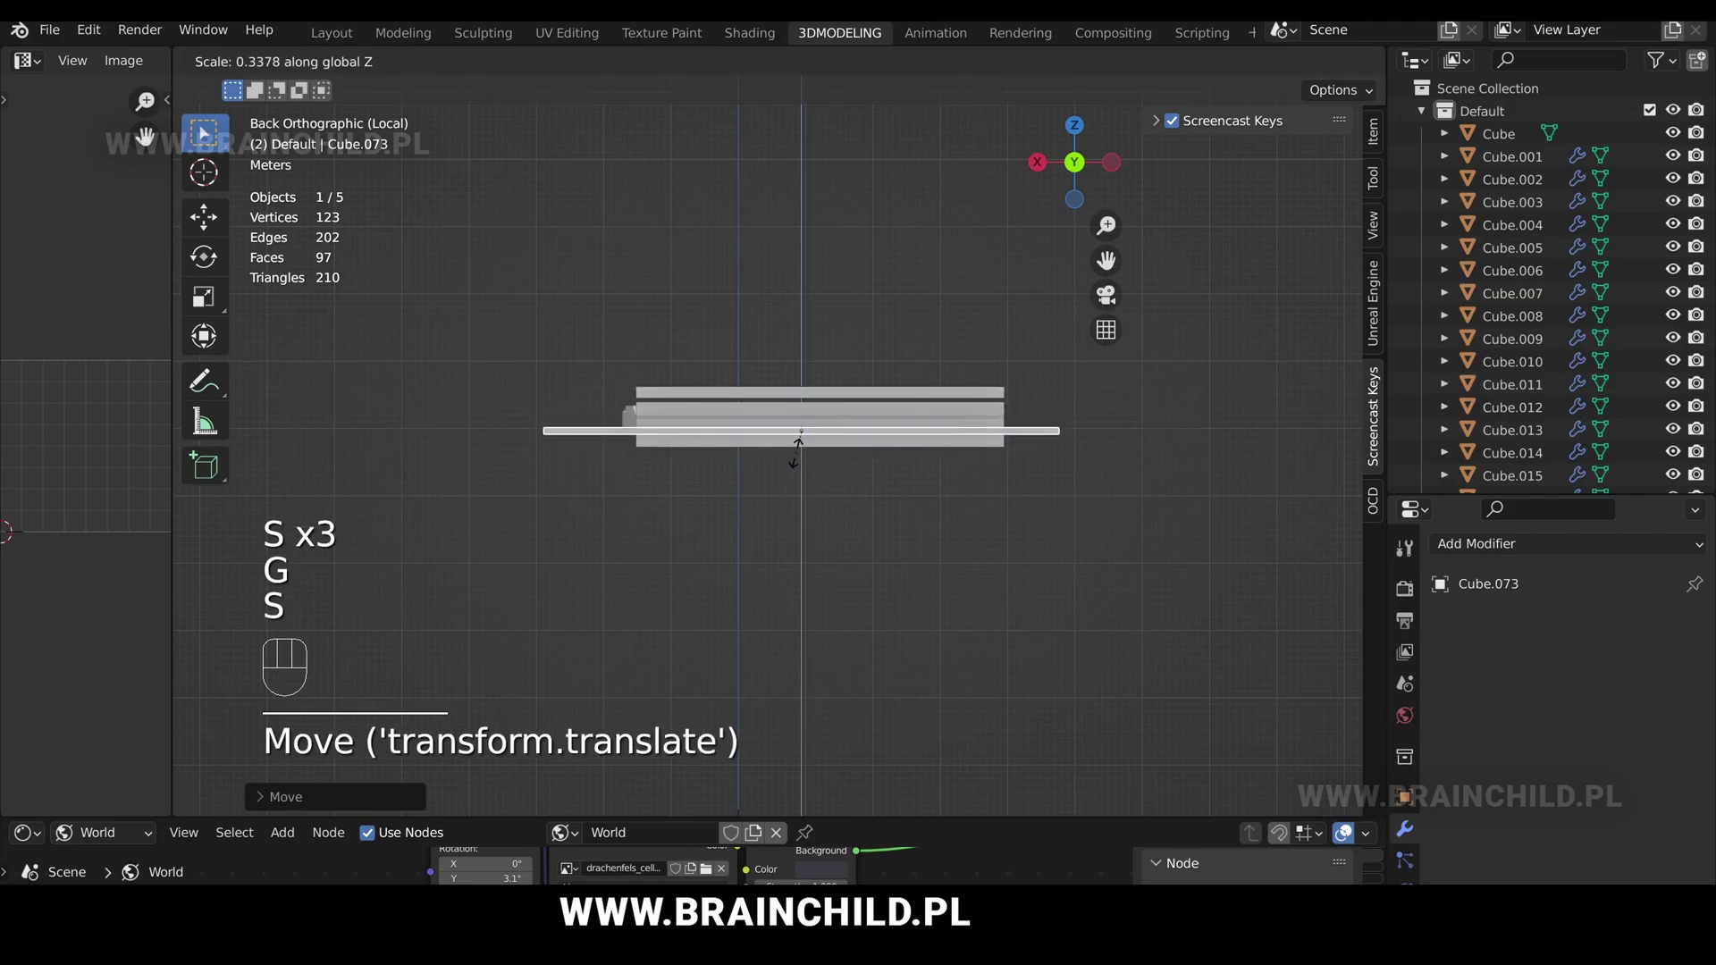
{"action": "left_click", "coordinate": [816, 464]}
{"action": "key", "text": "s"}
{"action": "key", "text": "z"}
{"action": "left_click", "coordinate": [811, 450]}
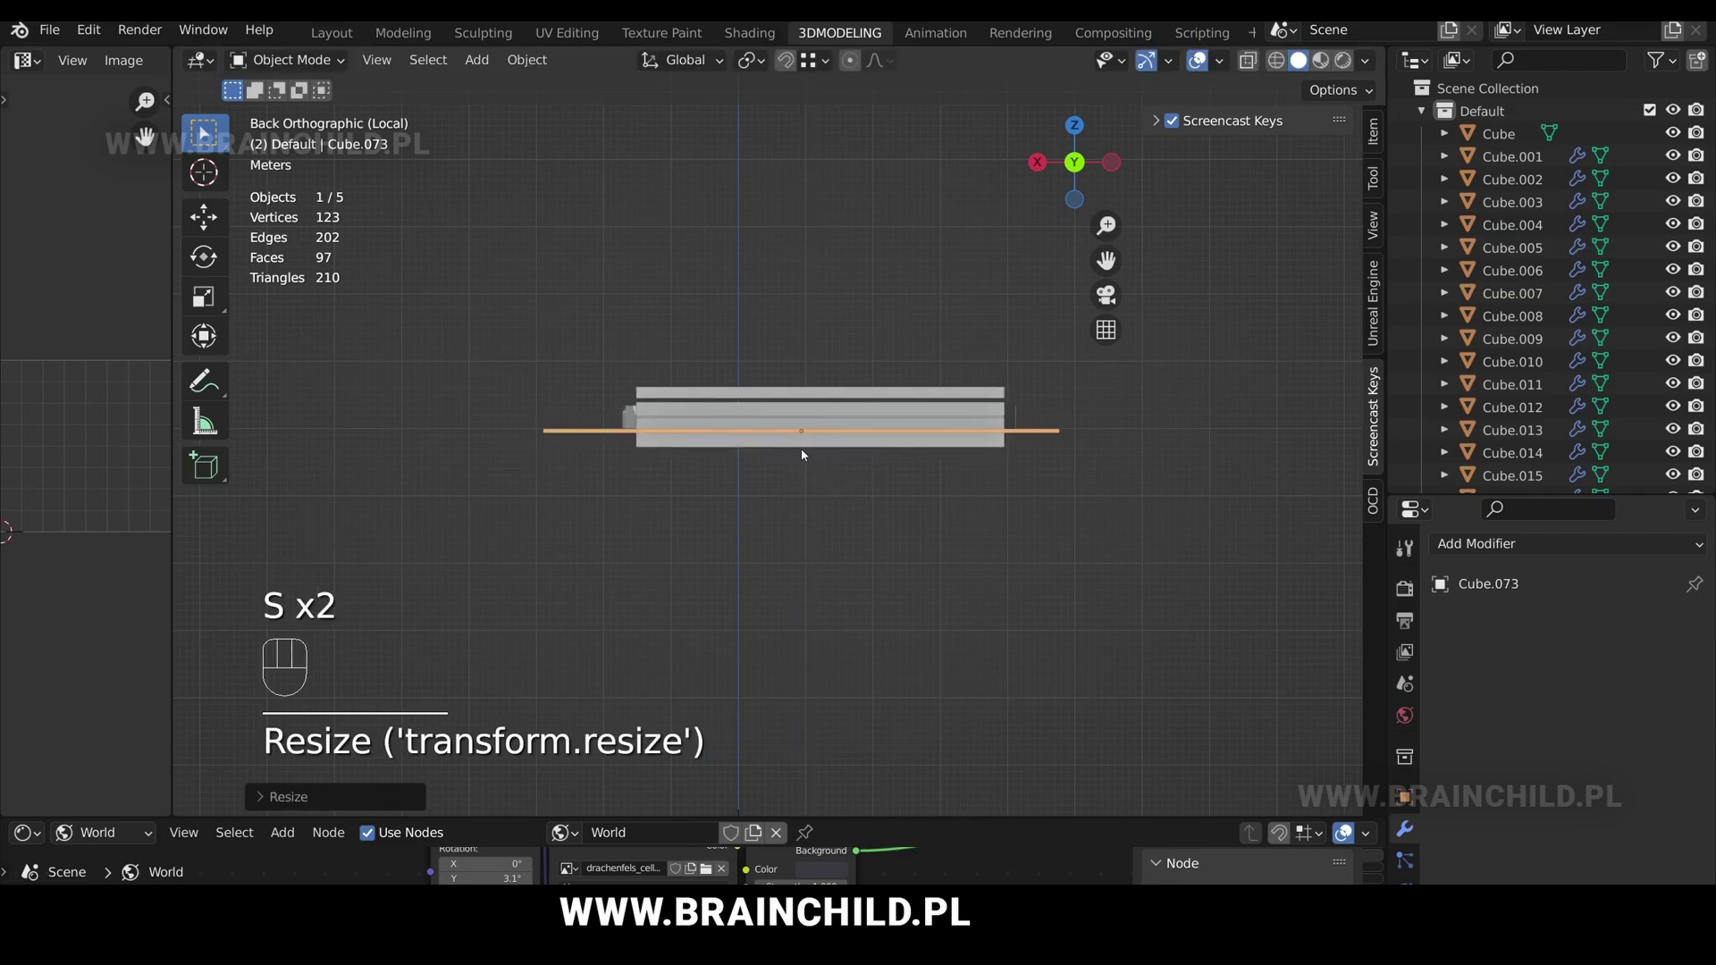
Lower the thin slab about 0.06 m from the side view so it crosses the beam's lowest layer.
{"action": "middle_click_drag", "start_coordinate": [802, 451], "coordinate": [922, 454], "text": "alt"}
{"action": "scroll", "coordinate": [910, 449], "scroll_direction": "up", "scroll_amount": 3}
{"action": "key", "text": "g"}
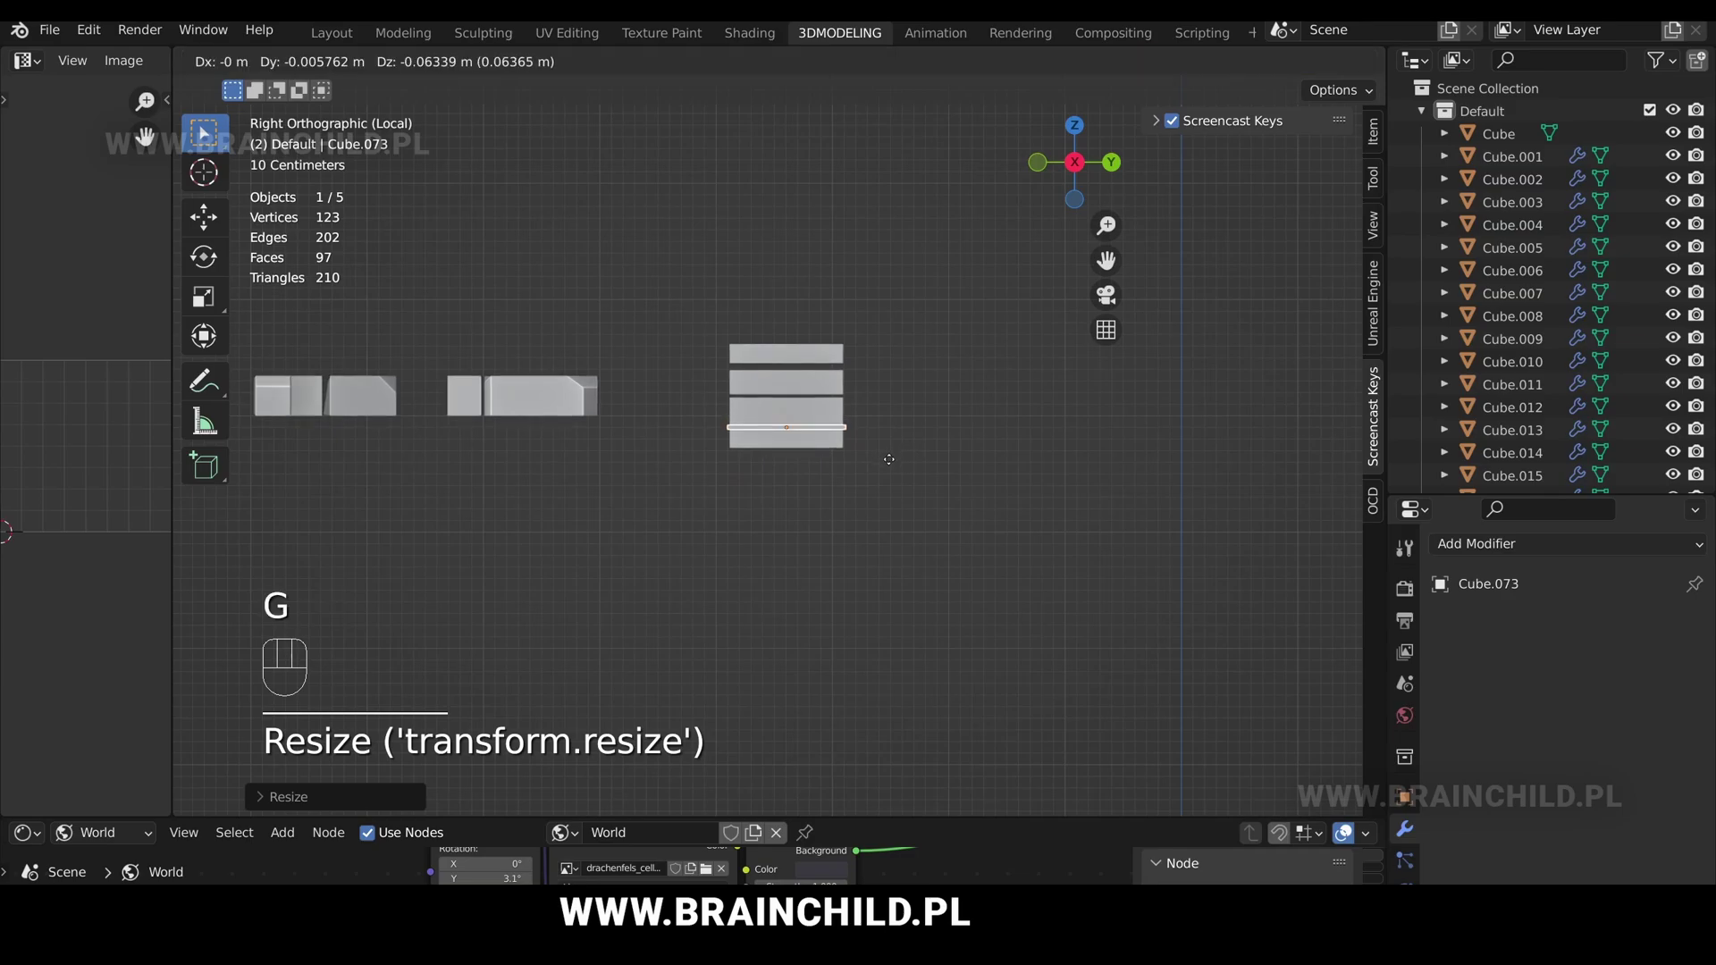
{"action": "left_click", "coordinate": [887, 461]}
{"action": "mouse_move", "coordinate": [888, 461]}
{"action": "middle_mouse_down"}
{"action": "mouse_move", "coordinate": [792, 508]}
{"action": "mouse_move", "coordinate": [797, 473]}
{"action": "mouse_move", "coordinate": [887, 459]}
{"action": "mouse_move", "coordinate": [827, 457]}
{"action": "mouse_move", "coordinate": [849, 445]}
{"action": "mouse_move", "coordinate": [876, 461]}
{"action": "middle_mouse_up"}
Cut the slab out of the layered beam with a Boolean Difference modifier using the Fast solver, and apply it.
{"action": "left_click", "coordinate": [852, 444]}
{"action": "left_click", "coordinate": [1480, 545]}
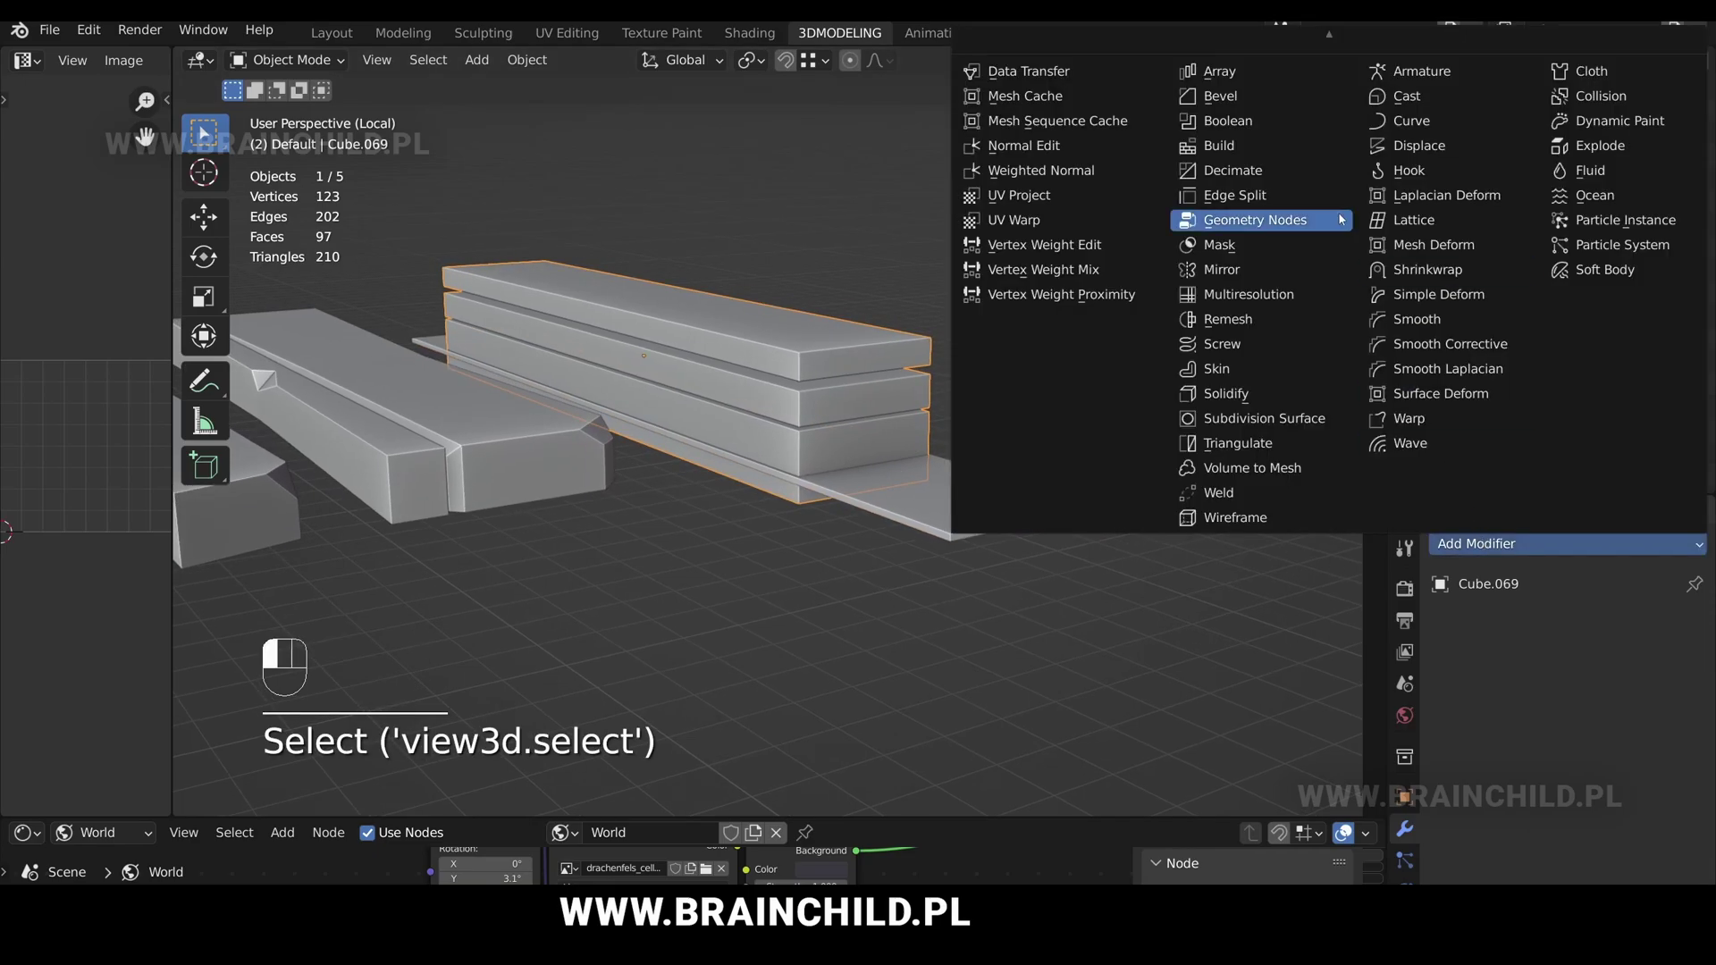
{"action": "left_click", "coordinate": [1228, 124]}
{"action": "scroll", "coordinate": [1026, 478], "scroll_direction": "up", "scroll_amount": 3}
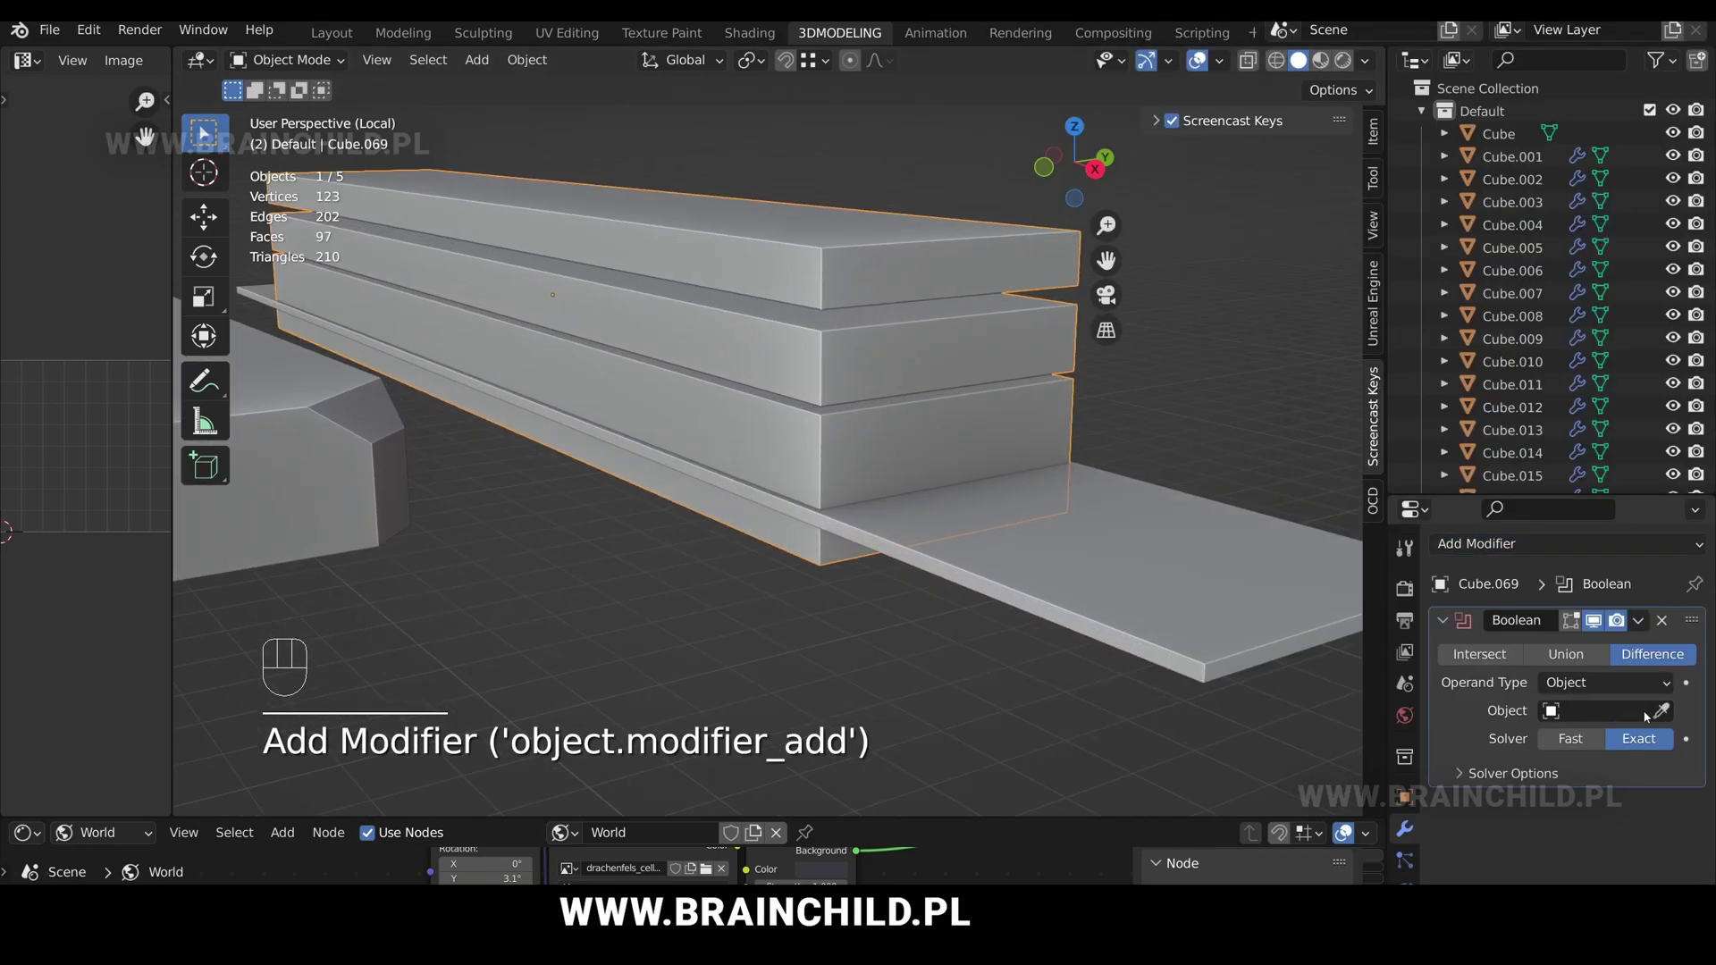
{"action": "left_click", "coordinate": [1204, 575]}
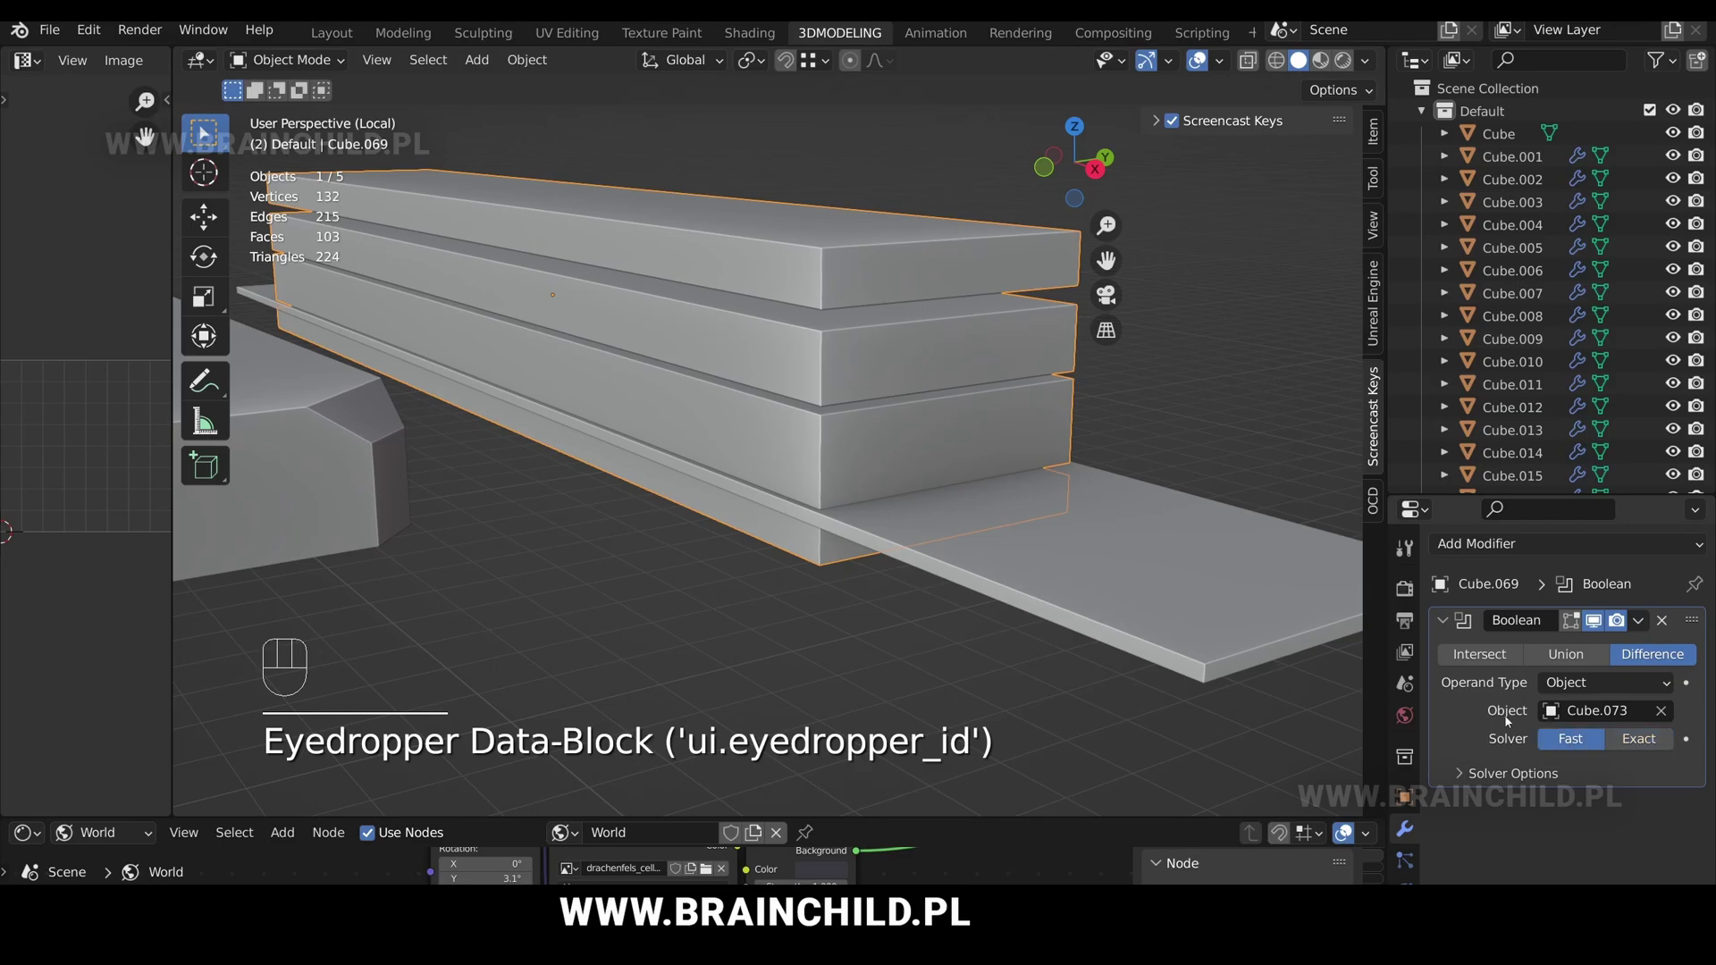
{"action": "left_click", "coordinate": [1203, 585]}
{"action": "left_click", "coordinate": [1090, 484]}
{"action": "key", "text": "ctrl+a"}
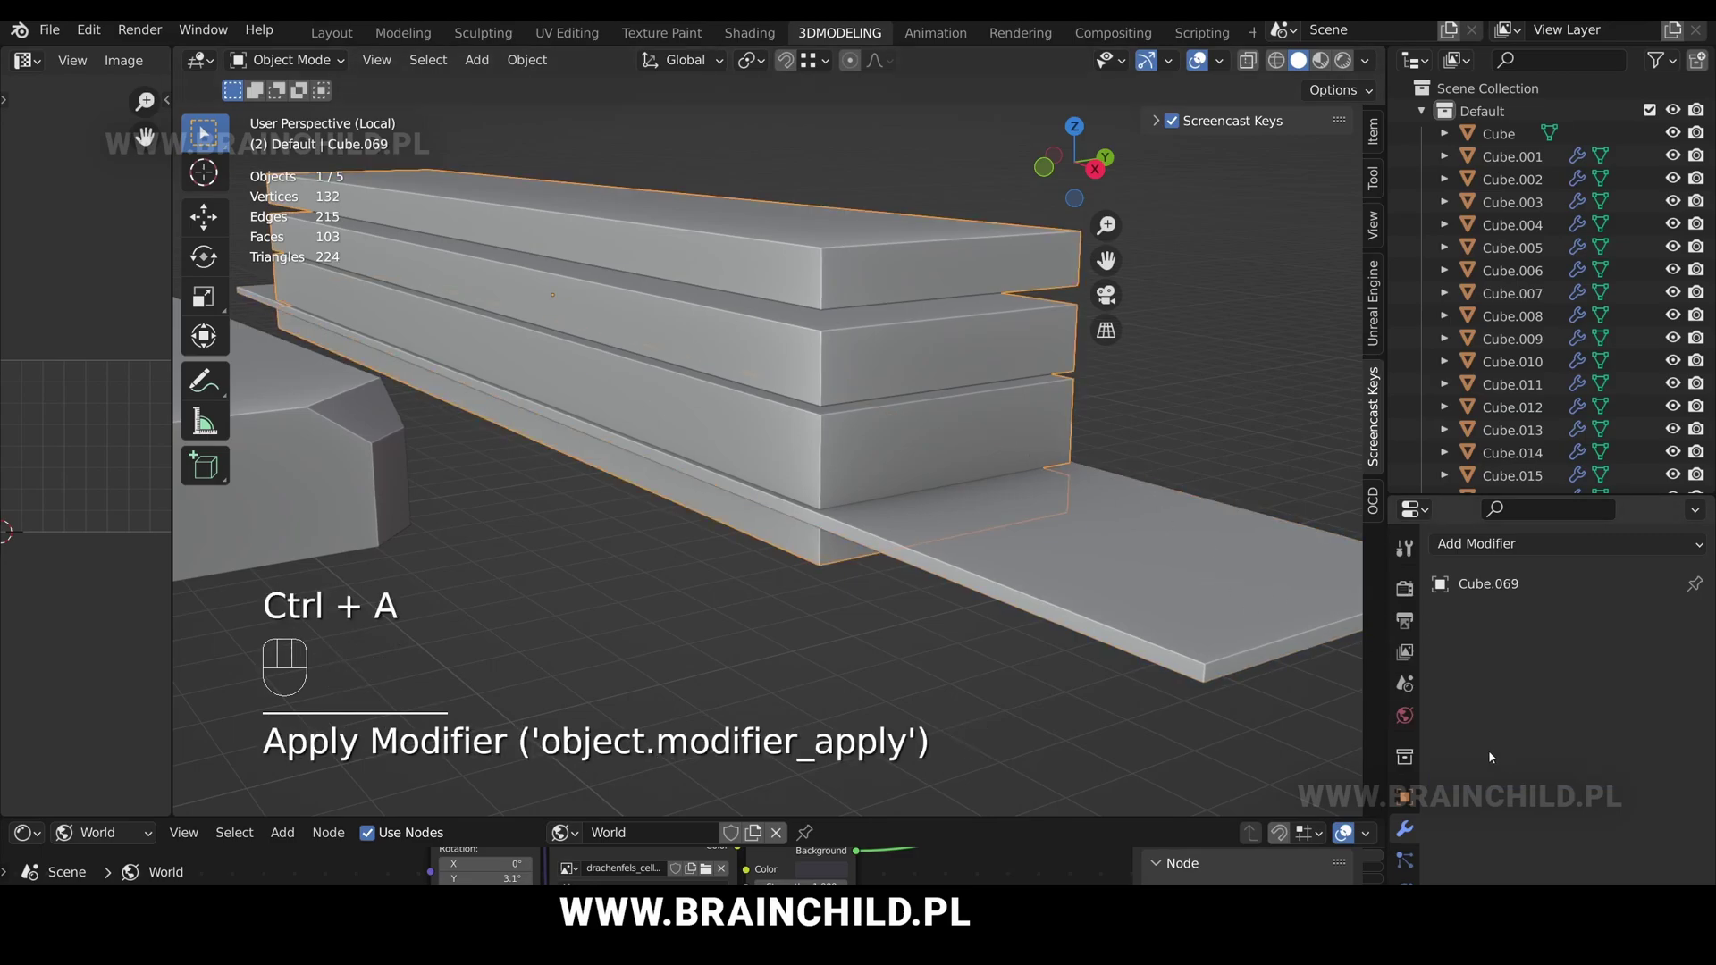
Delete the cutter slab from the layered beam.
{"action": "left_click", "coordinate": [1076, 530]}
{"action": "key", "text": "Delete"}
{"action": "scroll", "coordinate": [1042, 467], "scroll_direction": "down", "scroll_amount": 8}
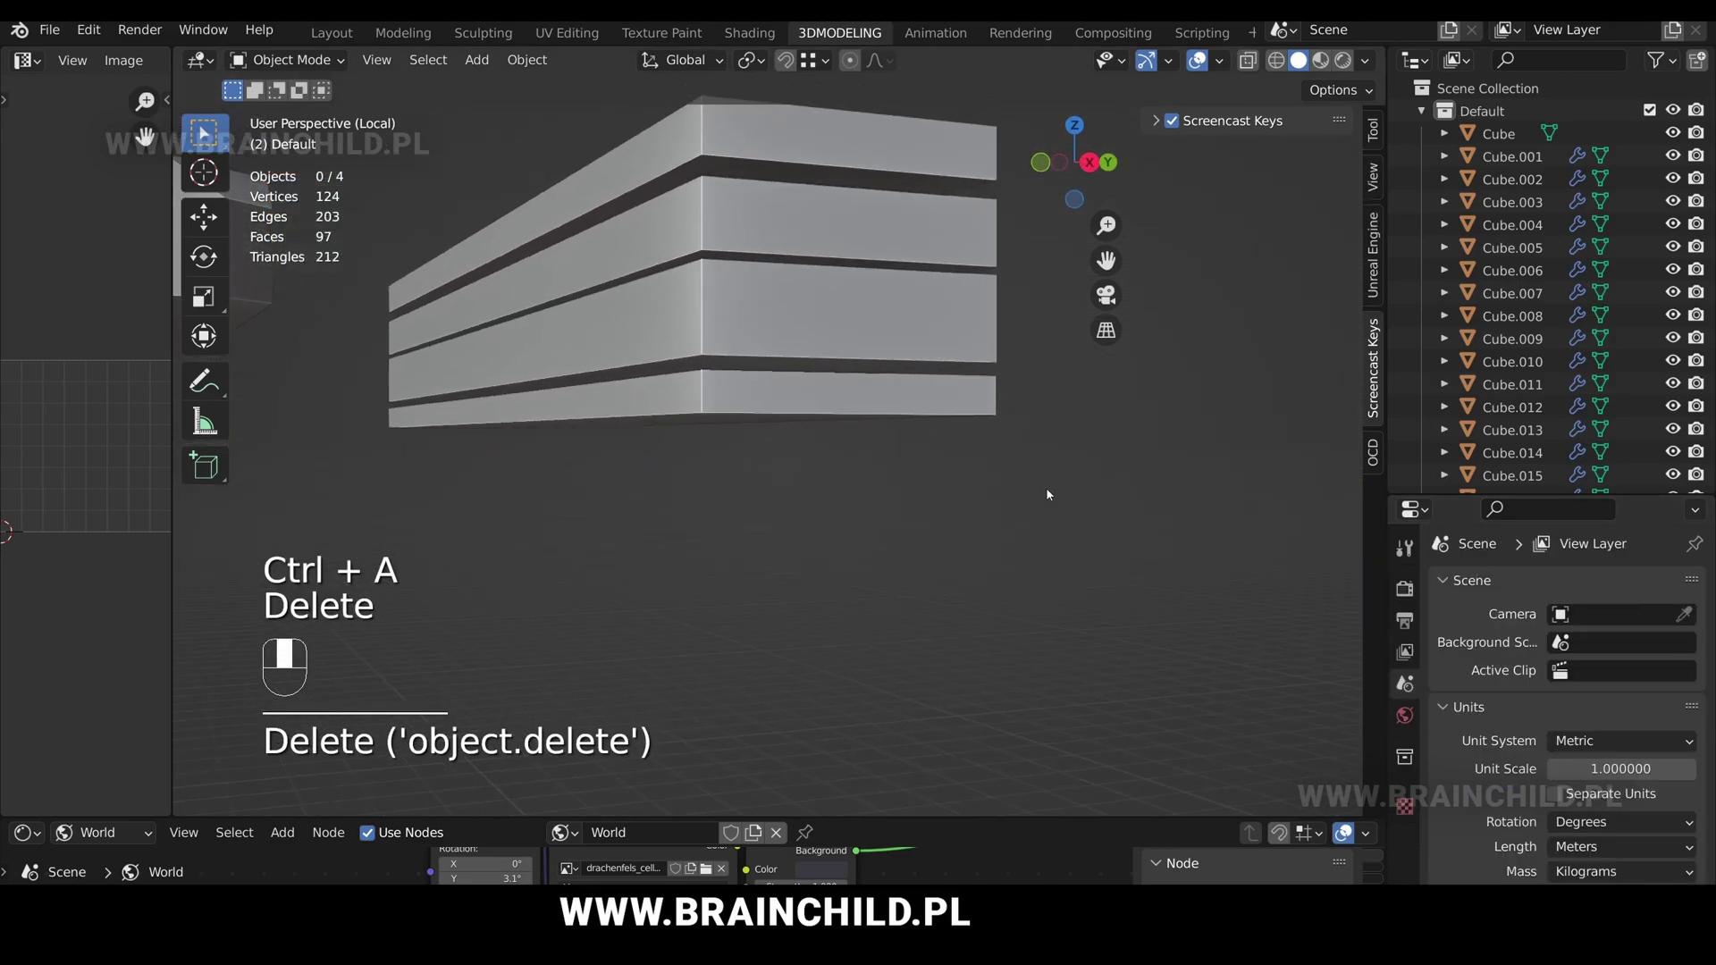
Turn on the Face Orientation overlay and examine the beams for flipped normals.
{"action": "left_click", "coordinate": [1219, 60]}
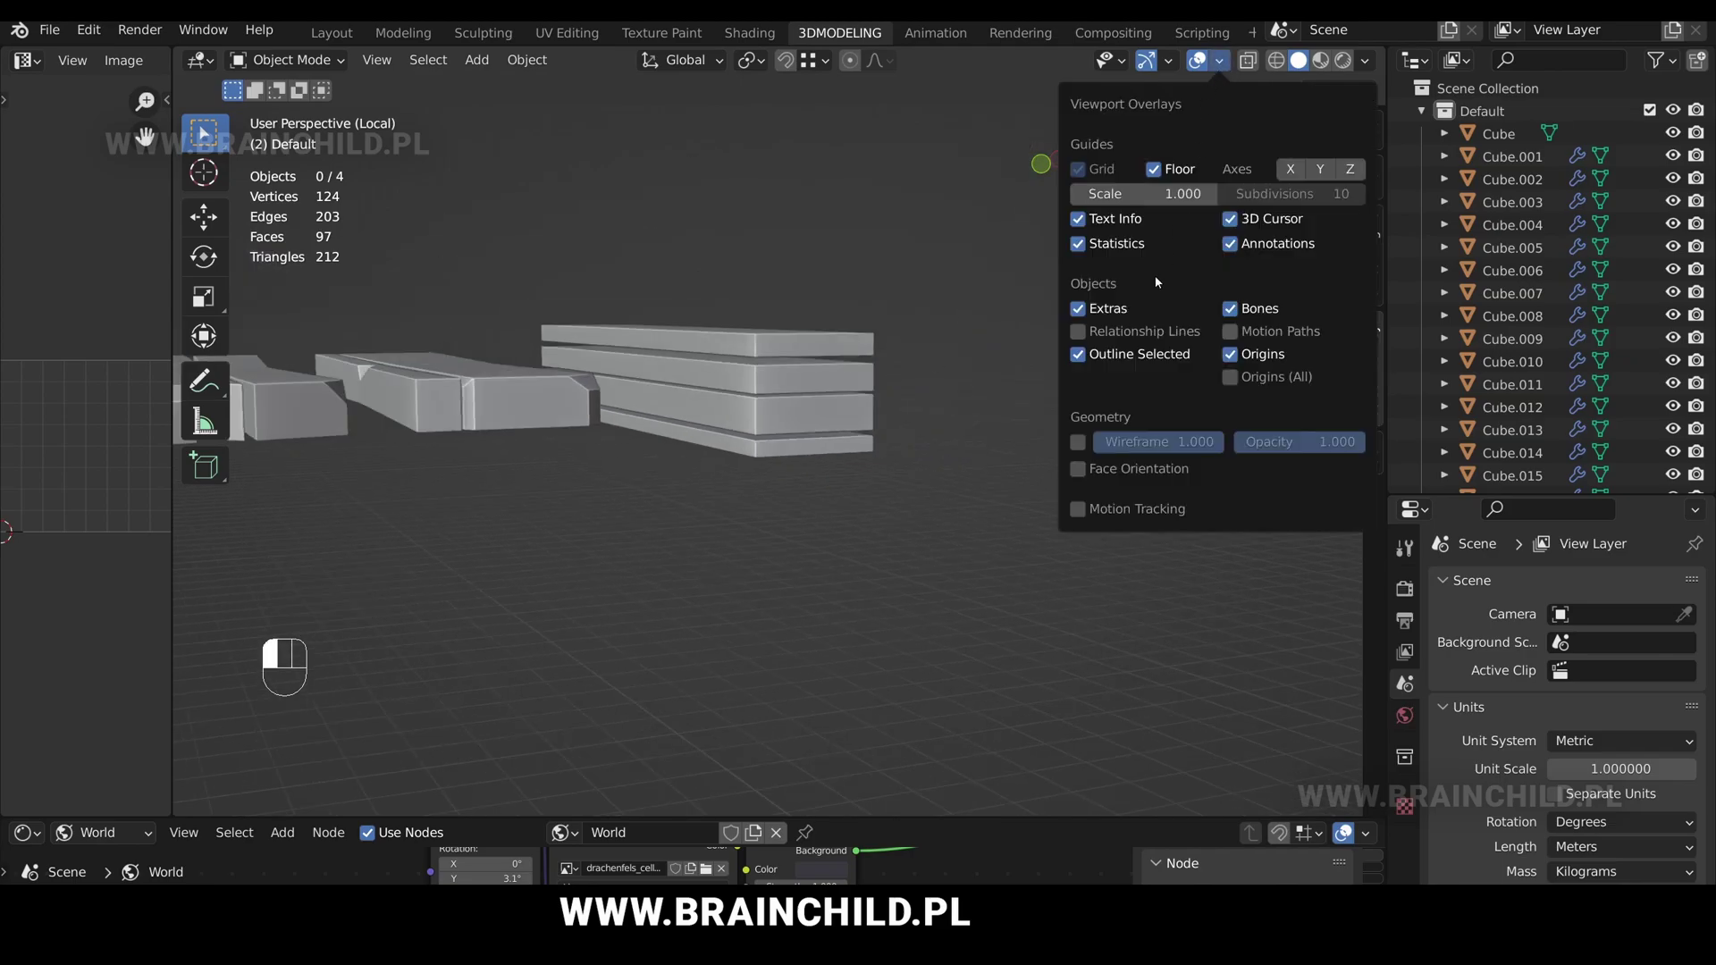
{"action": "left_click", "coordinate": [1221, 60]}
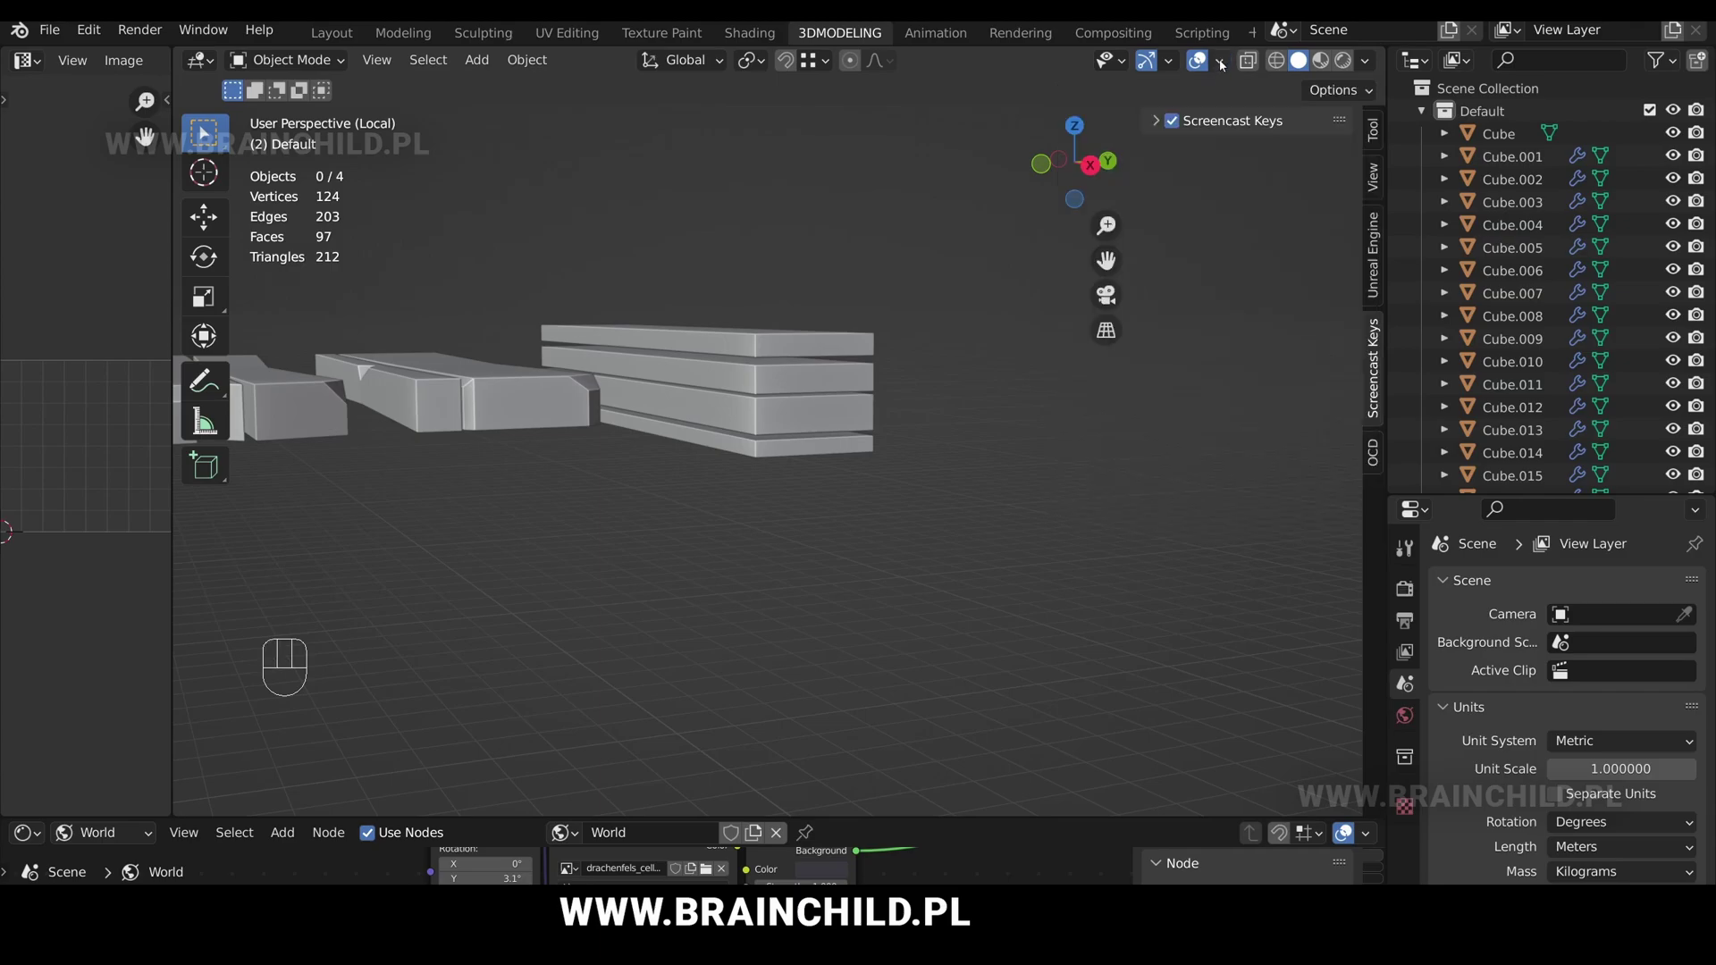
{"action": "left_click", "coordinate": [1220, 61]}
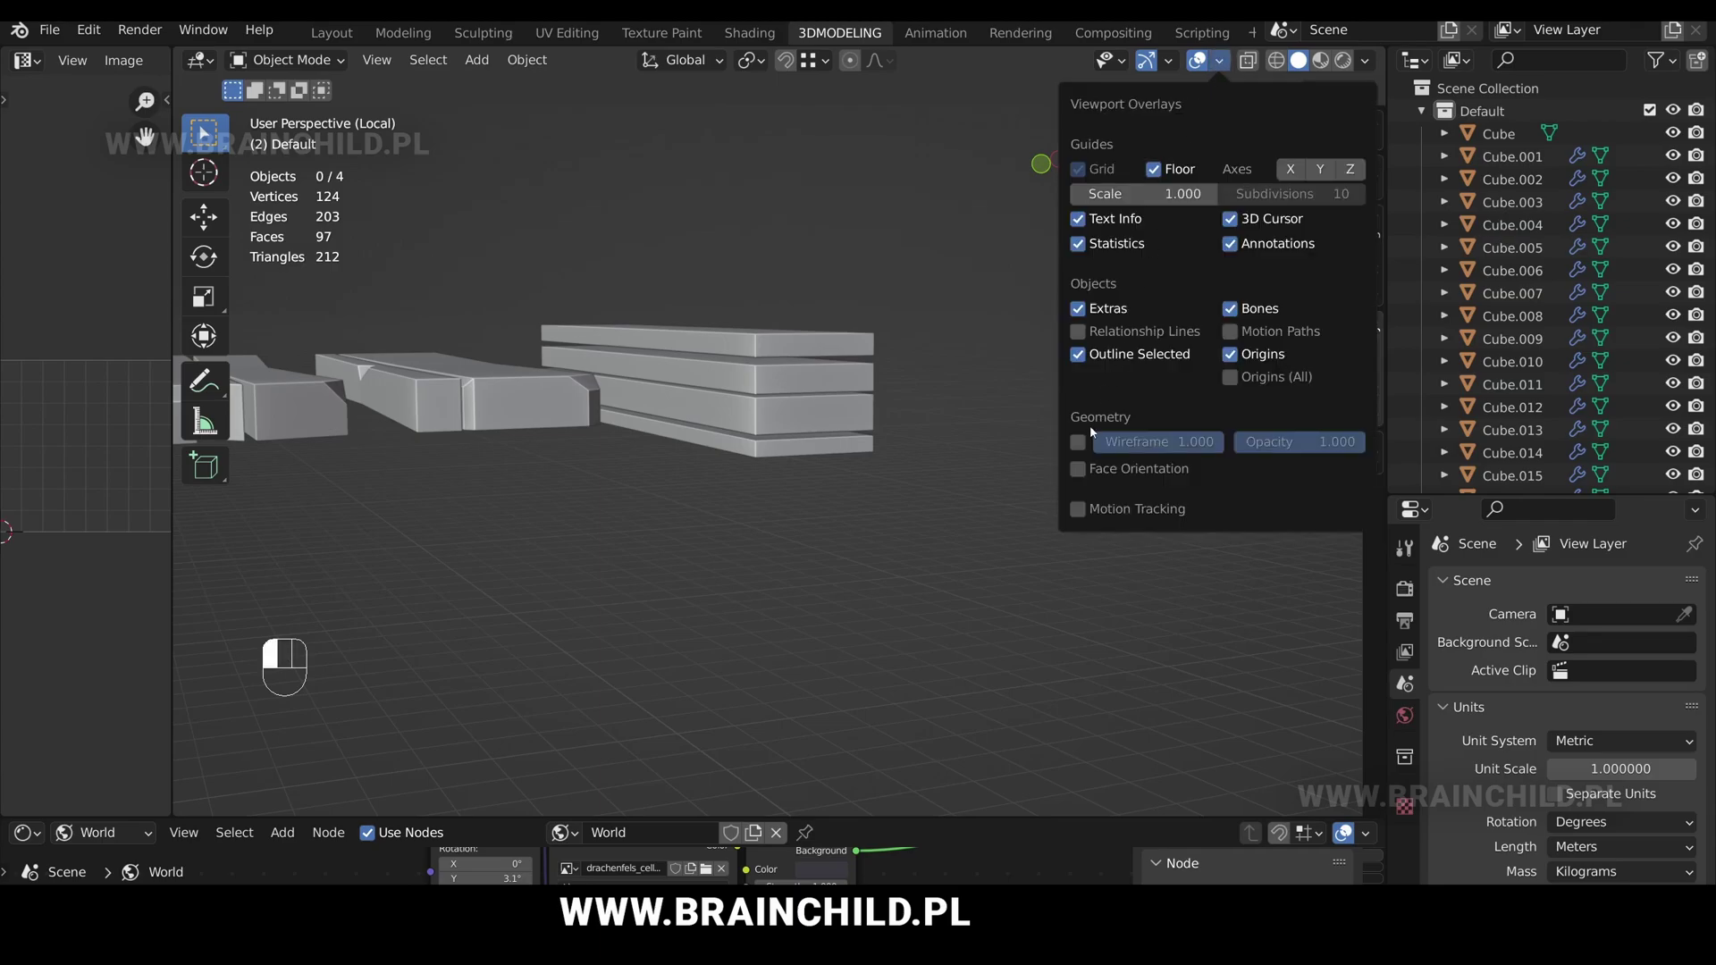
{"action": "left_click", "coordinate": [1077, 470]}
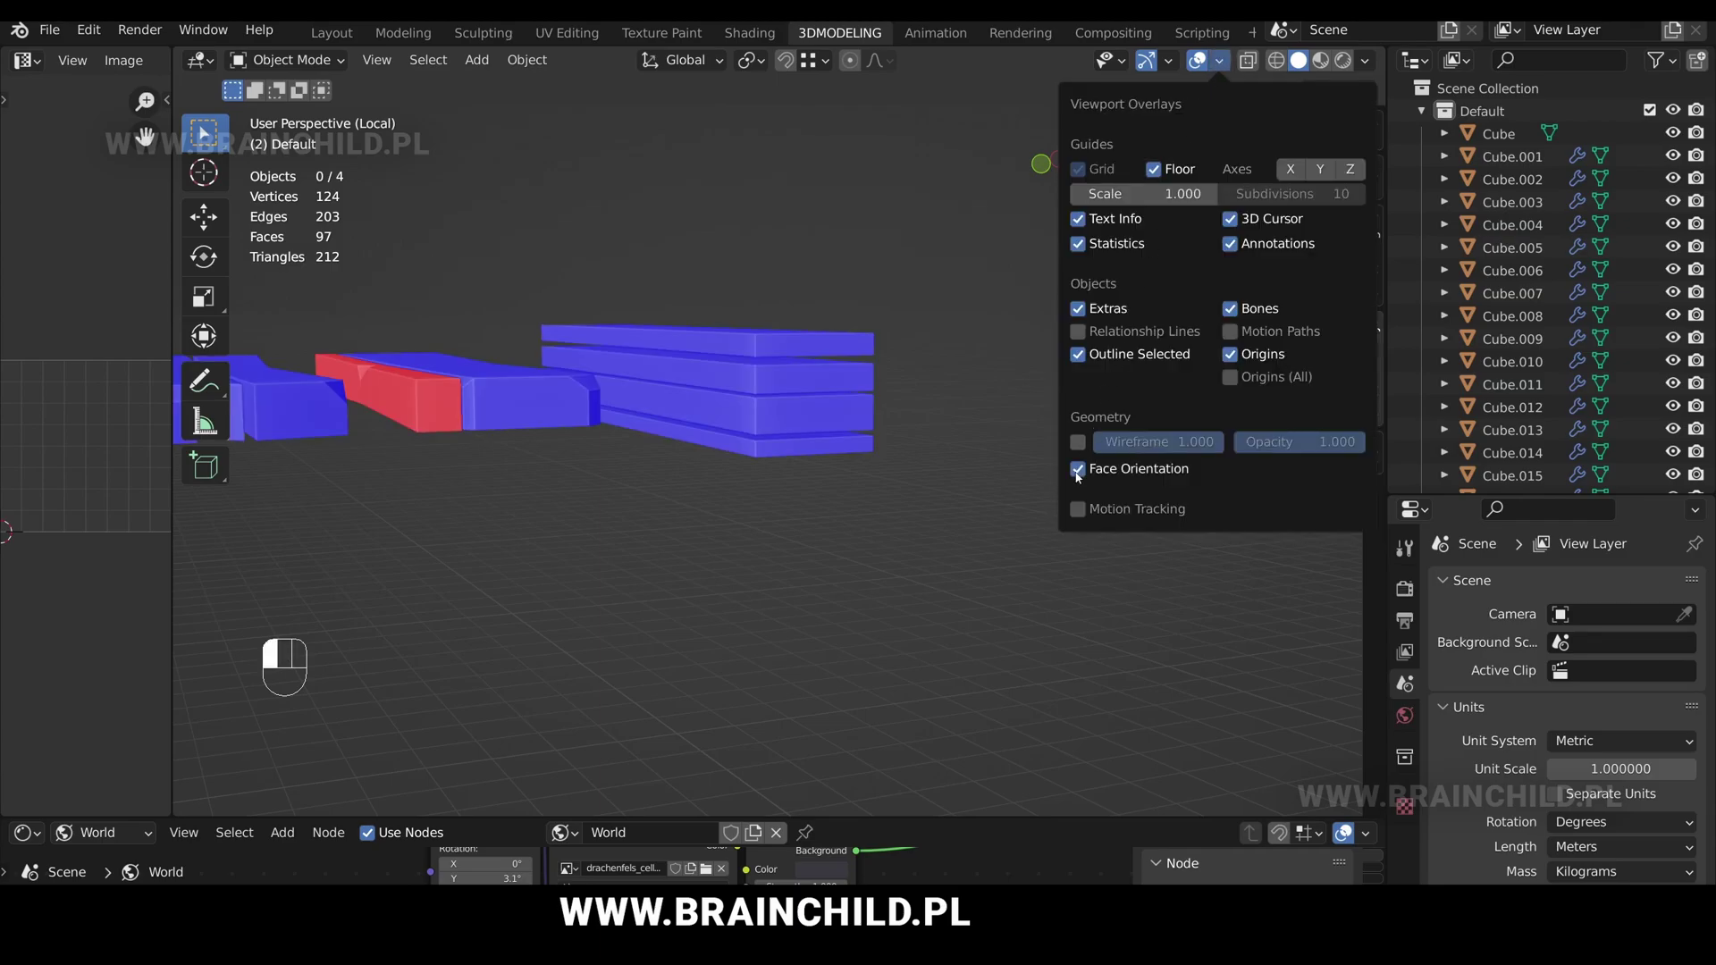
{"action": "middle_click_drag", "start_coordinate": [694, 489], "coordinate": [714, 509]}
{"action": "middle_click_drag", "start_coordinate": [715, 510], "coordinate": [1072, 509], "text": "shift"}
{"action": "middle_click_drag", "start_coordinate": [921, 492], "coordinate": [974, 463]}
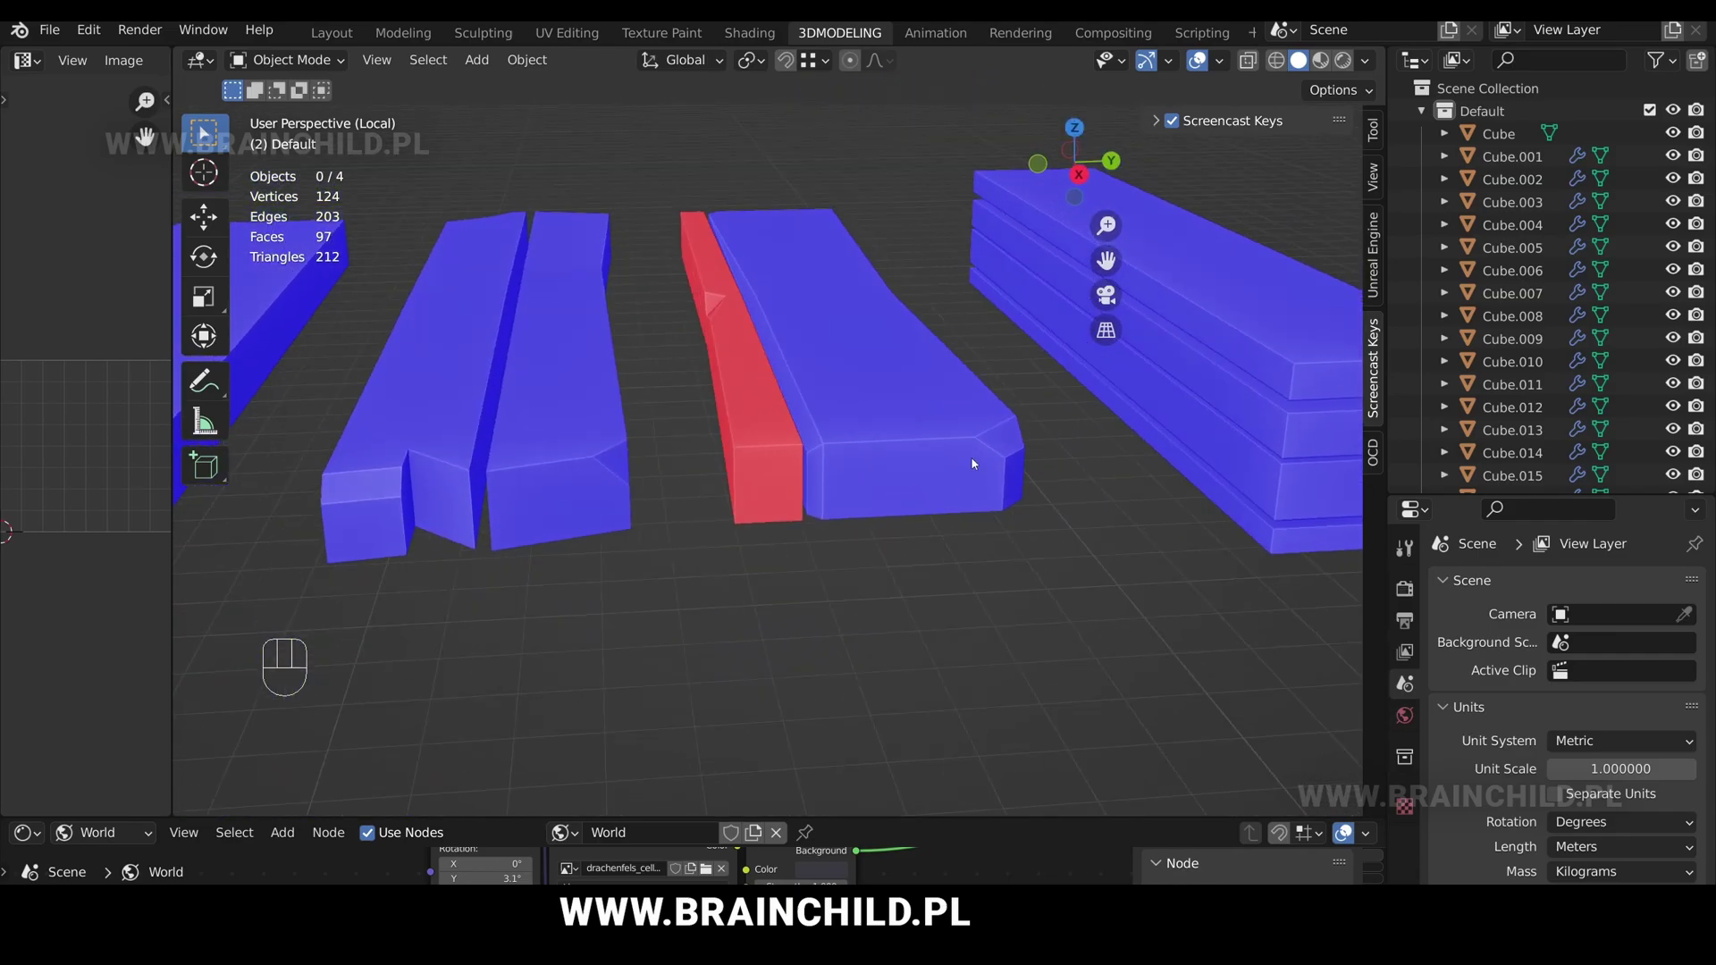
{"action": "left_click", "coordinate": [1320, 60]}
{"action": "middle_click_drag", "start_coordinate": [840, 347], "coordinate": [881, 368]}
{"action": "left_click", "coordinate": [1303, 61]}
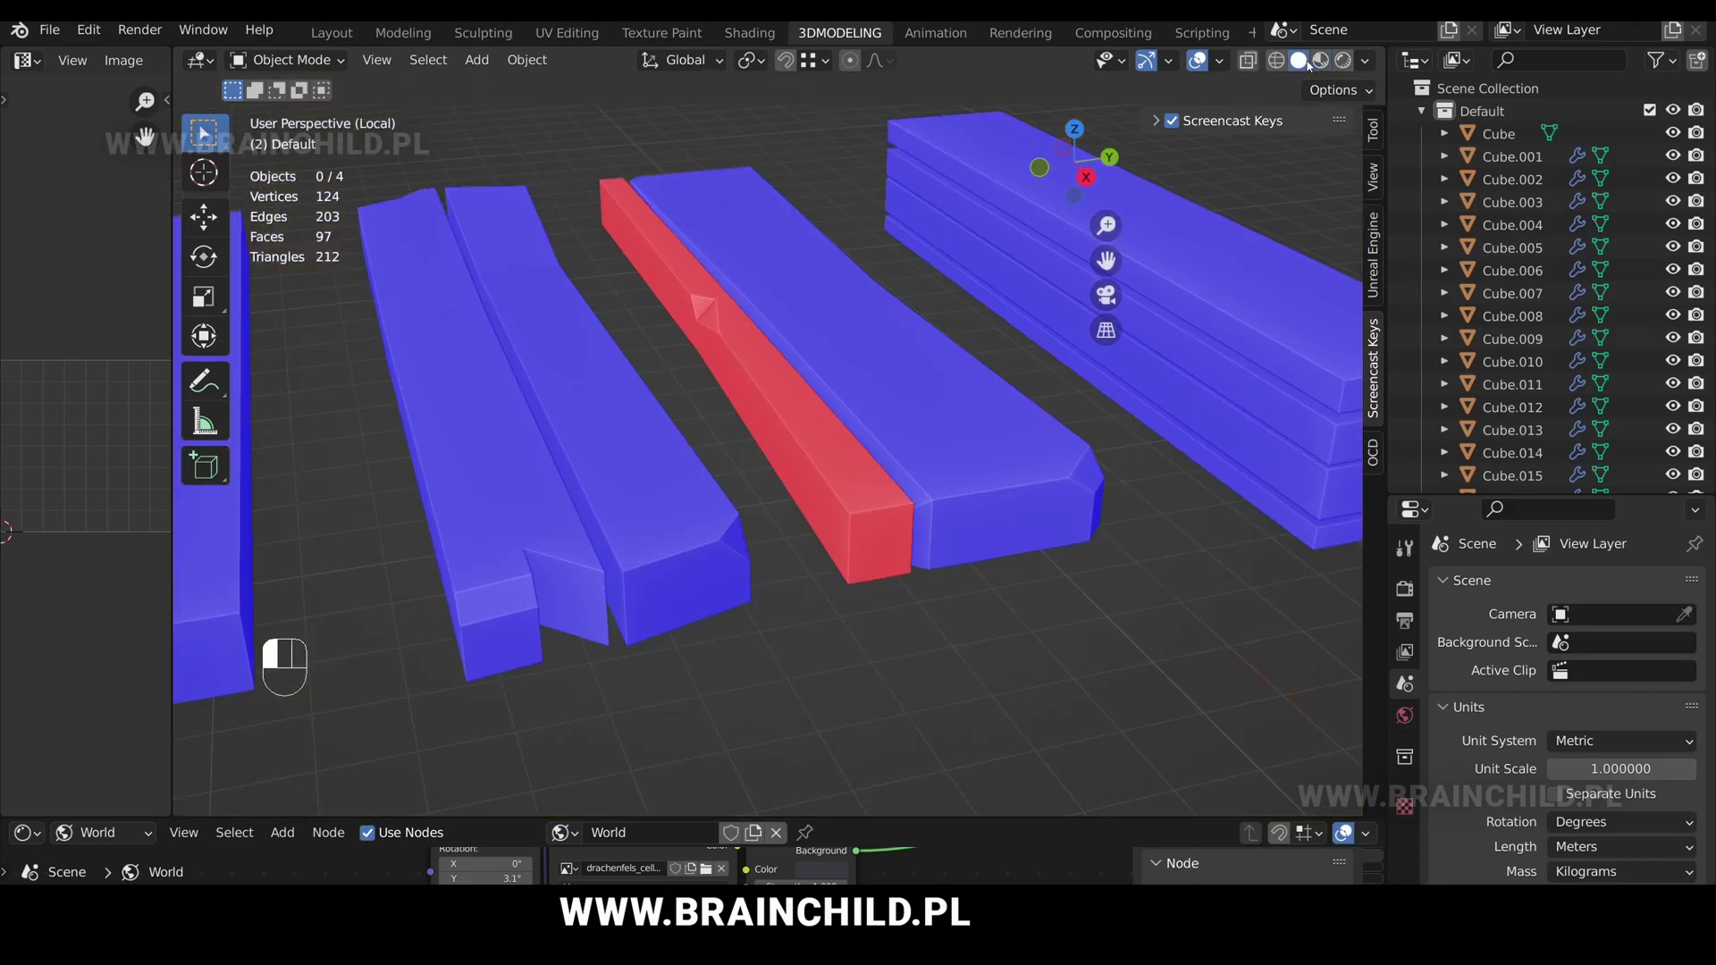
Recalculate the normals of the split beam's narrow red piece, leave mesh editing and deselect the beam.
{"action": "left_click", "coordinate": [808, 475]}
{"action": "key", "text": "Tab"}
{"action": "key", "text": "l"}
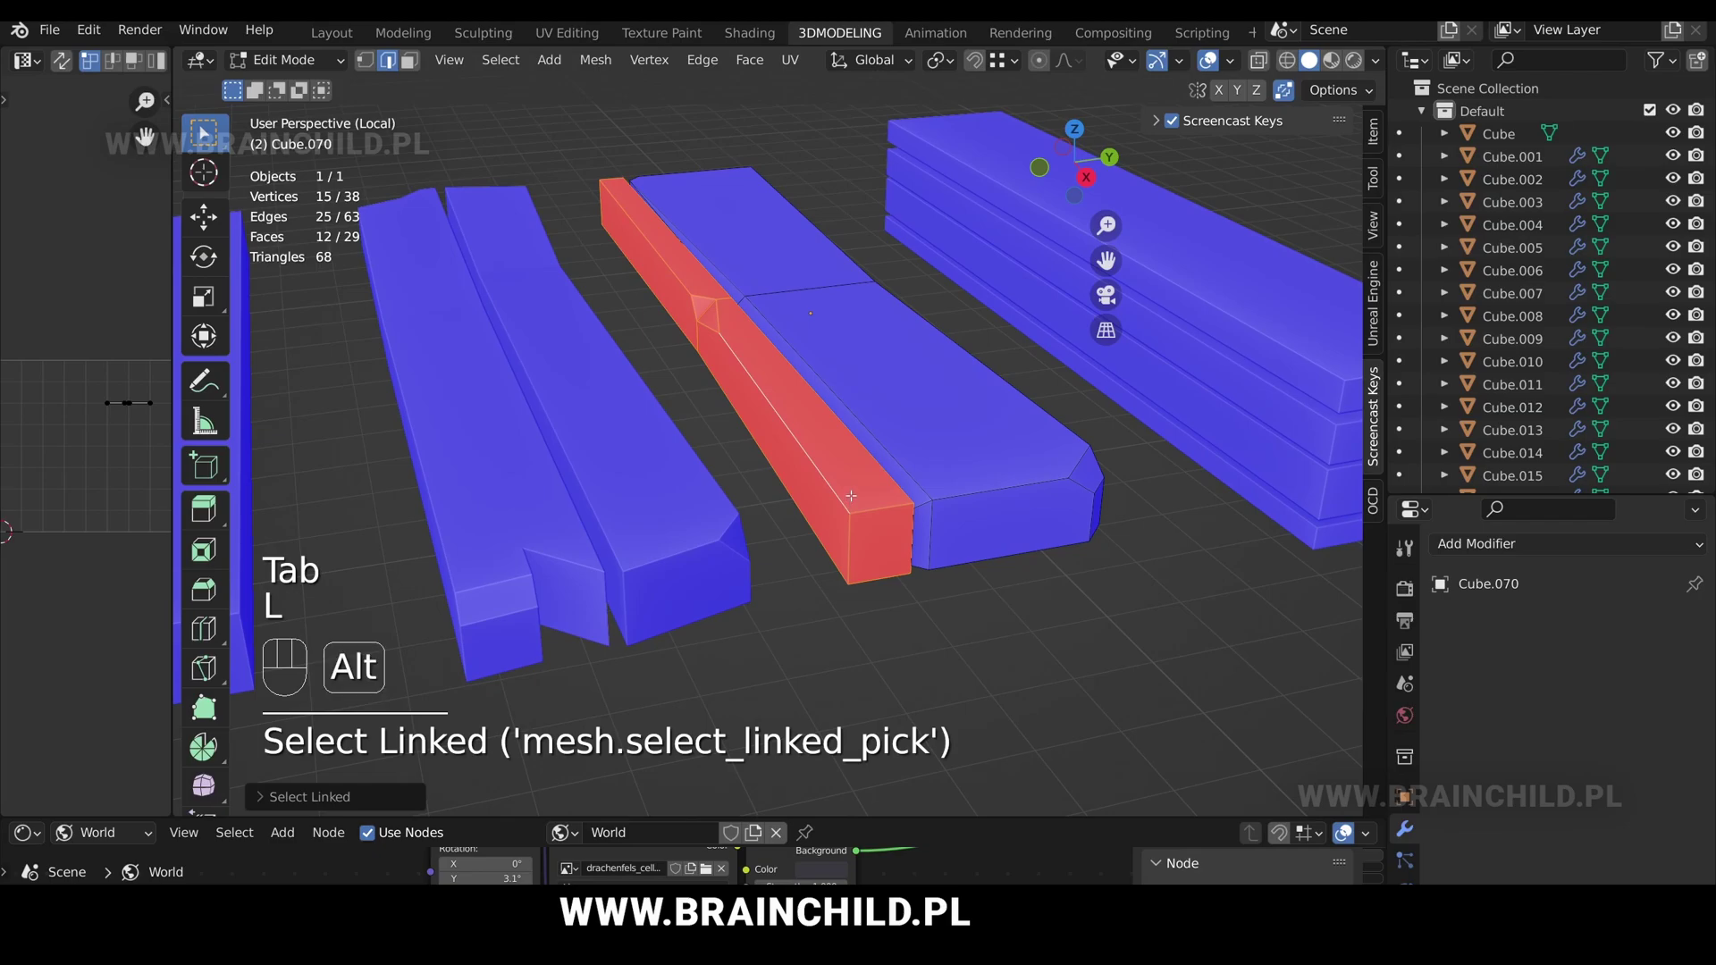
{"action": "left_click", "coordinate": [849, 499]}
{"action": "key", "text": "l"}
{"action": "key", "text": "alt+n"}
{"action": "left_click", "coordinate": [841, 507]}
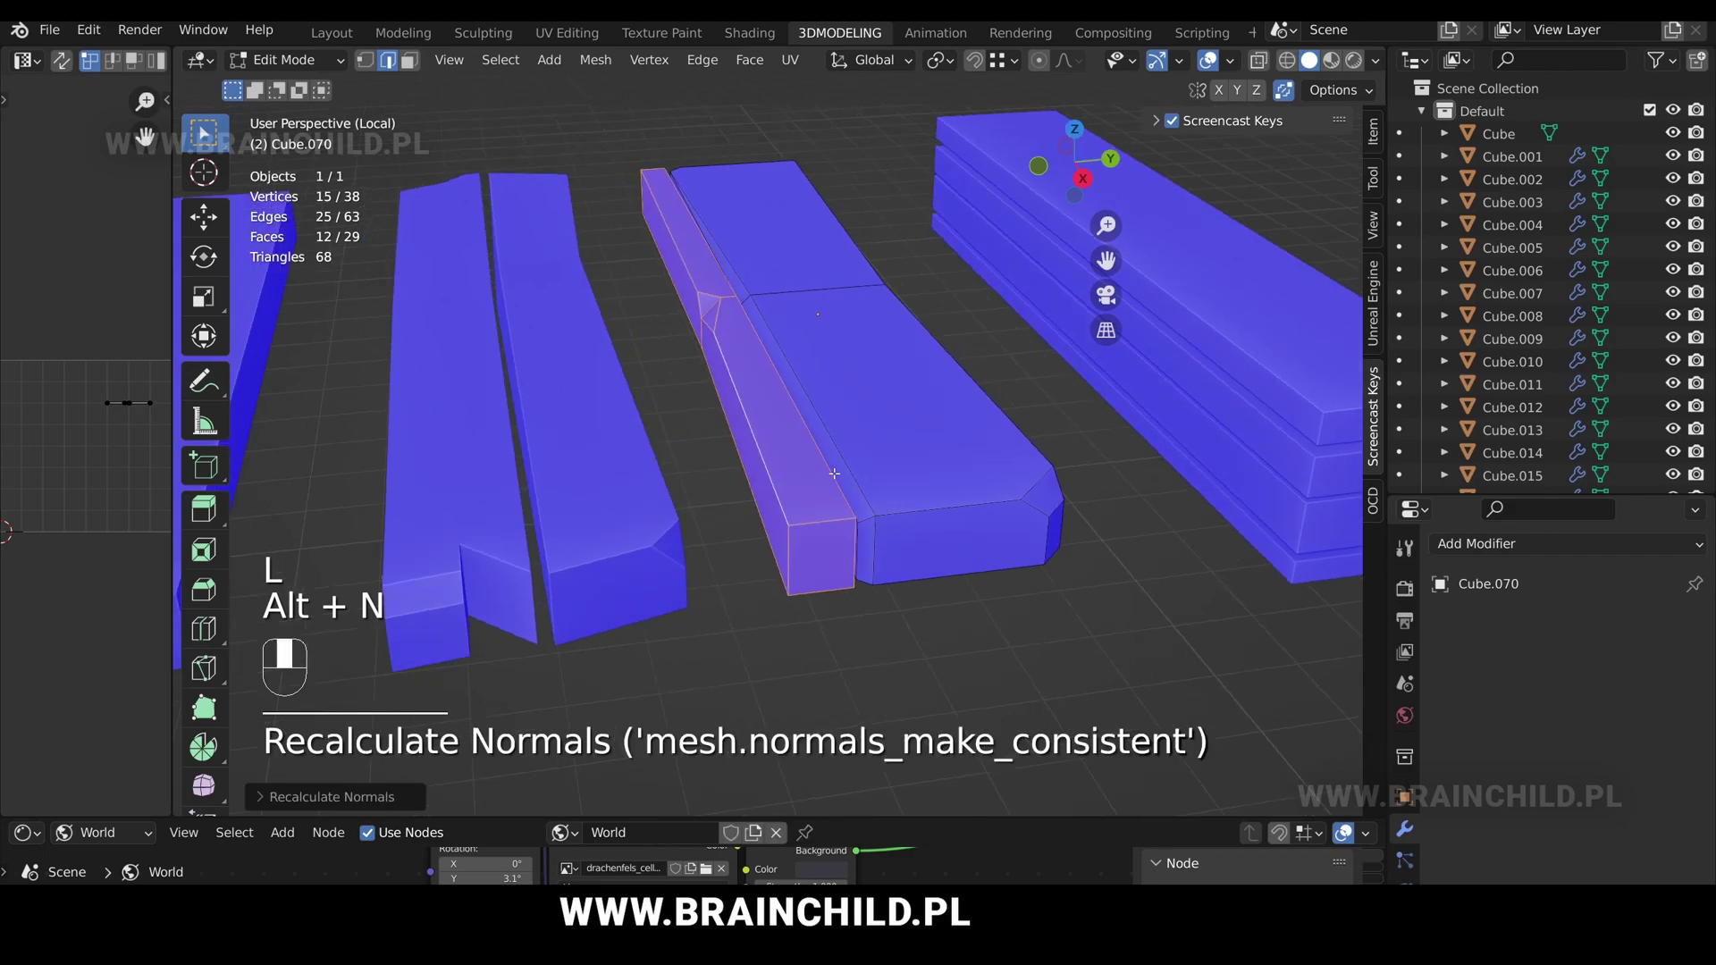
{"action": "scroll", "coordinate": [796, 444], "scroll_direction": "down", "scroll_amount": 5}
{"action": "key", "text": "Tab"}
{"action": "left_click", "coordinate": [911, 498]}
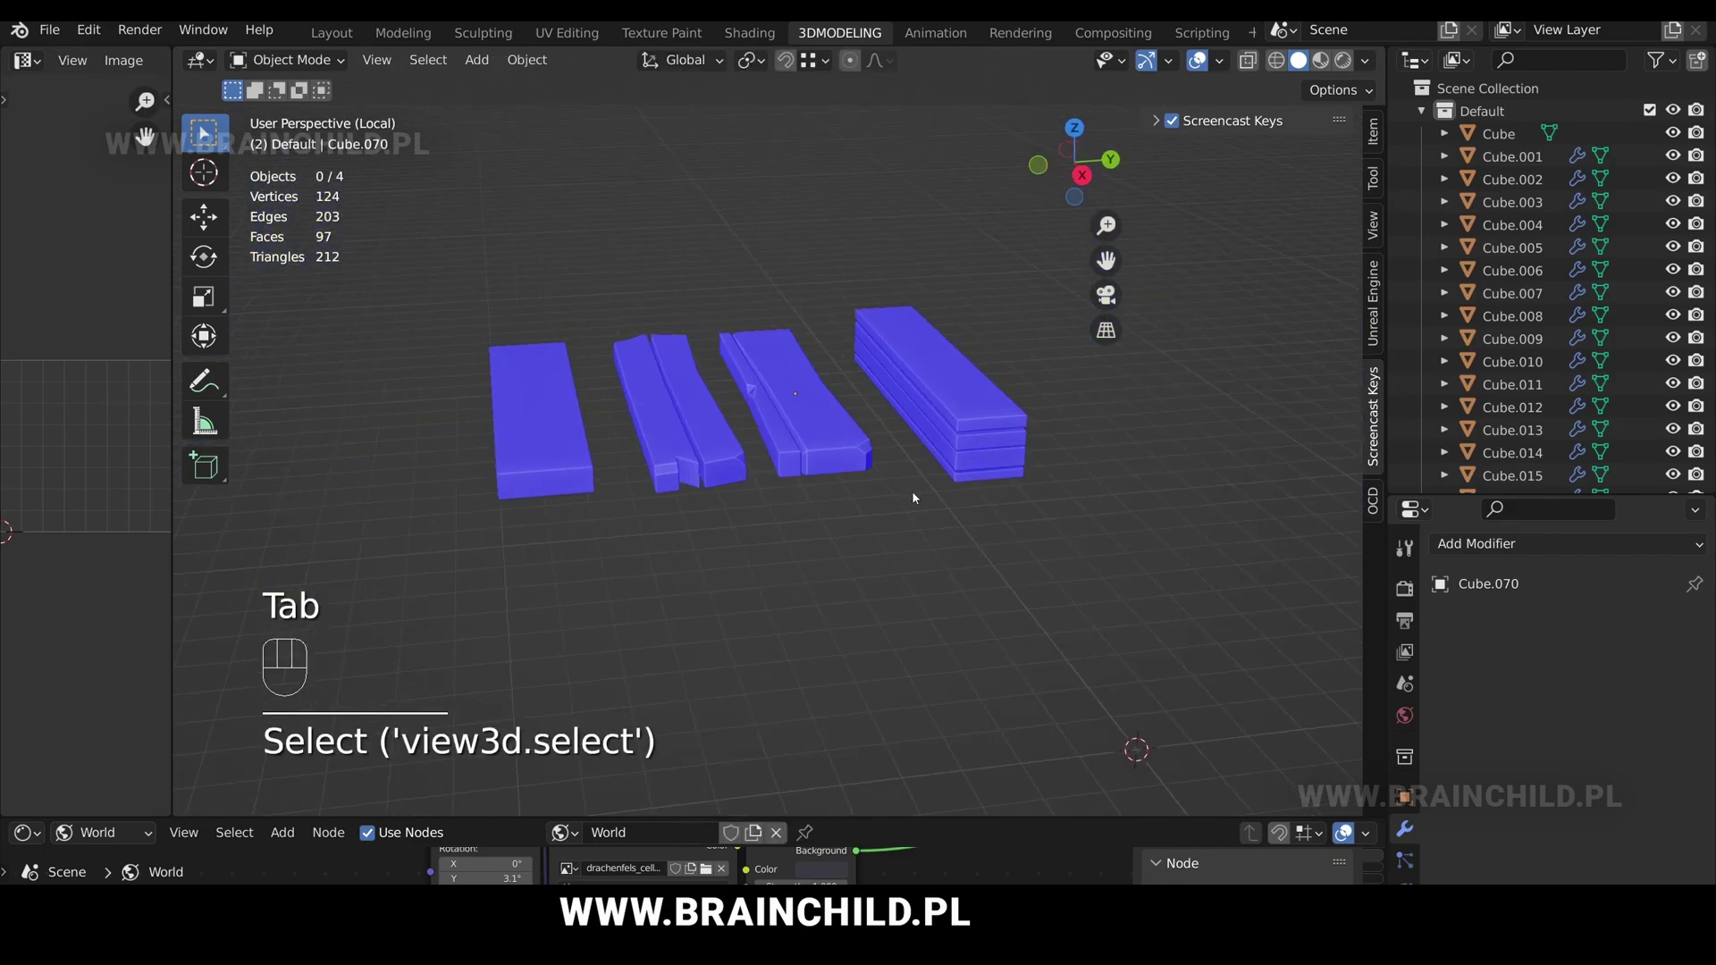
Edit the layered beam's mesh and knife-cut straight across its middle from the top view.
{"action": "mouse_move", "coordinate": [911, 498]}
{"action": "middle_mouse_down", "text": "shift"}
{"action": "mouse_move", "coordinate": [831, 479]}
{"action": "mouse_move", "coordinate": [884, 497]}
{"action": "middle_mouse_up", "text": "shift"}
{"action": "left_click", "coordinate": [886, 445]}
{"action": "key", "text": "Tab"}
{"action": "scroll", "coordinate": [821, 451], "scroll_direction": "up", "scroll_amount": 2}
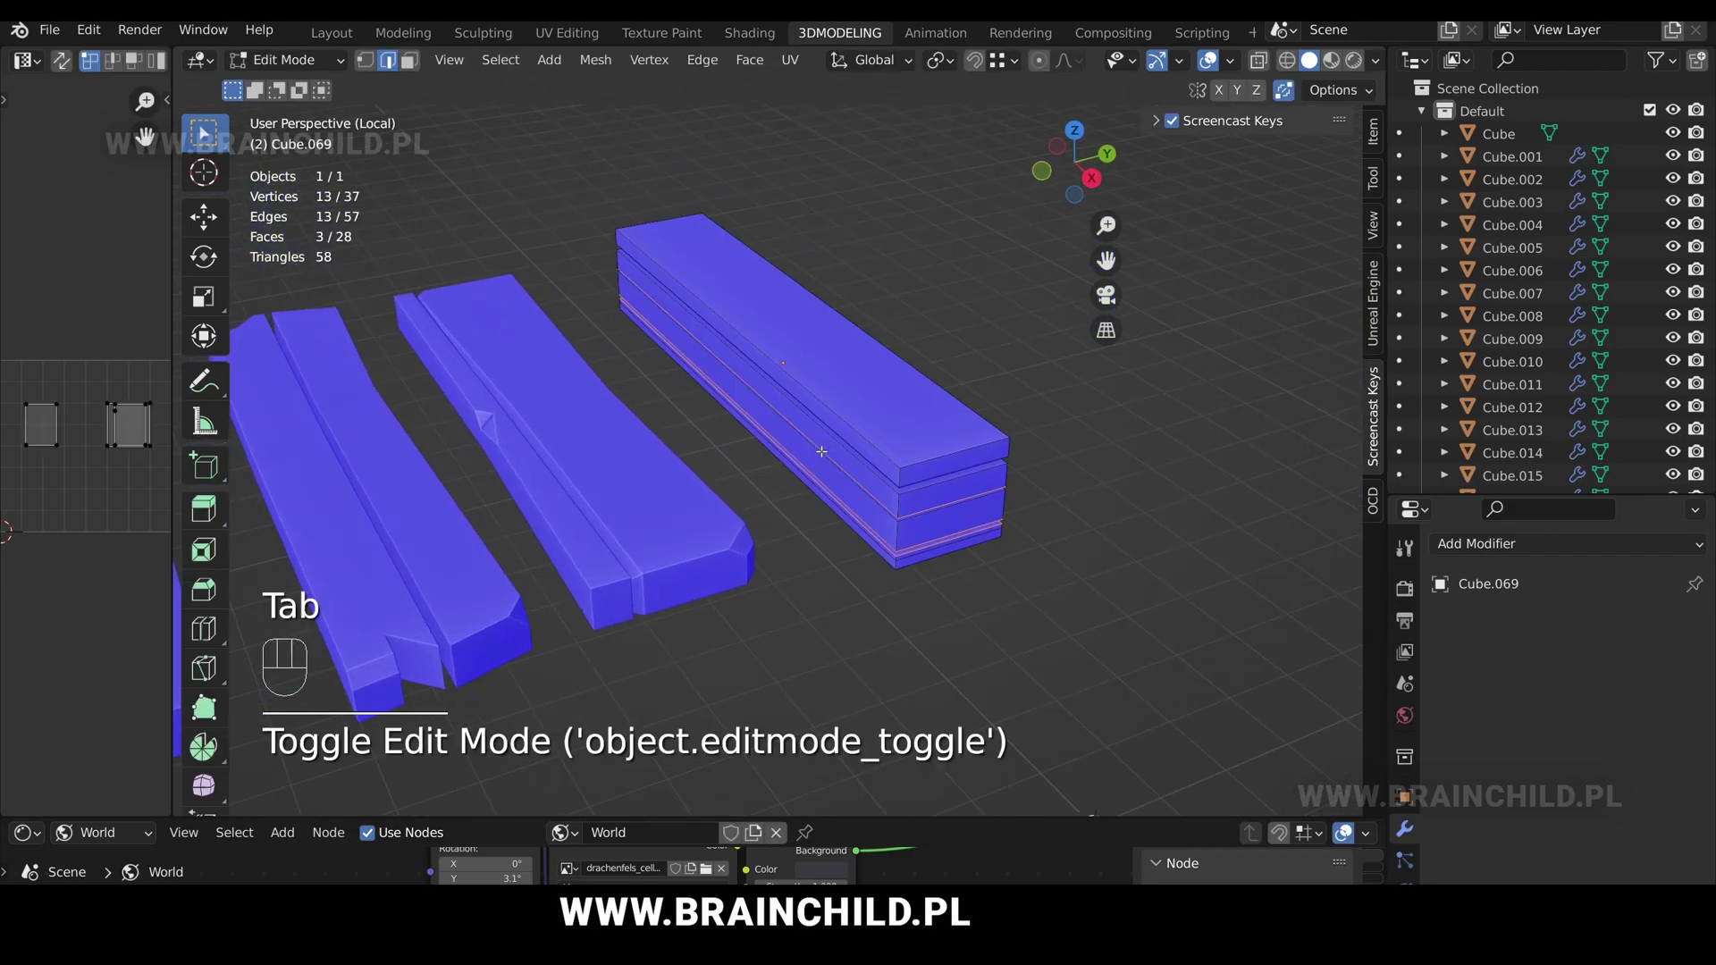
{"action": "middle_click_drag", "start_coordinate": [785, 365], "coordinate": [789, 421], "text": "alt"}
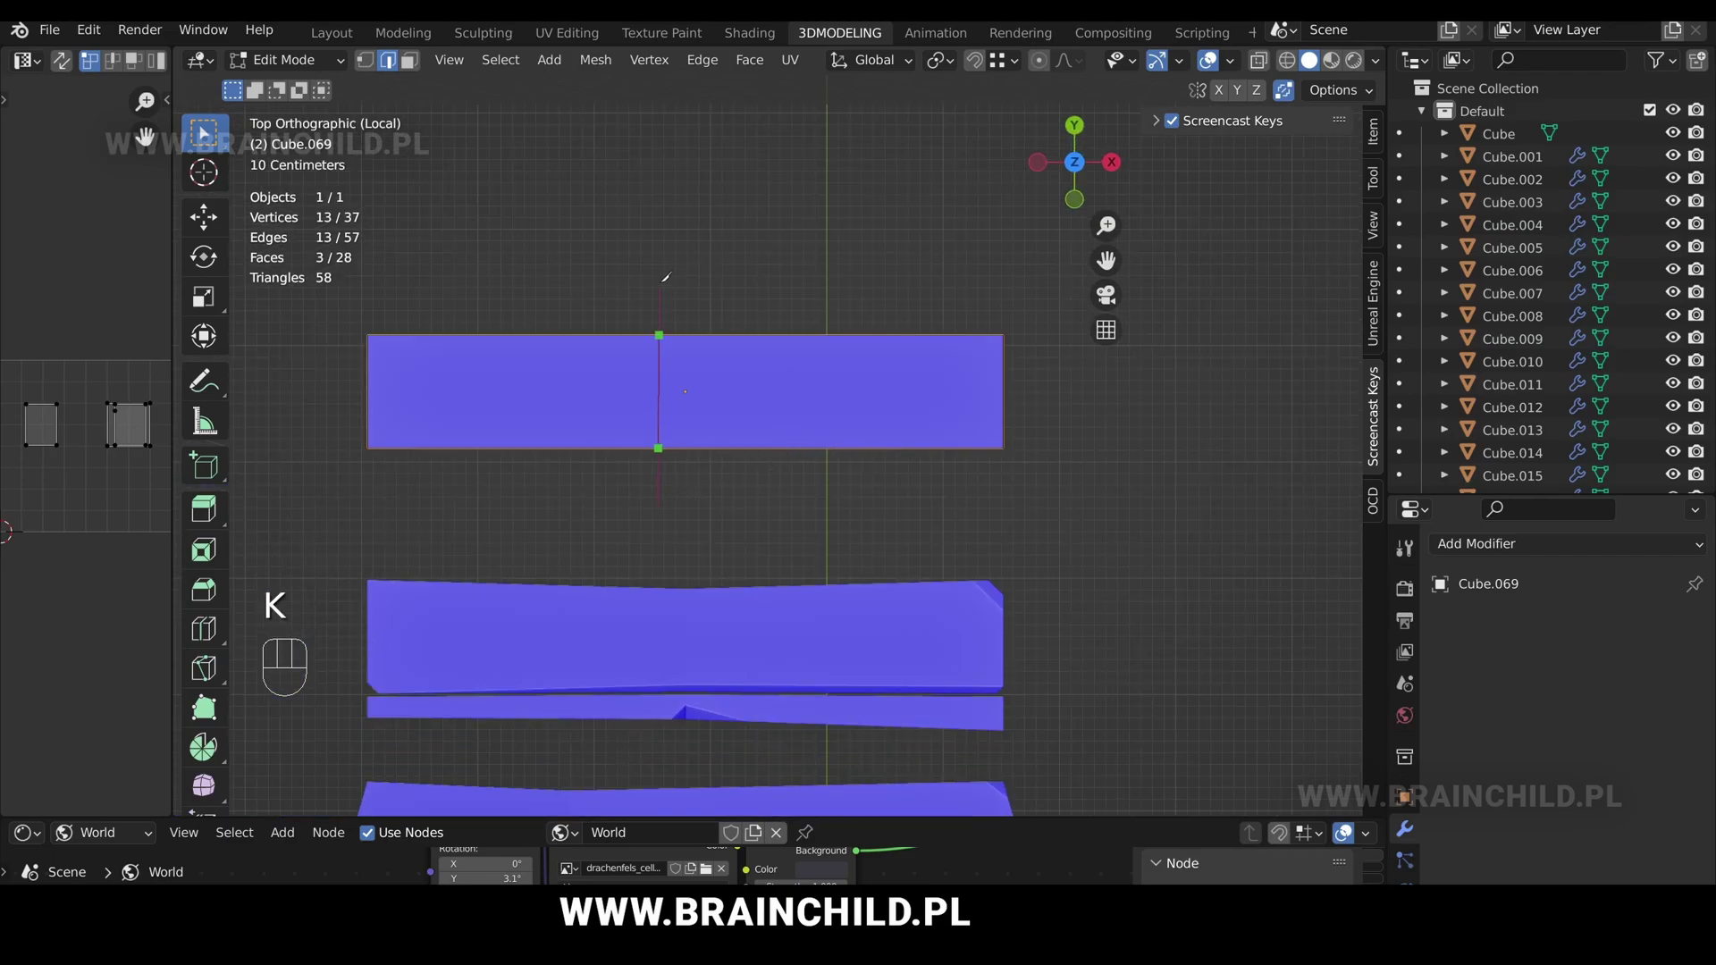
{"action": "key", "text": "Return"}
{"action": "mouse_move", "coordinate": [665, 277]}
{"action": "middle_mouse_down"}
{"action": "mouse_move", "coordinate": [697, 322]}
{"action": "mouse_move", "coordinate": [652, 308]}
{"action": "middle_mouse_up"}
Box-select all vertices along the layered beam's middle cut and scale them down to narrow the beam there.
{"action": "left_click", "coordinate": [697, 322]}
{"action": "key", "text": "z"}
{"action": "key", "text": "b"}
{"action": "left_click_drag", "start_coordinate": [693, 264], "coordinate": [625, 487]}
{"action": "mouse_move", "coordinate": [625, 487]}
{"action": "middle_mouse_down"}
{"action": "mouse_move", "coordinate": [667, 502]}
{"action": "mouse_move", "coordinate": [765, 421]}
{"action": "mouse_move", "coordinate": [751, 454]}
{"action": "mouse_move", "coordinate": [865, 464]}
{"action": "mouse_move", "coordinate": [865, 417]}
{"action": "middle_mouse_up"}
{"action": "key", "text": "z"}
{"action": "key", "text": "s"}
{"action": "left_click", "coordinate": [866, 464]}
Lower the top layer's bottom edge slightly at the near end and adjust its scale.
{"action": "left_click", "coordinate": [836, 447]}
{"action": "key", "text": "s"}
{"action": "key", "text": "z"}
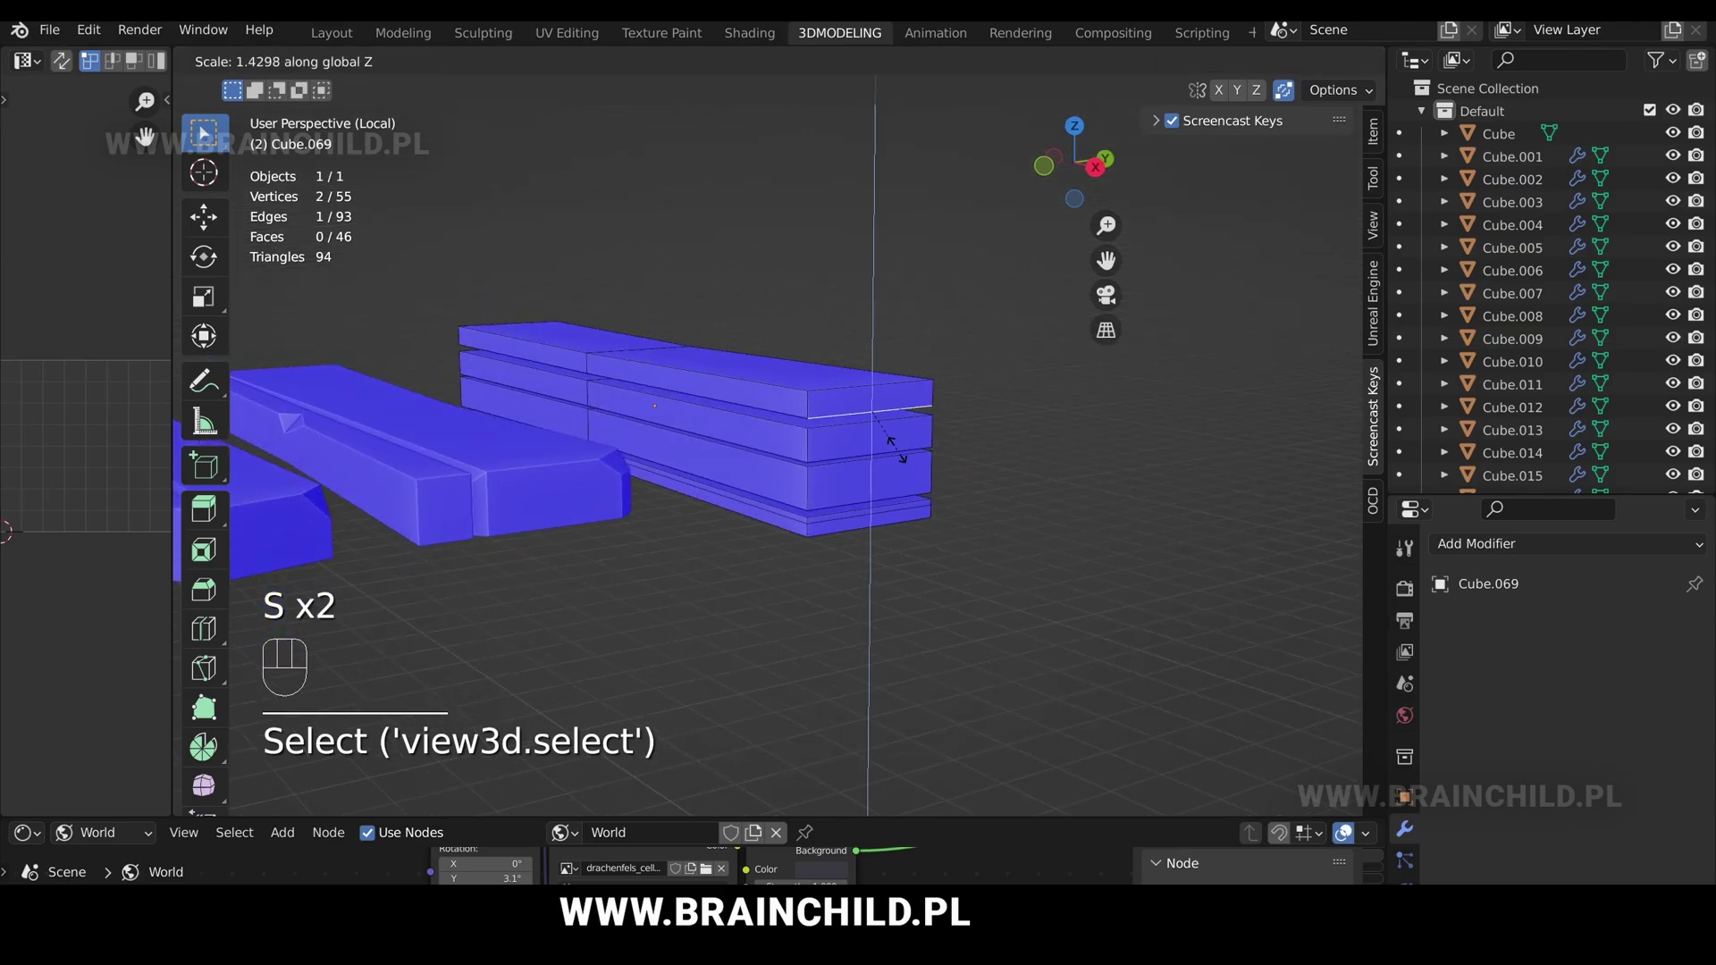
{"action": "left_click", "coordinate": [909, 460]}
{"action": "key", "text": "g"}
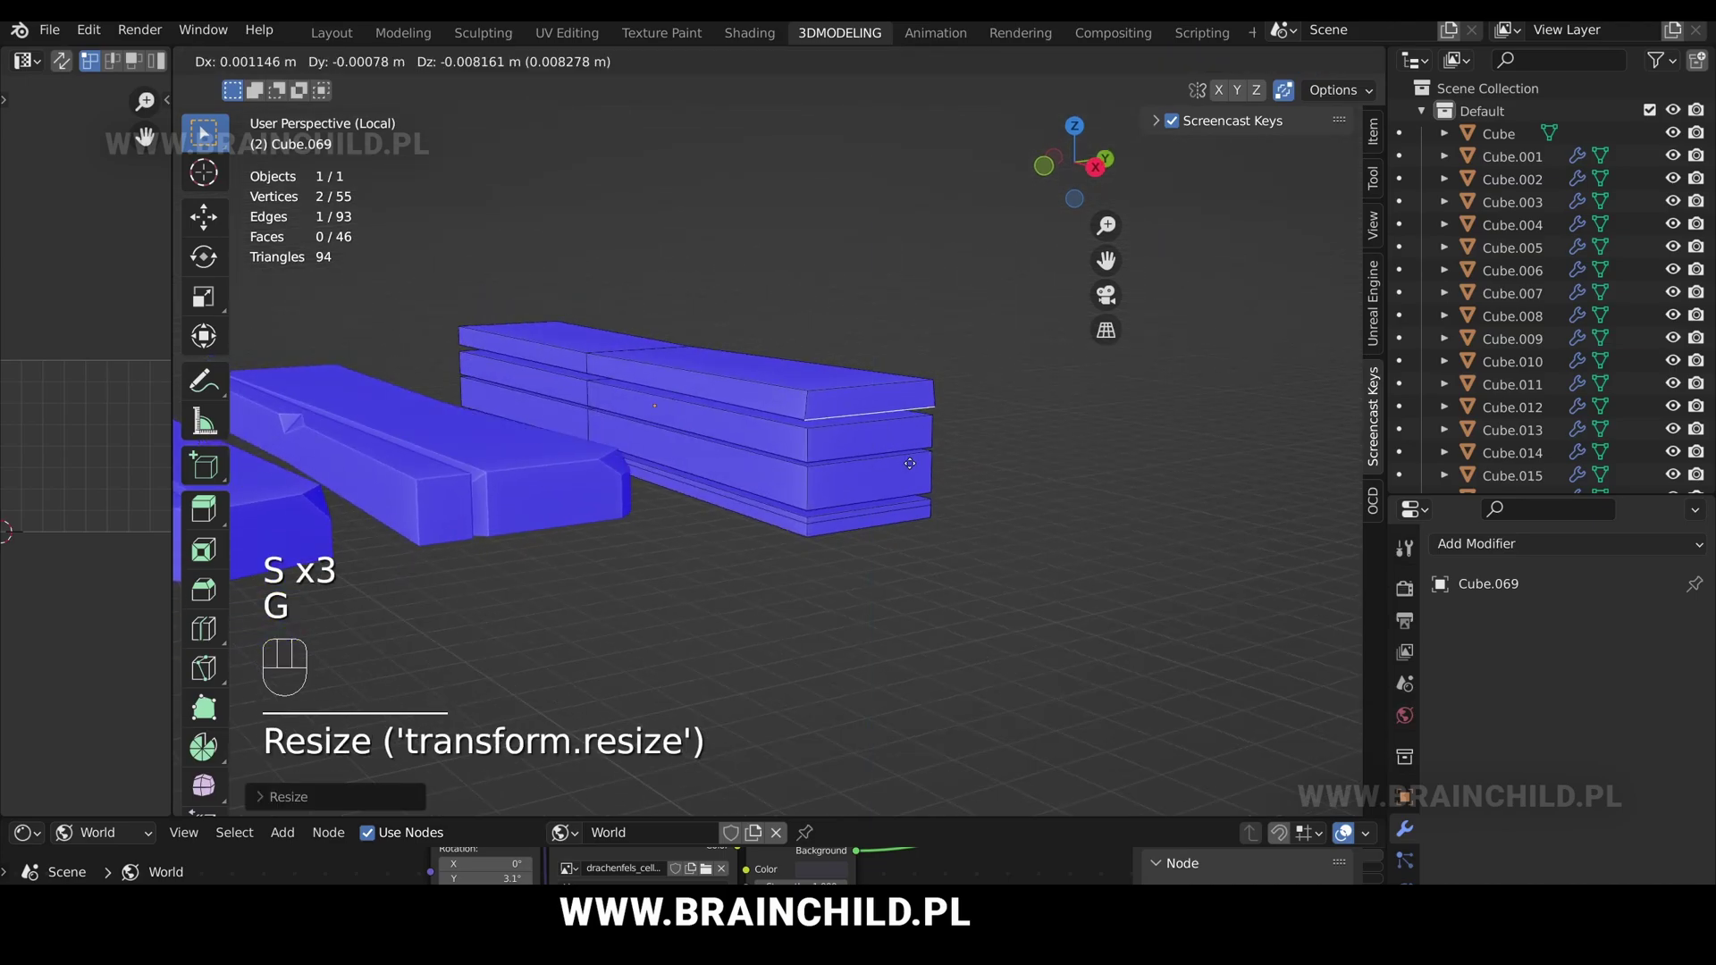
{"action": "left_click", "coordinate": [910, 465]}
{"action": "key", "text": "s"}
{"action": "left_click", "coordinate": [906, 459]}
{"action": "middle_click_drag", "start_coordinate": [906, 460], "coordinate": [1156, 467]}
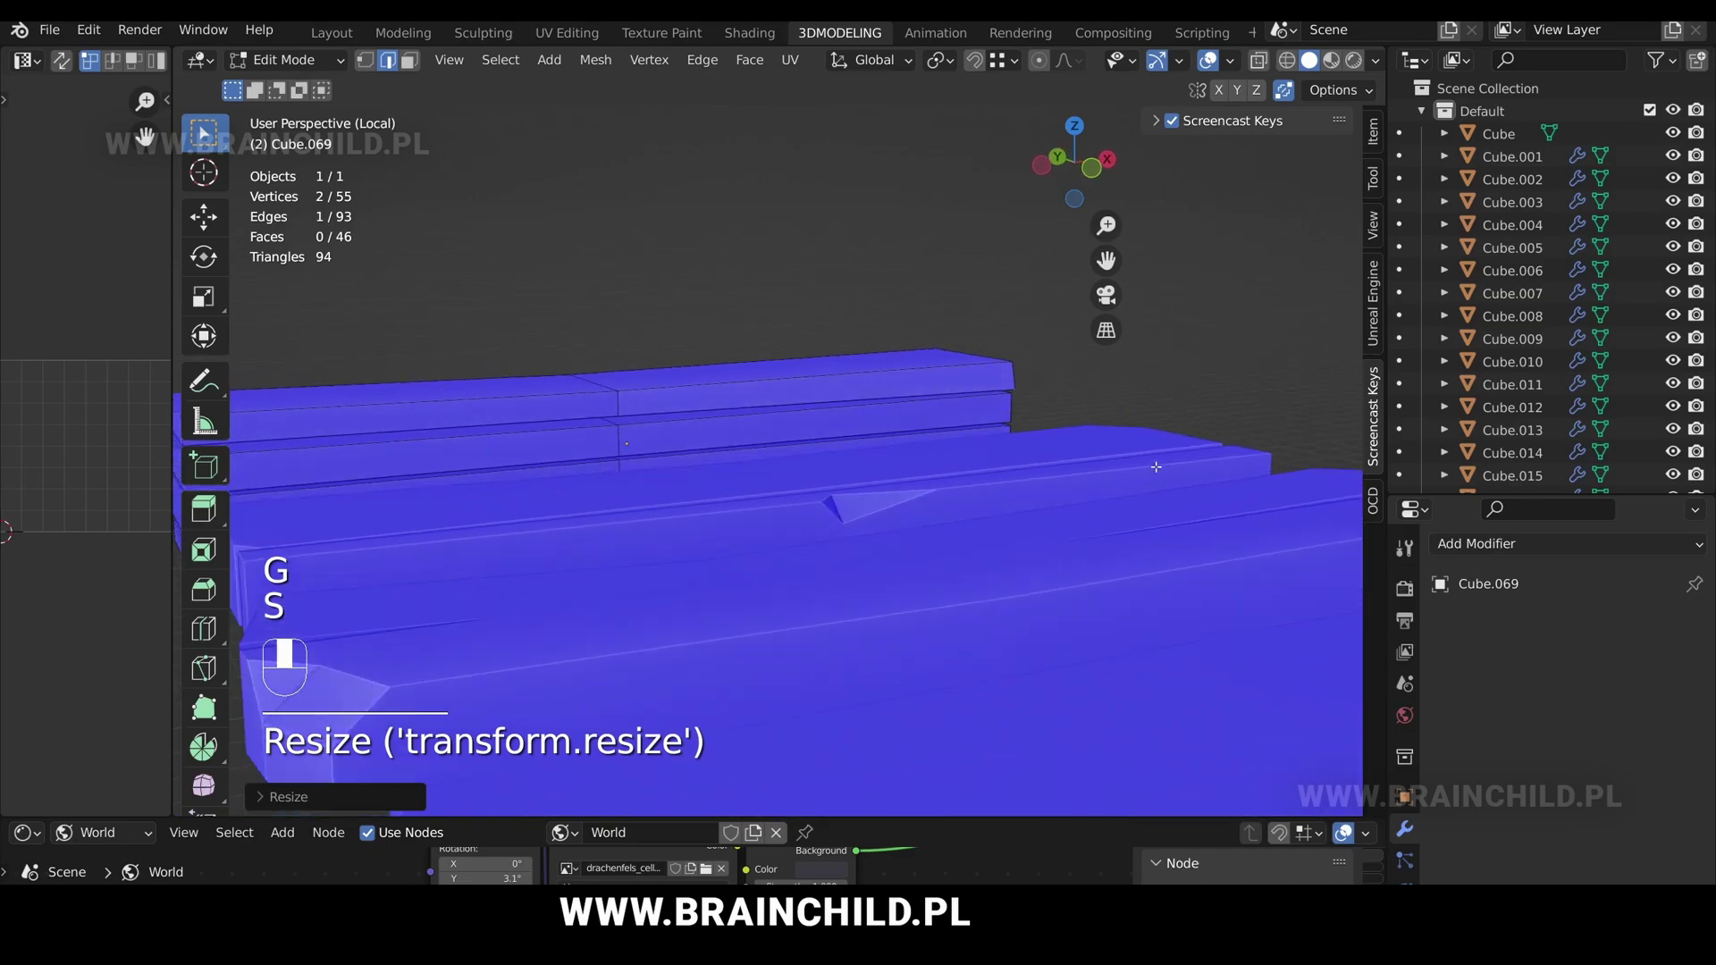
Shift two edges of the upper layers vertically along Z at the beam's other end.
{"action": "middle_click_drag", "start_coordinate": [773, 452], "coordinate": [808, 359], "text": "shift"}
{"action": "left_click", "coordinate": [947, 351]}
{"action": "key", "text": "g"}
{"action": "key", "text": "z"}
{"action": "left_click", "coordinate": [947, 355]}
{"action": "left_click", "coordinate": [807, 359]}
{"action": "key", "text": "g"}
{"action": "key", "text": "z"}
{"action": "left_click", "coordinate": [894, 383]}
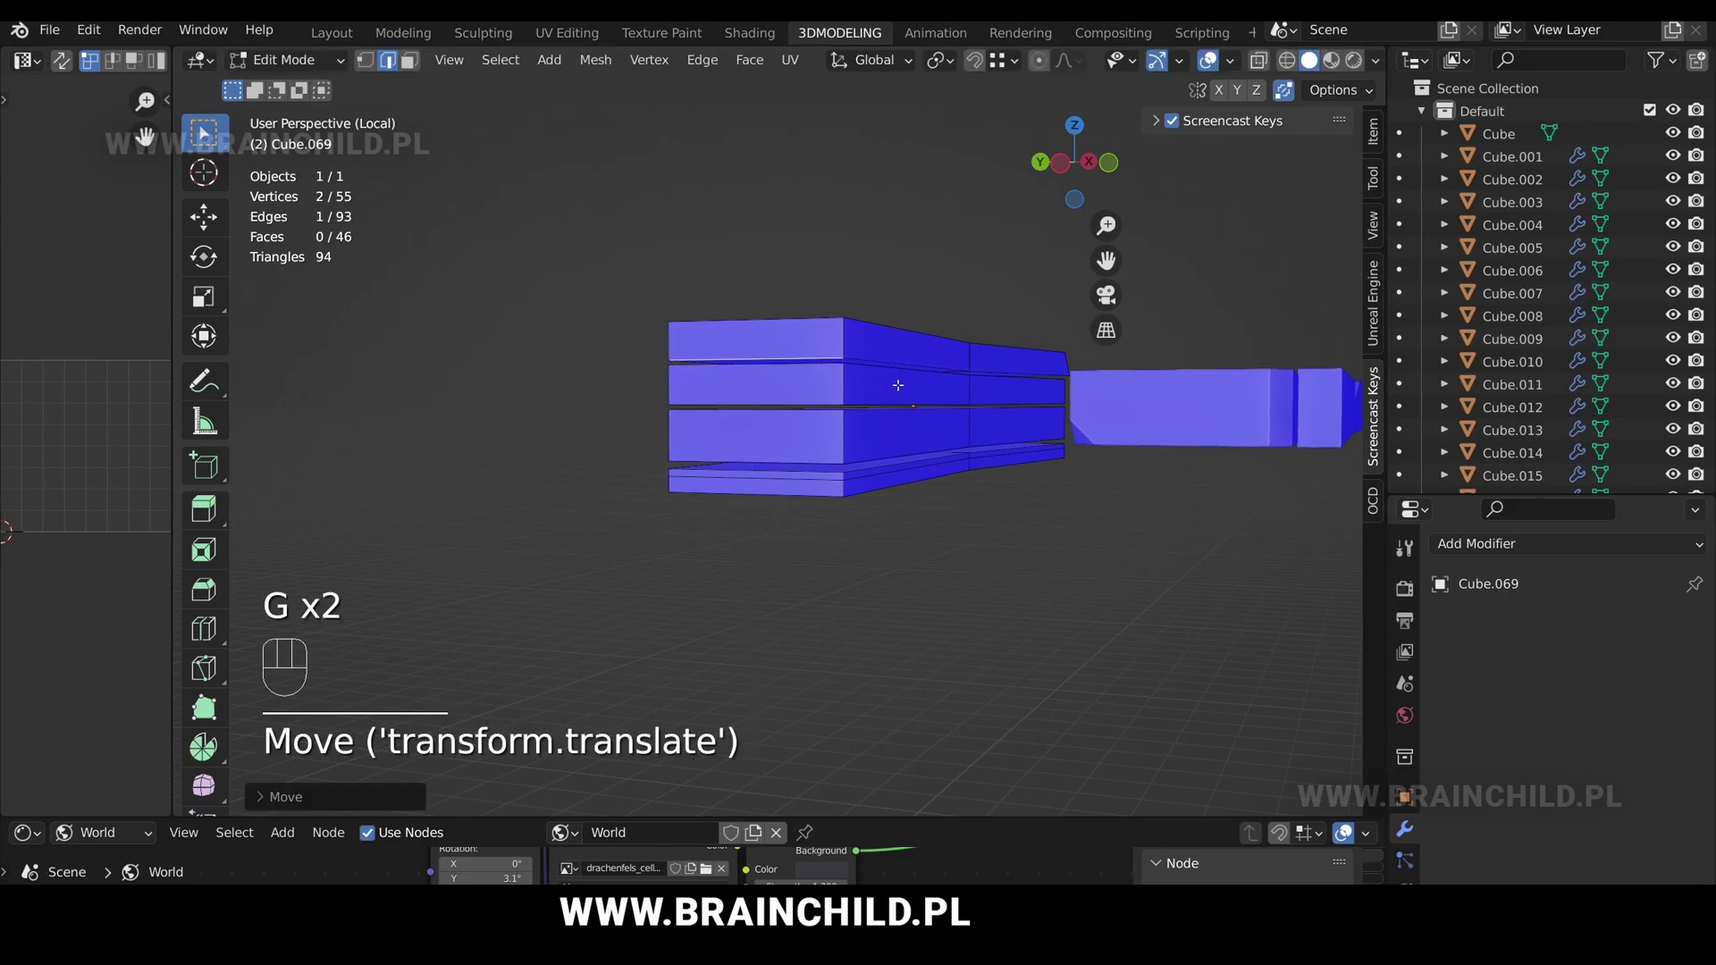
Scale the current upper-layer end edge and widen the third layer's top end edge slightly.
{"action": "key", "text": "s"}
{"action": "left_click", "coordinate": [896, 383]}
{"action": "left_click", "coordinate": [885, 412]}
{"action": "key", "text": "s"}
{"action": "left_click", "coordinate": [889, 426]}
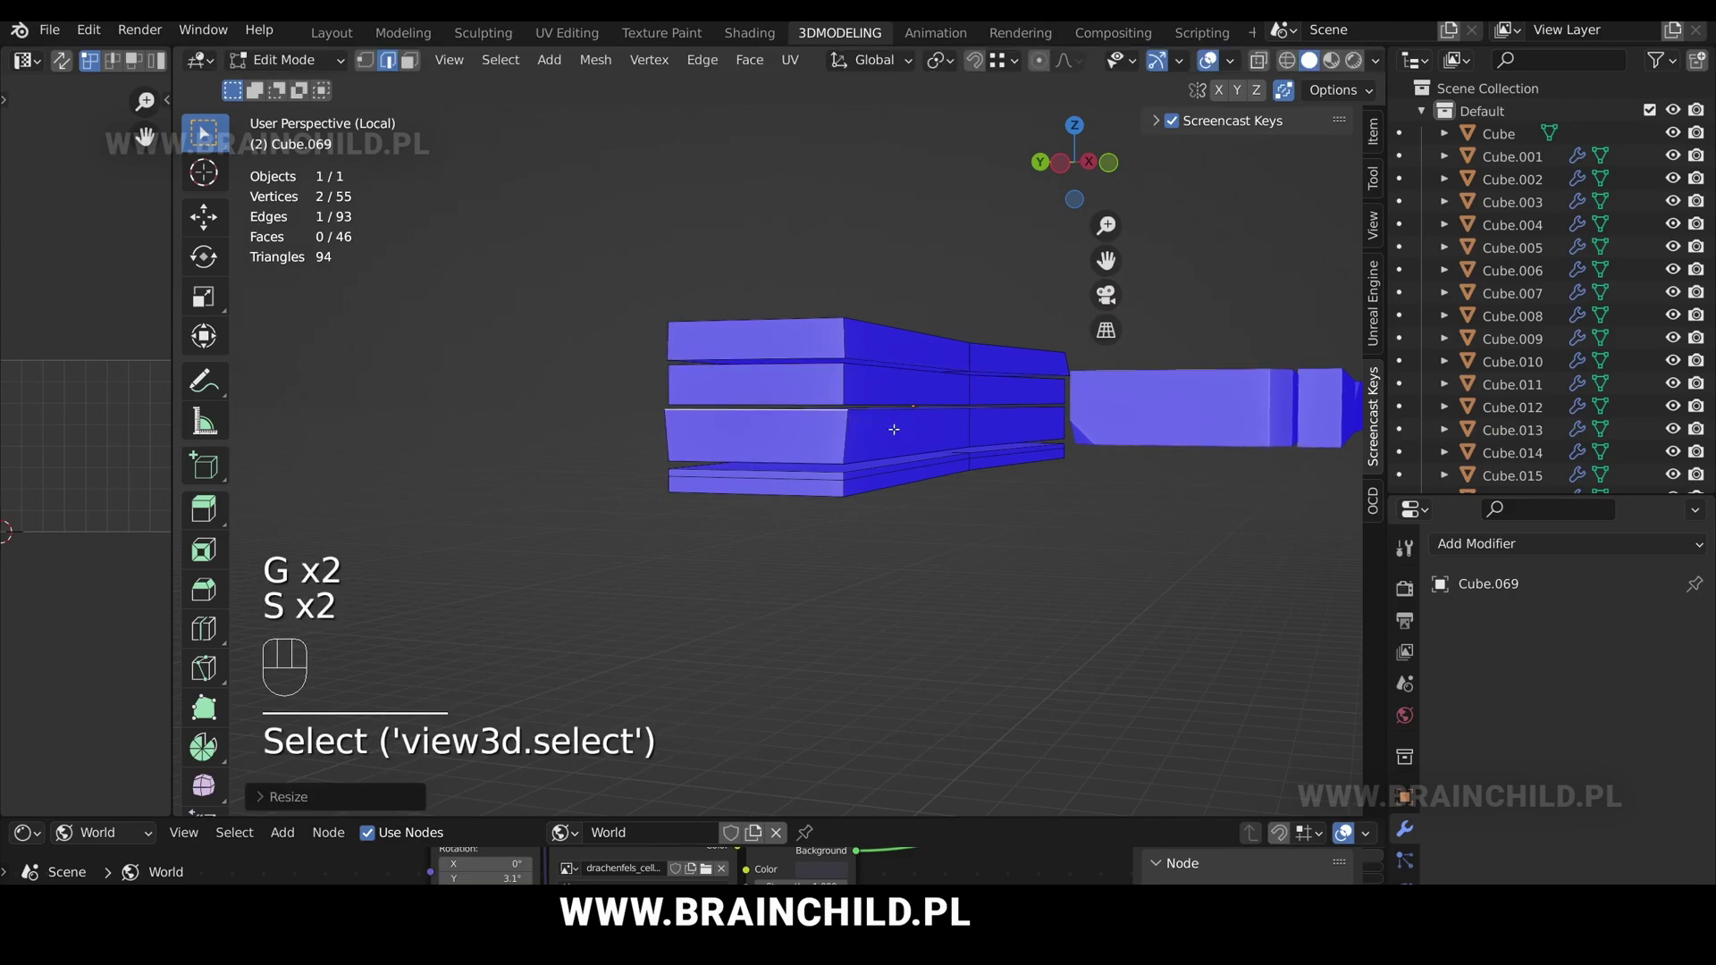
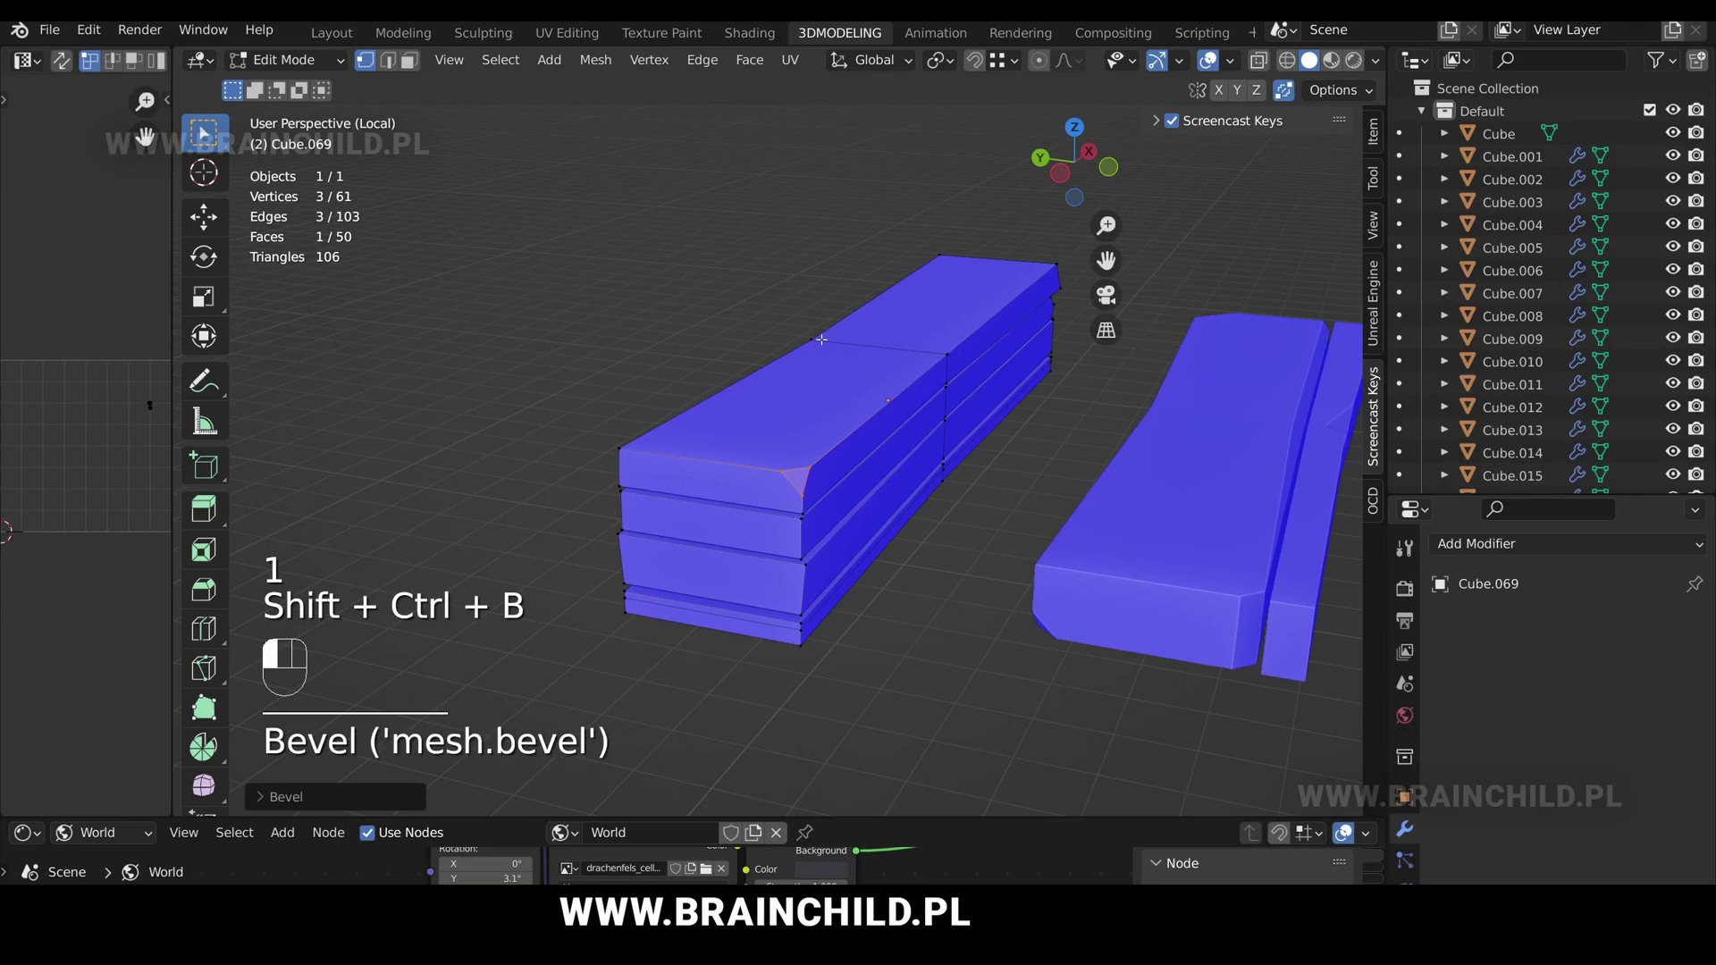
Vertex-bevel the middle vertex on the top layer's long edge and triangulate the chipped face.
{"action": "middle_click_drag", "start_coordinate": [845, 345], "coordinate": [870, 330]}
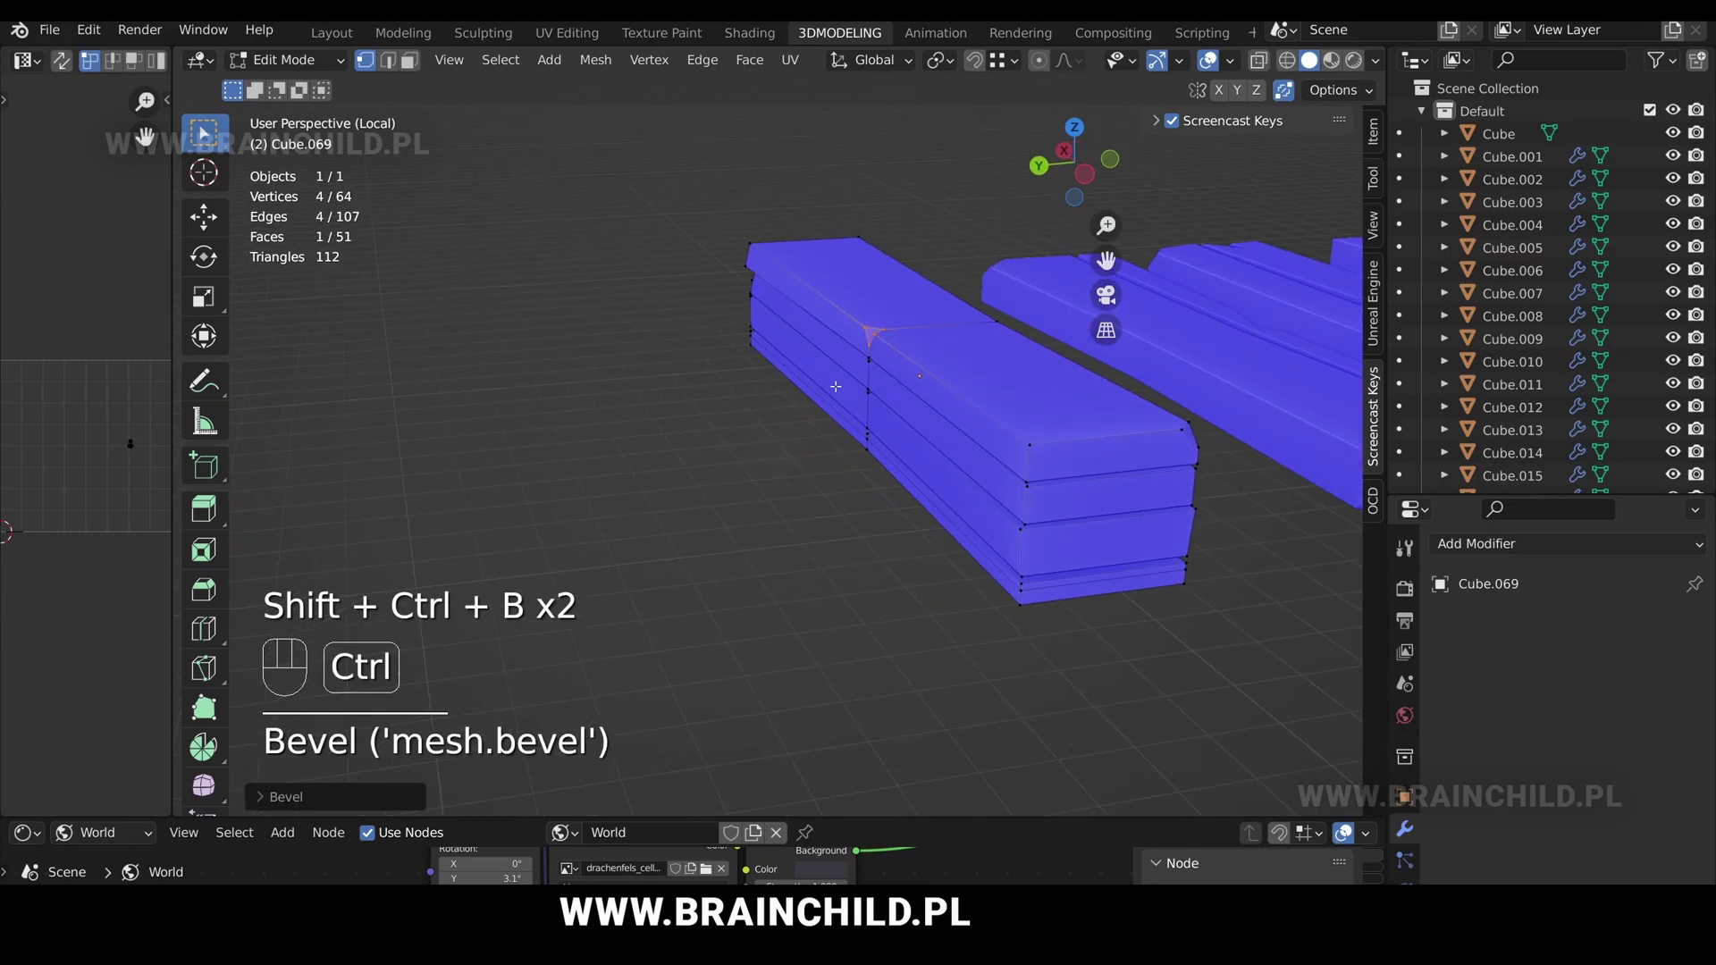
{"action": "key", "text": "ctrl+t"}
{"action": "scroll", "coordinate": [880, 523], "scroll_direction": "up", "scroll_amount": 4}
Slide one vertex of the top layer's middle chip along its edge to make the notch uneven.
{"action": "left_click", "coordinate": [875, 416]}
{"action": "scroll", "coordinate": [875, 416], "scroll_direction": "down", "scroll_amount": 4}
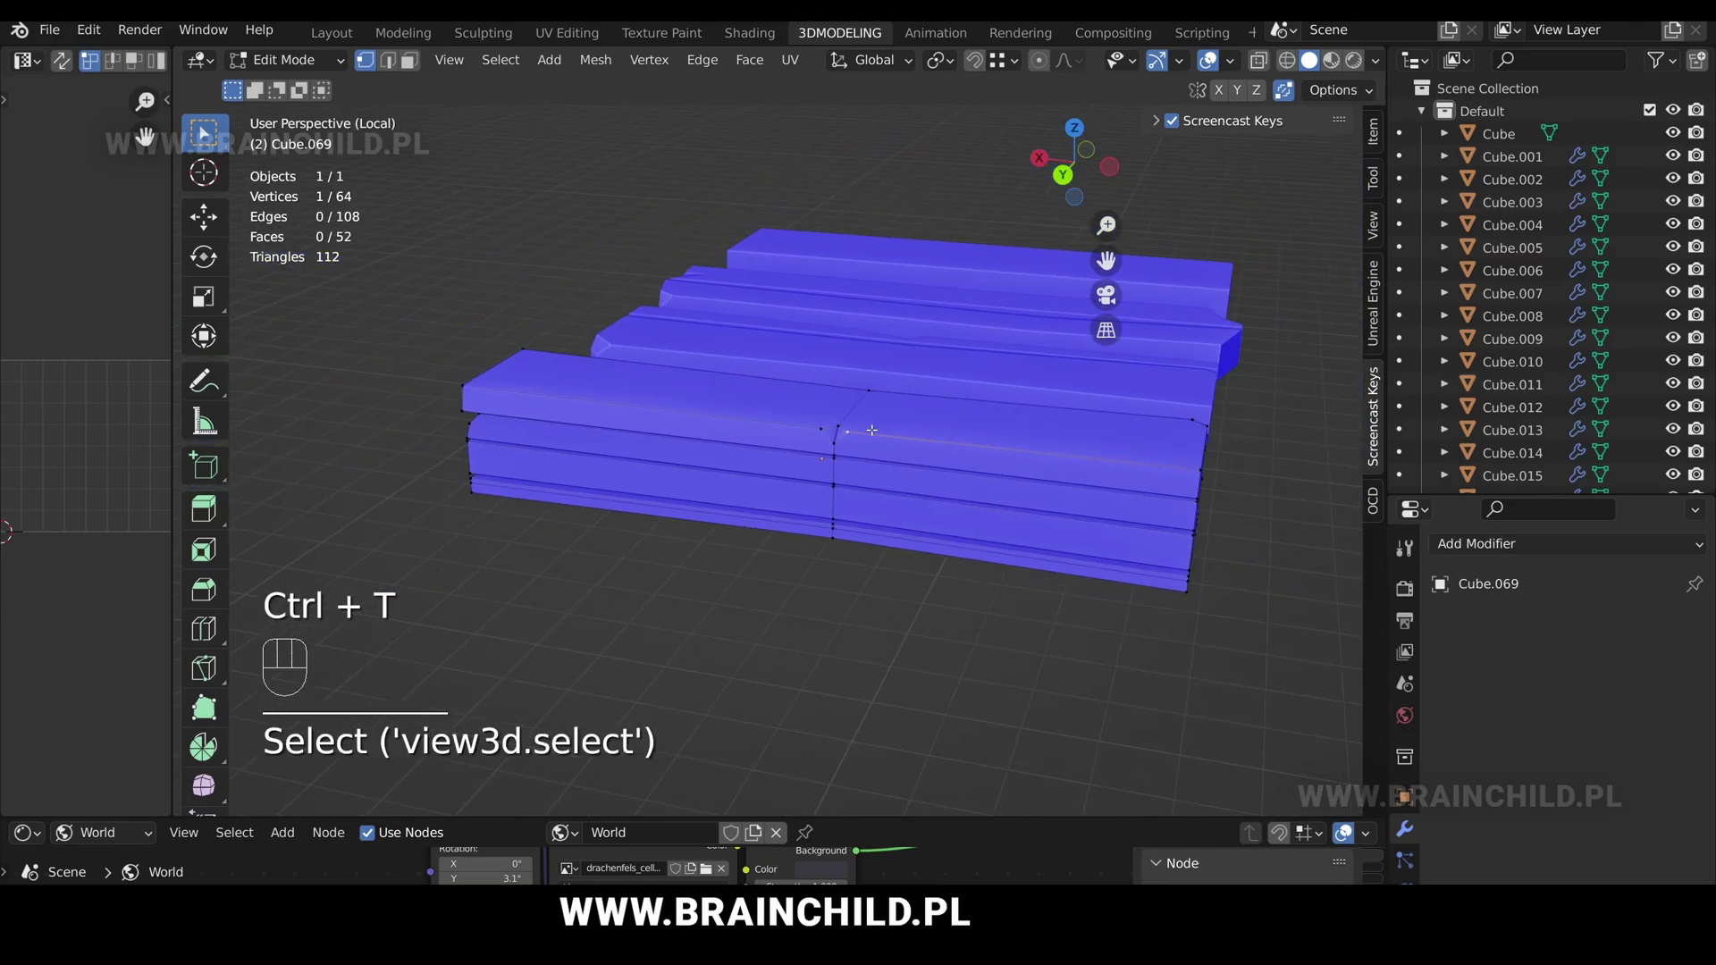
{"action": "key", "text": "g"}
{"action": "key", "text": "g"}
Bevel the third layer's upper long edge between the middle cut and the near end.
{"action": "middle_click_drag", "start_coordinate": [894, 436], "coordinate": [823, 348], "text": "shift"}
{"action": "scroll", "coordinate": [802, 437], "scroll_direction": "up", "scroll_amount": 1}
{"action": "key", "text": "2"}
{"action": "left_click", "coordinate": [840, 458]}
{"action": "middle_click_drag", "start_coordinate": [890, 496], "coordinate": [973, 431], "text": "shift"}
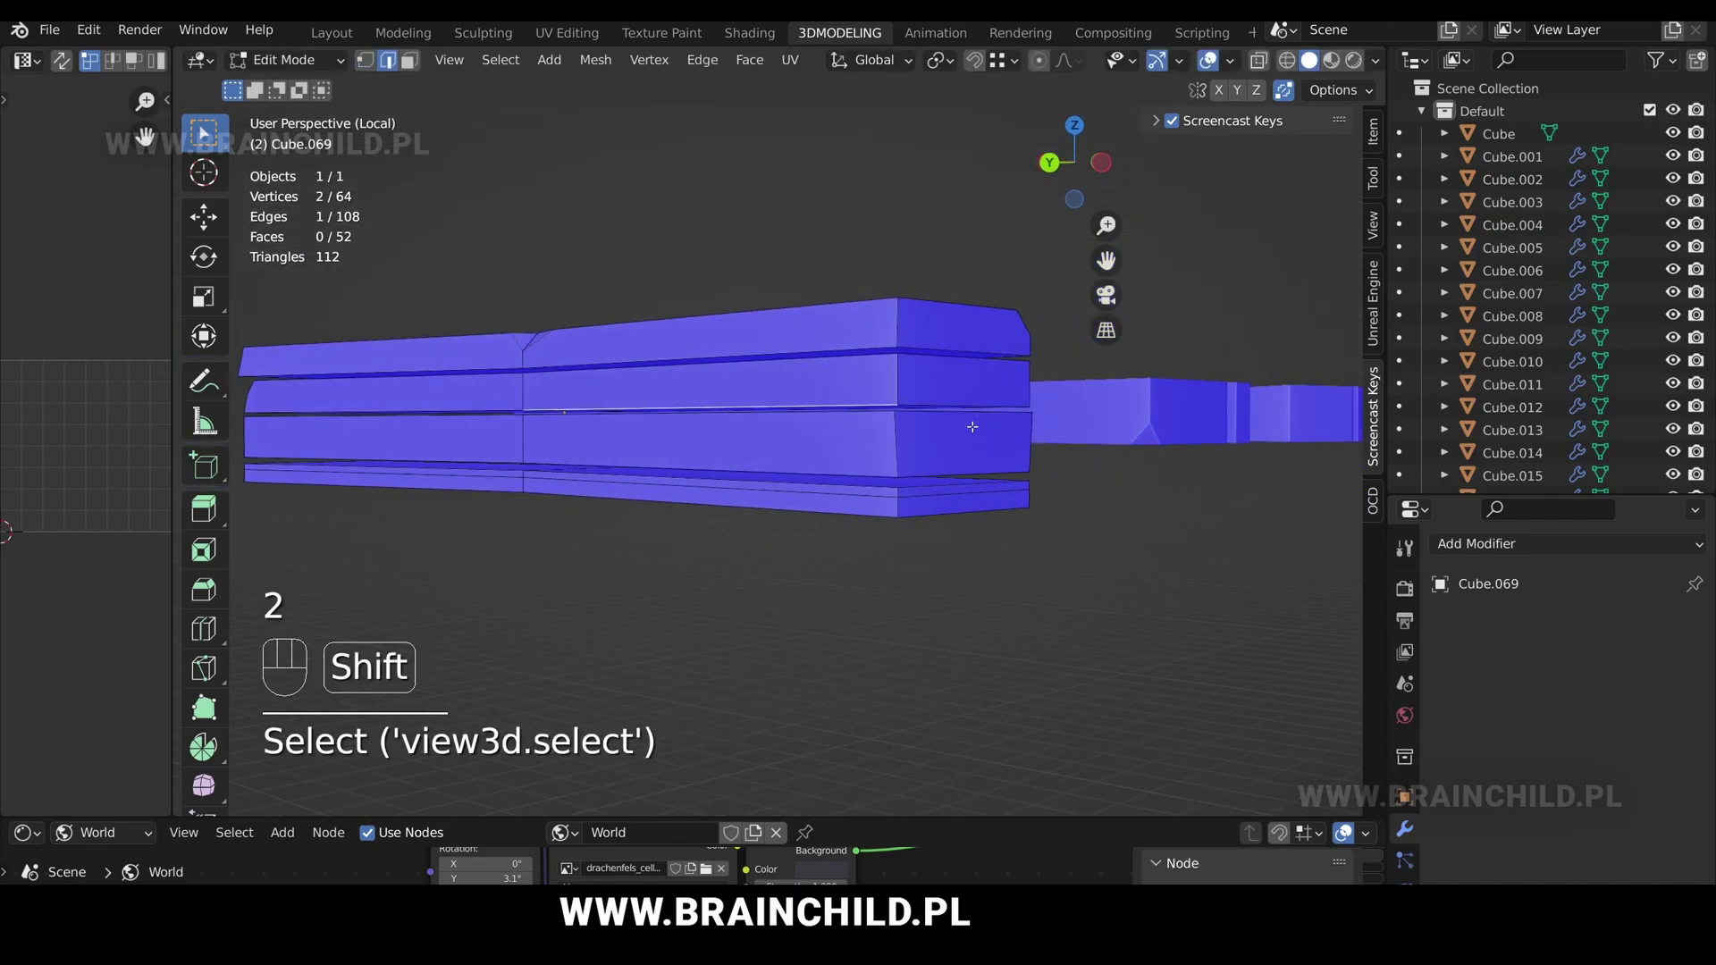
{"action": "key", "text": "ctrl+b"}
{"action": "left_click", "coordinate": [728, 447]}
Slide a vertex of the newly bevelled long edge along its edge to vary the bevel's shape.
{"action": "middle_click_drag", "start_coordinate": [727, 448], "coordinate": [482, 407]}
{"action": "key", "text": "1"}
{"action": "left_click", "coordinate": [479, 405]}
{"action": "scroll", "coordinate": [479, 404], "scroll_direction": "down", "scroll_amount": 4}
{"action": "key", "text": "g"}
{"action": "key", "text": "g"}
{"action": "left_click", "coordinate": [306, 440]}
Move the lowest layer's upper end edge inward to slope the end face.
{"action": "middle_click_drag", "start_coordinate": [705, 420], "coordinate": [570, 459]}
{"action": "middle_click_drag", "start_coordinate": [823, 483], "coordinate": [796, 471], "text": "shift"}
{"action": "scroll", "coordinate": [796, 471], "scroll_direction": "up", "scroll_amount": 5}
{"action": "key", "text": "2"}
{"action": "left_click", "coordinate": [873, 438]}
{"action": "key", "text": "g"}
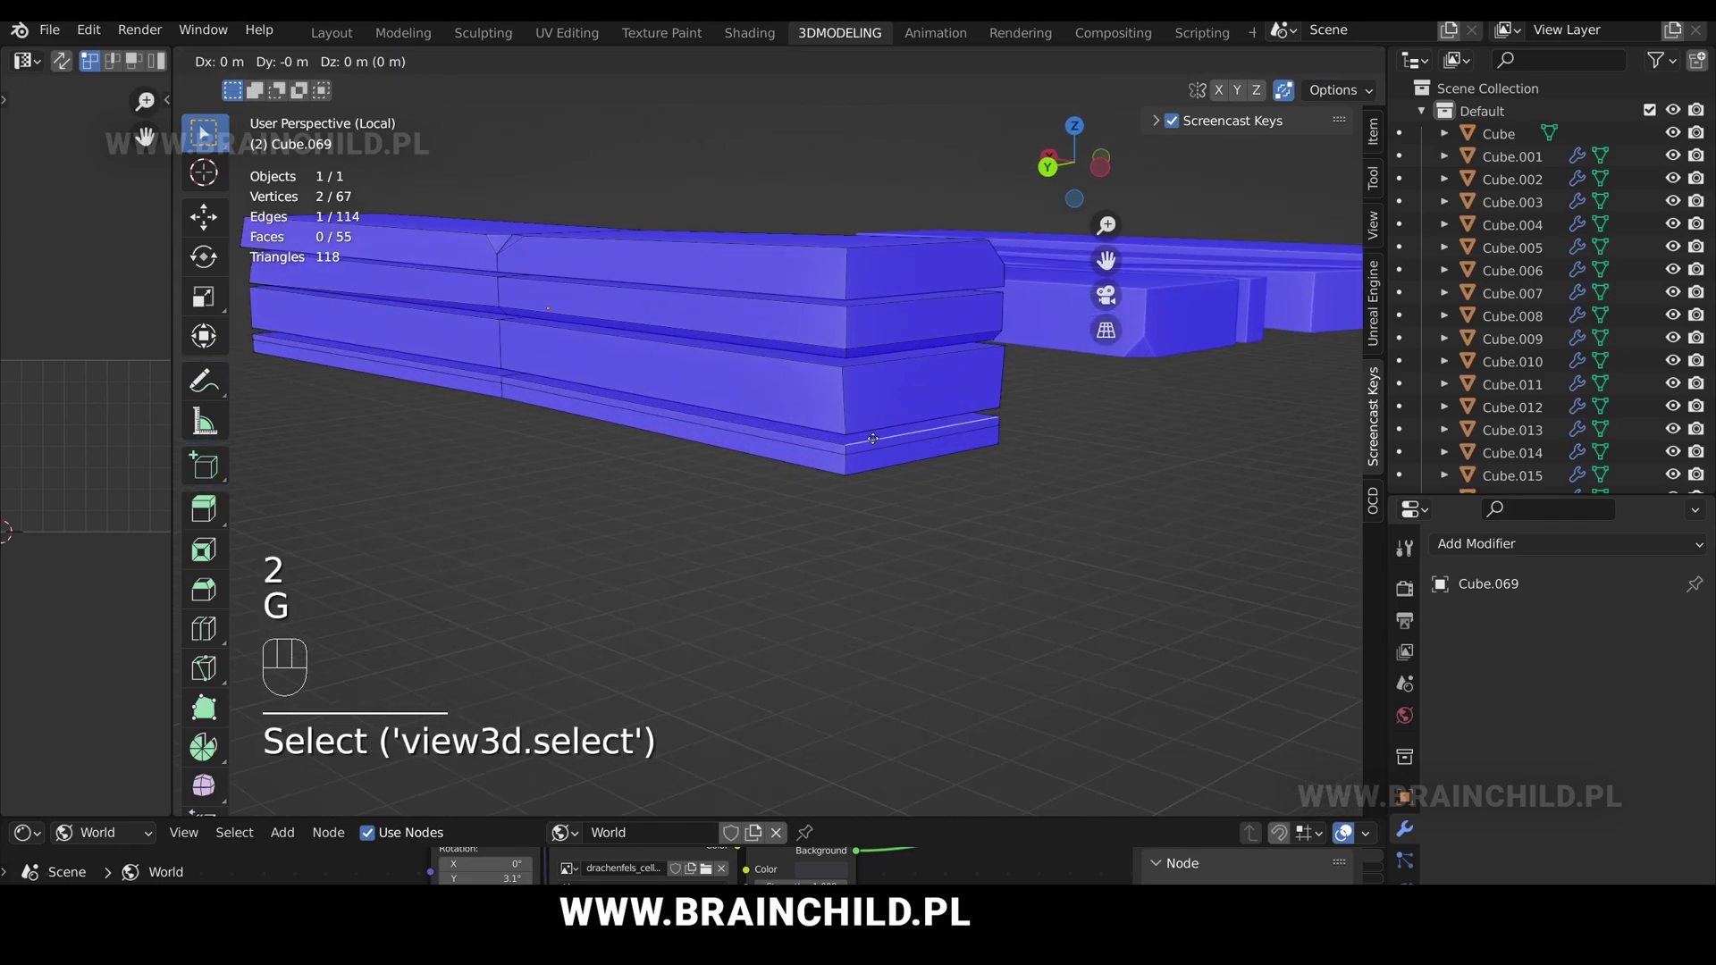
{"action": "left_click", "coordinate": [861, 435]}
{"action": "key", "text": "g"}
{"action": "key", "text": "g"}
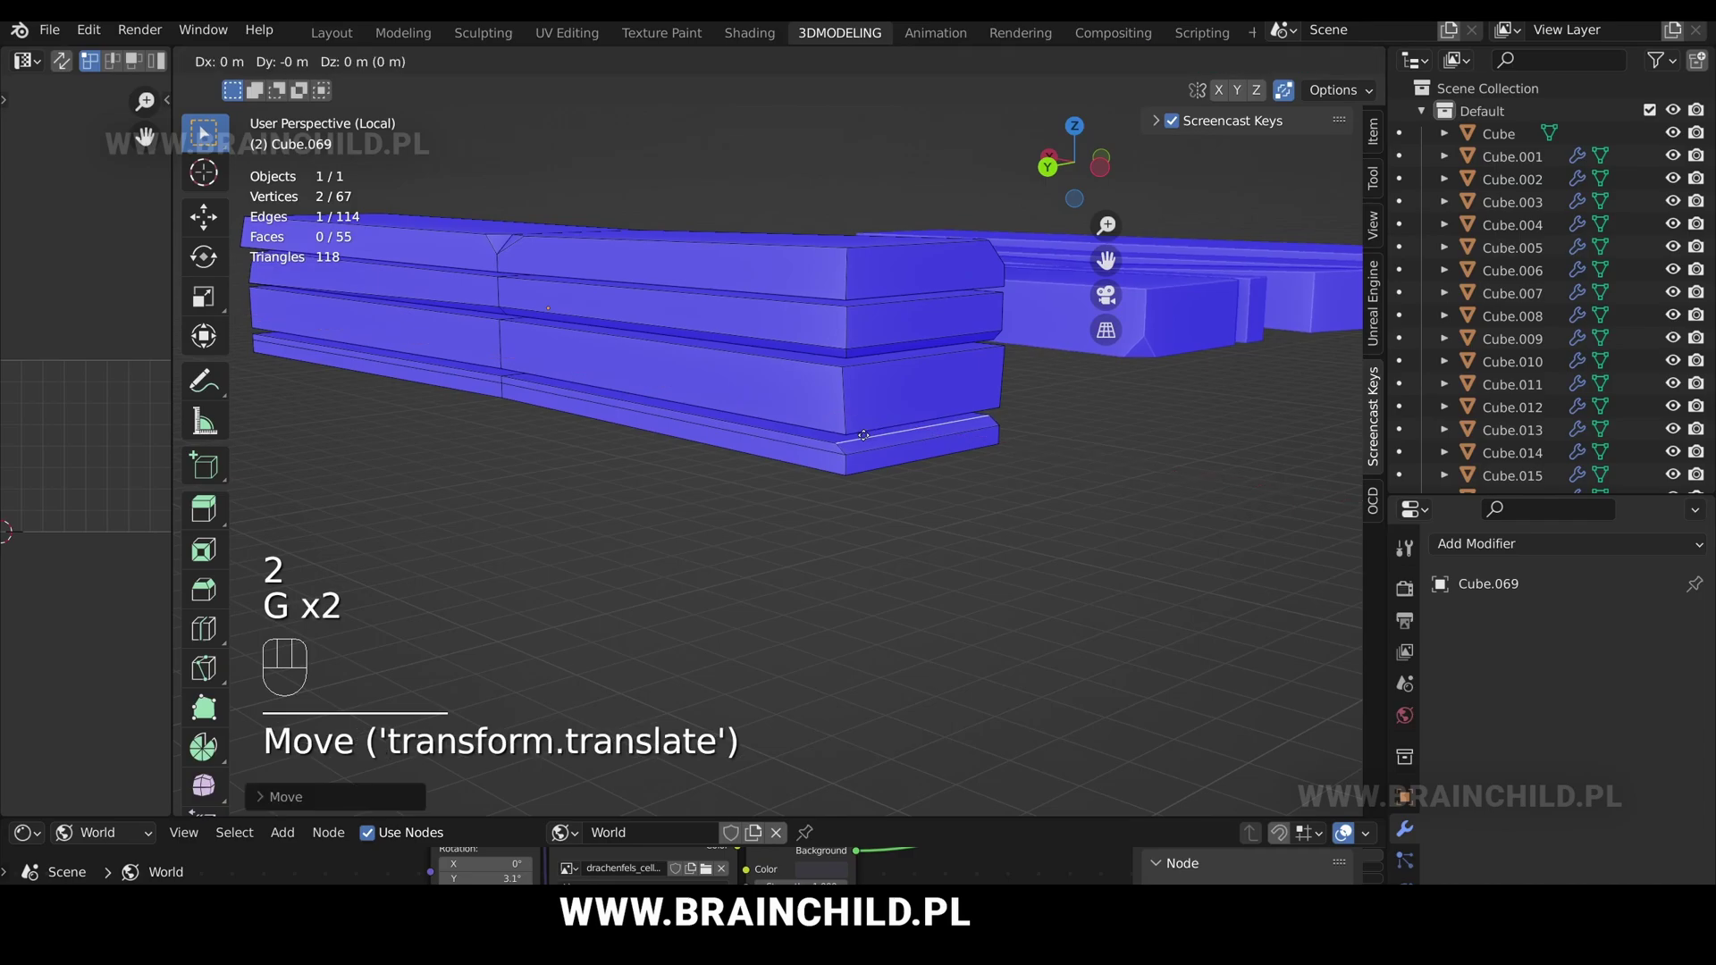
{"action": "right_click", "coordinate": [938, 448]}
Scale the lowest layer's upper end edge to about 0.86 and shift it along Z.
{"action": "key", "text": "s"}
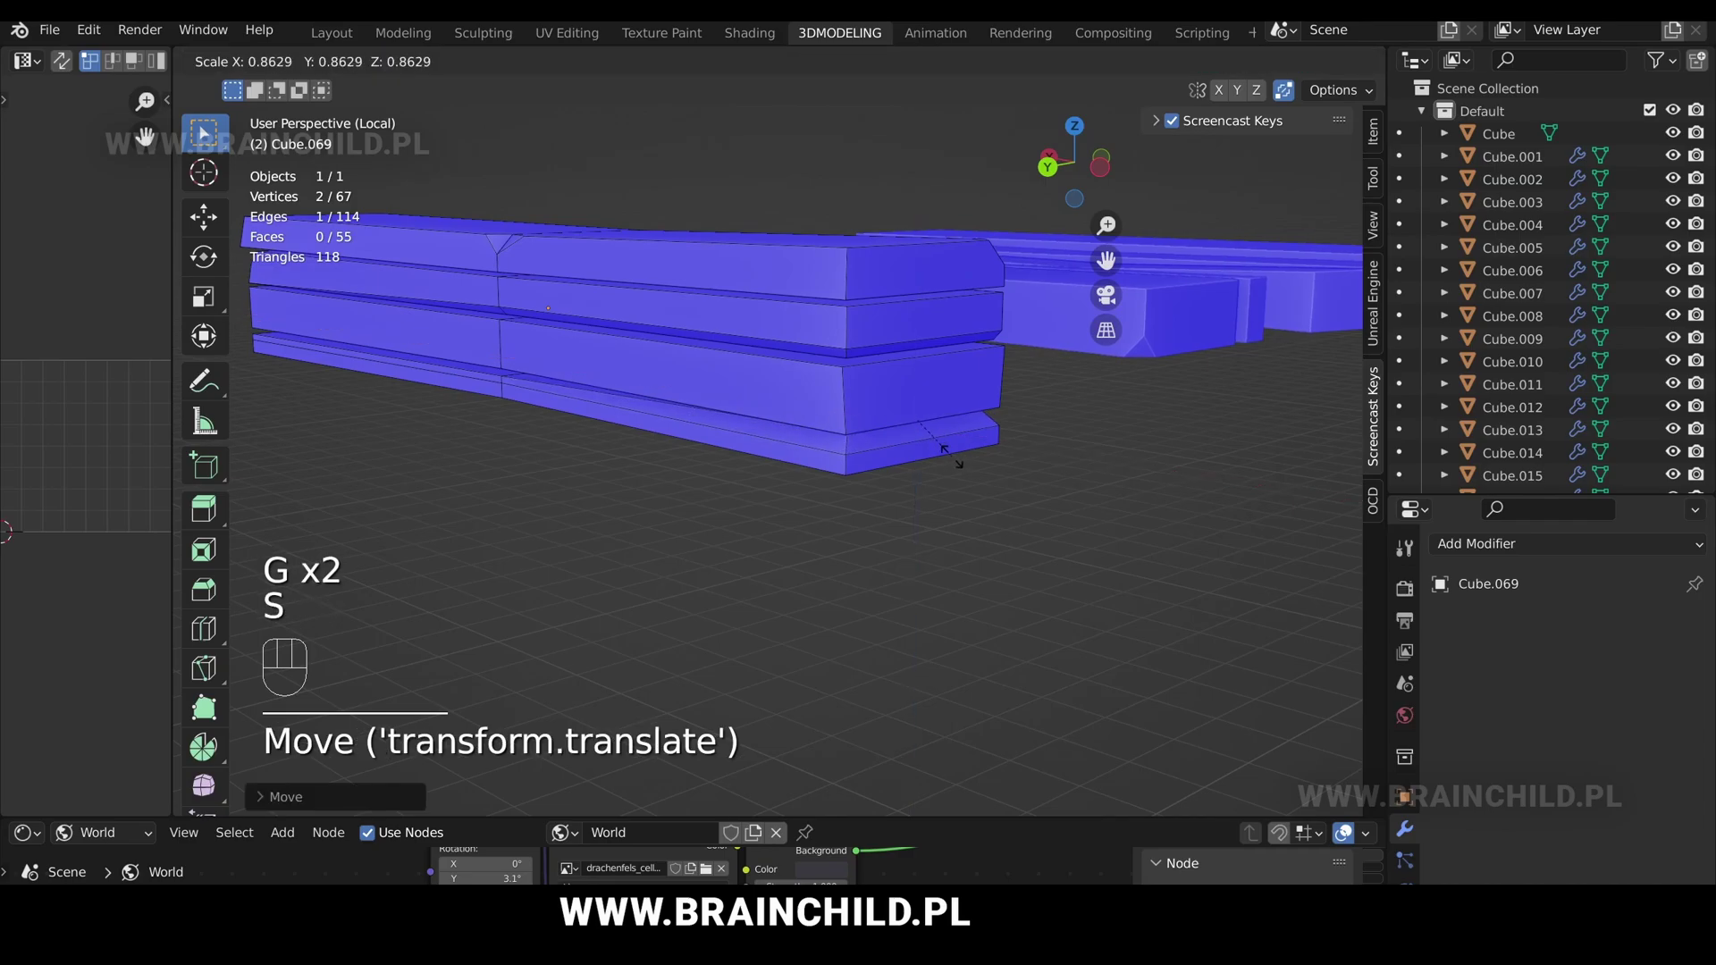
{"action": "left_click", "coordinate": [953, 458]}
{"action": "key", "text": "g"}
{"action": "key", "text": "z"}
{"action": "left_click", "coordinate": [954, 459]}
Lower another edge of the layered beam along the Z axis.
{"action": "scroll", "coordinate": [893, 447], "scroll_direction": "up", "scroll_amount": 1}
{"action": "middle_click_drag", "start_coordinate": [822, 437], "coordinate": [640, 455]}
{"action": "left_click", "coordinate": [431, 371]}
{"action": "key", "text": "g"}
{"action": "key", "text": "z"}
{"action": "left_click", "coordinate": [434, 382]}
Chip the second layer's end corner with a vertex bevel.
{"action": "scroll", "coordinate": [786, 441], "scroll_direction": "down", "scroll_amount": 3}
{"action": "key", "text": "1"}
{"action": "left_click", "coordinate": [774, 421]}
{"action": "key", "text": "shift+ctrl+b"}
{"action": "left_click", "coordinate": [833, 436]}
Add a loop cut to the third layer, then bevel and triangulate its lower side vertex into a notch scaled along X.
{"action": "key", "text": "ctrl+r"}
{"action": "left_click", "coordinate": [710, 404]}
{"action": "left_click", "coordinate": [743, 402]}
{"action": "left_click", "coordinate": [789, 425]}
{"action": "key", "text": "shift+ctrl+b"}
{"action": "left_click", "coordinate": [887, 409]}
{"action": "key", "text": "ctrl+t"}
{"action": "key", "text": "s"}
{"action": "key", "text": "x"}
{"action": "left_click", "coordinate": [903, 417]}
{"action": "key", "text": "Tab"}
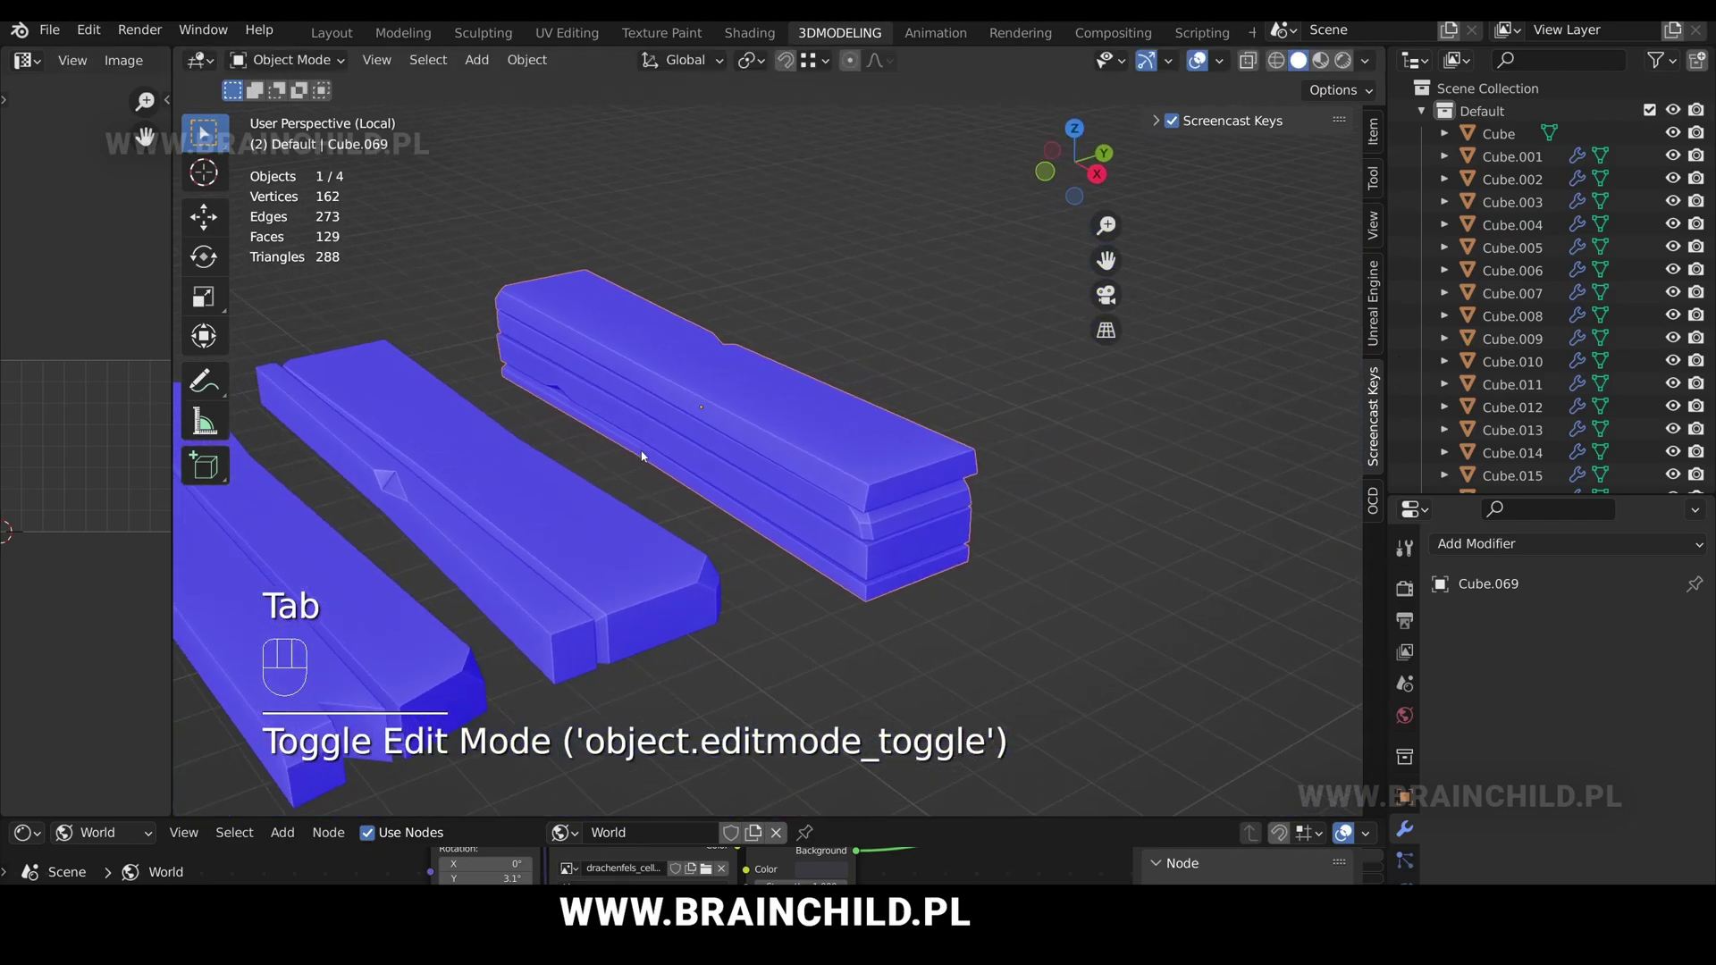
Chip the top layer's upper end corner on the layered beam with a vertex bevel.
{"action": "key", "text": "Tab"}
{"action": "scroll", "coordinate": [782, 442], "scroll_direction": "up", "scroll_amount": 2}
{"action": "middle_click_drag", "start_coordinate": [820, 450], "coordinate": [737, 369], "text": "shift"}
{"action": "left_click", "coordinate": [825, 416]}
{"action": "key", "text": "ctrl+shift+b"}
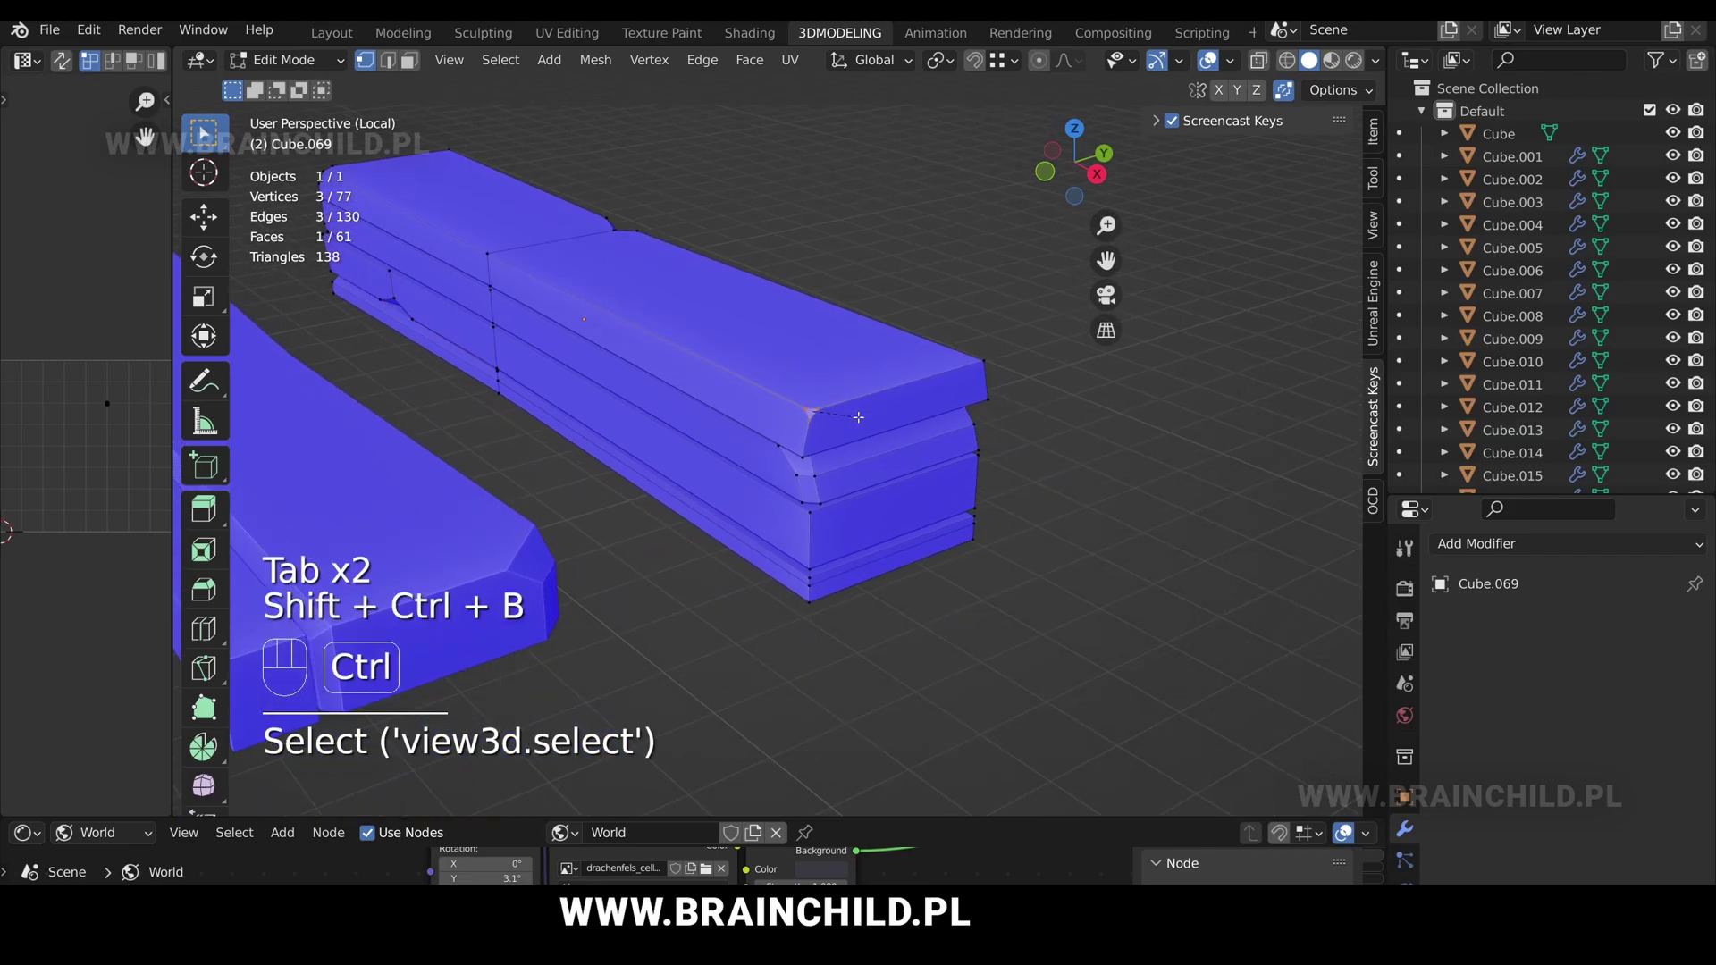
{"action": "left_click", "coordinate": [853, 417]}
Bevel the third layer's lower end corner vertex on the layered beam.
{"action": "middle_click_drag", "start_coordinate": [930, 407], "coordinate": [854, 326]}
{"action": "middle_click_drag", "start_coordinate": [581, 411], "coordinate": [599, 402], "text": "shift"}
{"action": "scroll", "coordinate": [599, 402], "scroll_direction": "up", "scroll_amount": 2}
{"action": "left_click", "coordinate": [632, 460]}
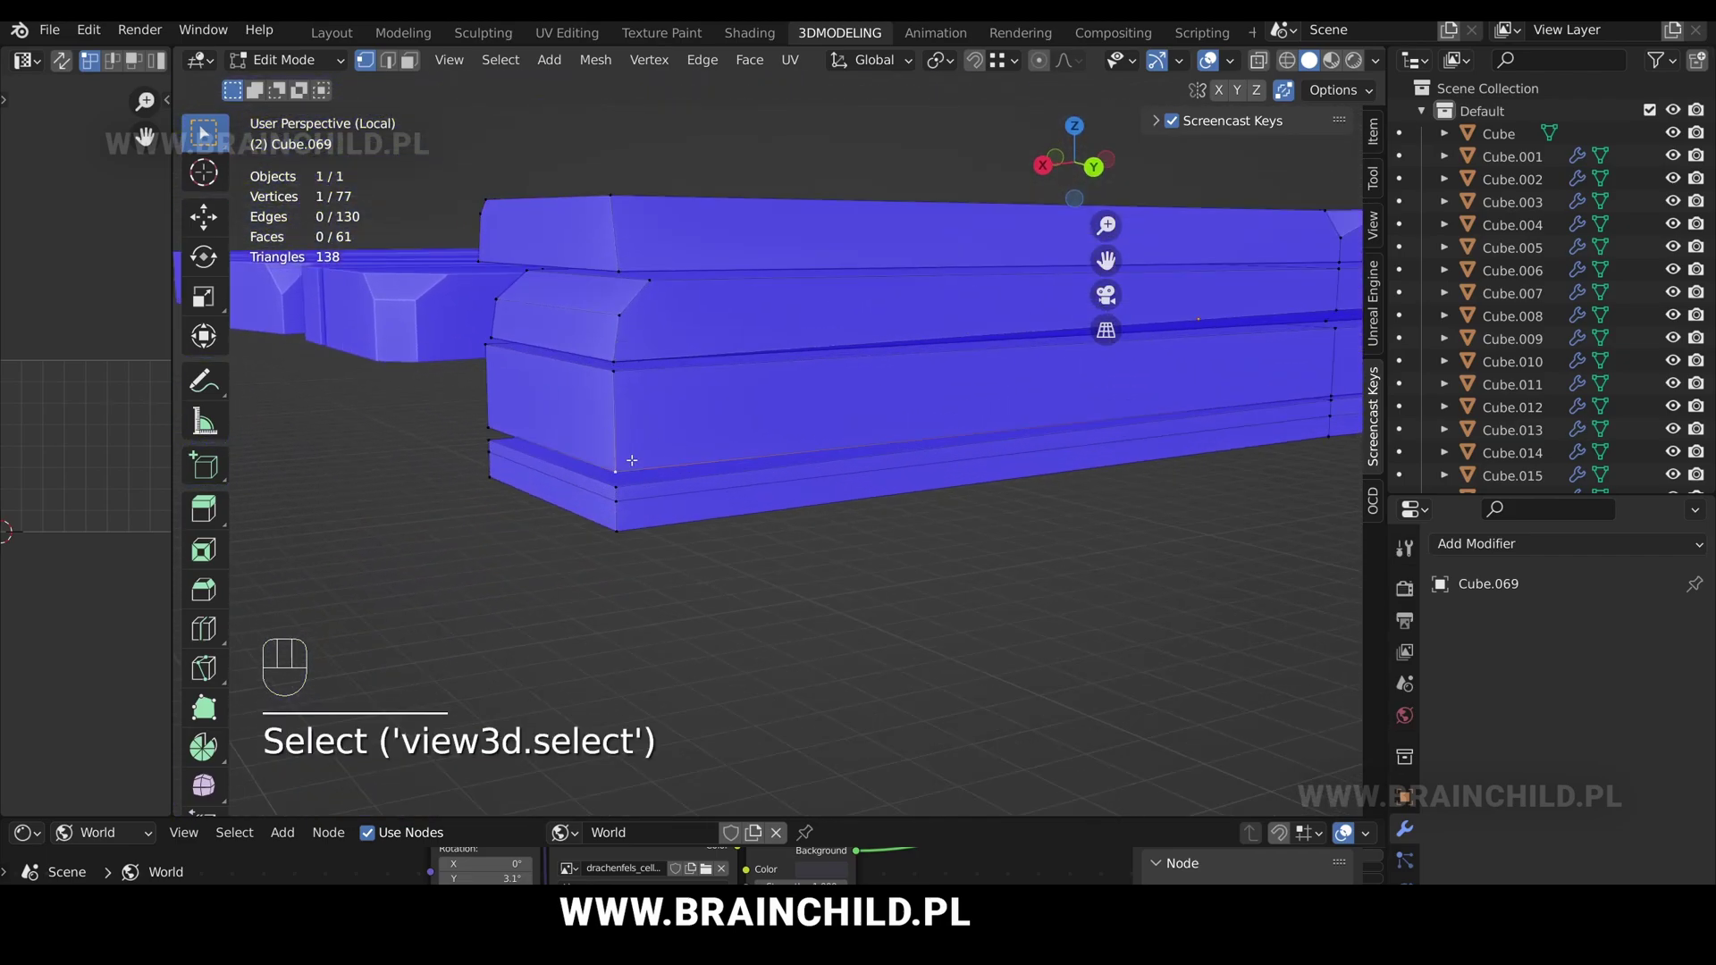
{"action": "left_click", "coordinate": [674, 464]}
Slide the lowest layer's upper end edge slightly and shift it along the Z axis.
{"action": "key", "text": "2"}
{"action": "left_click", "coordinate": [589, 480]}
{"action": "key", "text": "g"}
{"action": "key", "text": "g"}
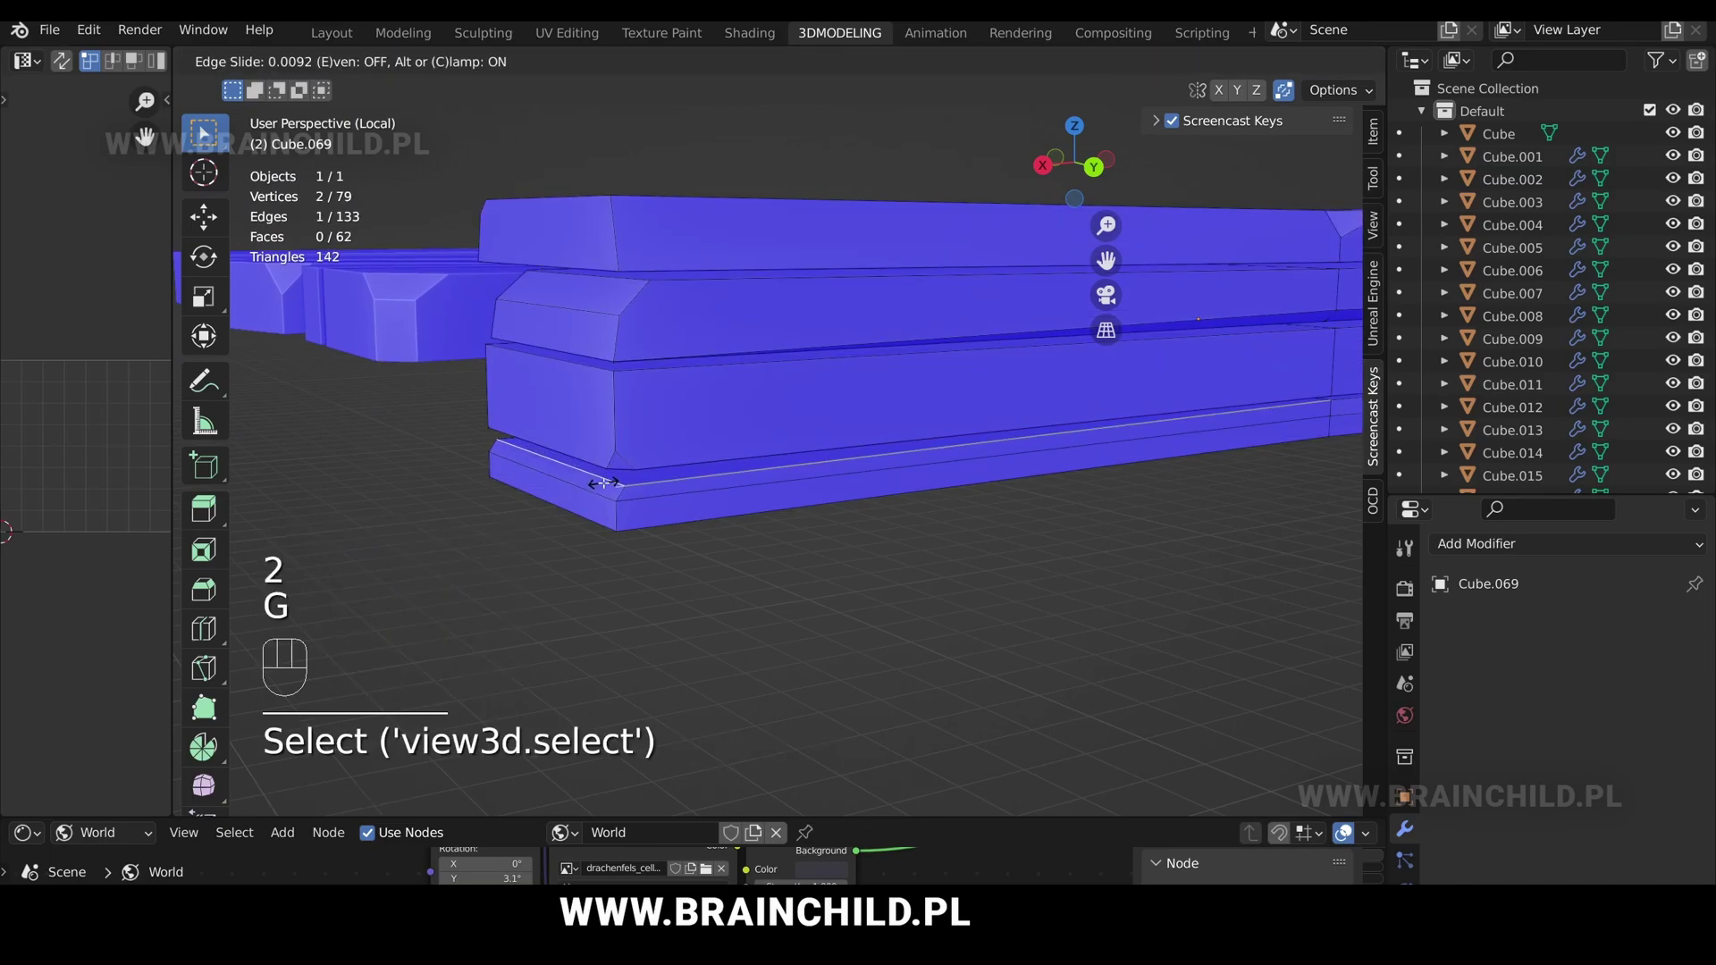
{"action": "left_click", "coordinate": [604, 483]}
{"action": "key", "text": "g"}
{"action": "key", "text": "z"}
{"action": "left_click", "coordinate": [671, 488]}
Select two end edges of the lowest layer and scale them together.
{"action": "left_click", "coordinate": [592, 487], "text": "shift"}
{"action": "key", "text": "g"}
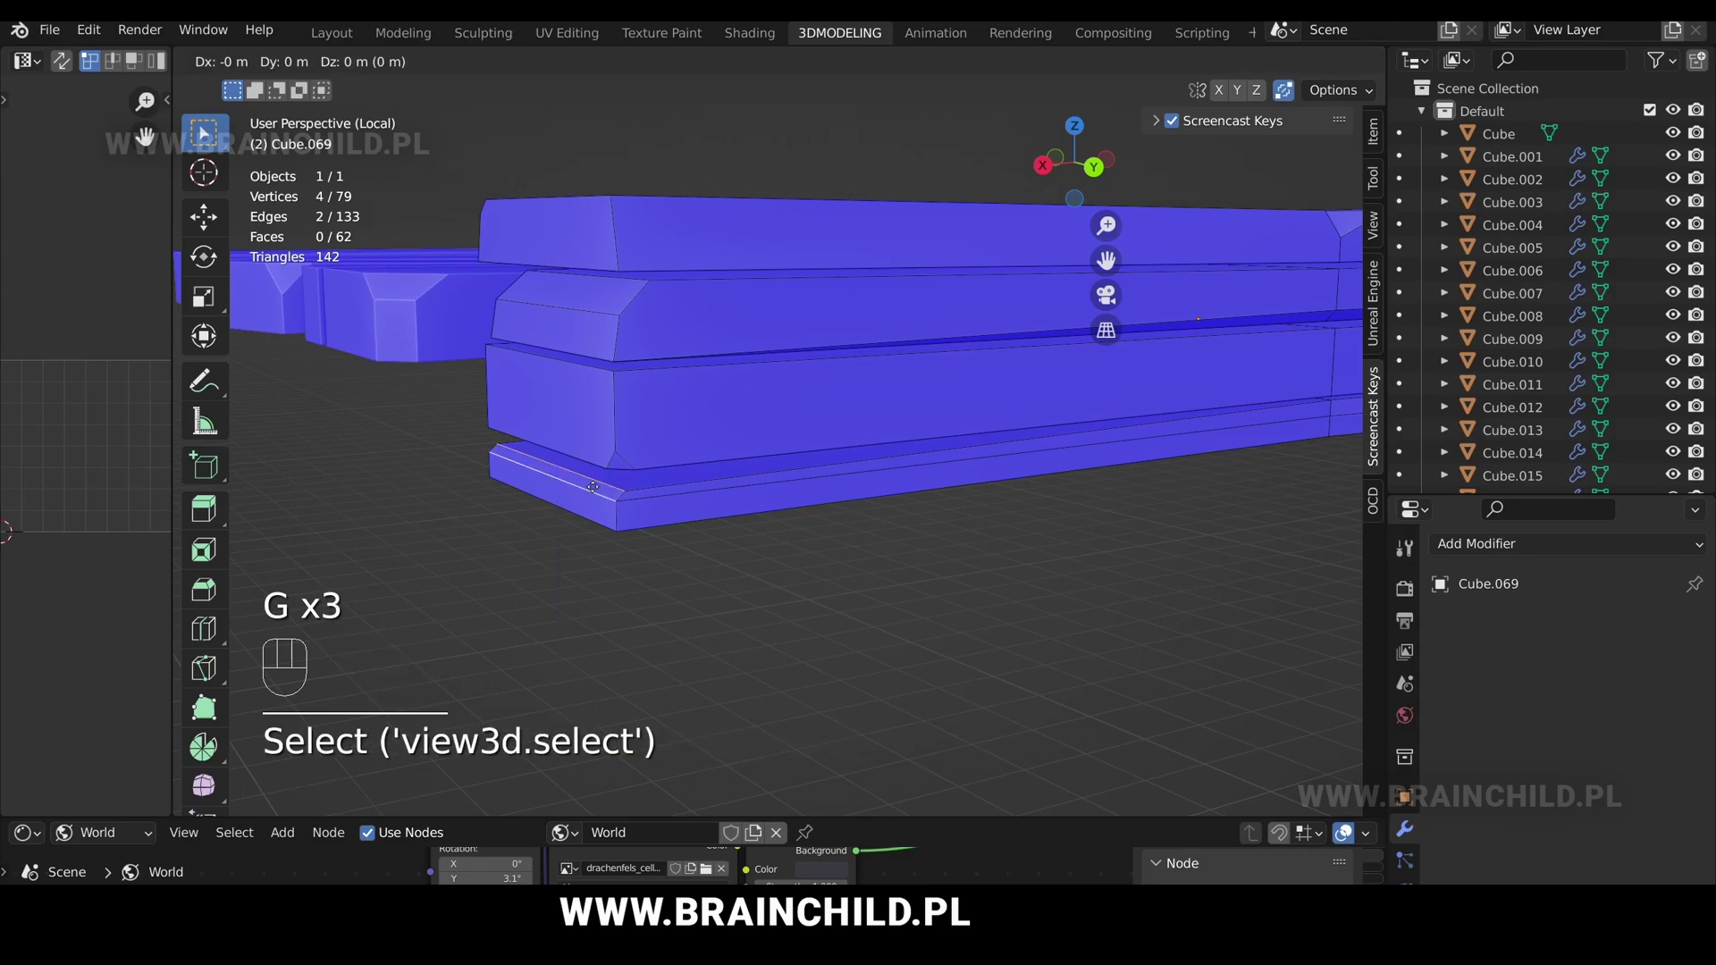
{"action": "left_click", "coordinate": [592, 487]}
{"action": "middle_click_drag", "start_coordinate": [592, 487], "coordinate": [1152, 474]}
{"action": "key", "text": "s"}
{"action": "left_click", "coordinate": [971, 481]}
{"action": "scroll", "coordinate": [957, 476], "scroll_direction": "down", "scroll_amount": 3}
{"action": "key", "text": "Tab"}
Thin the plank next to the layered beam by scaling its whole mesh to about 0.63 along Z.
{"action": "middle_click_drag", "start_coordinate": [938, 437], "coordinate": [1091, 445], "text": "shift"}
{"action": "mouse_move", "coordinate": [956, 447]}
{"action": "middle_mouse_down"}
{"action": "mouse_move", "coordinate": [903, 457]}
{"action": "mouse_move", "coordinate": [938, 427]}
{"action": "middle_mouse_up"}
{"action": "middle_click_drag", "start_coordinate": [938, 427], "coordinate": [895, 426]}
{"action": "left_click", "coordinate": [926, 487]}
{"action": "key", "text": "Tab"}
{"action": "key", "text": "a"}
{"action": "key", "text": "s"}
{"action": "key", "text": "z"}
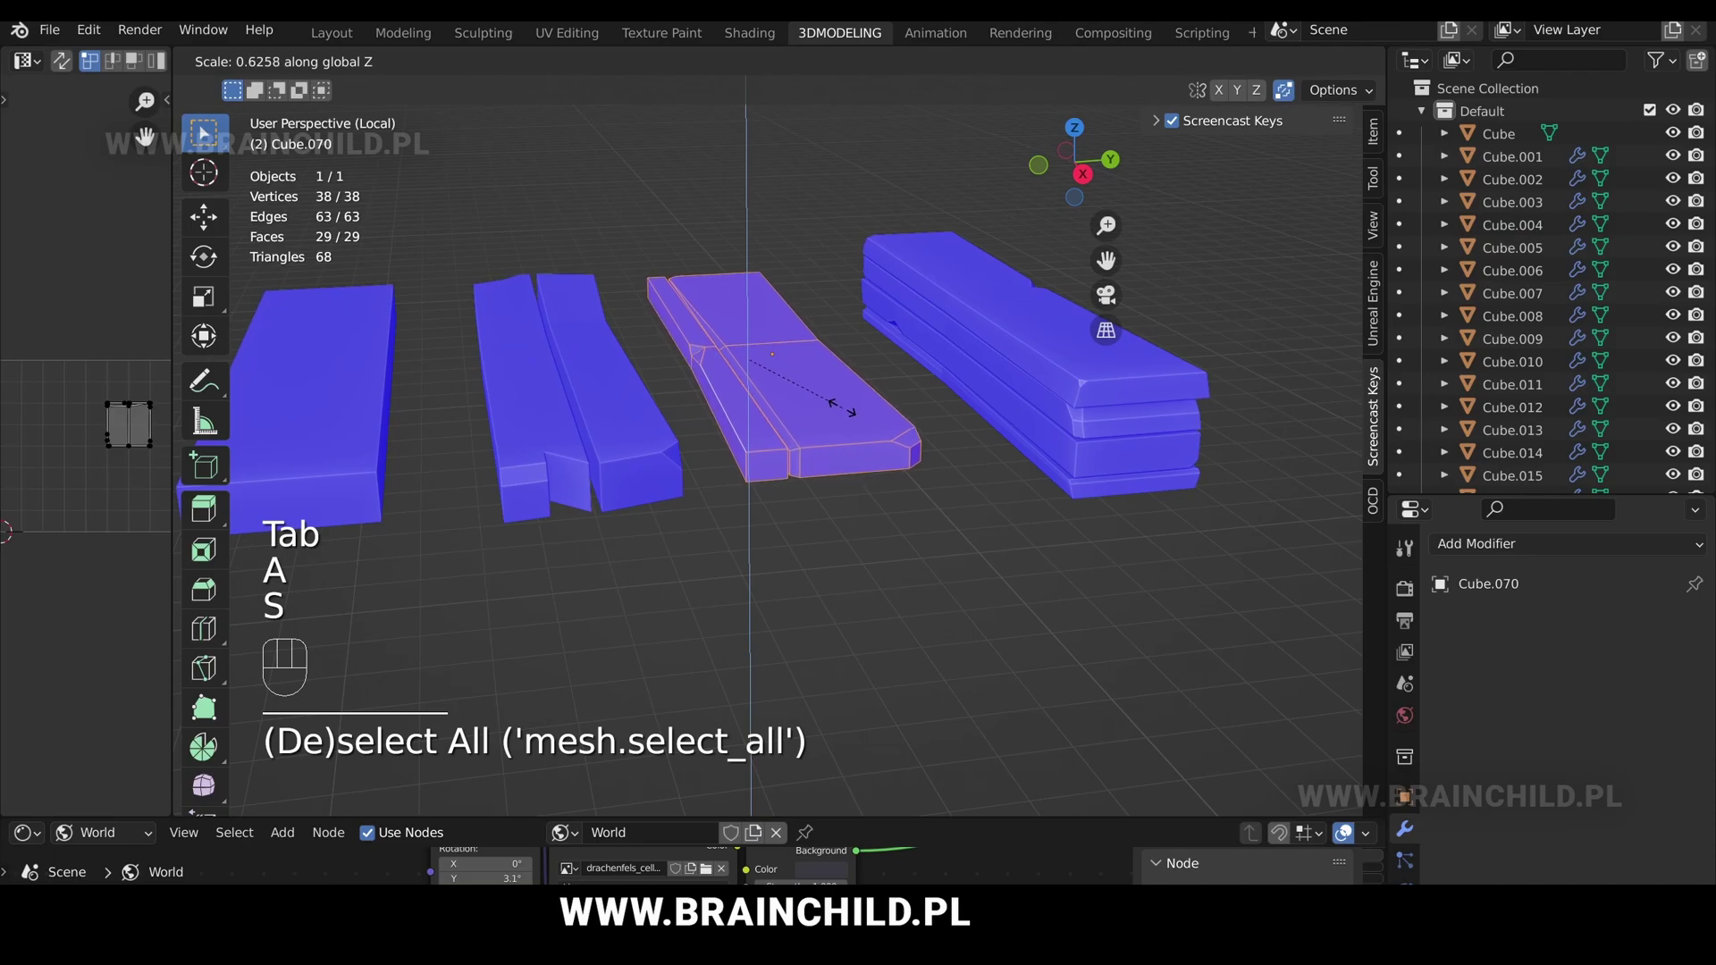
{"action": "left_click", "coordinate": [852, 410]}
{"action": "key", "text": "Tab"}
Thin the split plank with the broken end by scaling its whole mesh along Z.
{"action": "left_click", "coordinate": [604, 433]}
{"action": "middle_click_drag", "start_coordinate": [604, 433], "coordinate": [735, 464]}
{"action": "key", "text": "Tab"}
{"action": "key", "text": "a"}
{"action": "key", "text": "s"}
{"action": "key", "text": "z"}
{"action": "left_click", "coordinate": [654, 377]}
{"action": "key", "text": "Tab"}
{"action": "scroll", "coordinate": [736, 464], "scroll_direction": "down", "scroll_amount": 4}
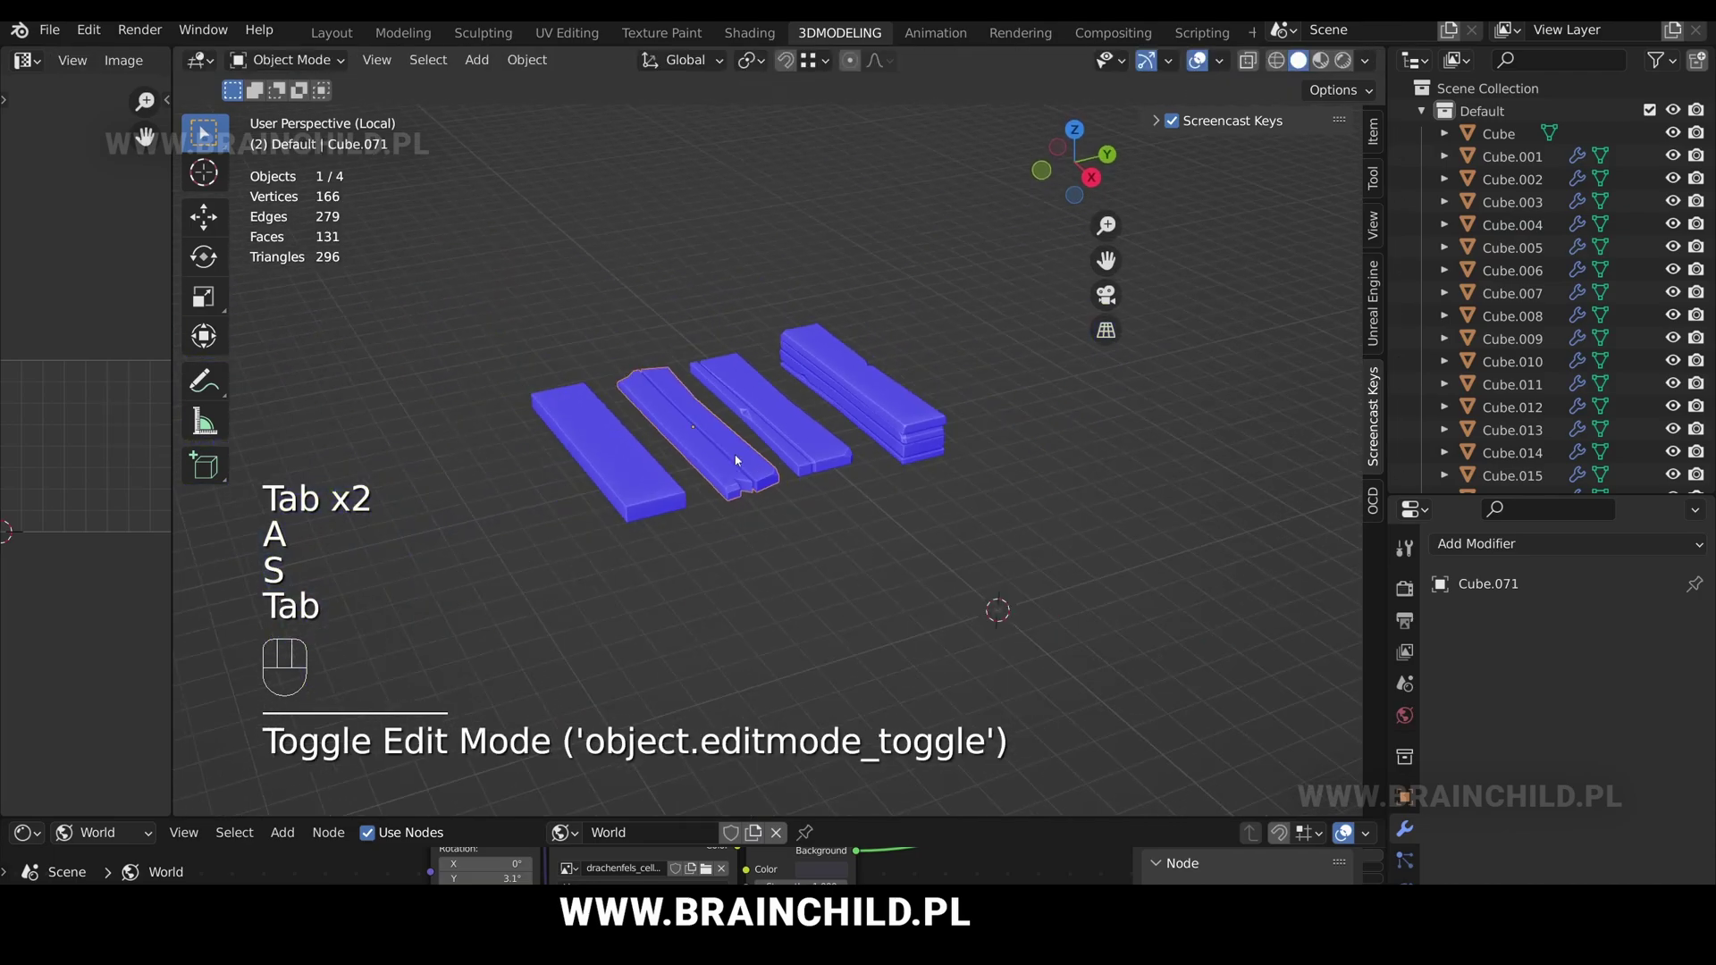
Add a loop cut to the layered beam's top layer between its middle cut and the chipped end.
{"action": "left_click", "coordinate": [736, 345]}
{"action": "scroll", "coordinate": [742, 362], "scroll_direction": "up", "scroll_amount": 4}
{"action": "middle_click_drag", "start_coordinate": [743, 365], "coordinate": [653, 416]}
{"action": "scroll", "coordinate": [777, 395], "scroll_direction": "up", "scroll_amount": 3}
{"action": "key", "text": "Tab"}
{"action": "left_click", "coordinate": [725, 358]}
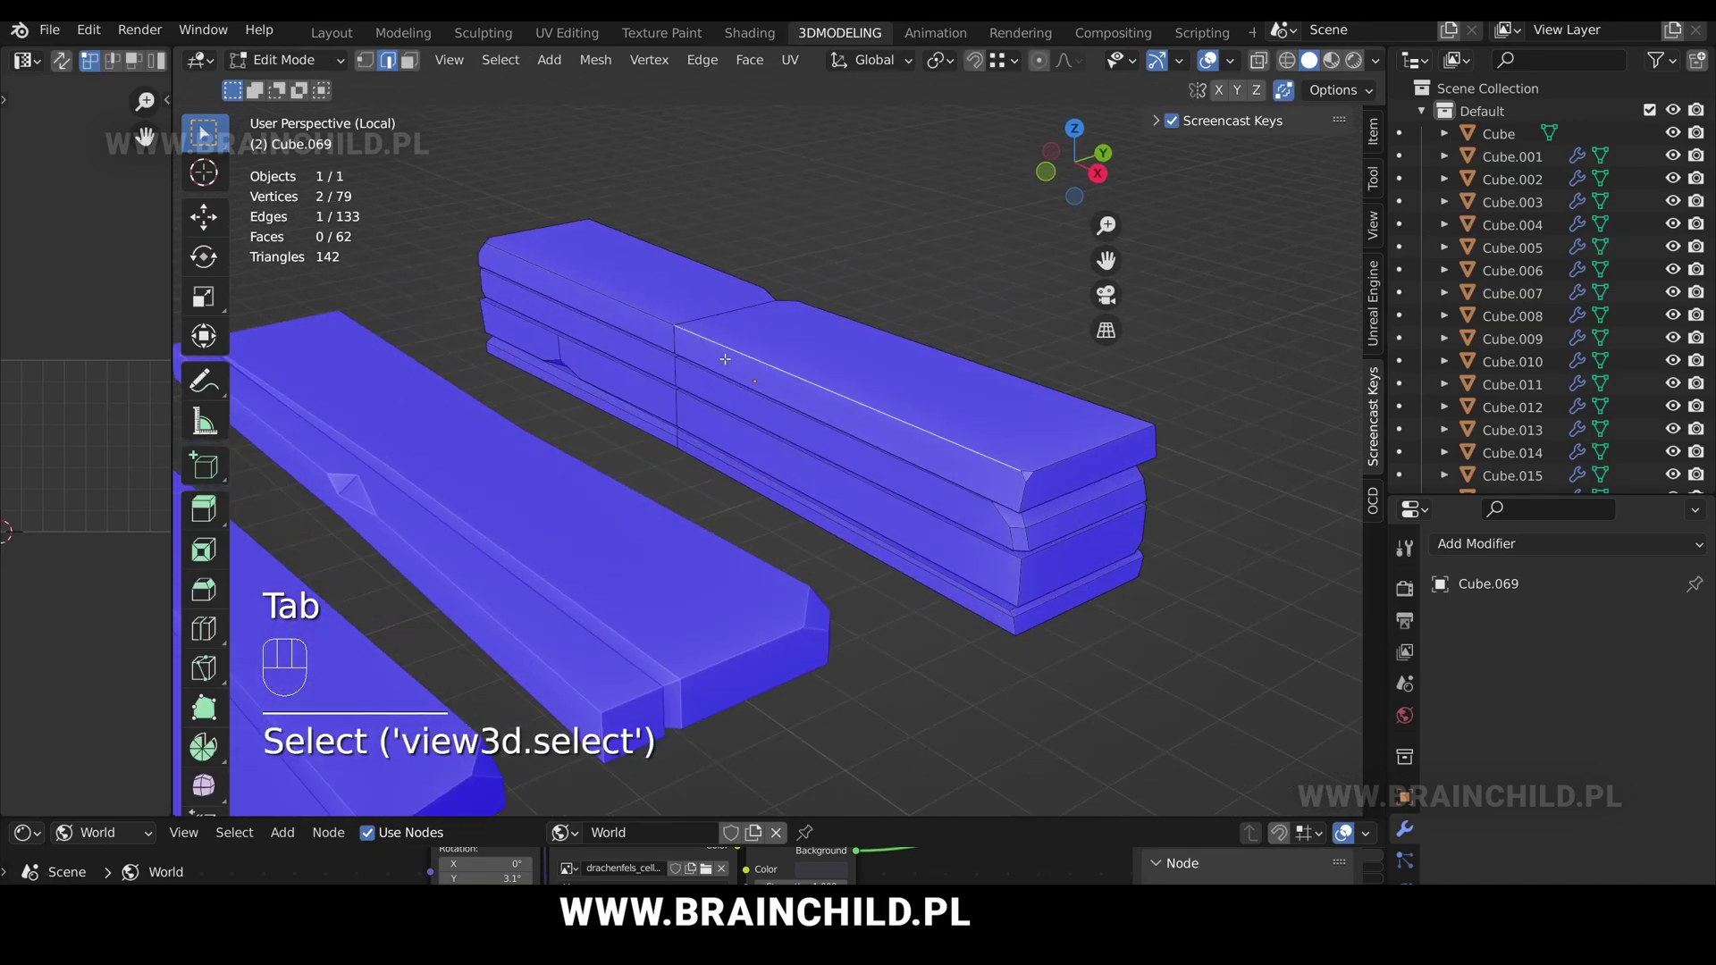
{"action": "key", "text": "ctrl+r"}
{"action": "left_click", "coordinate": [778, 357]}
{"action": "key", "text": "1"}
{"action": "left_click", "coordinate": [833, 391]}
{"action": "key", "text": "shift+ctrl+b"}
{"action": "right_click", "coordinate": [883, 399]}
Knife a cut across the top layer's upper face and down its side through the new edge point.
{"action": "middle_click_drag", "start_coordinate": [826, 393], "coordinate": [915, 433]}
{"action": "scroll", "coordinate": [913, 434], "scroll_direction": "up", "scroll_amount": 2}
{"action": "key", "text": "k"}
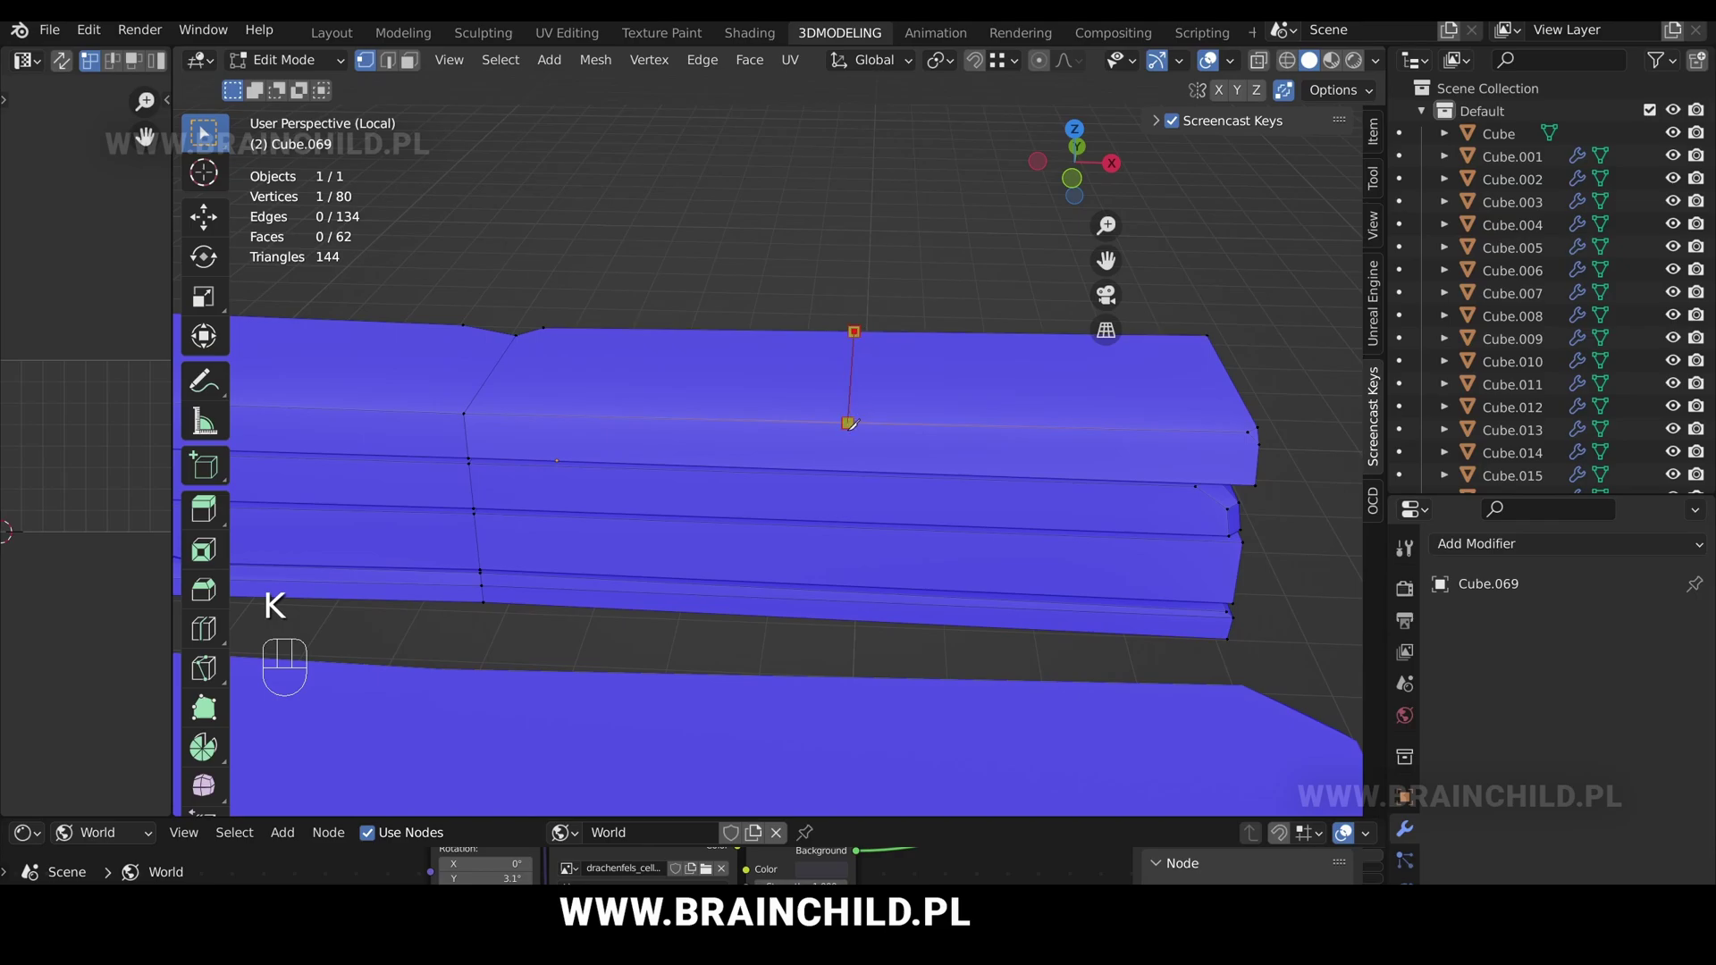
{"action": "left_click", "coordinate": [847, 471]}
{"action": "key", "text": "Return"}
Bevel the knife cut's vertex on the long upper edge into a chip and slide one chip vertex along the edge.
{"action": "left_click", "coordinate": [855, 433]}
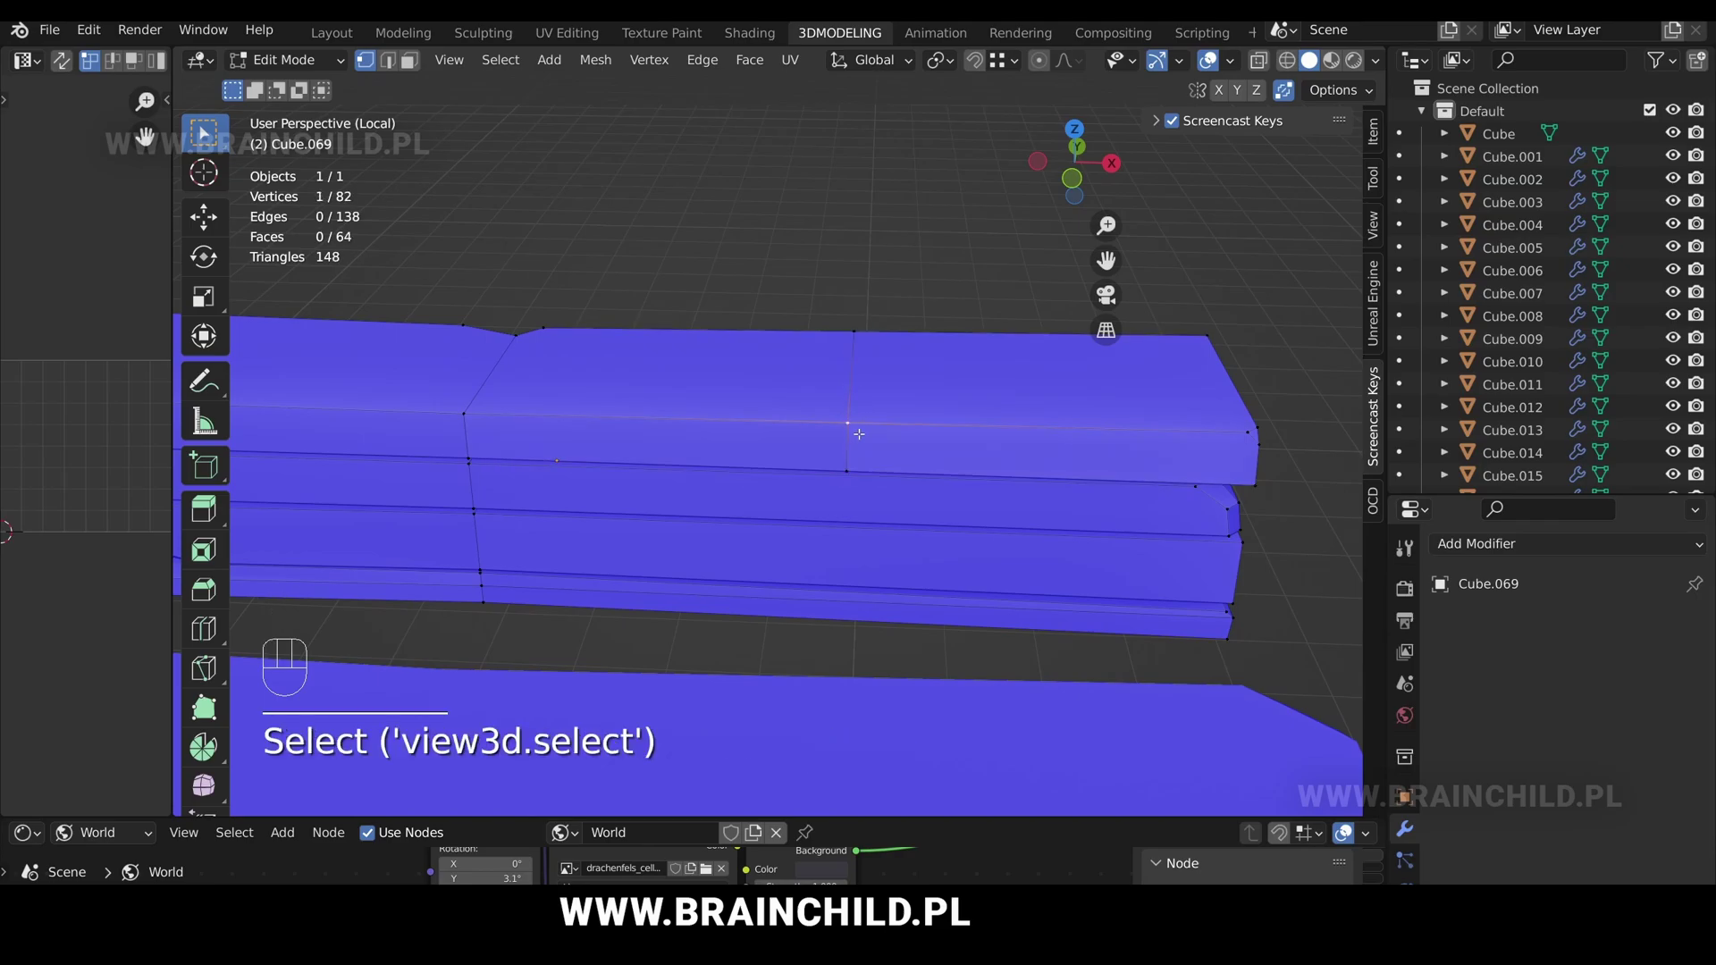
{"action": "key", "text": "ctrl+shift+b"}
{"action": "left_click", "coordinate": [917, 439]}
{"action": "left_click", "coordinate": [864, 425]}
{"action": "key", "text": "g"}
{"action": "key", "text": "g"}
{"action": "left_click", "coordinate": [903, 426]}
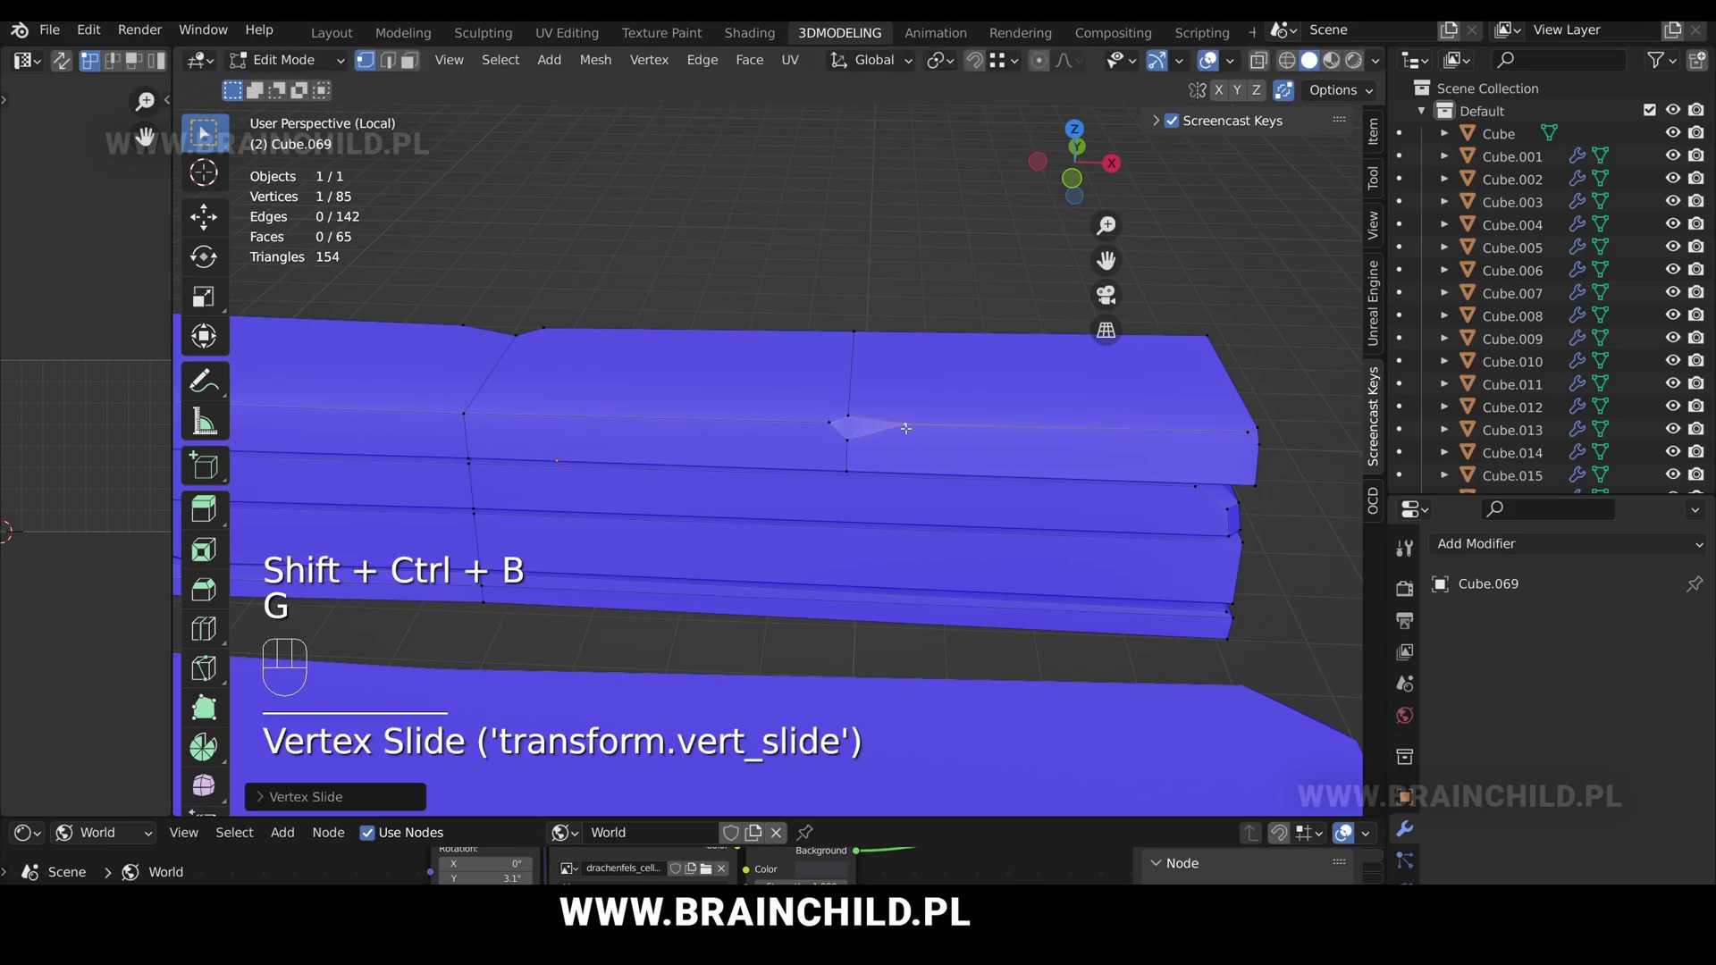
Triangulate the chip face on the top layer's long edge.
{"action": "key", "text": "3"}
{"action": "left_click", "coordinate": [873, 428]}
{"action": "key", "text": "ctrl+t"}
{"action": "scroll", "coordinate": [894, 424], "scroll_direction": "down", "scroll_amount": 6}
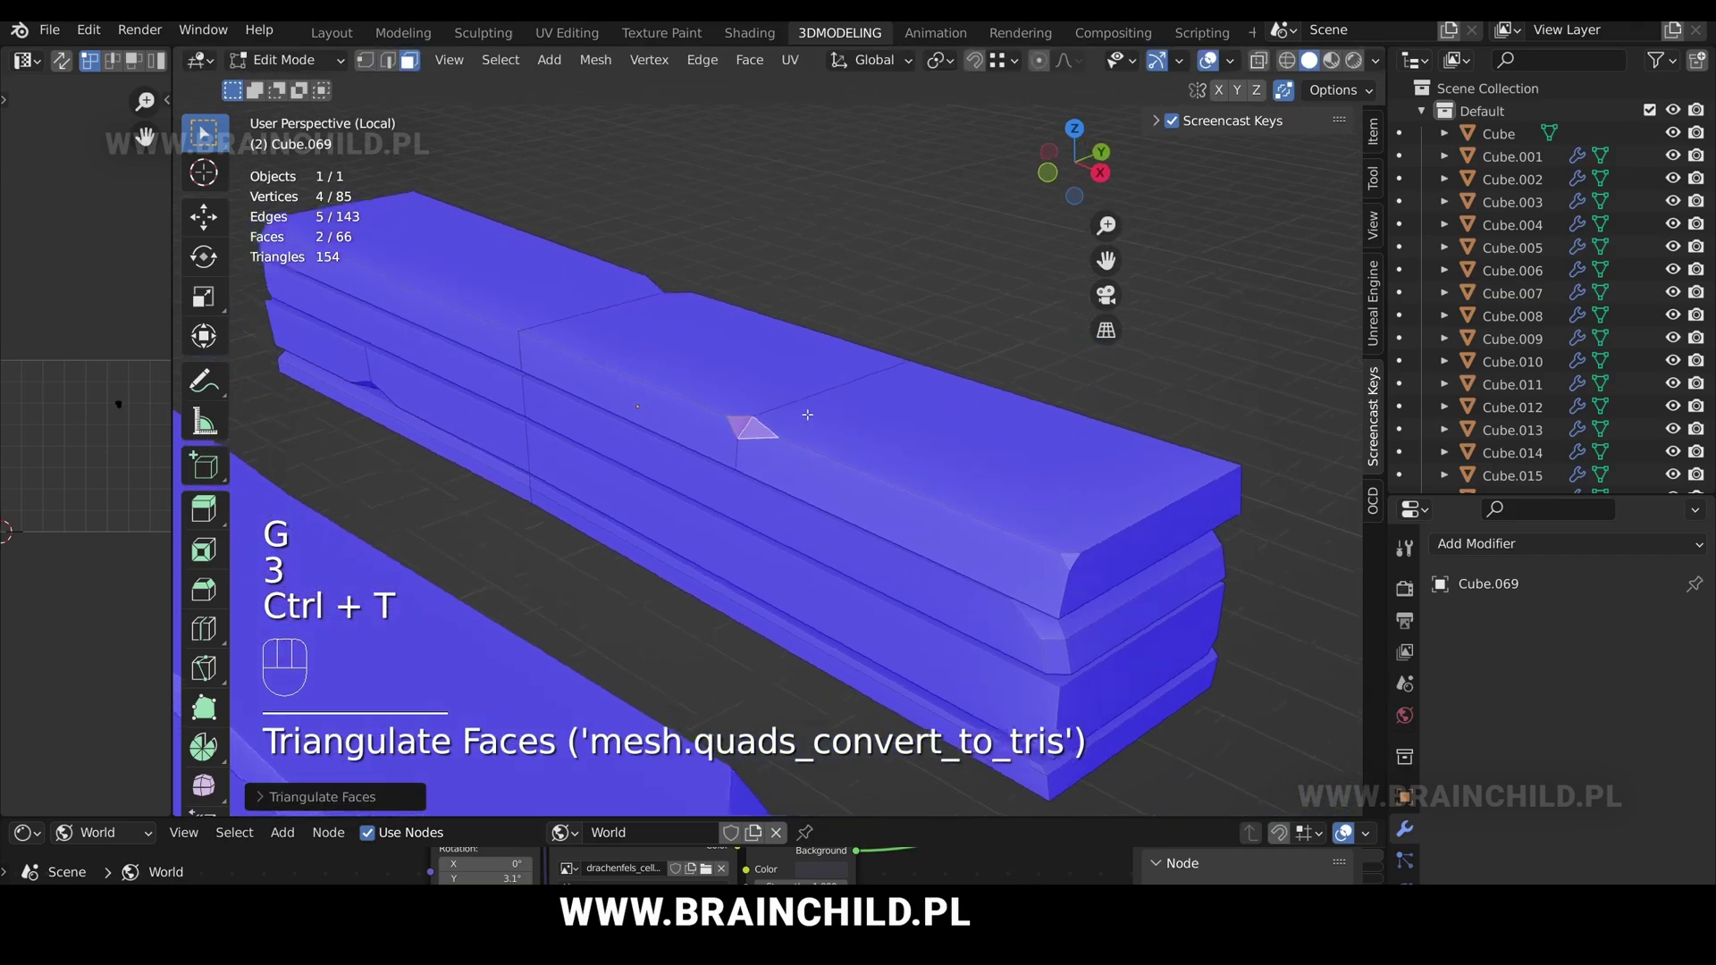
{"action": "key", "text": "Tab"}
{"action": "mouse_move", "coordinate": [793, 415]}
{"action": "middle_mouse_down"}
{"action": "mouse_move", "coordinate": [818, 392]}
{"action": "mouse_move", "coordinate": [816, 428]}
{"action": "middle_mouse_up"}
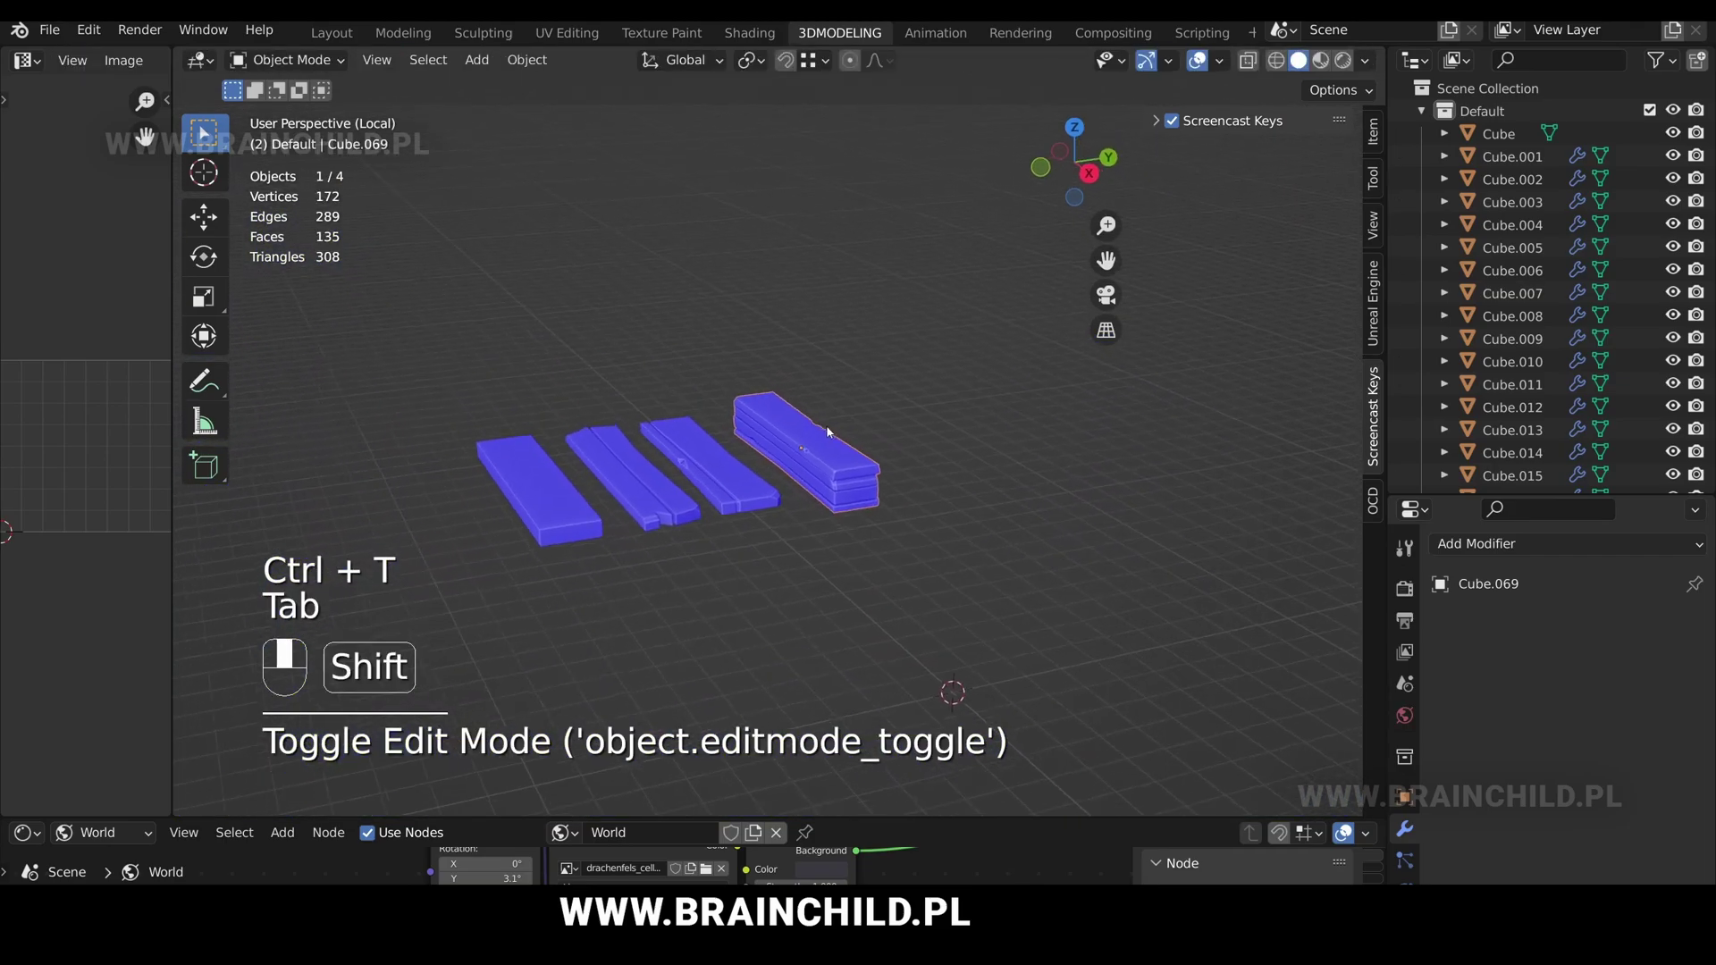
Bevel the far half of the top layer's long upper edge and slide its vertex toward the chip to taper it.
{"action": "scroll", "coordinate": [800, 416], "scroll_direction": "up", "scroll_amount": 5}
{"action": "key", "text": "Tab"}
{"action": "key", "text": "2"}
{"action": "left_click", "coordinate": [716, 394]}
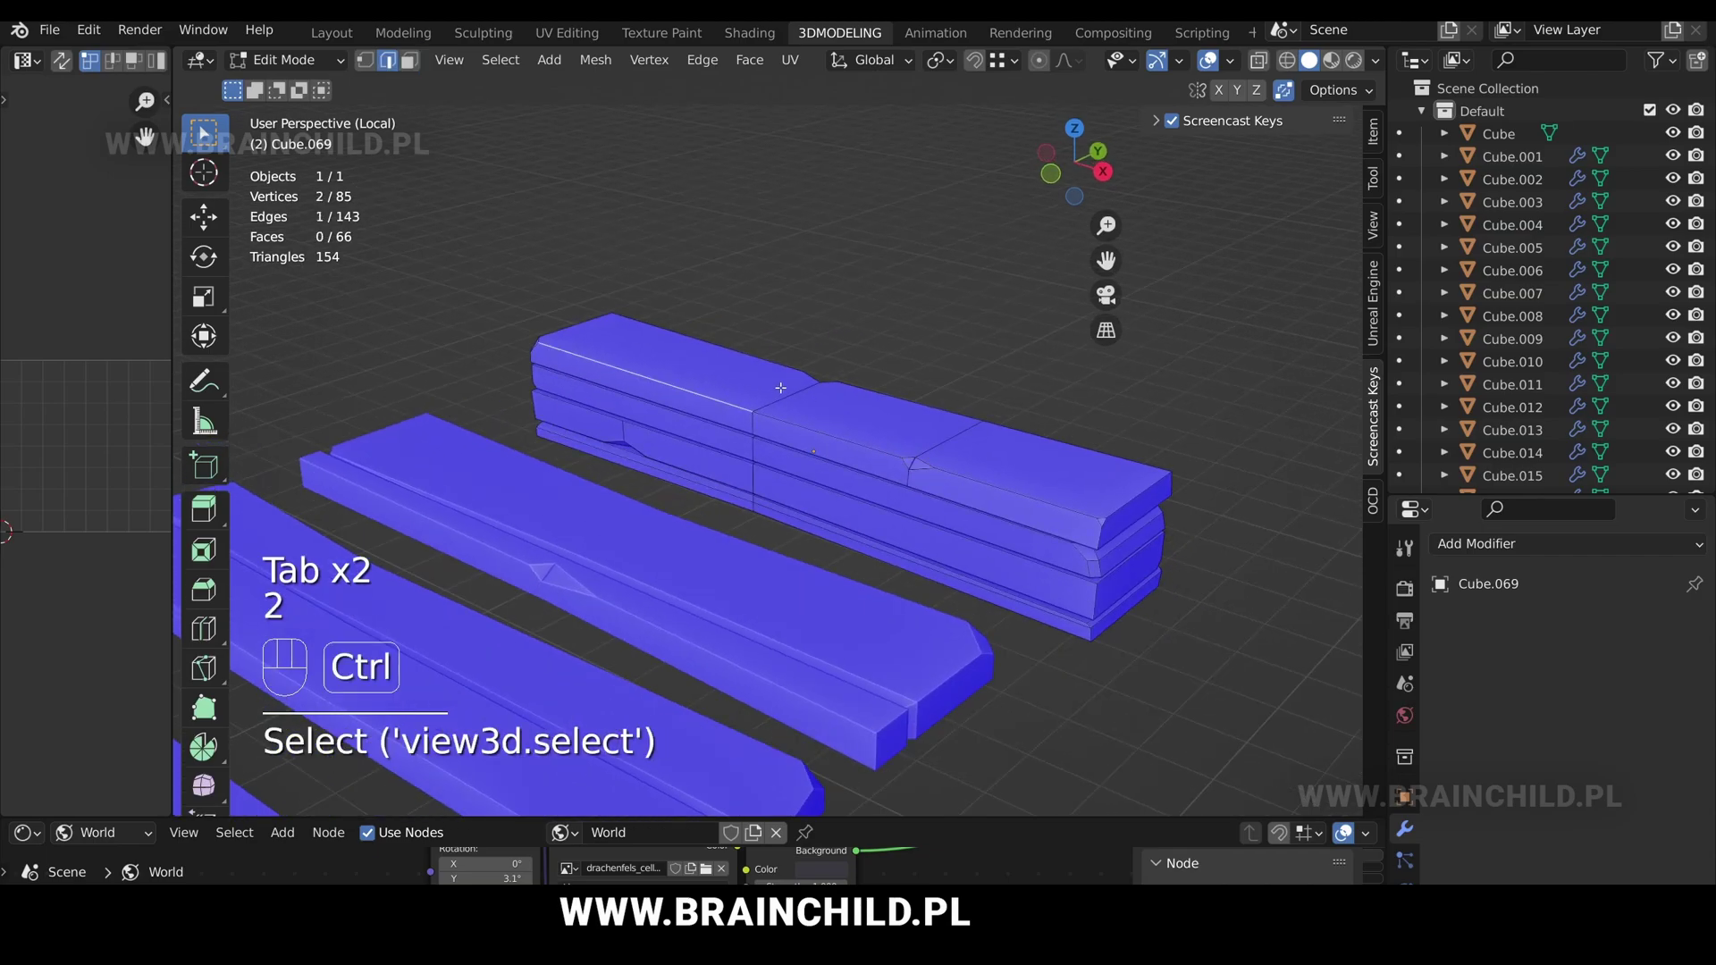
{"action": "key", "text": "ctrl+b"}
{"action": "left_click", "coordinate": [796, 392]}
{"action": "key", "text": "1"}
{"action": "left_click", "coordinate": [760, 413]}
{"action": "key", "text": "g"}
{"action": "key", "text": "g"}
{"action": "left_click", "coordinate": [904, 459]}
Thin the plain plank by scaling it along the Z axis.
{"action": "middle_click_drag", "start_coordinate": [661, 427], "coordinate": [843, 422]}
{"action": "middle_click_drag", "start_coordinate": [567, 488], "coordinate": [817, 489], "text": "shift"}
{"action": "key", "text": "Tab"}
{"action": "scroll", "coordinate": [656, 437], "scroll_direction": "down", "scroll_amount": 5}
{"action": "left_click", "coordinate": [604, 464]}
{"action": "key", "text": "s"}
{"action": "key", "text": "z"}
{"action": "left_click", "coordinate": [713, 478]}
Add a lengthwise loop cut down the middle of the plain plank and scale the loop.
{"action": "scroll", "coordinate": [876, 421], "scroll_direction": "up", "scroll_amount": 4}
{"action": "key", "text": "Tab"}
{"action": "key", "text": "ctrl+r"}
{"action": "left_click", "coordinate": [801, 456]}
{"action": "right_click", "coordinate": [801, 456]}
{"action": "key", "text": "s"}
{"action": "left_click", "coordinate": [842, 461]}
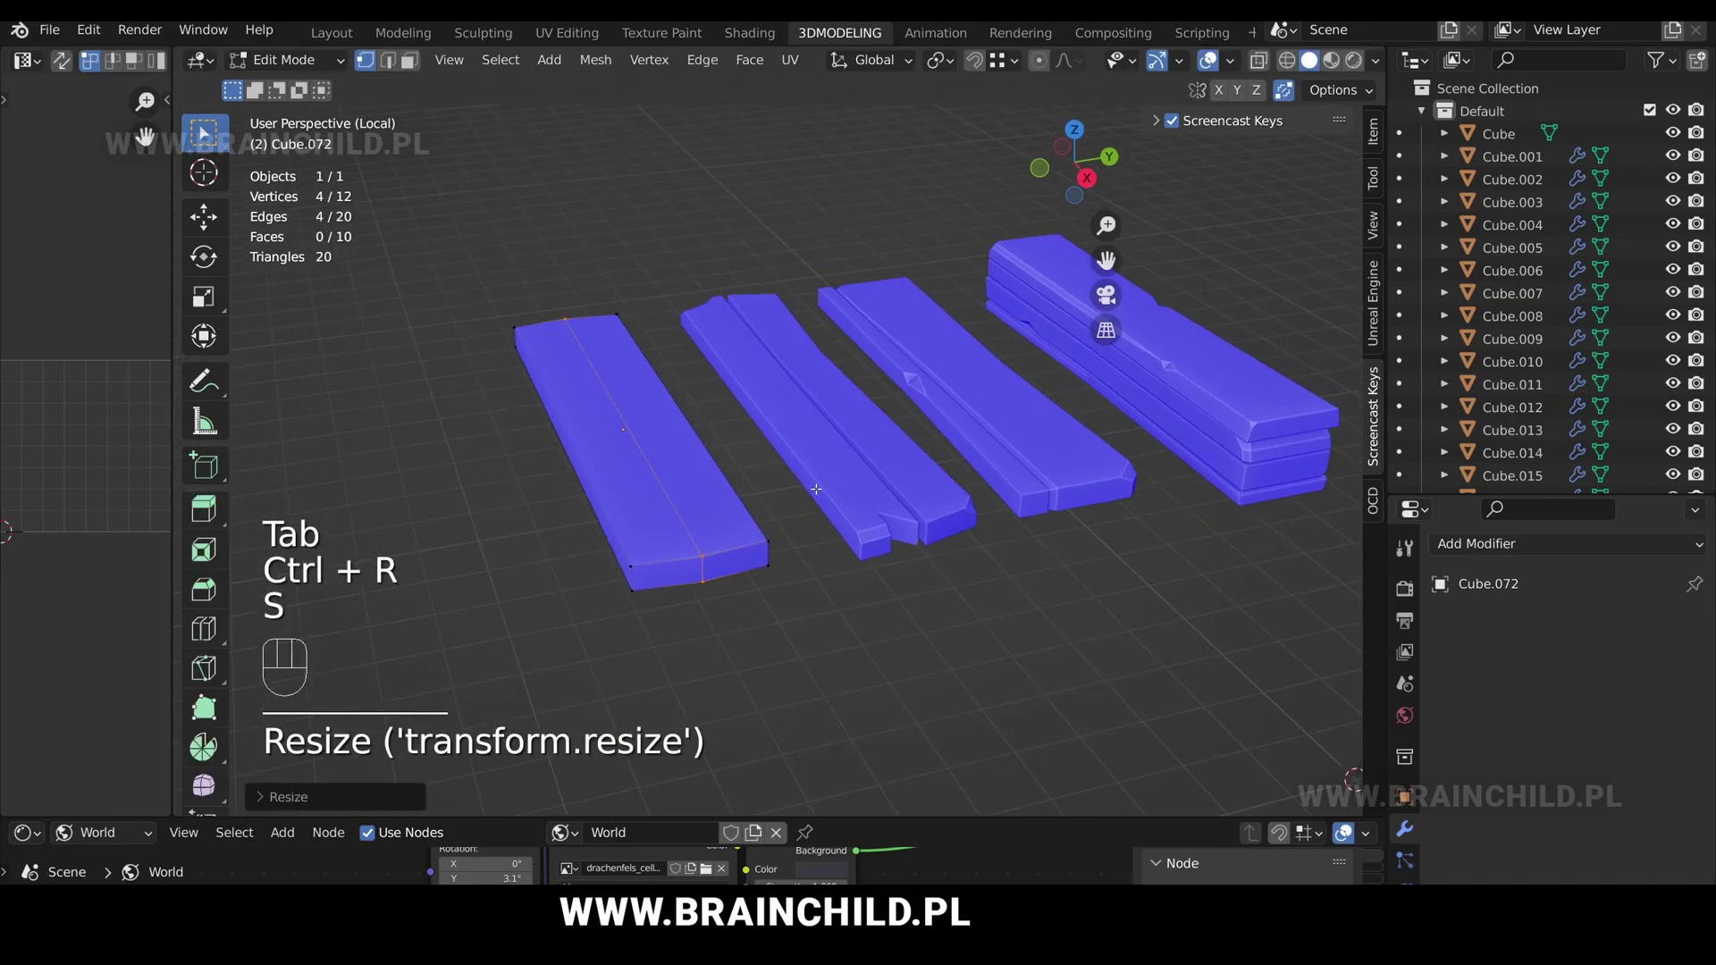
{"action": "key", "text": "s"}
{"action": "left_click", "coordinate": [801, 487]}
{"action": "key", "text": "Tab"}
{"action": "scroll", "coordinate": [822, 469], "scroll_direction": "down", "scroll_amount": 4}
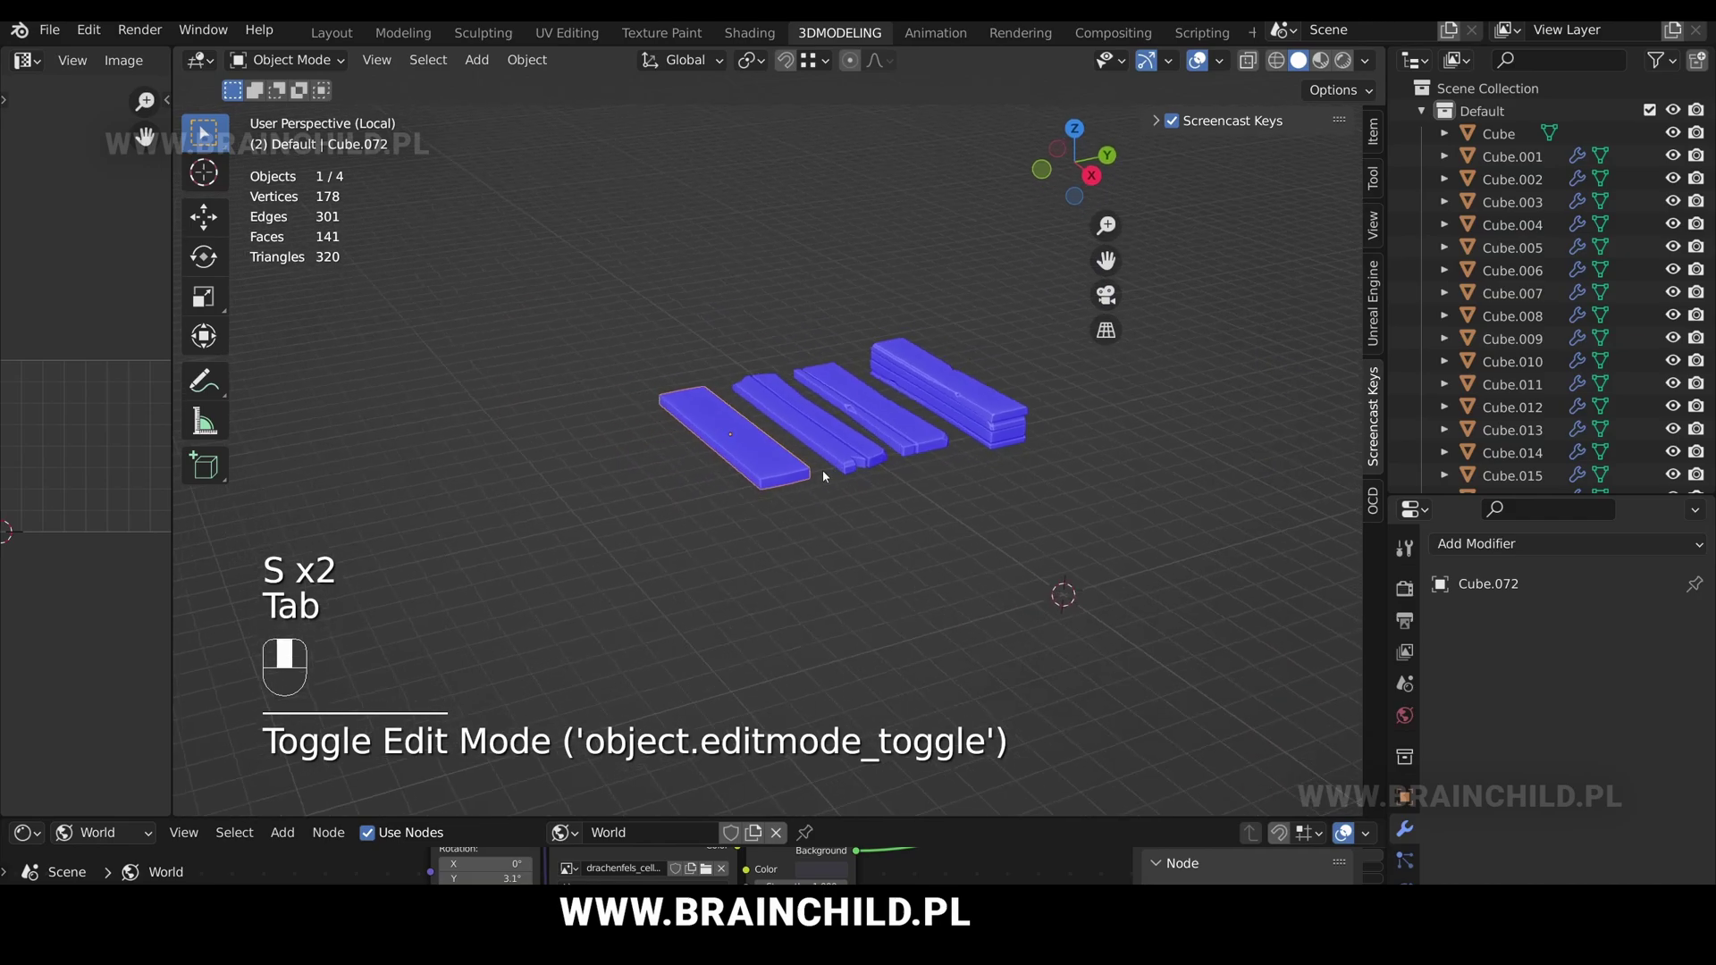
Add a crosswise loop cut at the plain plank's middle and scale it to about 0.94.
{"action": "key", "text": "Tab"}
{"action": "key", "text": "ctrl+r"}
{"action": "left_click", "coordinate": [714, 436]}
{"action": "right_click", "coordinate": [714, 435]}
{"action": "key", "text": "s"}
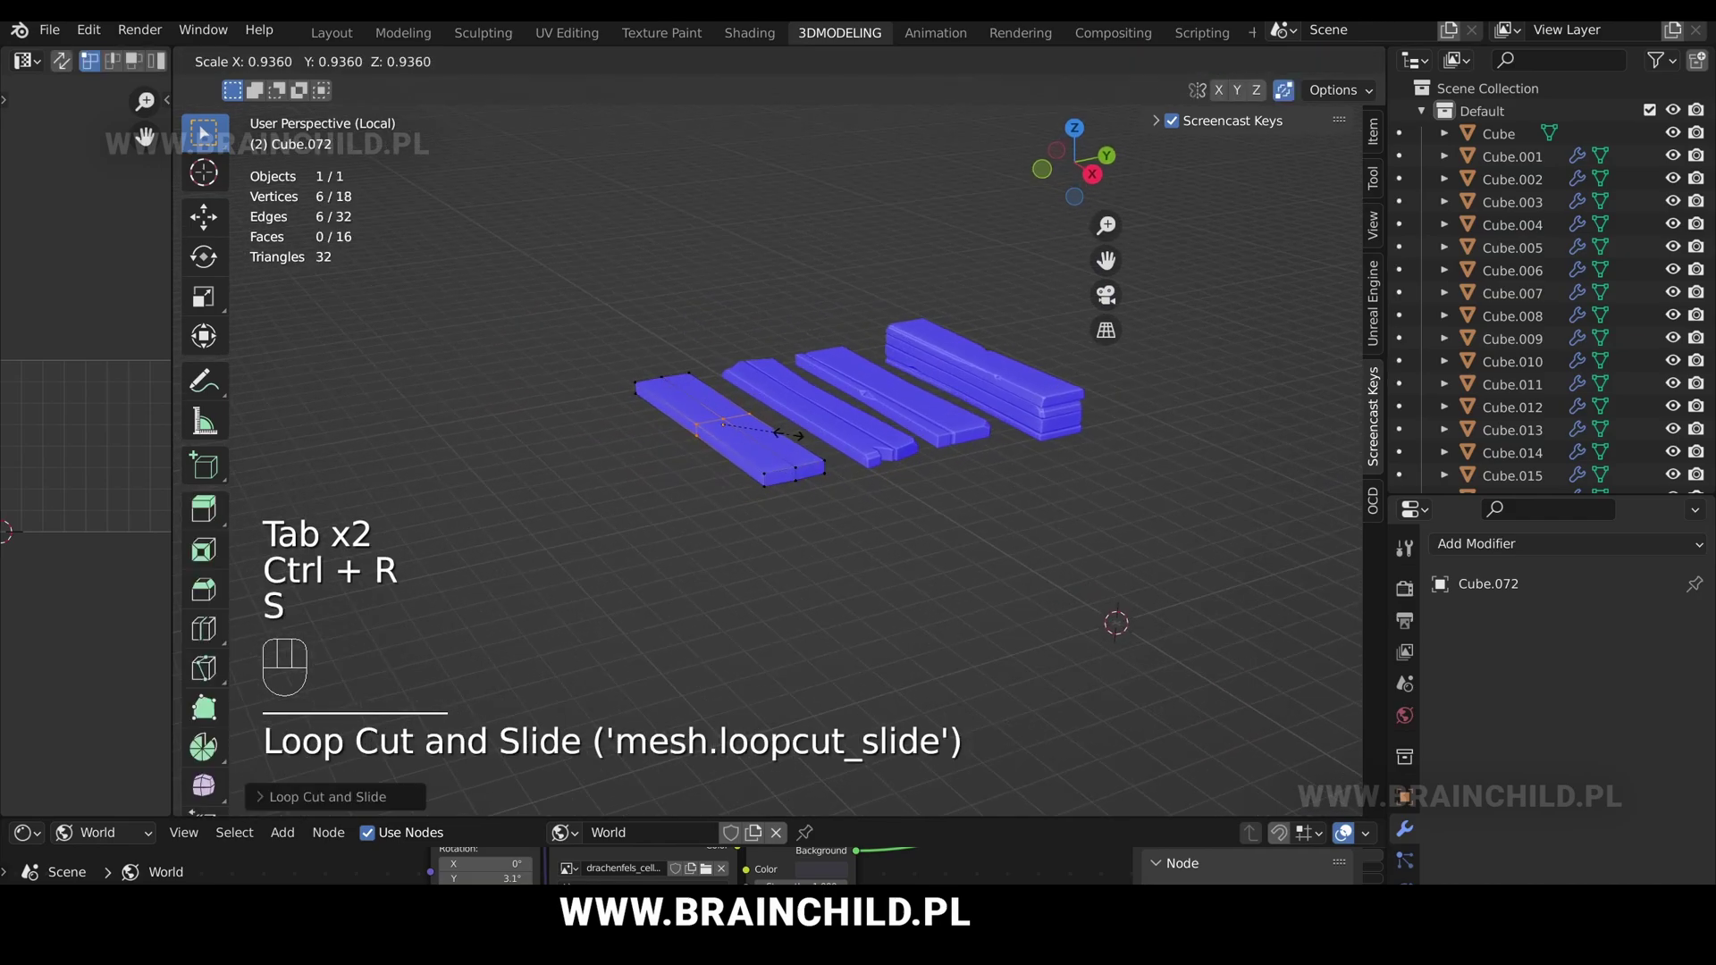
{"action": "left_click", "coordinate": [789, 434]}
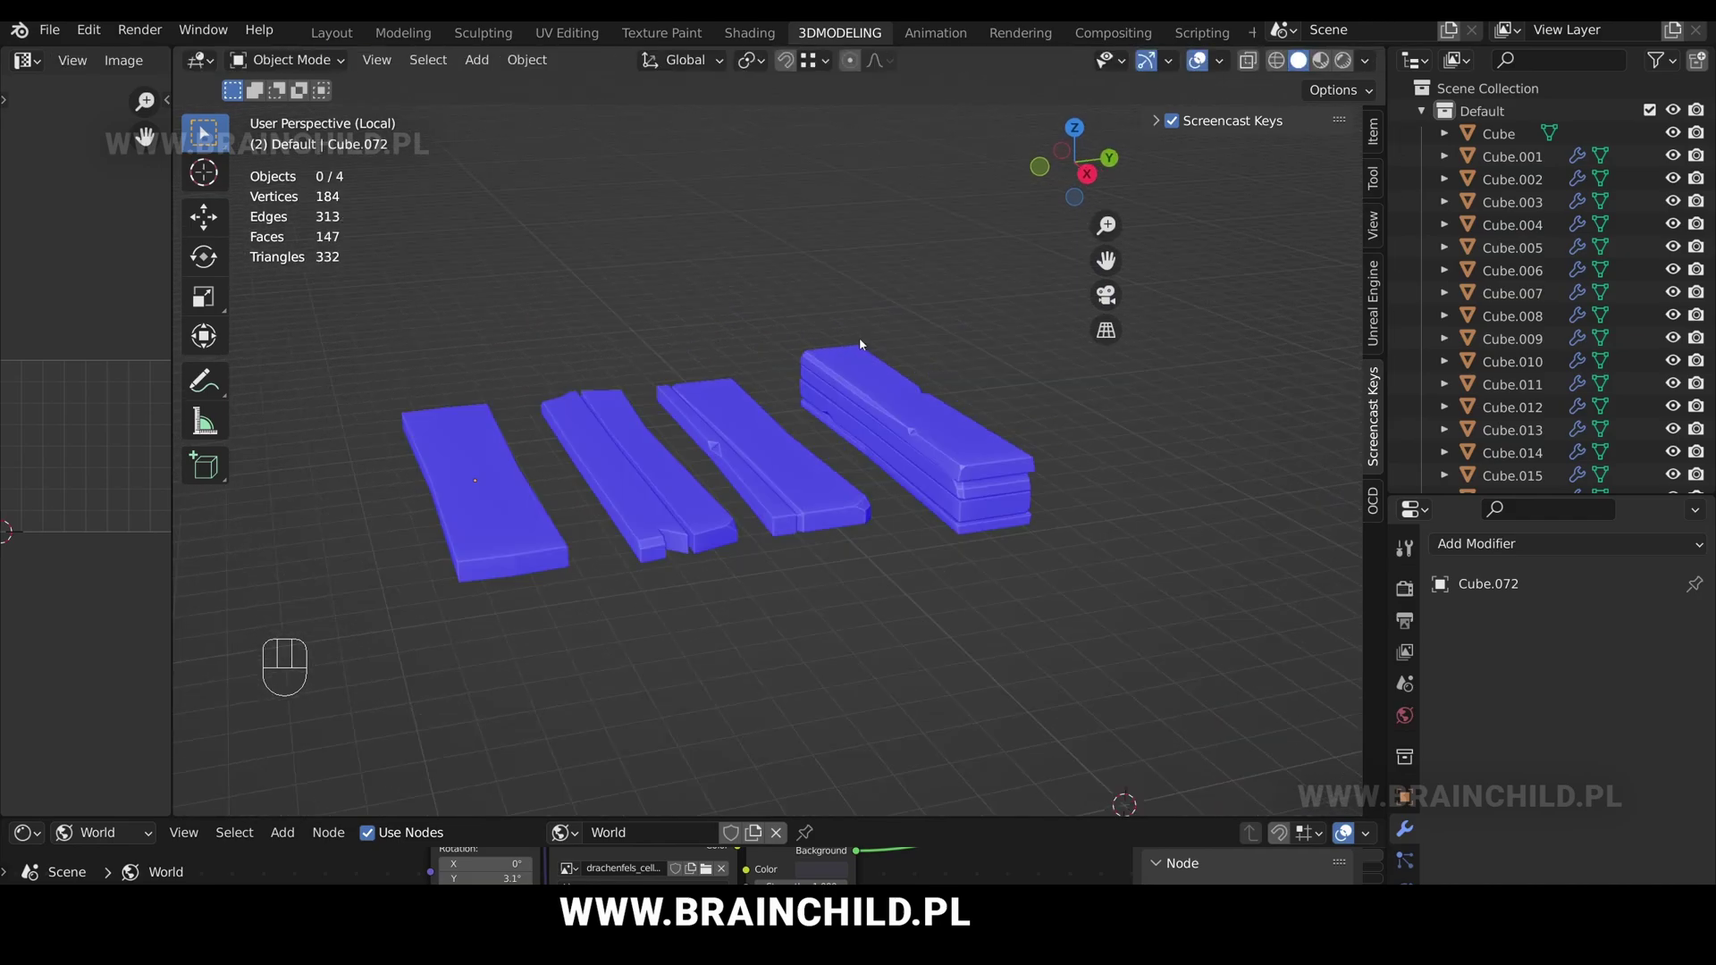
Hide the viewport overlays and gizmos to show the planks in plain shading.
{"action": "scroll", "coordinate": [881, 345], "scroll_direction": "up", "scroll_amount": 2}
{"action": "middle_click_drag", "start_coordinate": [880, 342], "coordinate": [901, 336], "text": "shift"}
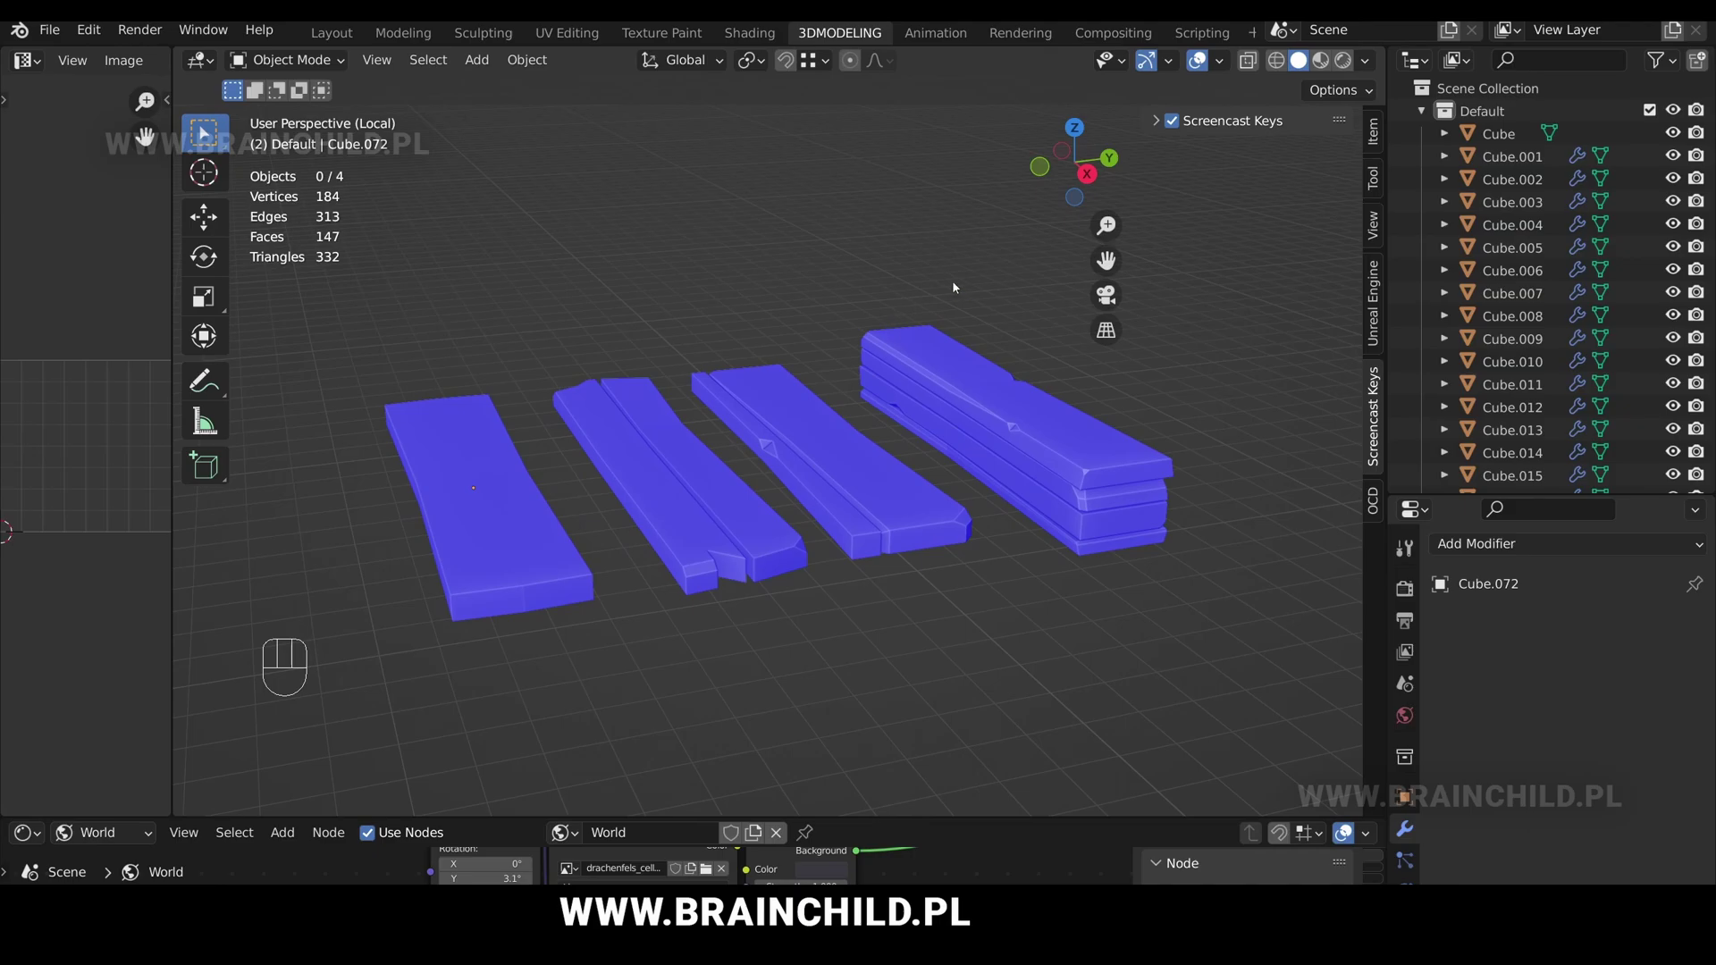
{"action": "left_click", "coordinate": [1196, 61]}
{"action": "left_click", "coordinate": [1147, 61]}
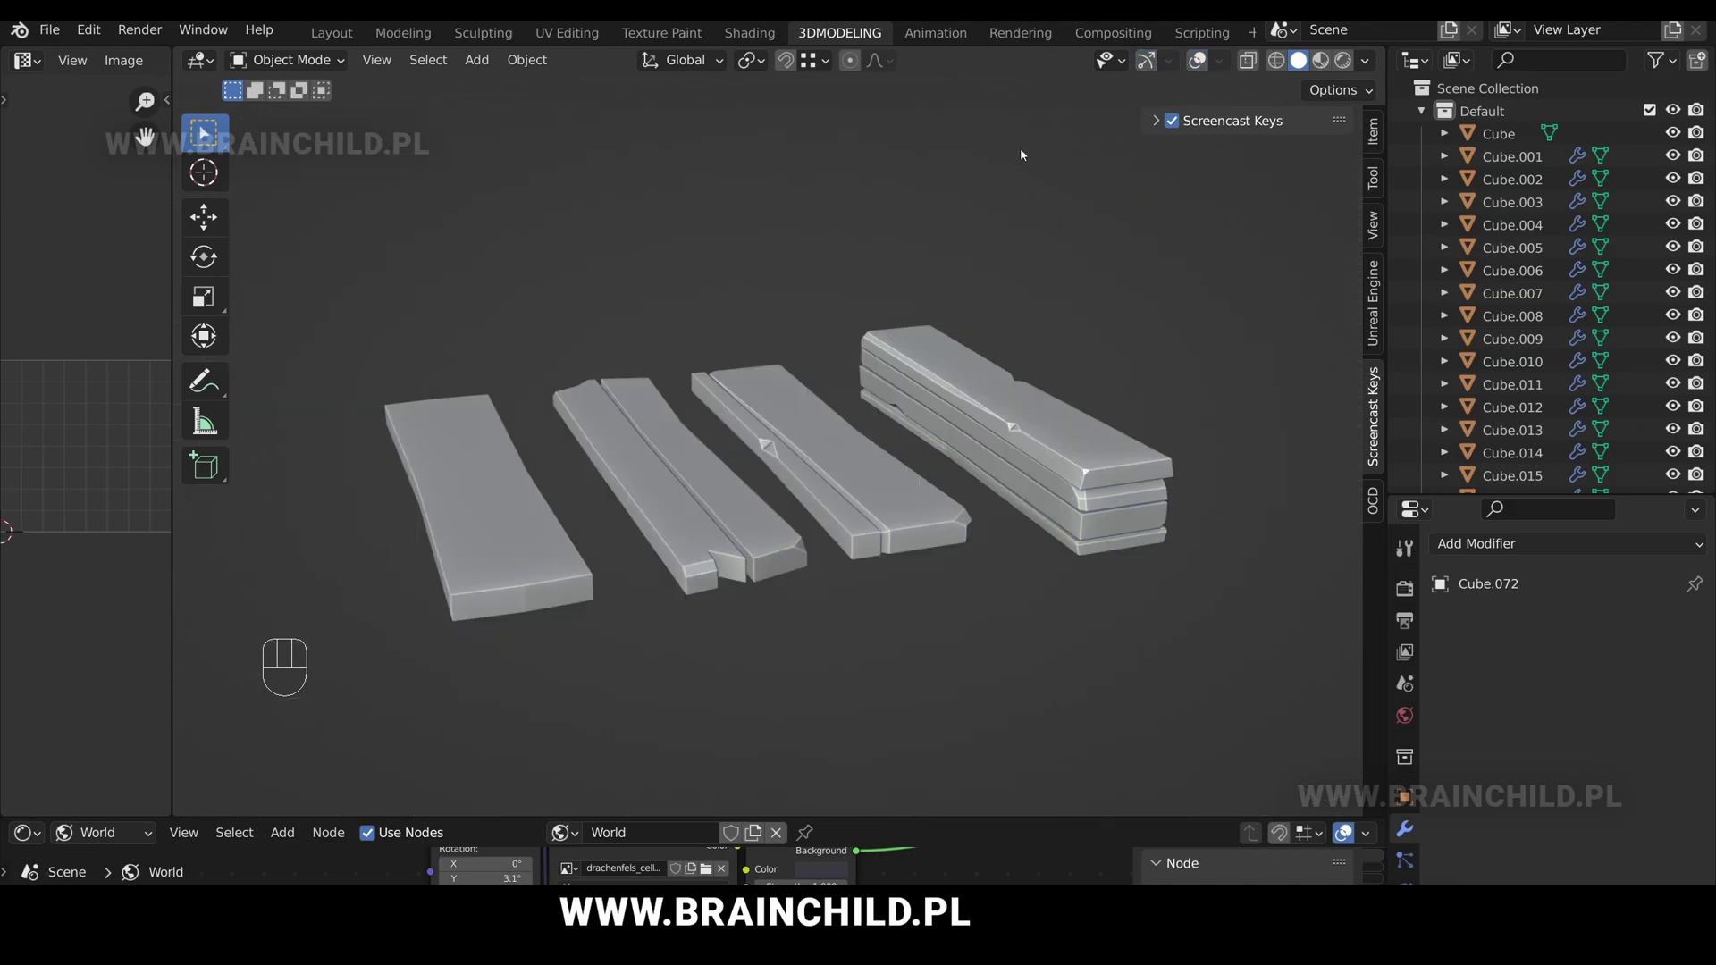
{"action": "middle_click_drag", "start_coordinate": [1013, 182], "coordinate": [1027, 178]}
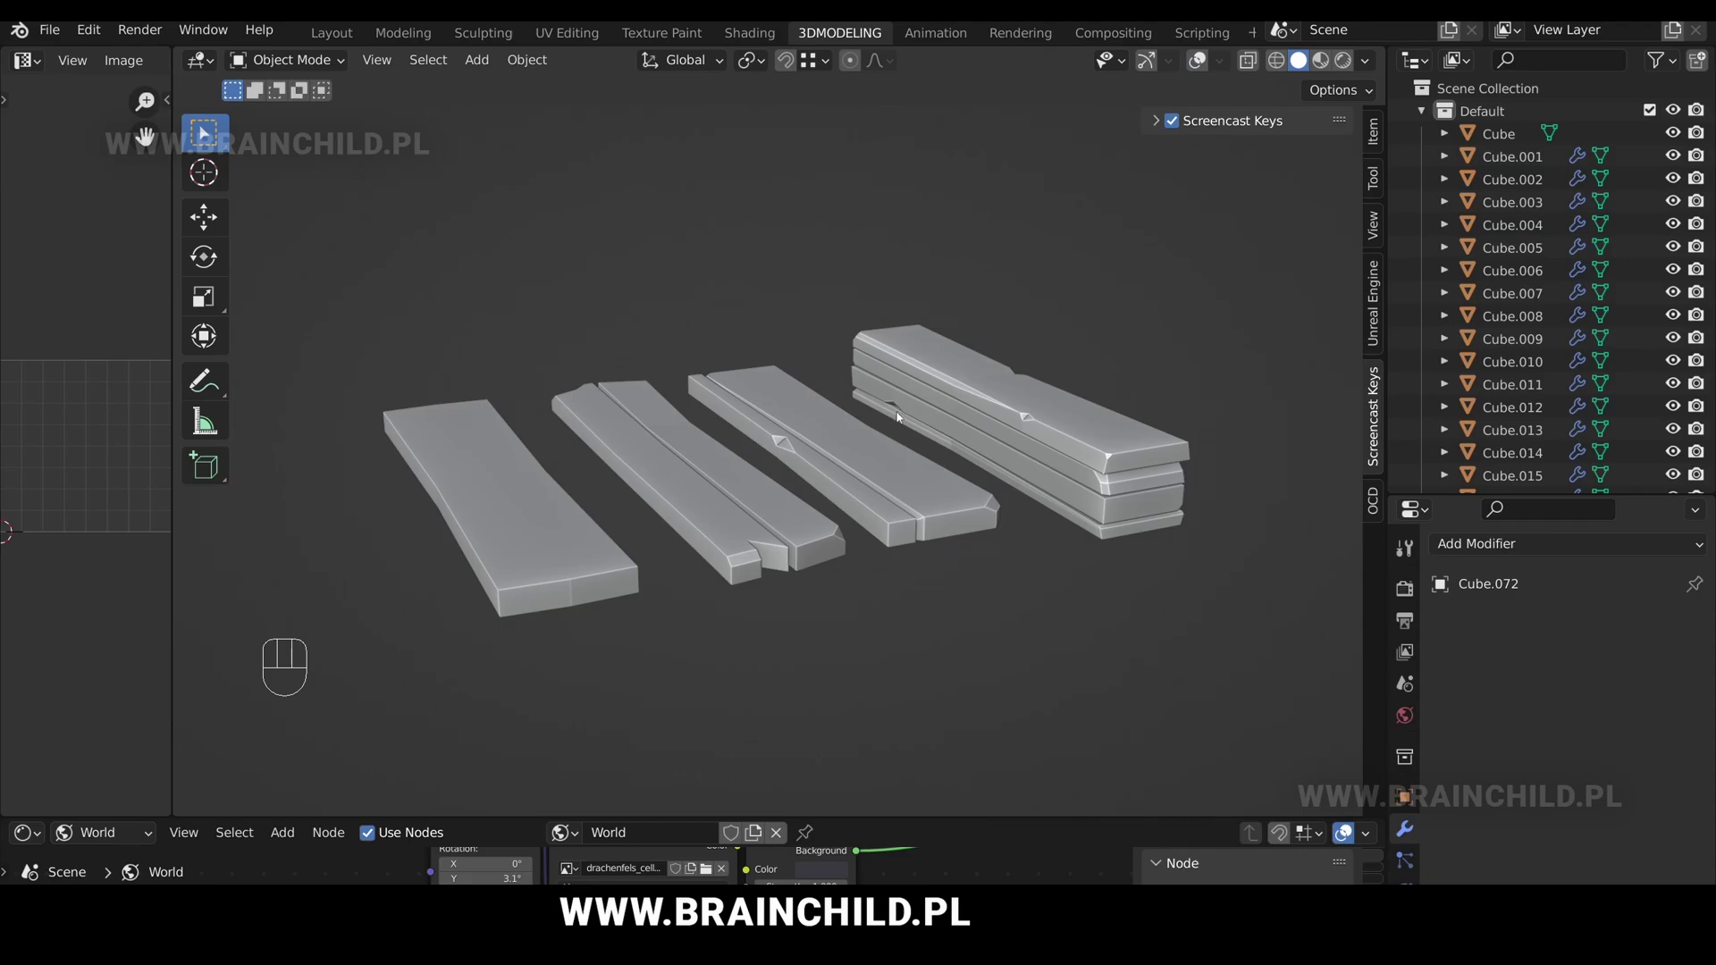
Chip the middle end corner of the split plank beside its gap with a vertex bevel.
{"action": "middle_click_drag", "start_coordinate": [853, 487], "coordinate": [818, 502]}
{"action": "left_click", "coordinate": [813, 503]}
{"action": "key", "text": "Tab"}
{"action": "left_click", "coordinate": [831, 497]}
{"action": "scroll", "coordinate": [865, 499], "scroll_direction": "up", "scroll_amount": 3}
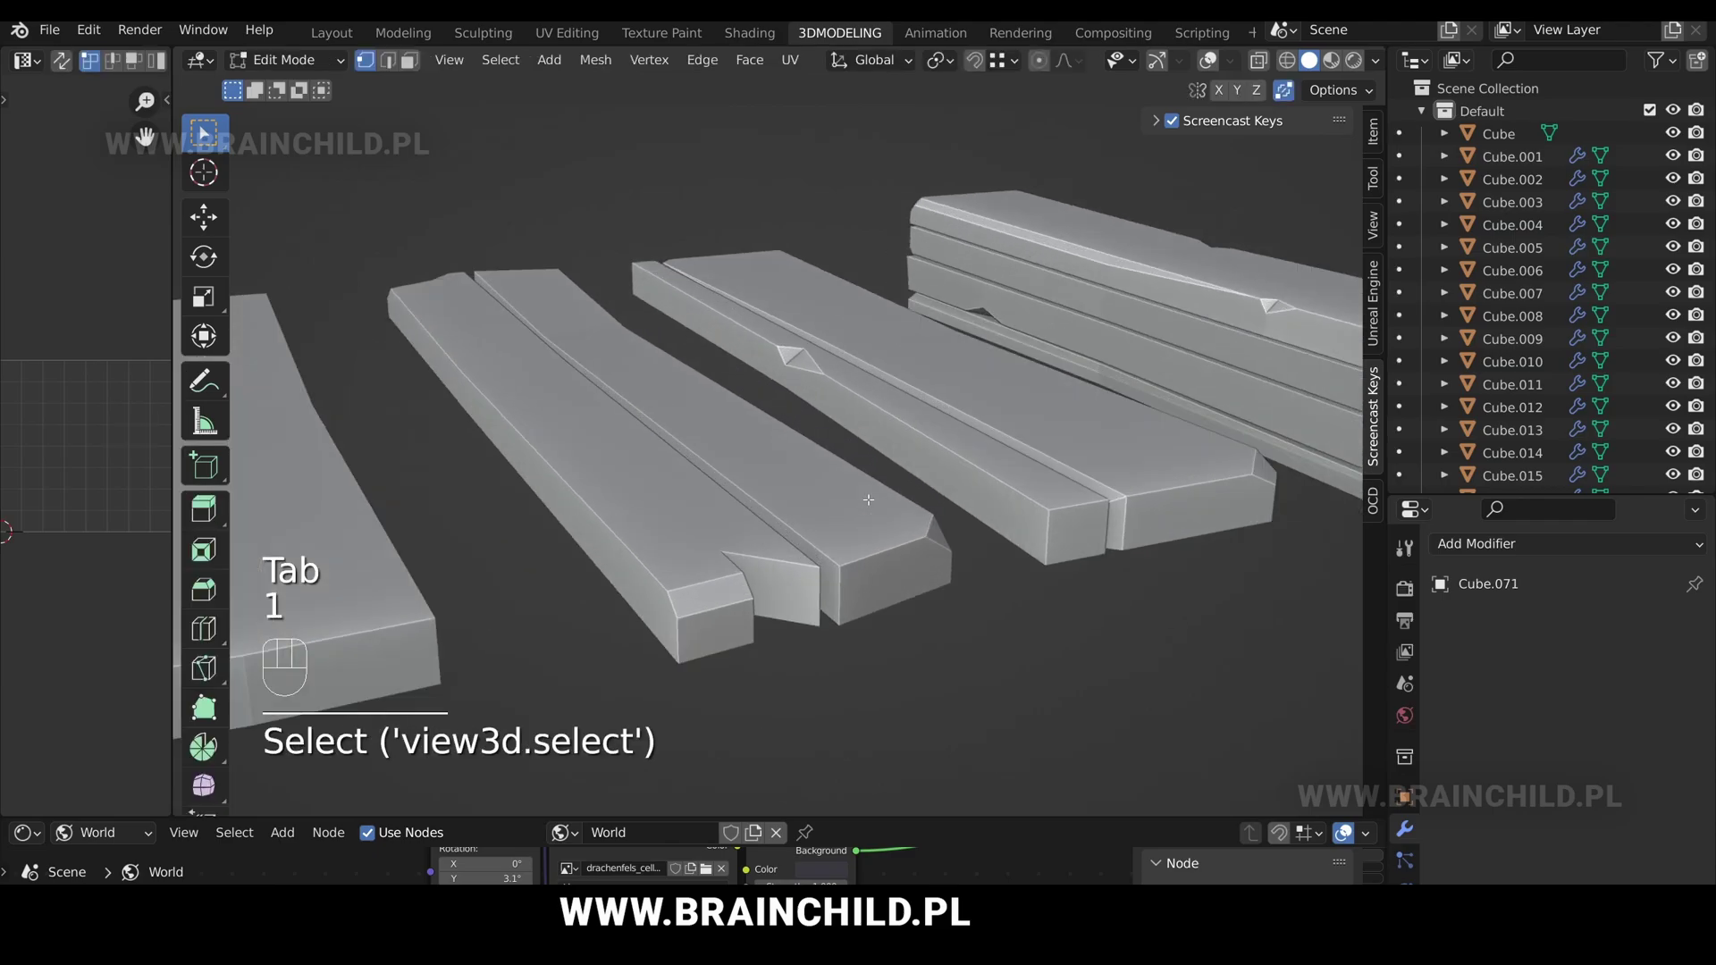
{"action": "key", "text": "ctrl+shift+b"}
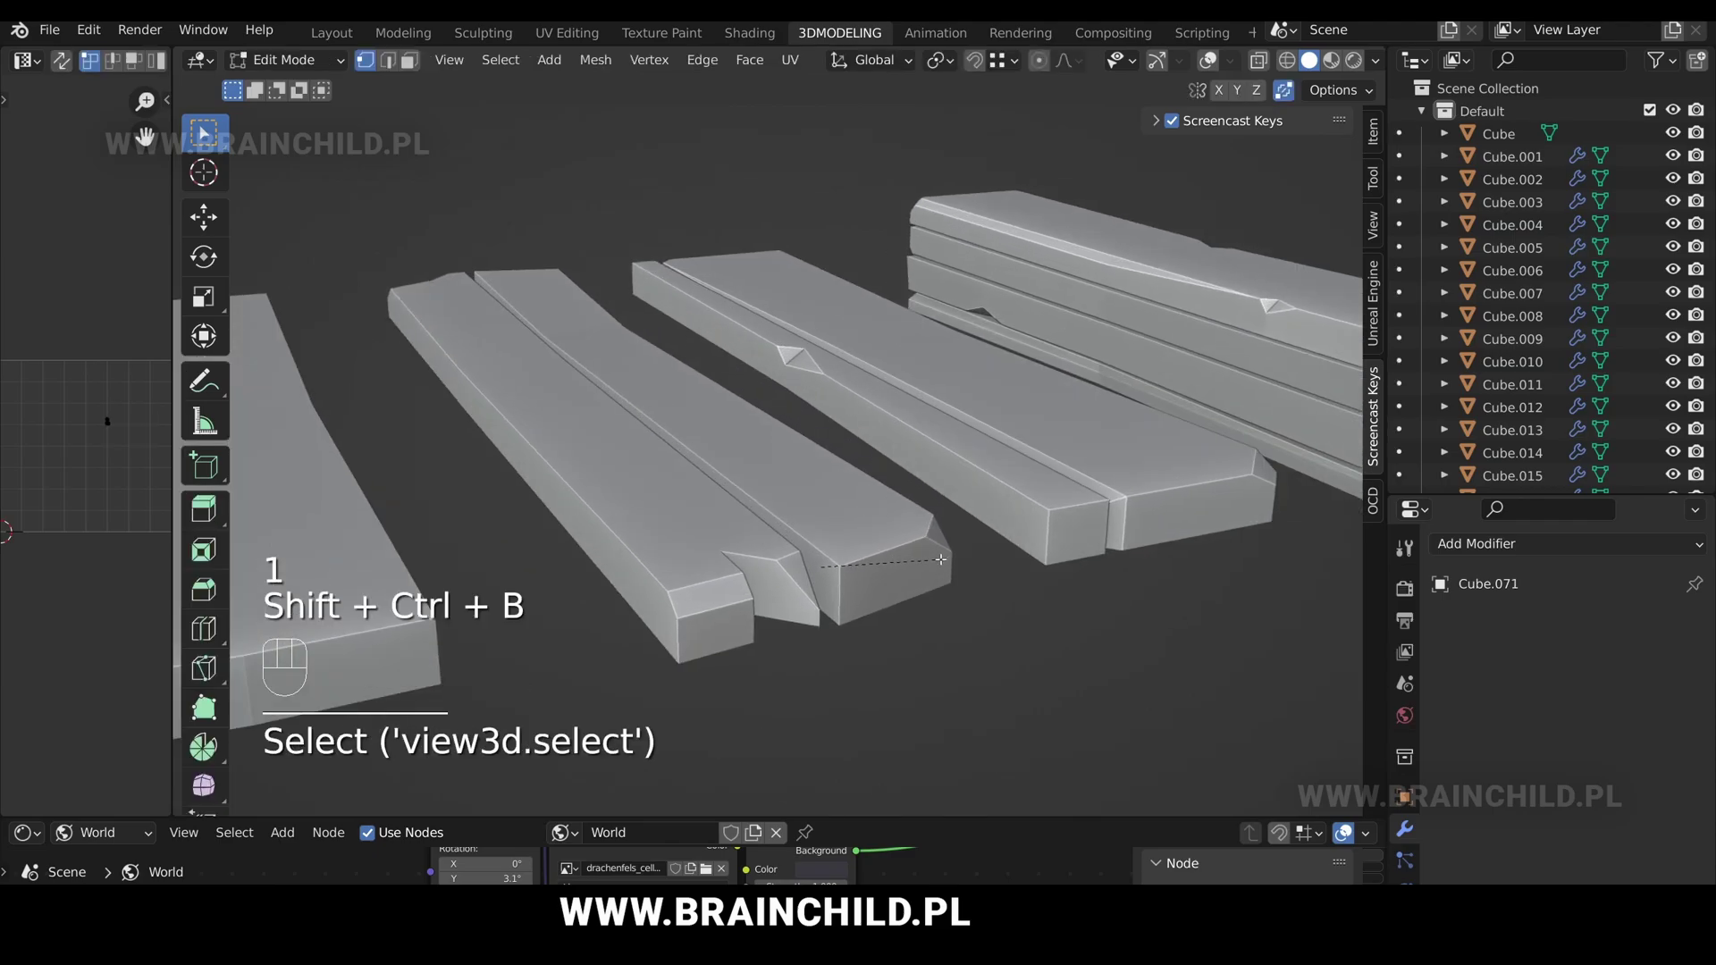
{"action": "left_click", "coordinate": [941, 559]}
Bevel the lower inner and upper outer corner vertices at the other end of the split plank.
{"action": "middle_click_drag", "start_coordinate": [941, 560], "coordinate": [1120, 417]}
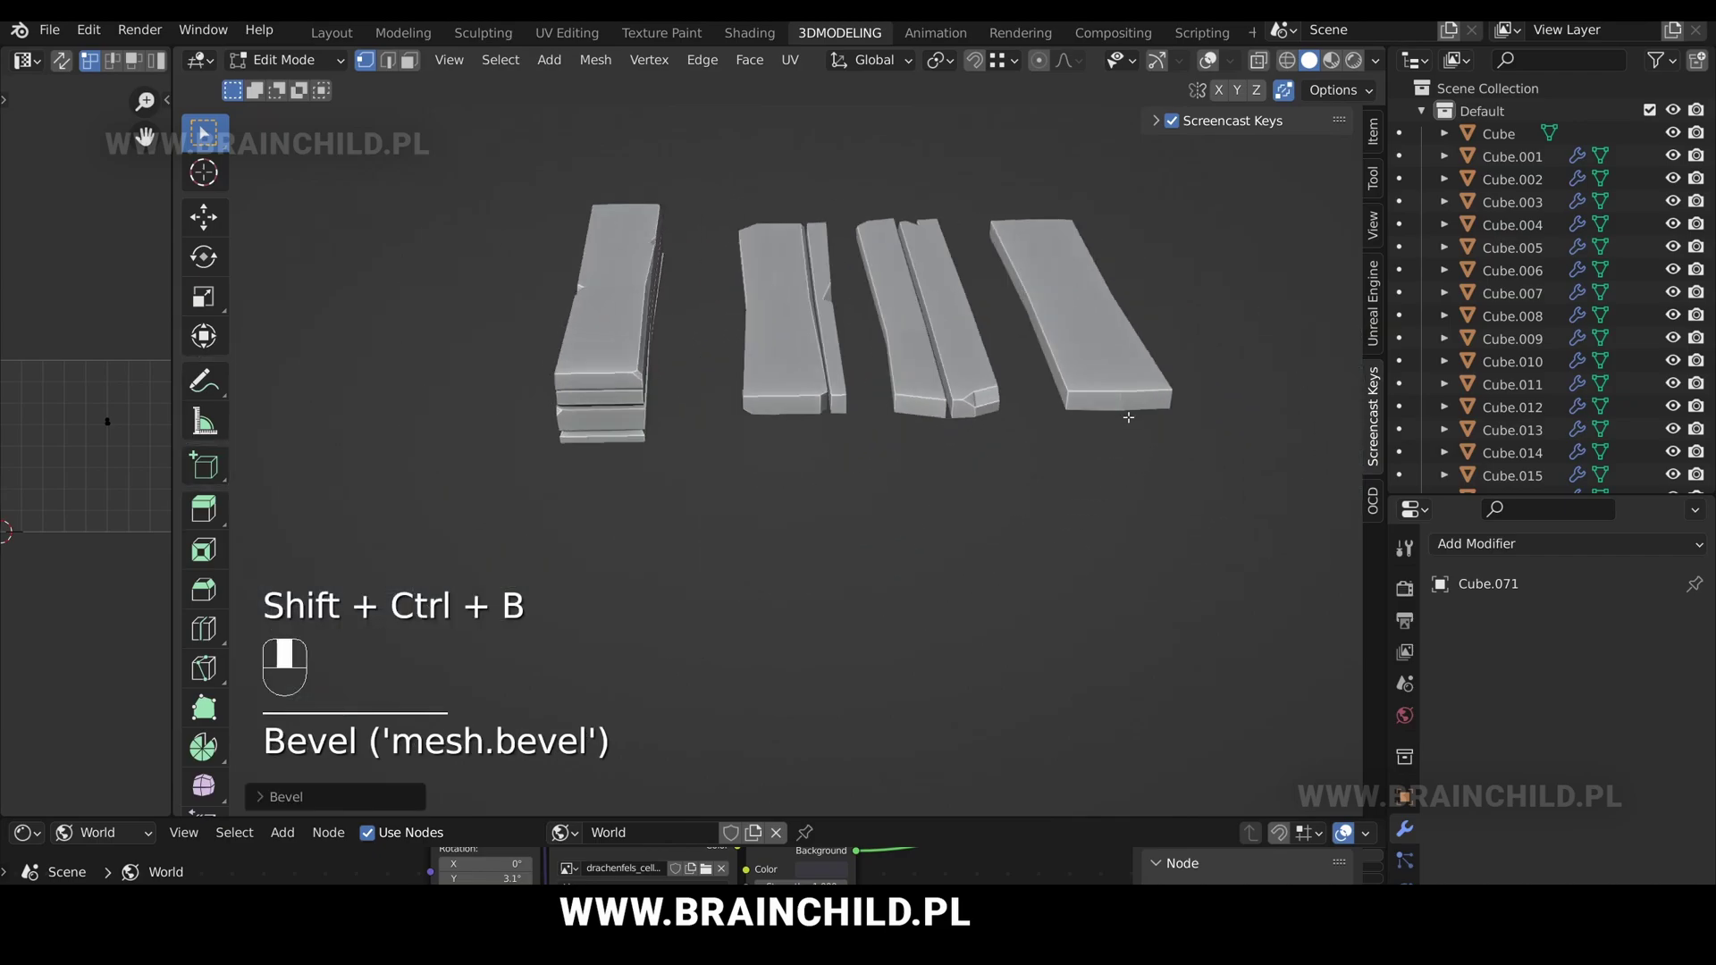
{"action": "scroll", "coordinate": [861, 439], "scroll_direction": "up", "scroll_amount": 5}
{"action": "left_click", "coordinate": [798, 430], "text": "ctrl+shift"}
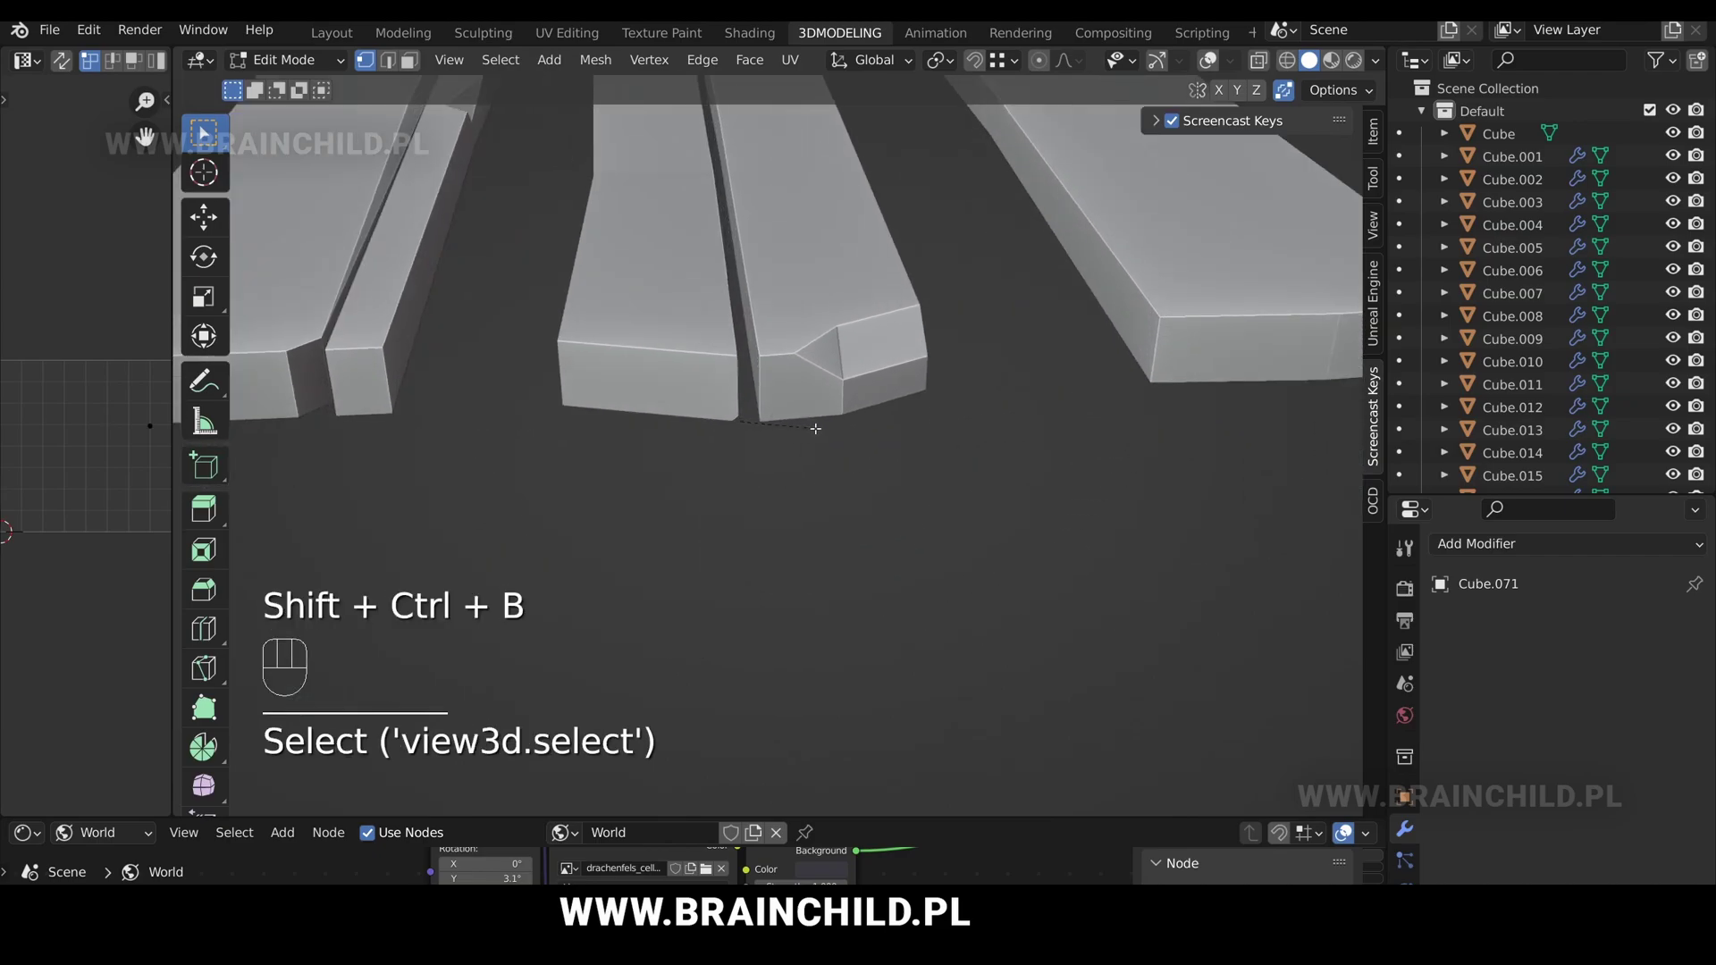
{"action": "left_click", "coordinate": [829, 428]}
{"action": "middle_click_drag", "start_coordinate": [828, 428], "coordinate": [825, 417]}
{"action": "left_click", "coordinate": [677, 376], "text": "ctrl"}
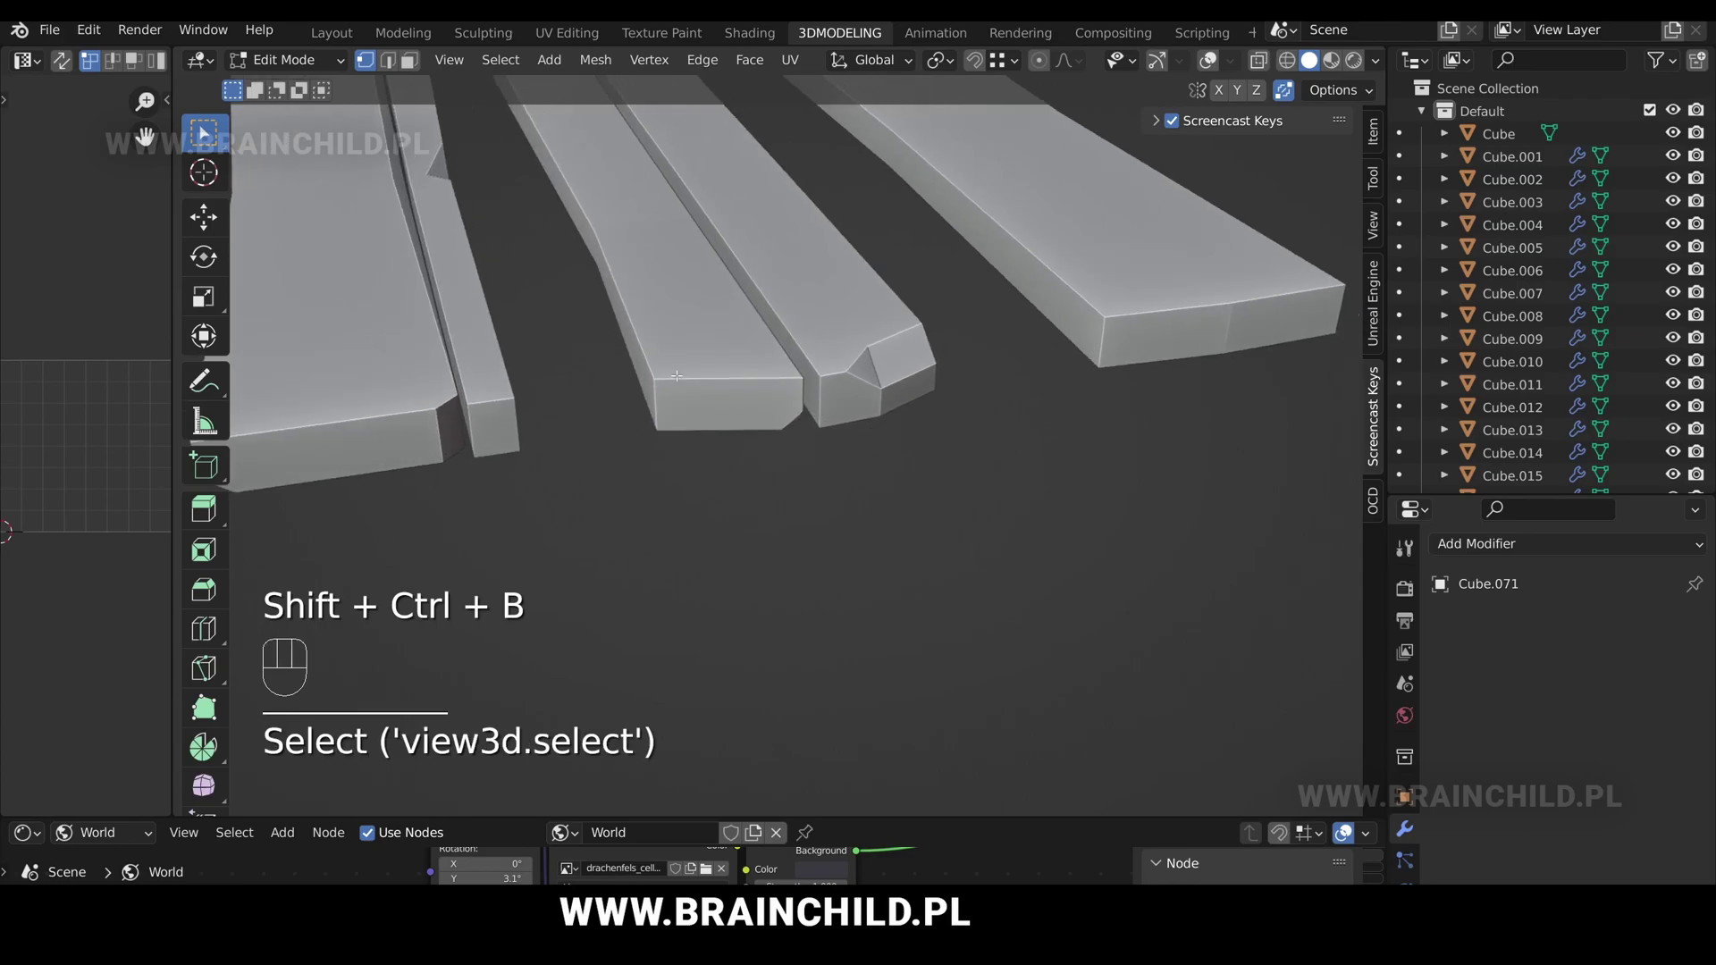
{"action": "key", "text": "ctrl+shift+b"}
{"action": "left_click", "coordinate": [676, 376]}
{"action": "scroll", "coordinate": [765, 469], "scroll_direction": "down", "scroll_amount": 5}
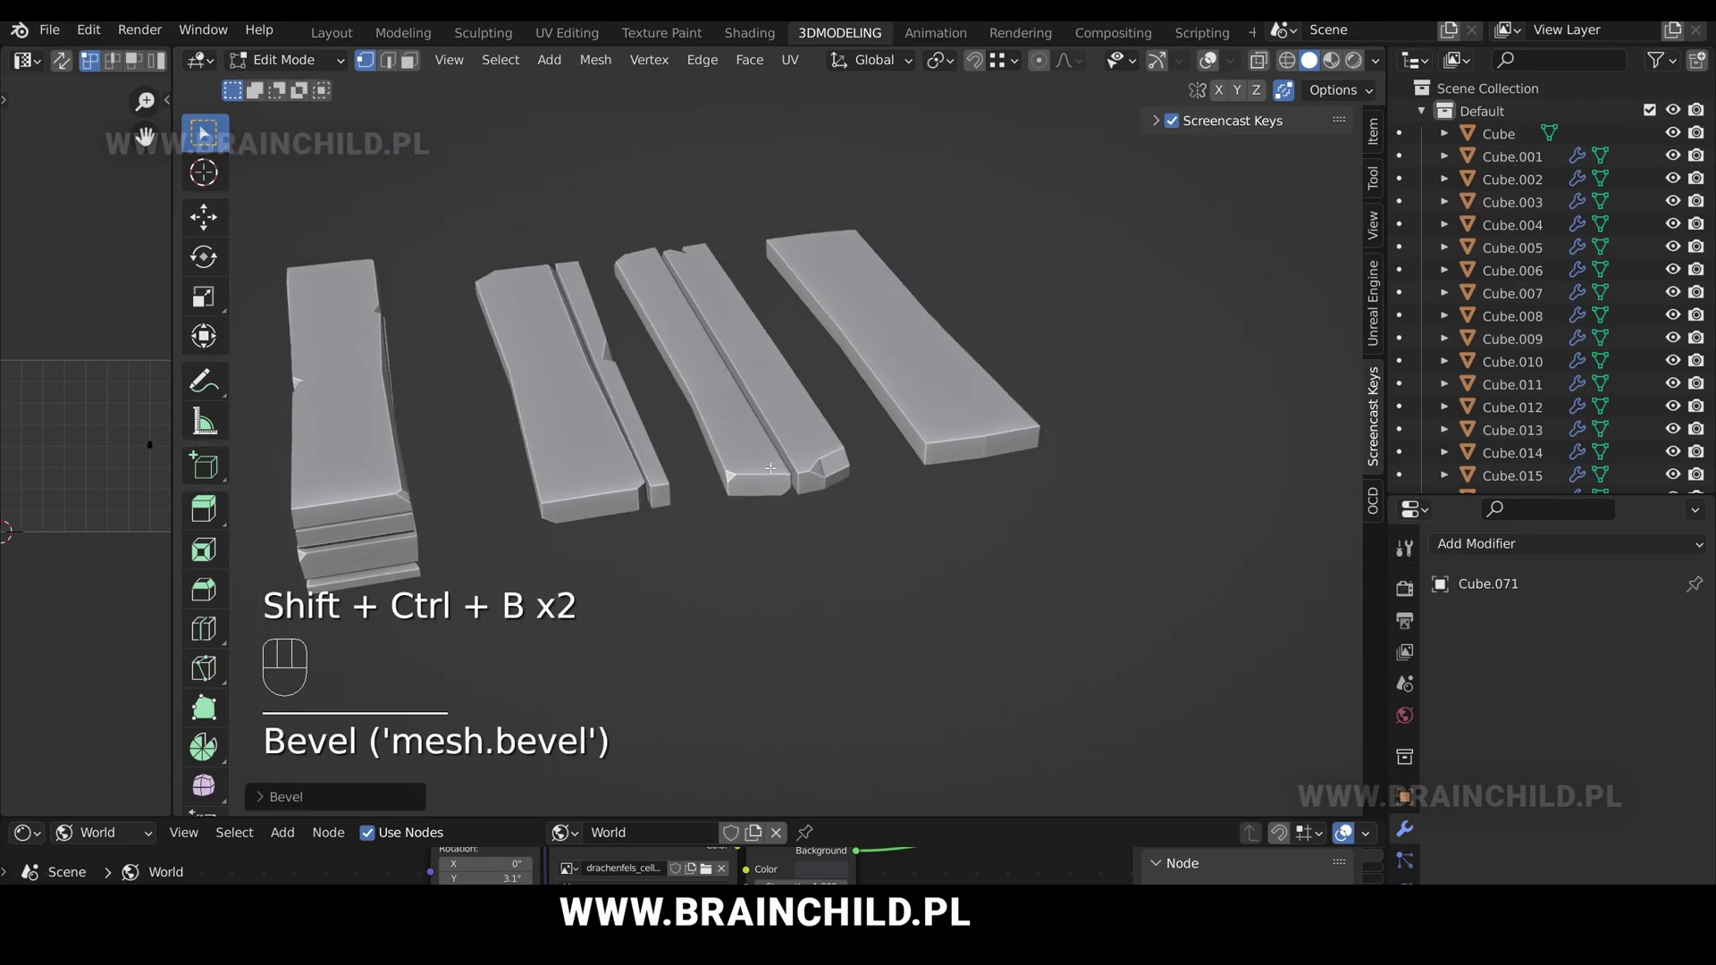
Bevel the midpoint vertex of the split plank's long edge into a chip and slide one chip vertex outward.
{"action": "middle_click_drag", "start_coordinate": [765, 468], "coordinate": [718, 453]}
{"action": "scroll", "coordinate": [718, 453], "scroll_direction": "up", "scroll_amount": 4}
{"action": "left_click", "coordinate": [637, 421], "text": "ctrl"}
{"action": "key", "text": "ctrl+shift+b"}
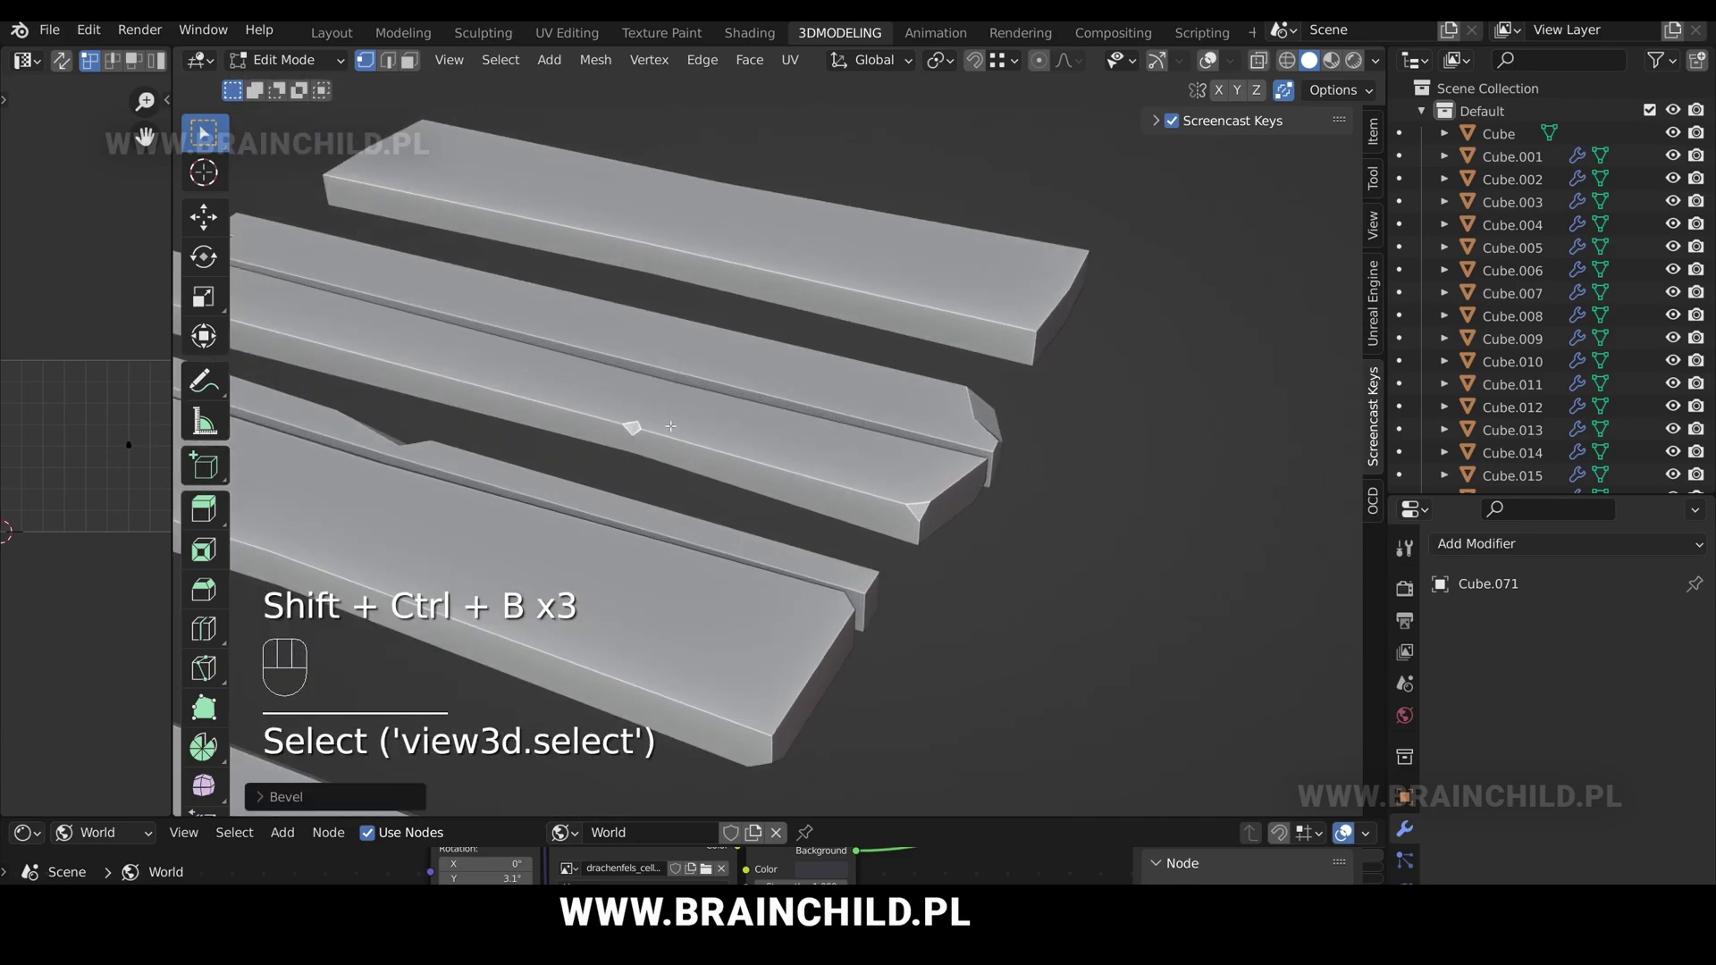
{"action": "left_click", "coordinate": [670, 426]}
{"action": "left_click", "coordinate": [645, 429]}
{"action": "key", "text": "g"}
{"action": "key", "text": "g"}
{"action": "left_click", "coordinate": [679, 433]}
{"action": "key", "text": "Tab"}
Chip the plain plank's near end corner with a vertex bevel.
{"action": "scroll", "coordinate": [738, 441], "scroll_direction": "down", "scroll_amount": 4}
{"action": "middle_click_drag", "start_coordinate": [738, 442], "coordinate": [601, 335]}
{"action": "scroll", "coordinate": [781, 470], "scroll_direction": "up", "scroll_amount": 1}
{"action": "left_click", "coordinate": [799, 498]}
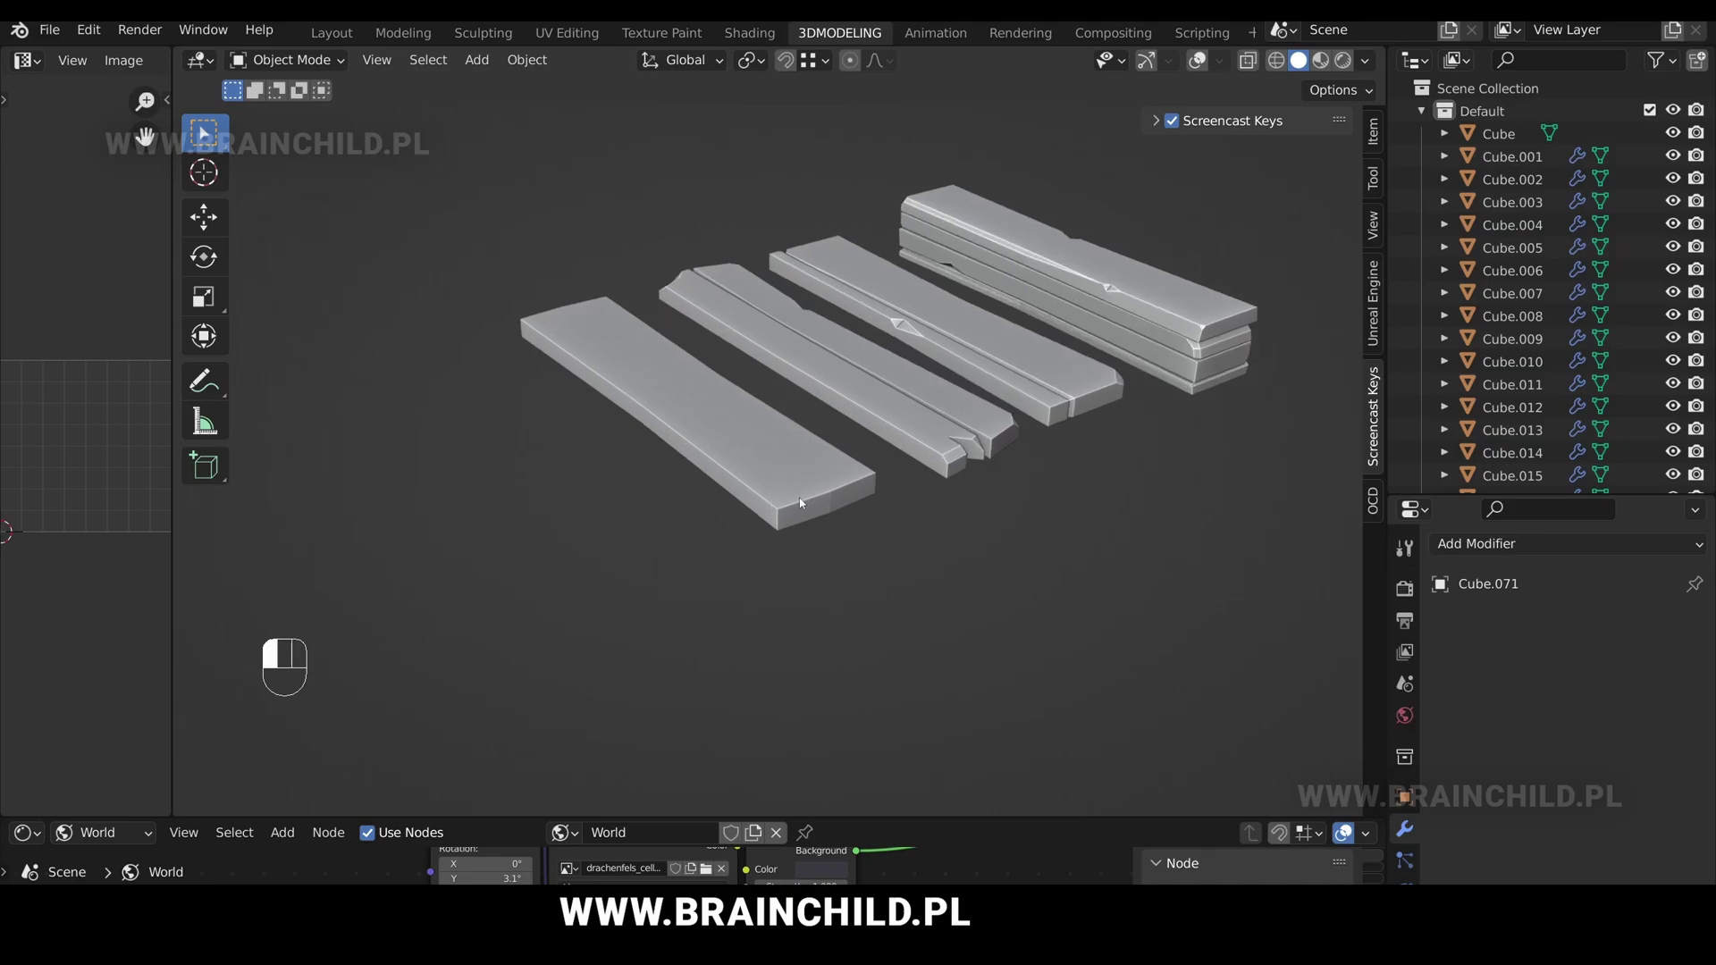
{"action": "key", "text": "Tab"}
{"action": "left_click", "coordinate": [781, 507], "text": "ctrl+shift"}
{"action": "key", "text": "shift+ctrl+b"}
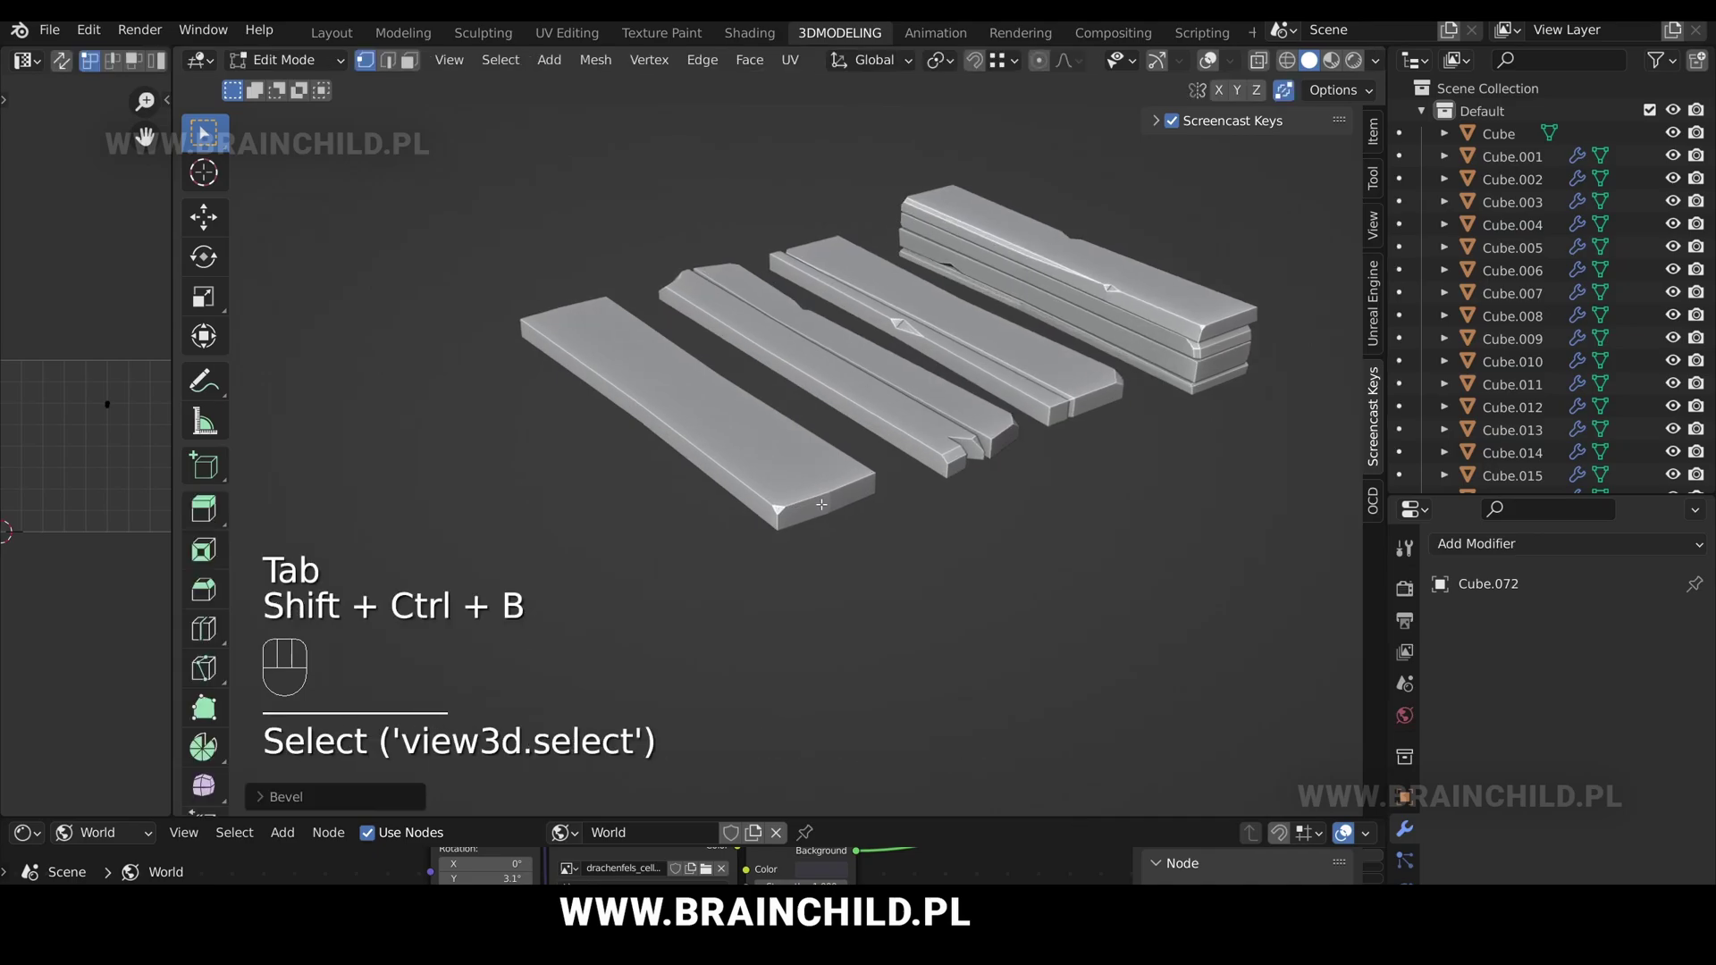